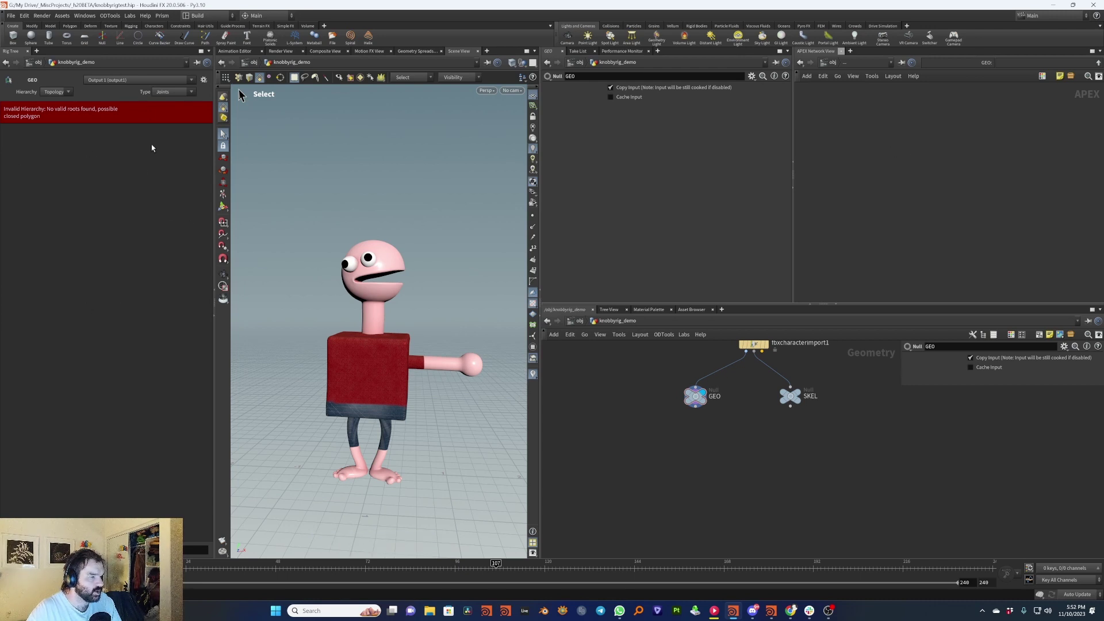
Add a Pack Folder node below the GEO and SKEL nulls.
key(Tab)
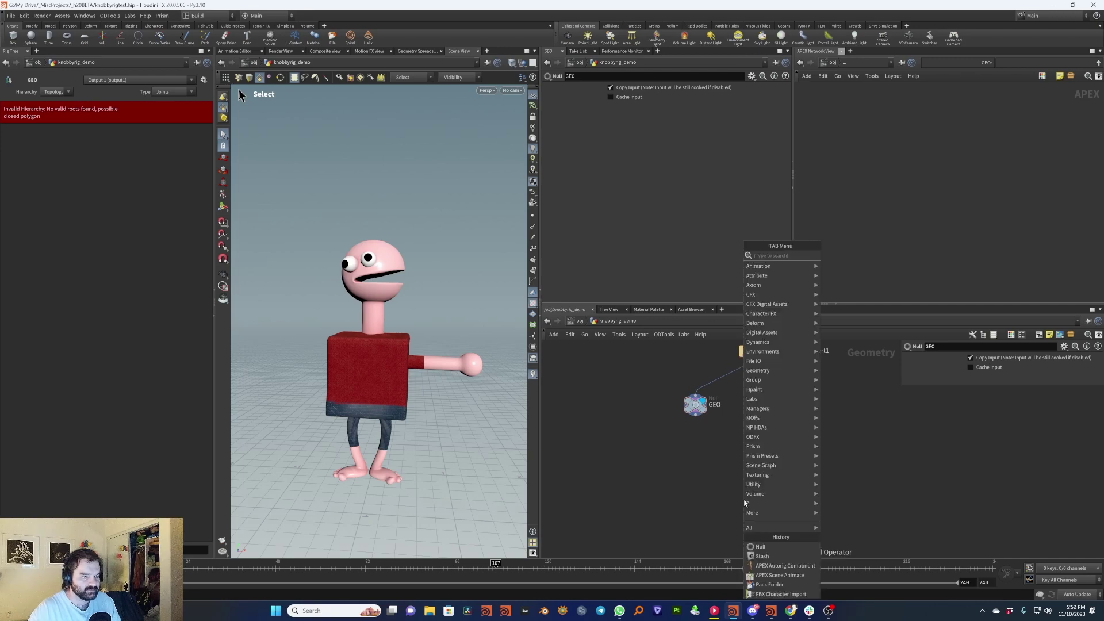
text(packf)
key(Return)
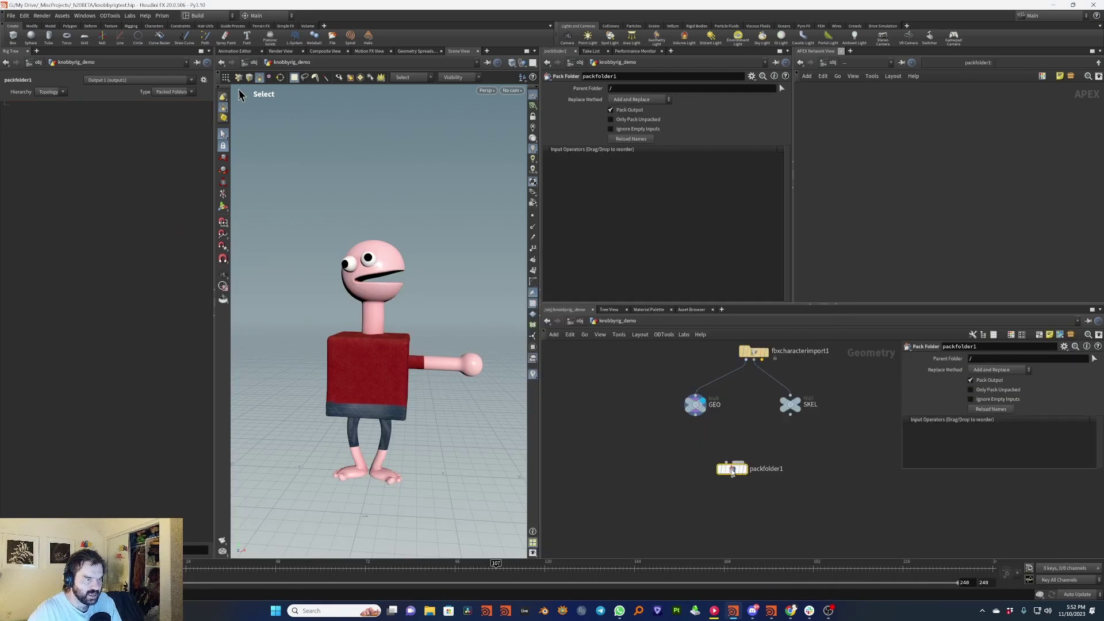
click(733, 472)
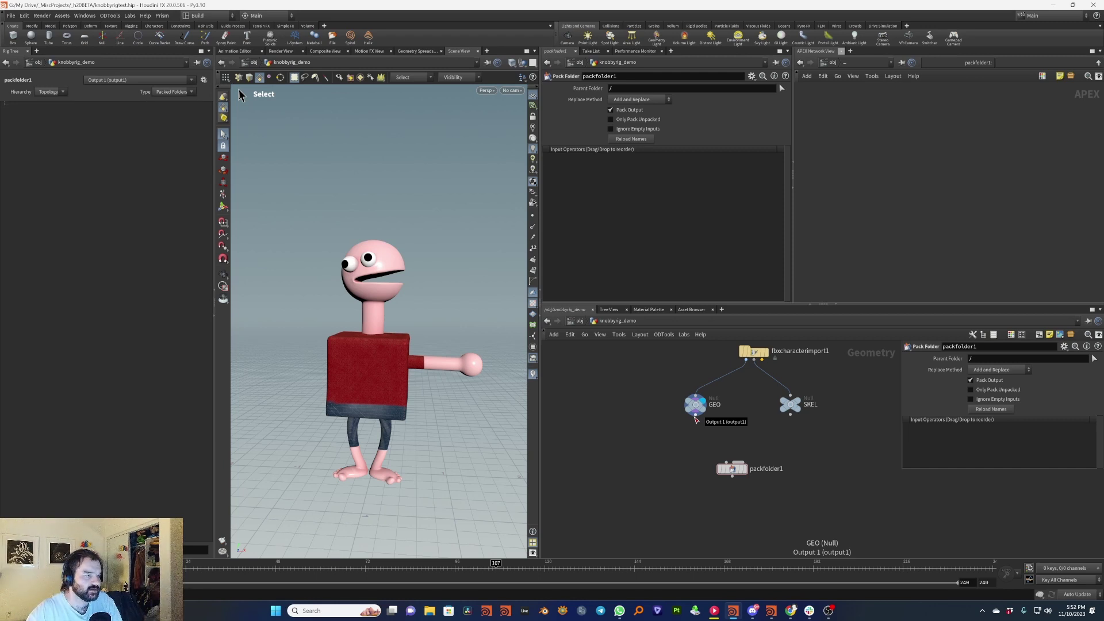
Wire the GEO and SKEL outputs into the source inputs of the Pack Folder node.
click(696, 421)
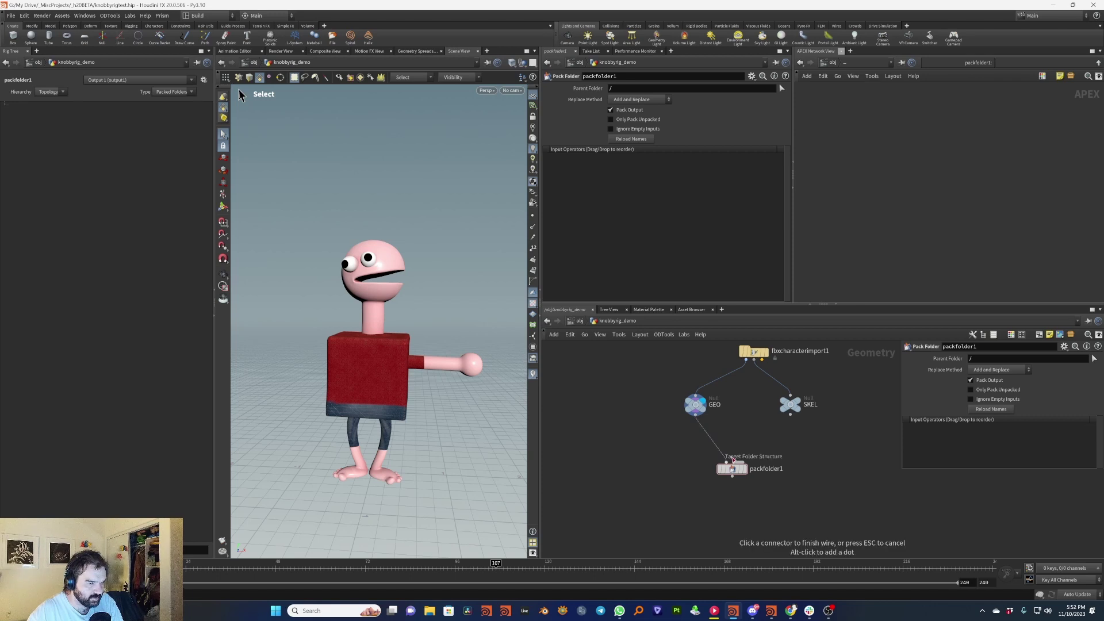
click(731, 461)
click(790, 423)
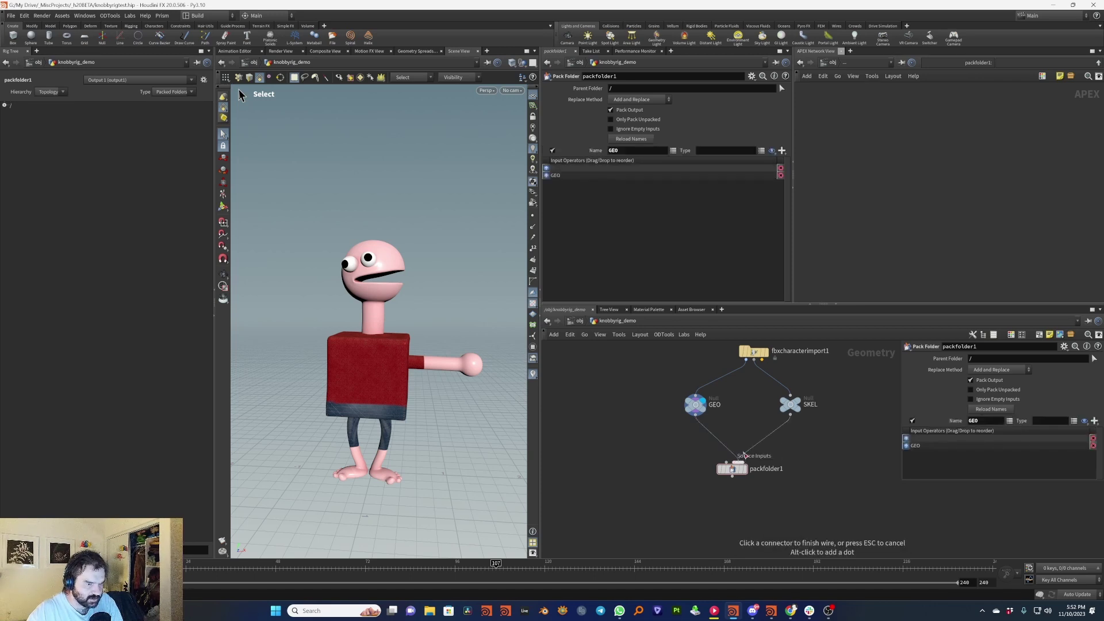
click(734, 462)
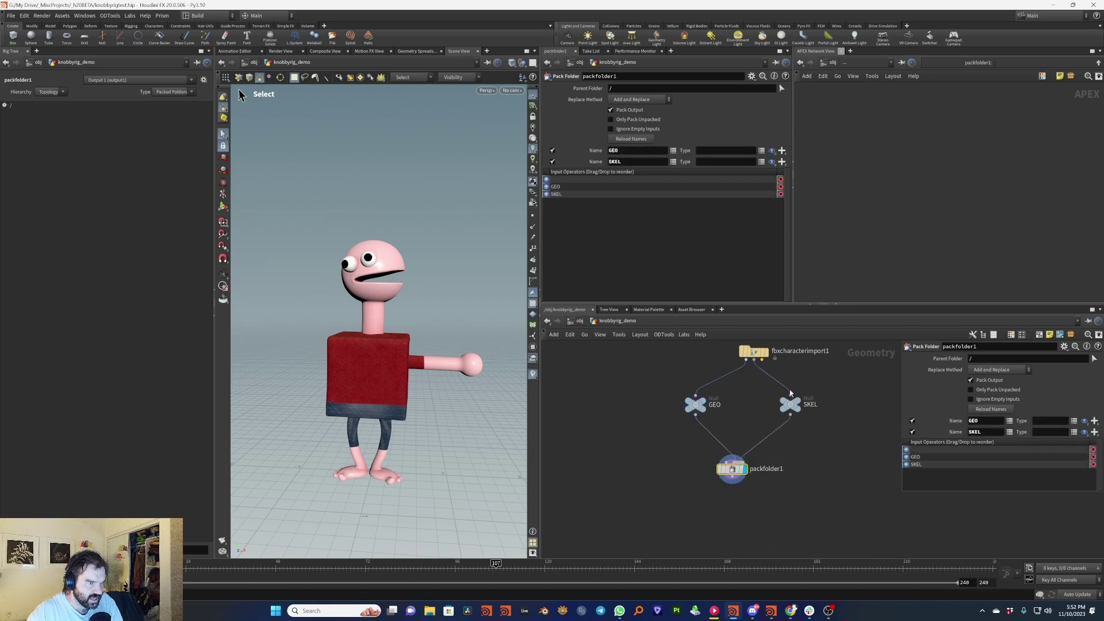
Name the GEO entry of the pack folder Base and set its type to Shape.
double_click(621, 150)
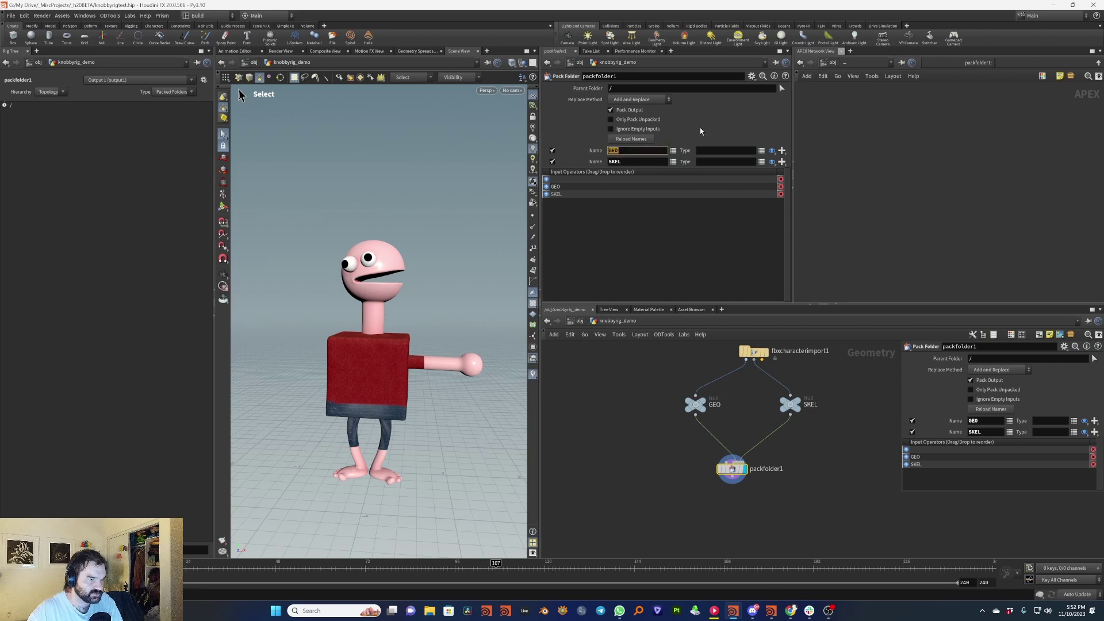
text(Base)
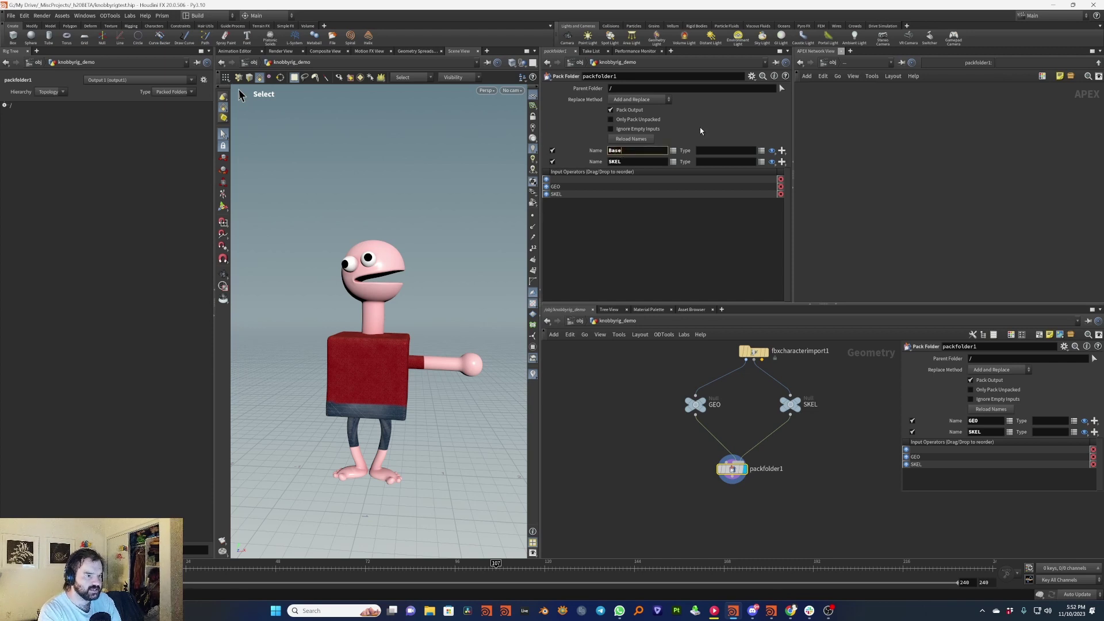
key(Tab)
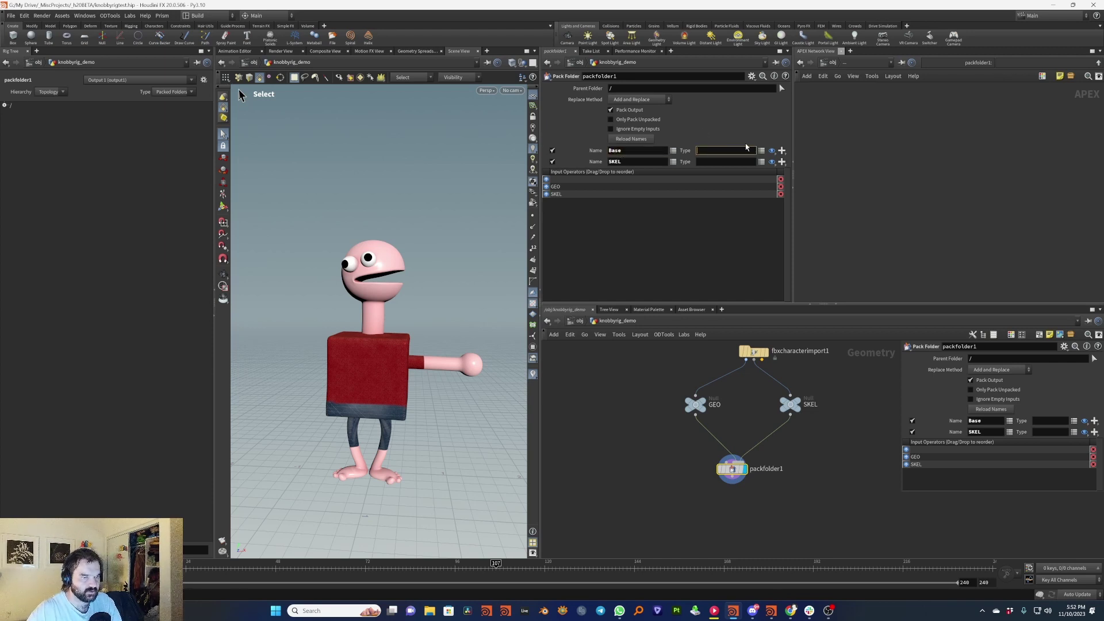
click(762, 150)
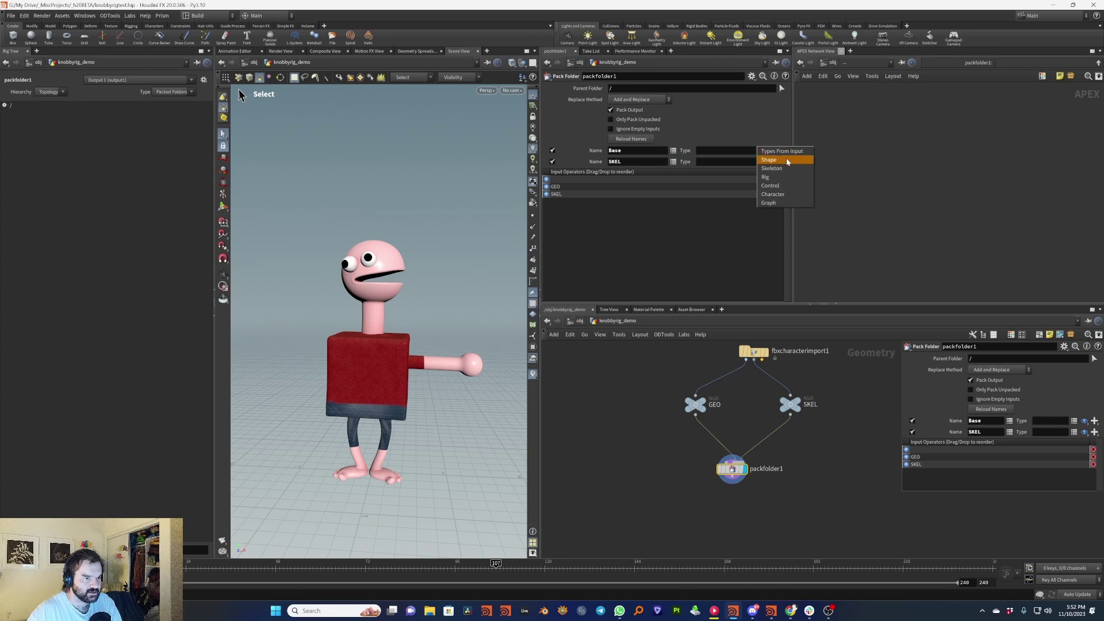
click(783, 160)
Name the SKEL entry of the pack folder Base and set its type to Skeleton.
double_click(638, 161)
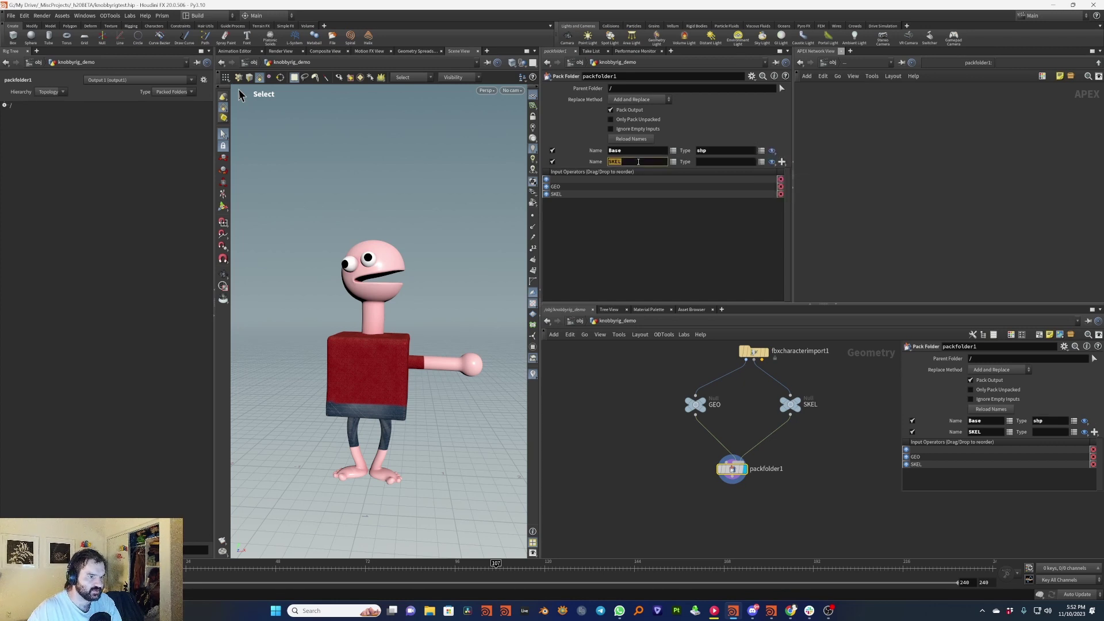
text(S)
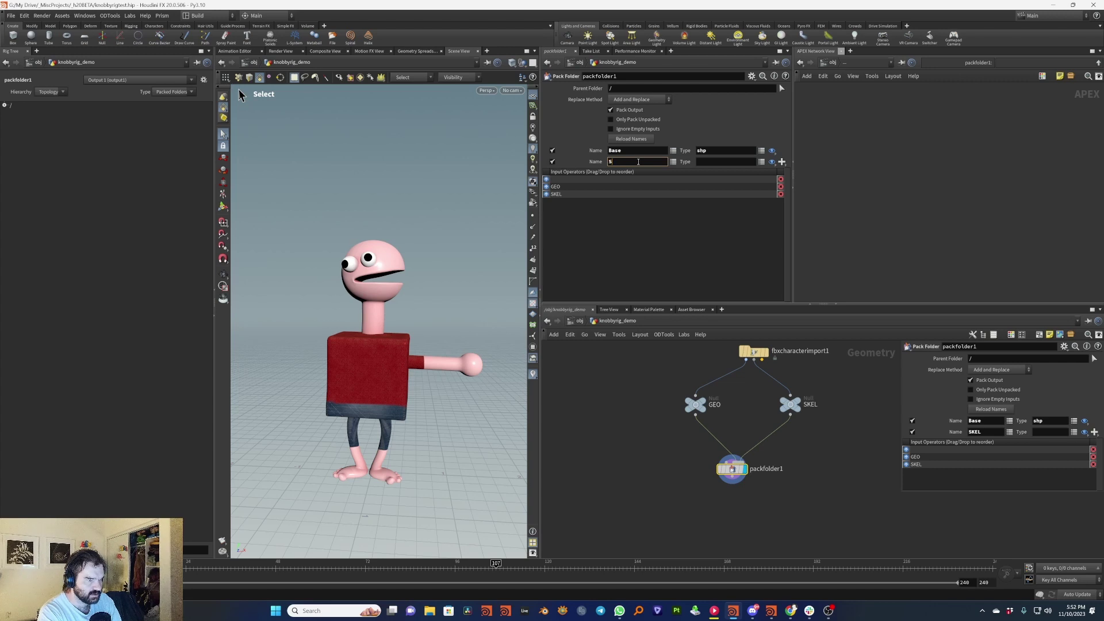
text(ase)
key(Return)
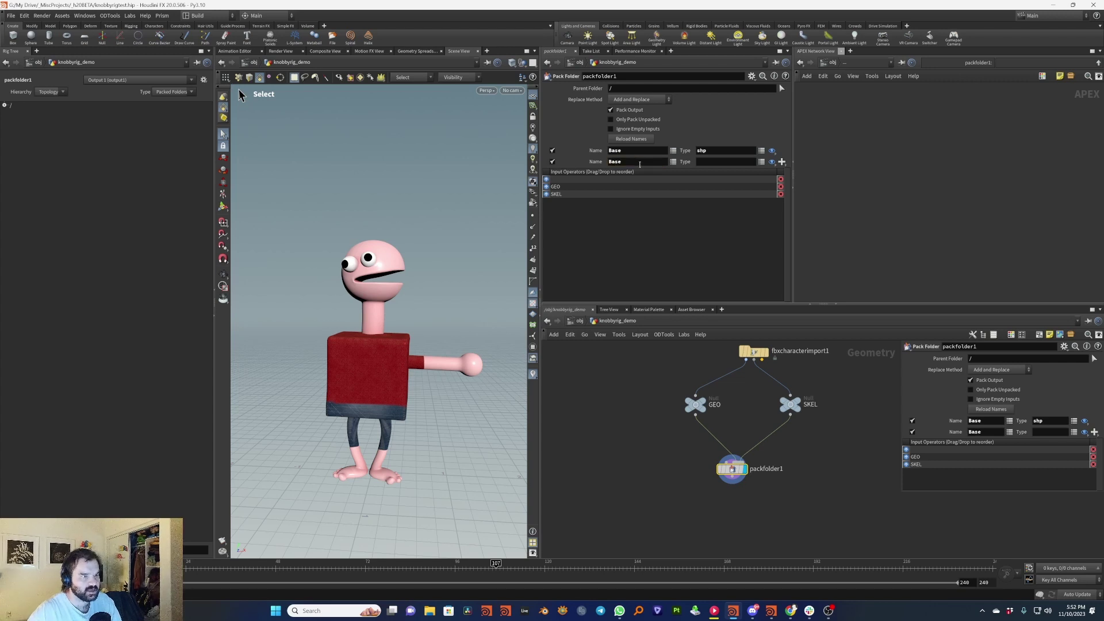
click(762, 161)
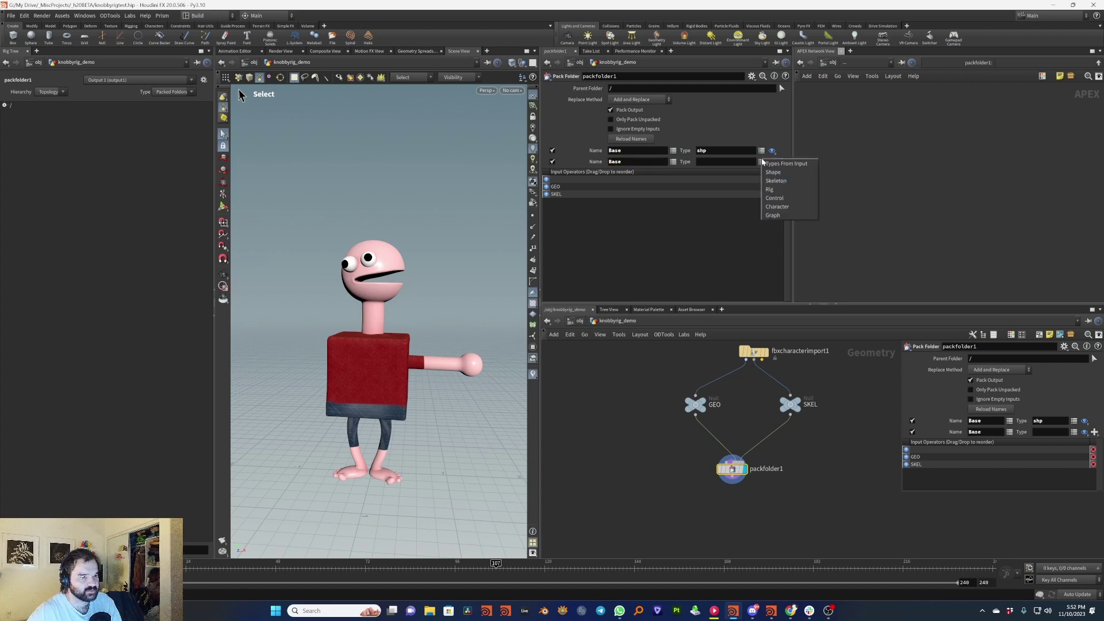
click(802, 181)
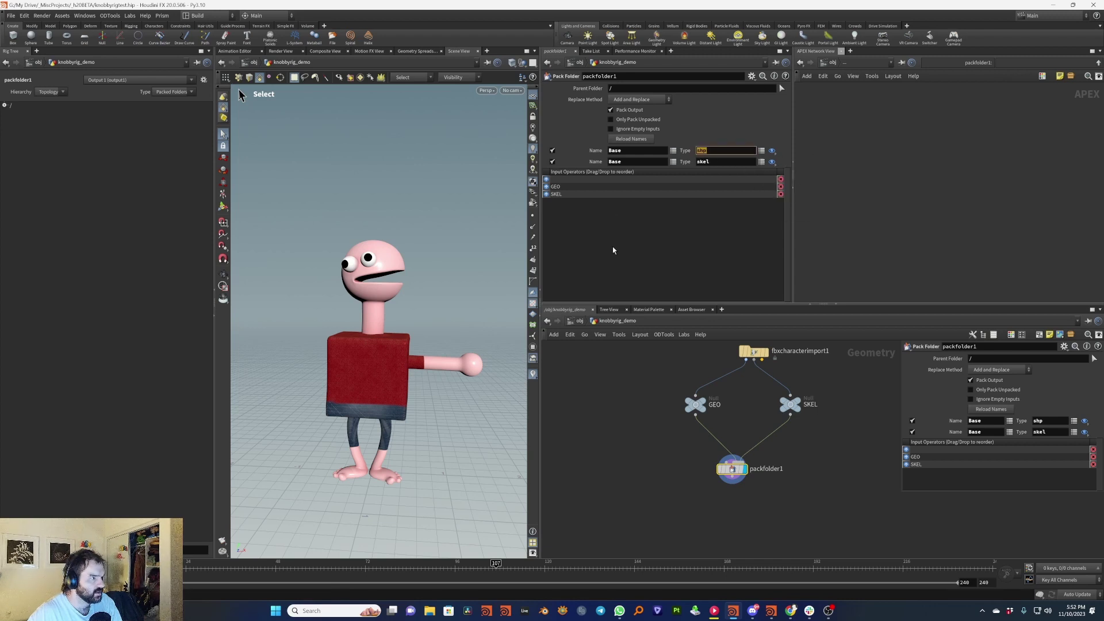
Expand the packed folder root in the rig tree and inspect its Base.skel and Base.shp entries.
click(4, 107)
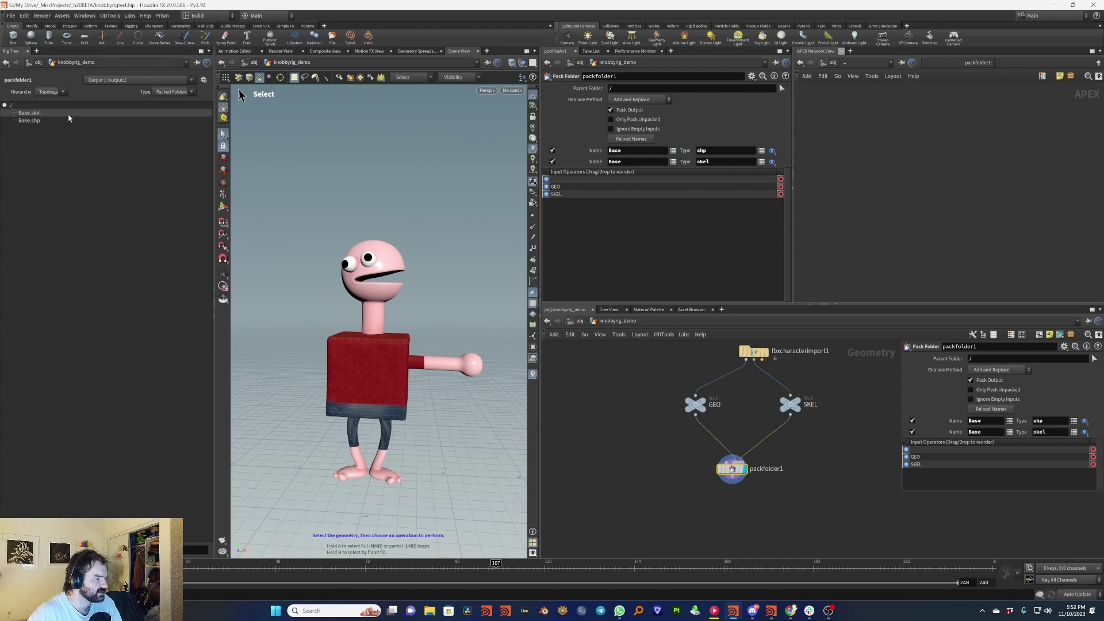
click(86, 115)
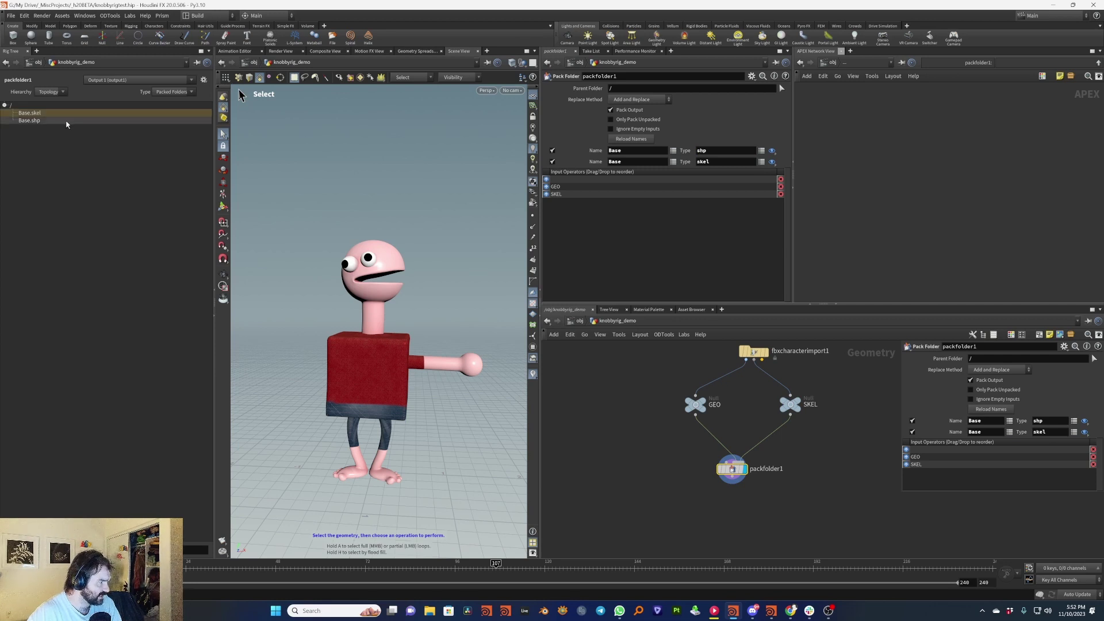
click(64, 120)
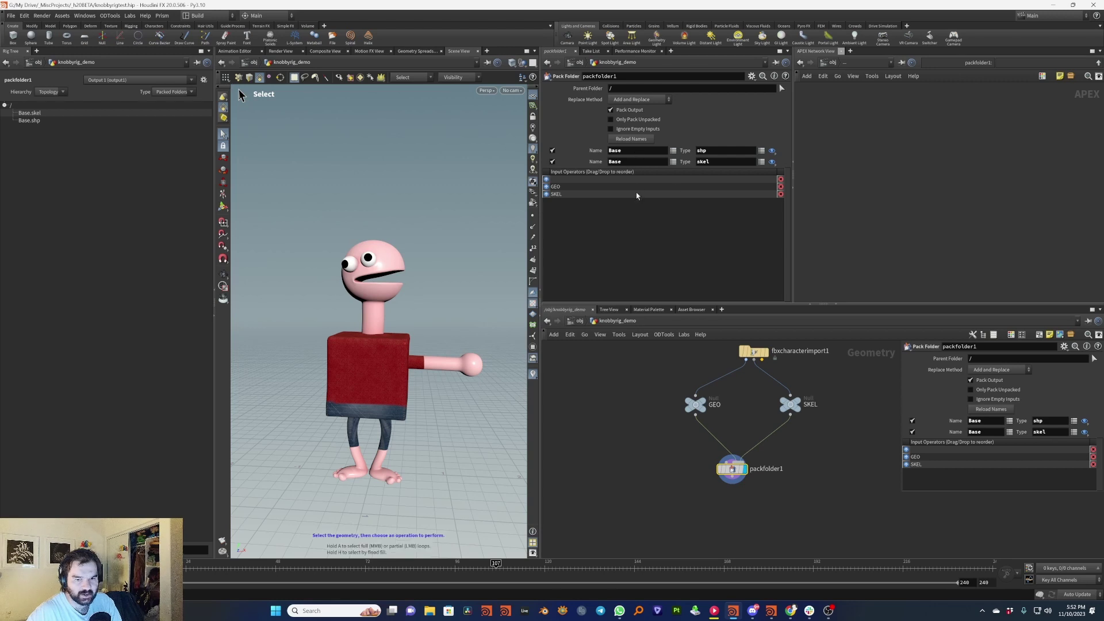
click(727, 521)
Add an APEX Autorig Component node below the Pack Folder node and wire the packed output into it.
middle_drag(734, 521, 754, 471)
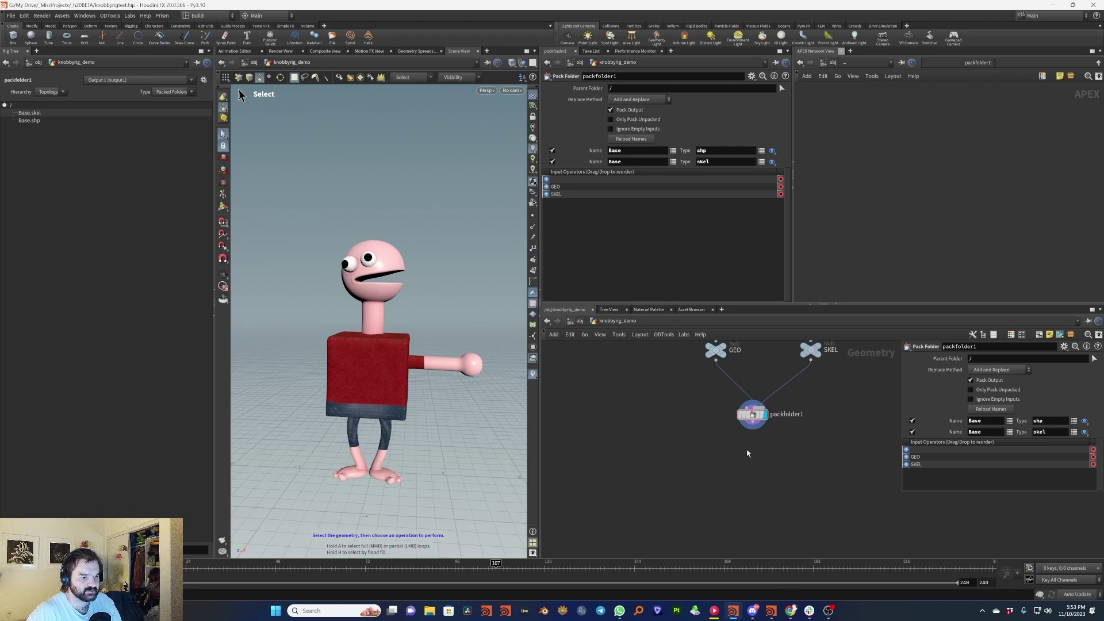
middle_drag(755, 473, 741, 466)
key(Tab)
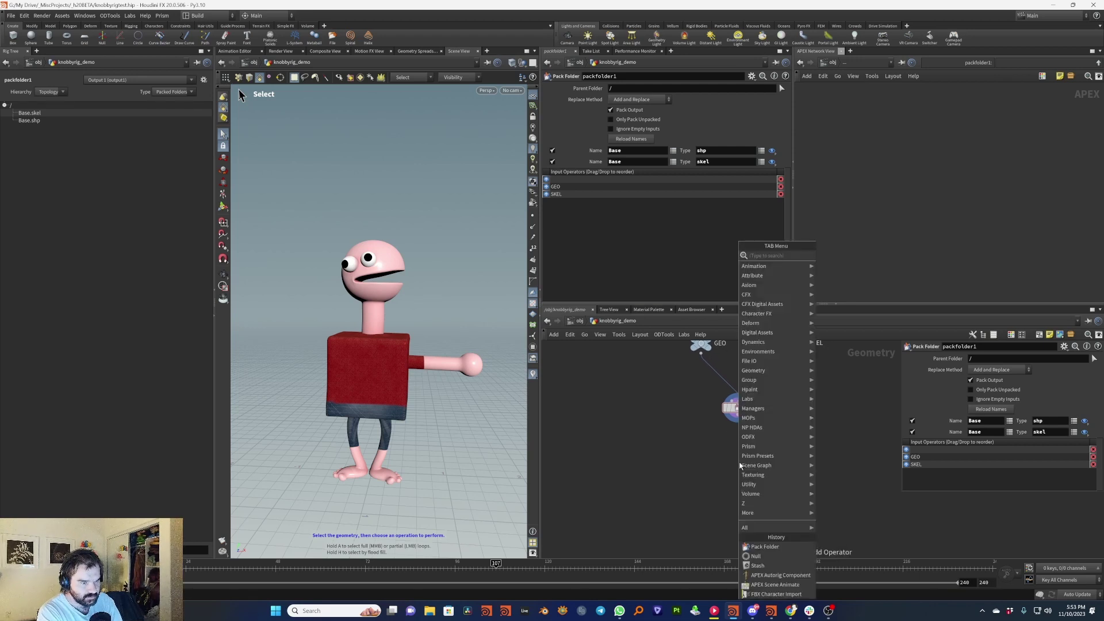
text(autorig)
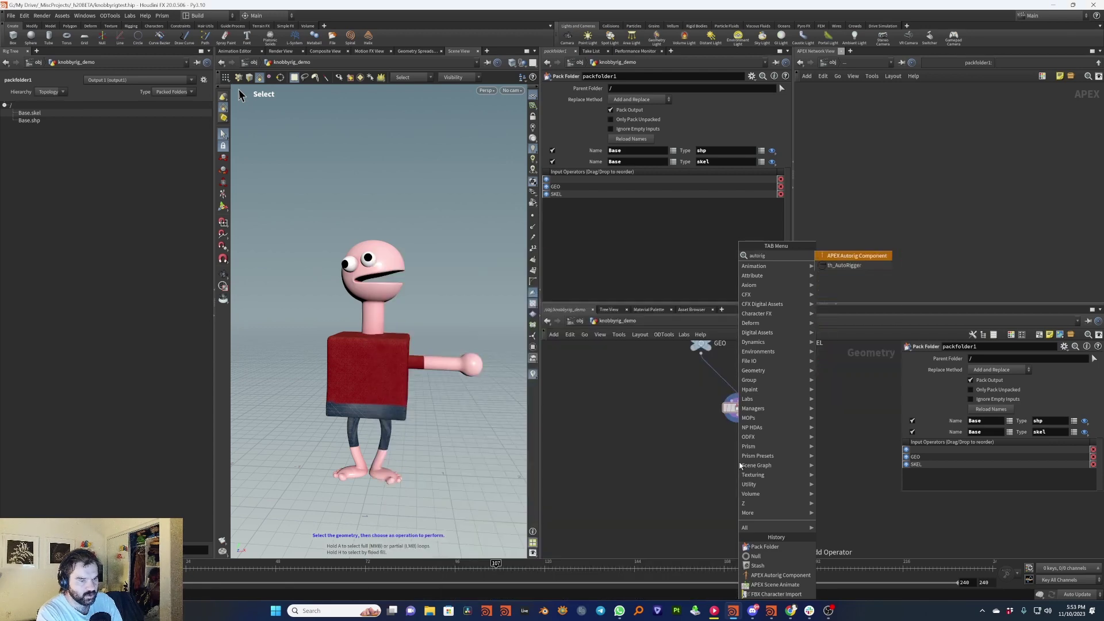
key(Return)
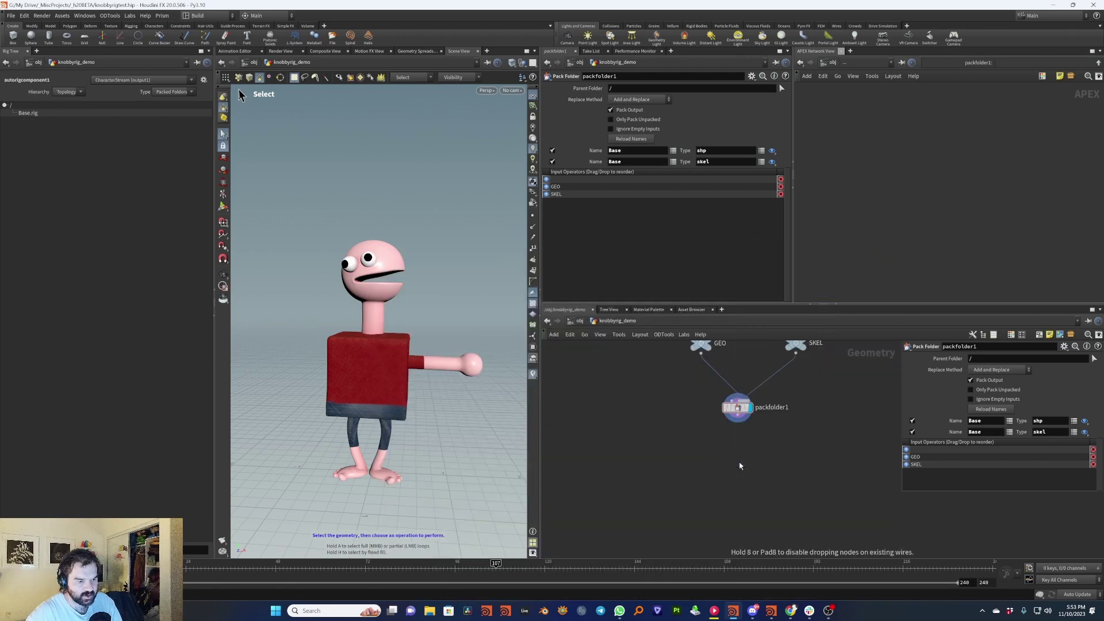
click(740, 466)
click(738, 455)
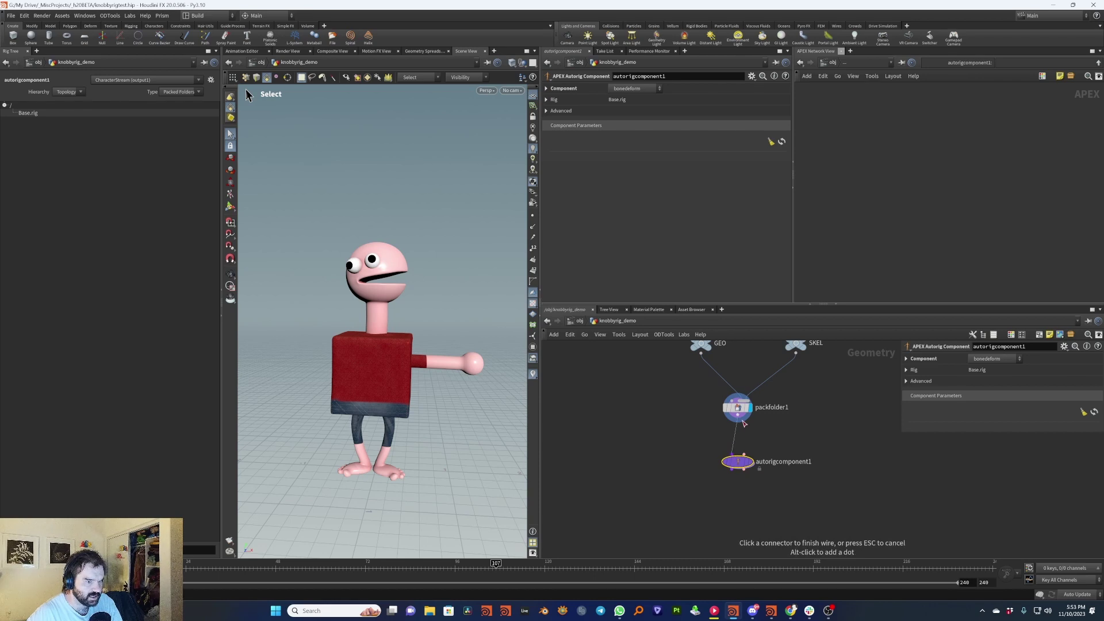
click(737, 423)
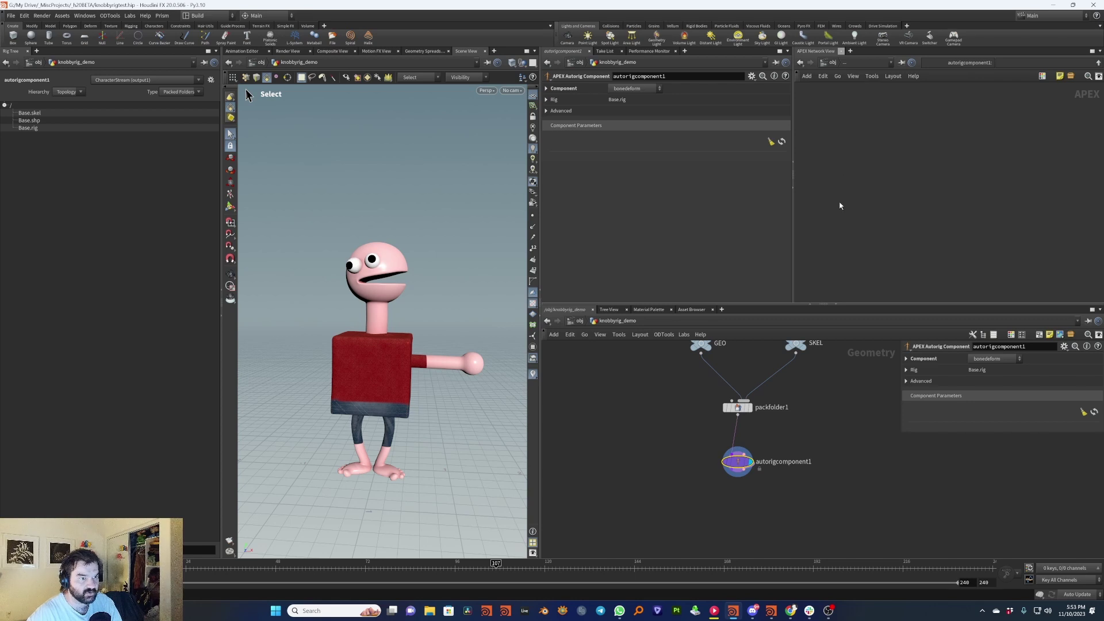
Expand the autorig component's Component settings and review the available component sources and the component file path.
click(625, 88)
click(623, 92)
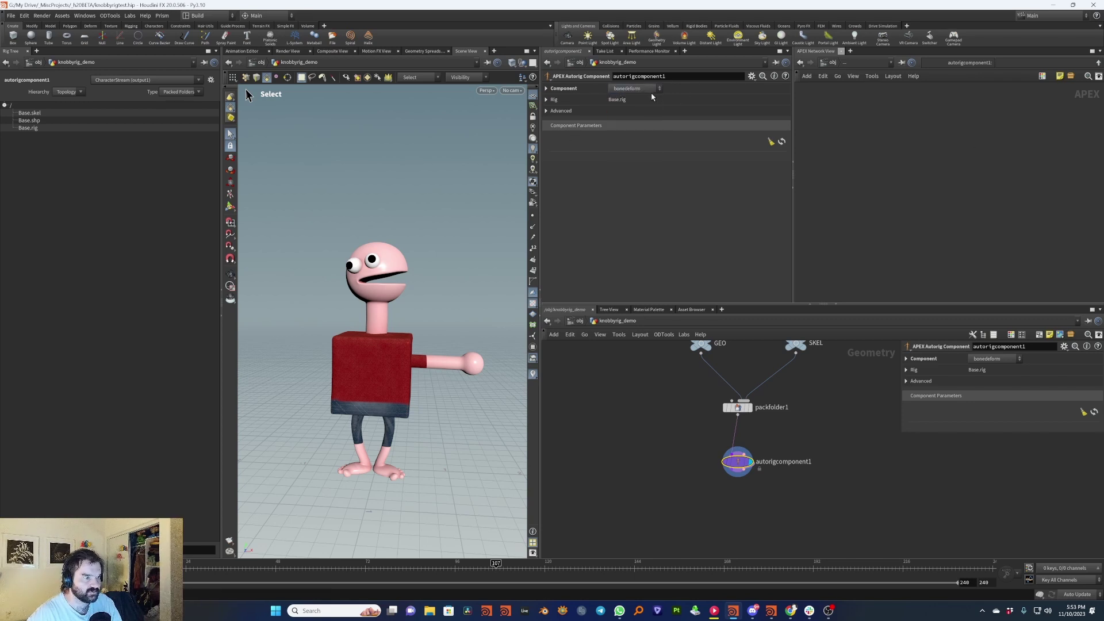
click(581, 90)
click(635, 102)
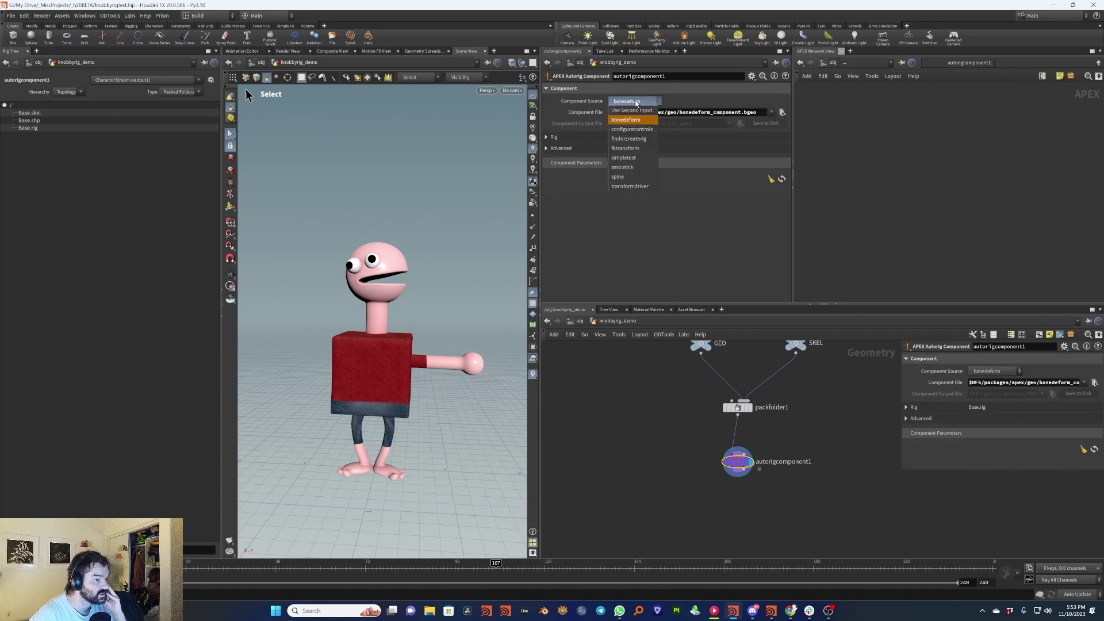
click(664, 98)
drag(752, 115, 720, 114)
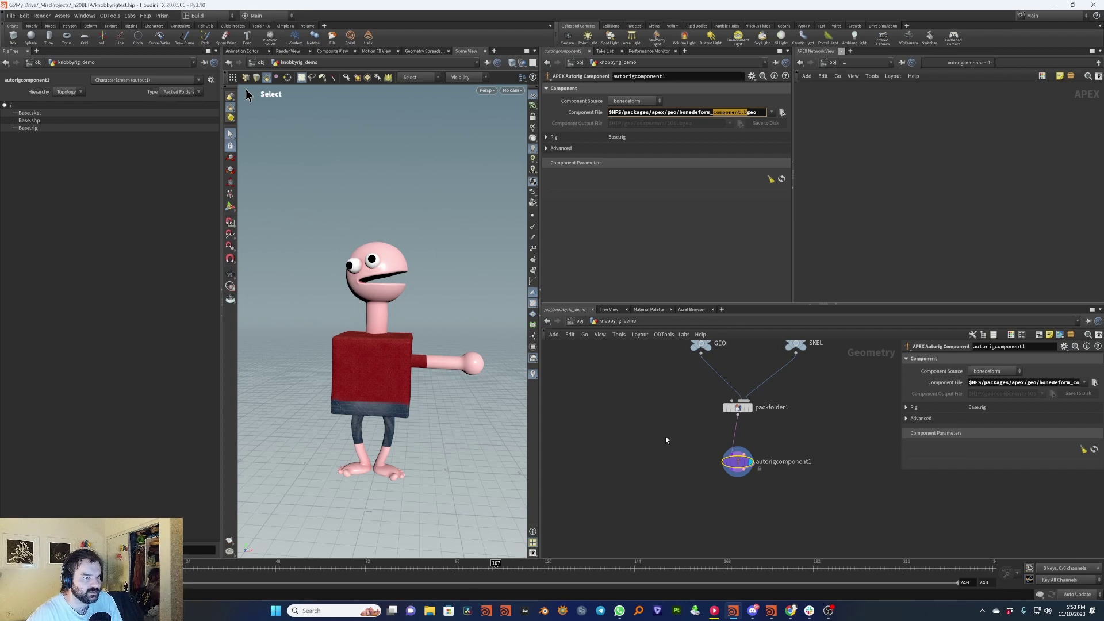
key(Return)
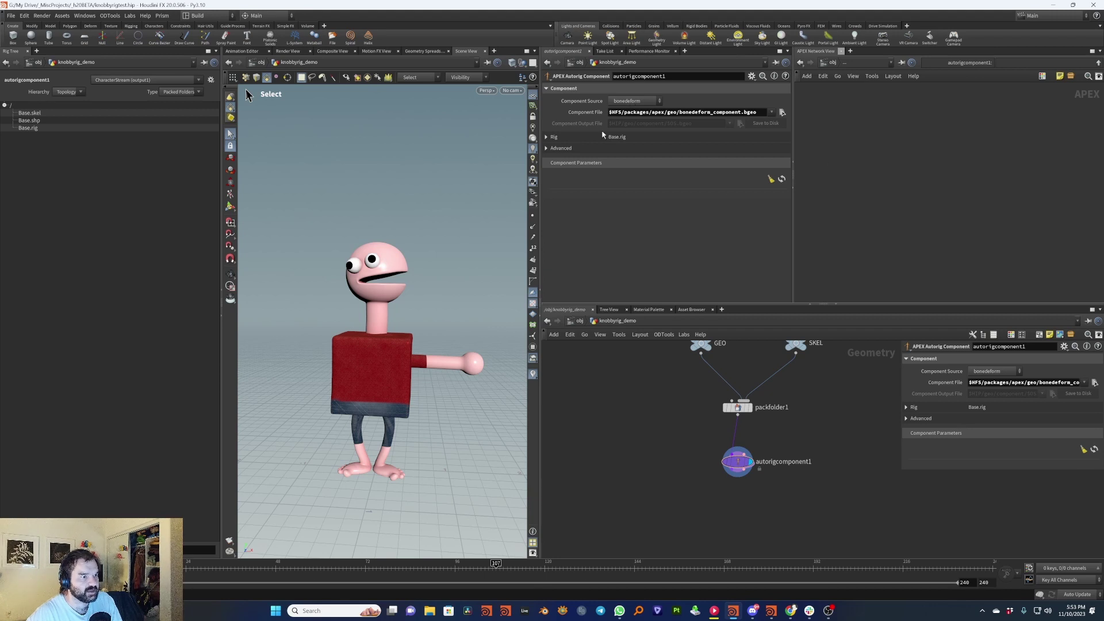
Set the autorig component's source to fktransform.
click(649, 102)
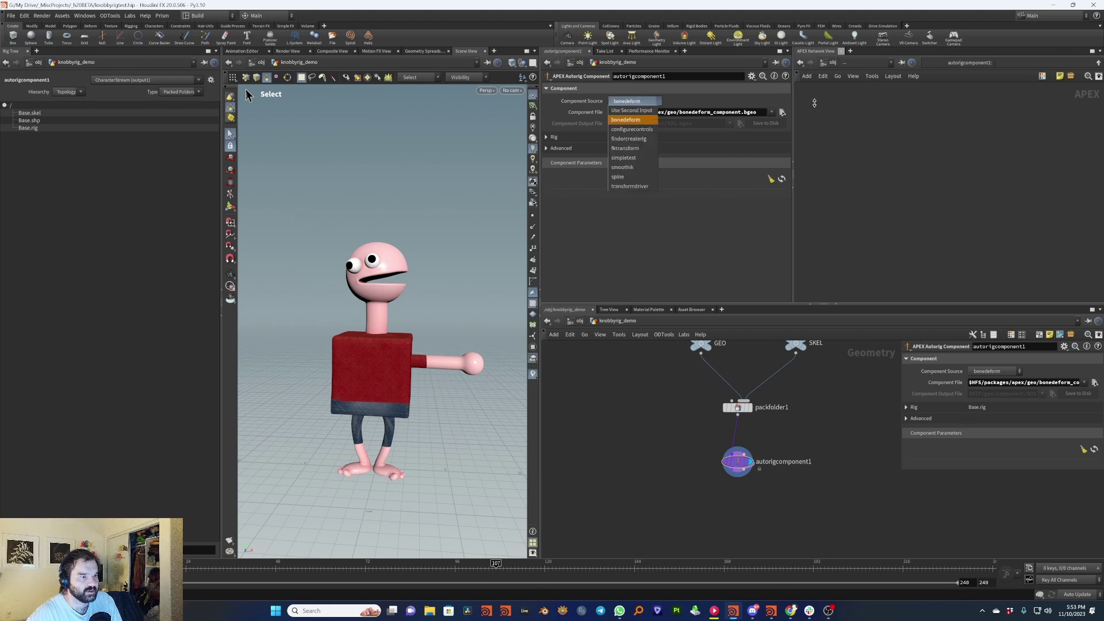
click(713, 94)
click(633, 101)
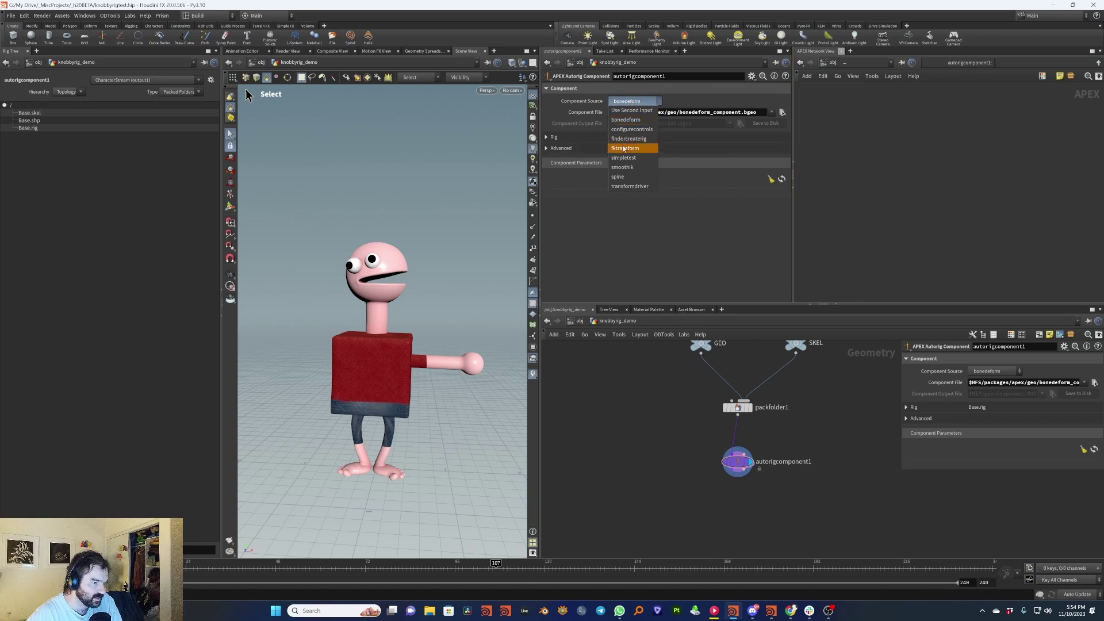
click(624, 149)
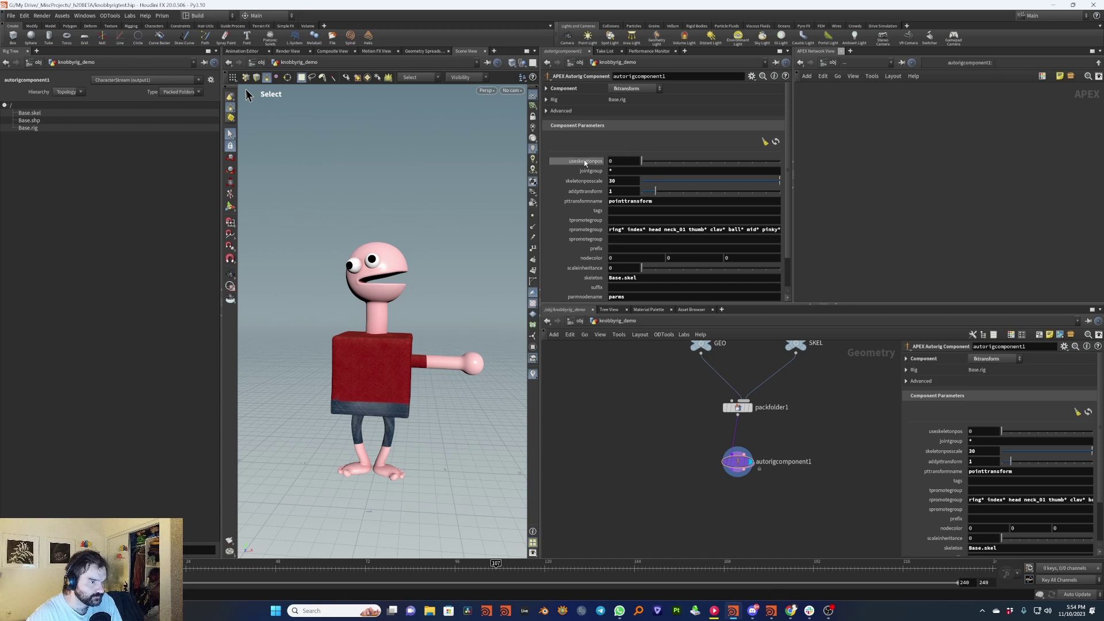
Review the fktransform component parameters and widen the parameter pane to show the full rpromotegroup pattern.
scroll(585, 163, down, 3)
scroll(584, 162, up, 3)
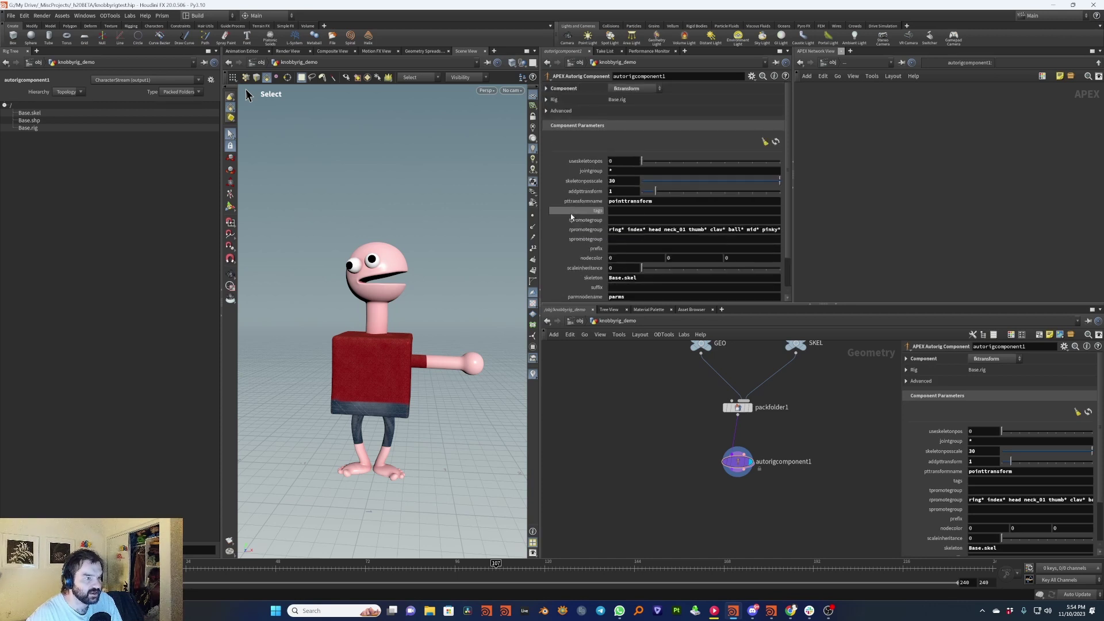
scroll(571, 217, down, 3)
drag(793, 207, 883, 198)
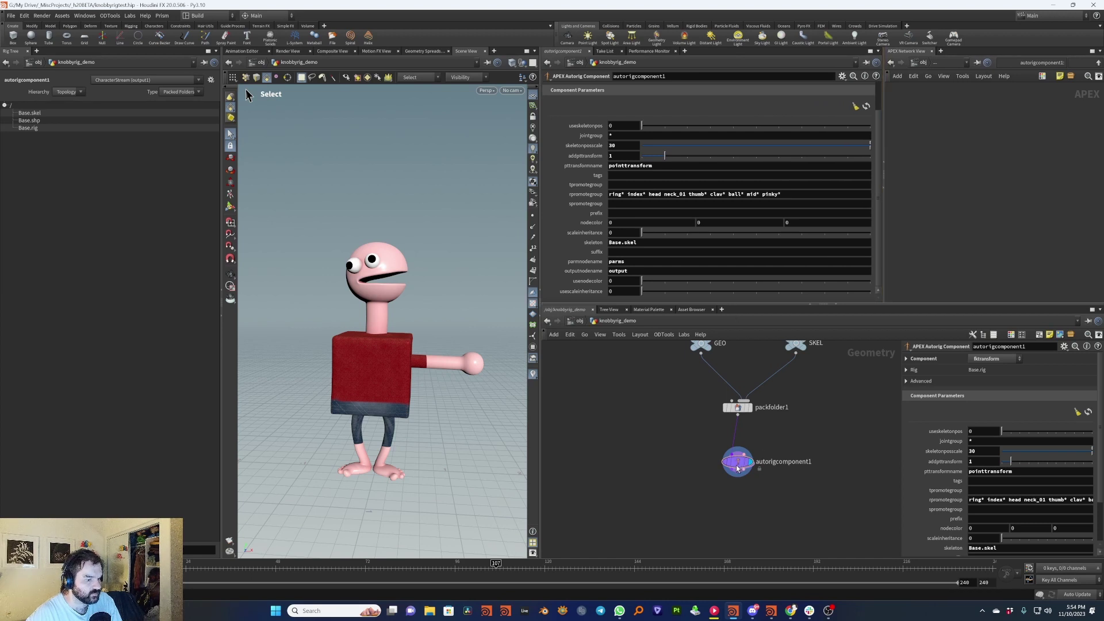
Enter the Animate state on the autorig component and inspect the FK skeleton in the viewport.
click(230, 194)
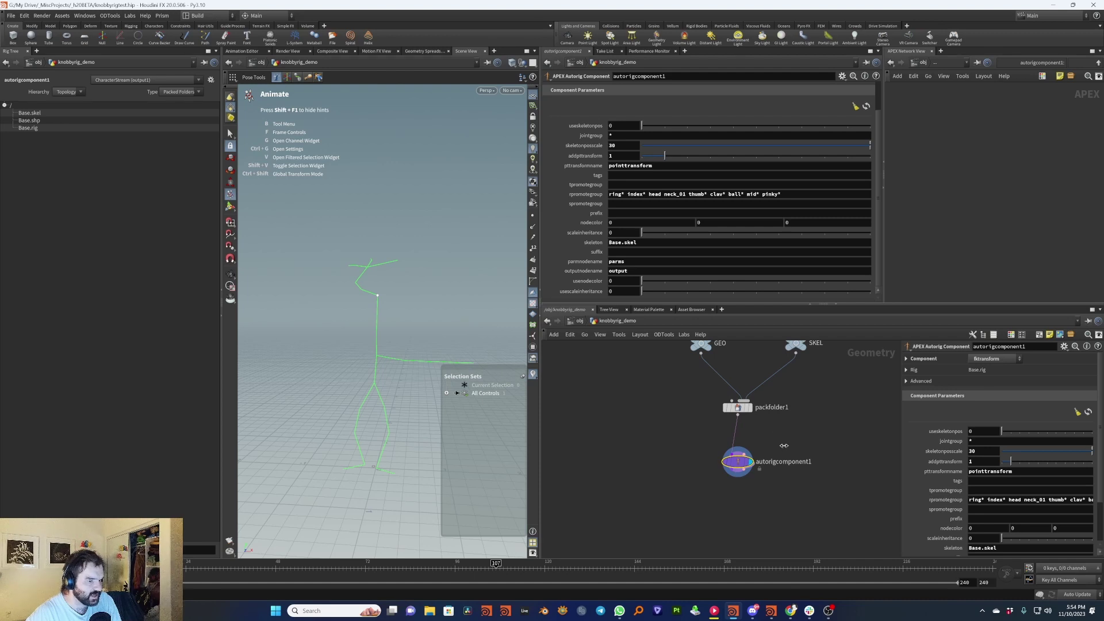
key(Escape)
mouse_move(397, 296)
mouse_down()
mouse_move(379, 302)
mouse_move(410, 295)
mouse_move(399, 308)
mouse_up()
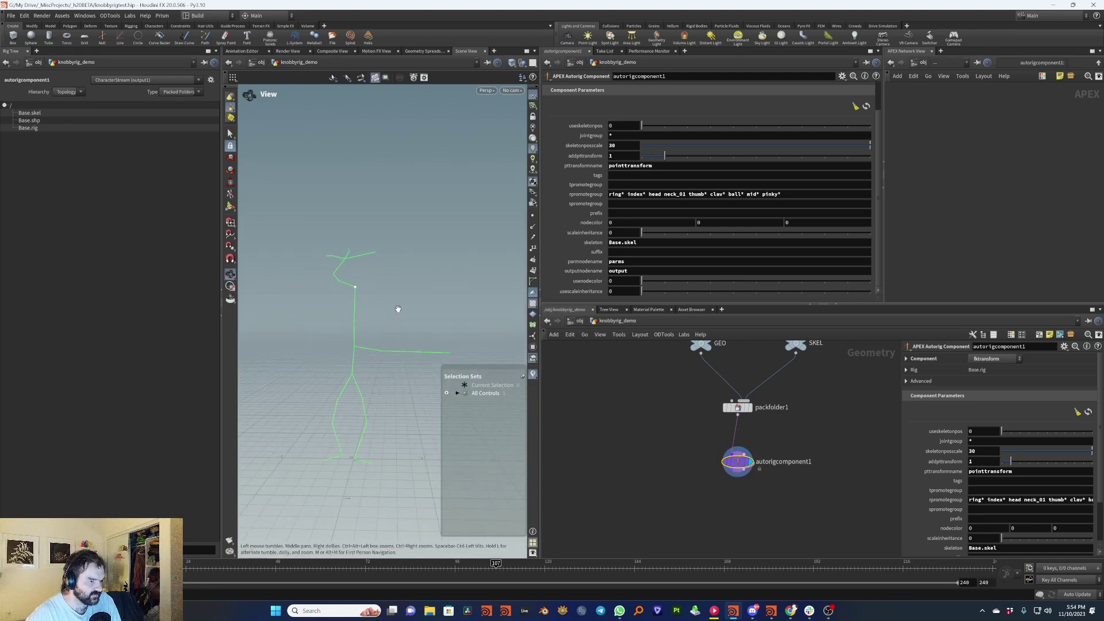
Try rotating the head control in the Animate state and undo the rotation.
key(Return)
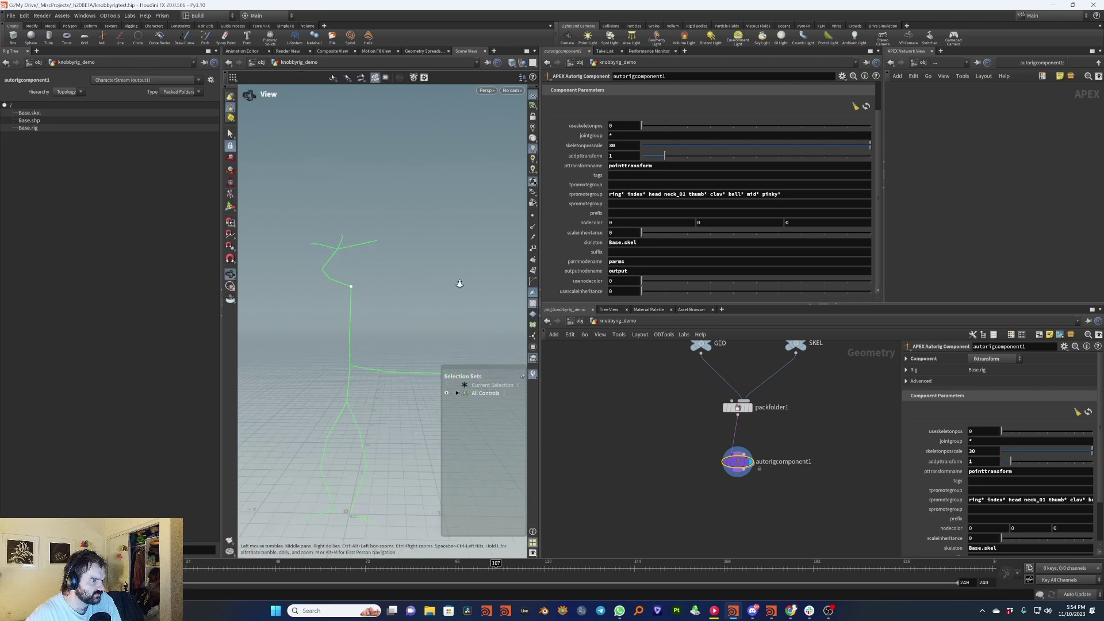
scroll(389, 306, up, 5)
click(330, 290)
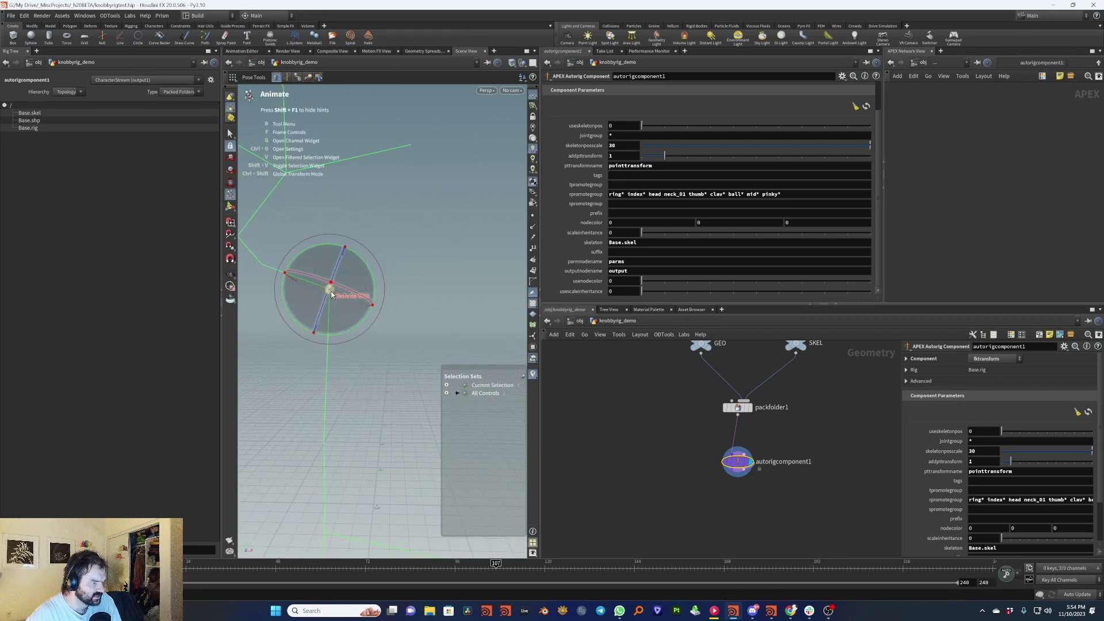
mouse_move(340, 300)
mouse_down()
mouse_move(346, 307)
mouse_move(319, 299)
mouse_up()
key(ctrl+z)
key(Escape)
scroll(357, 246, down, 5)
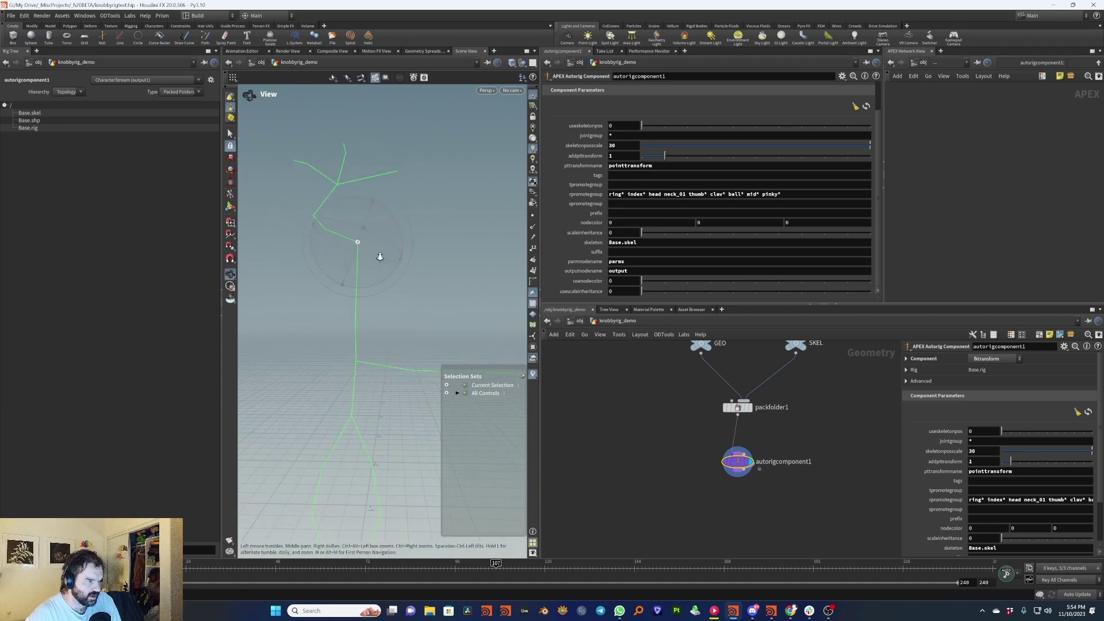
Re-enter the Animate state and decline the autosave reminder for the rest of the session.
key(Return)
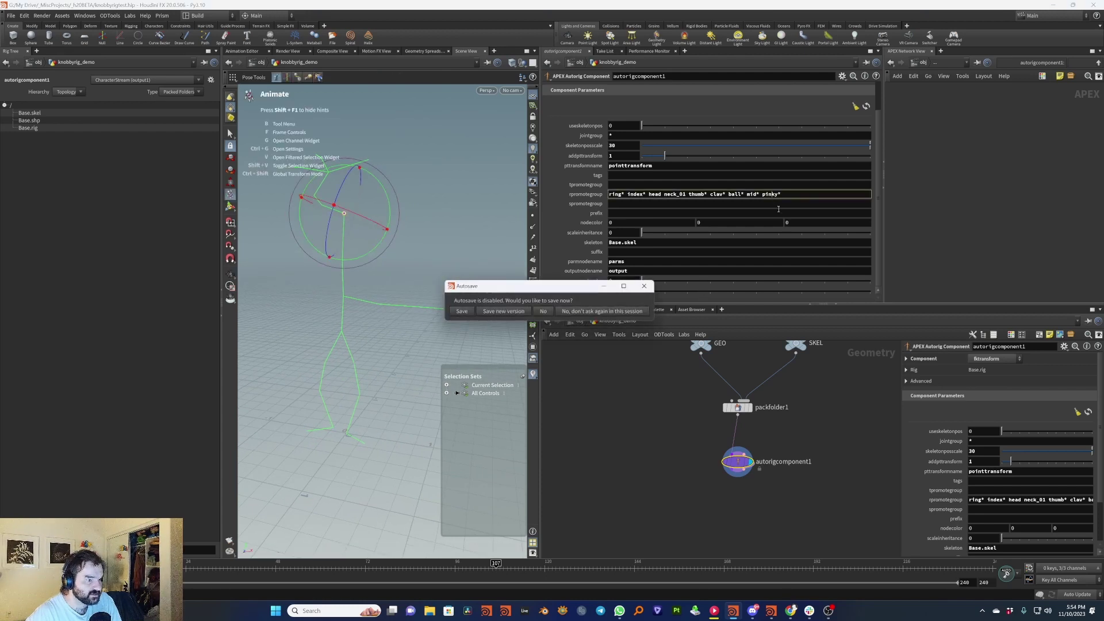
click(602, 311)
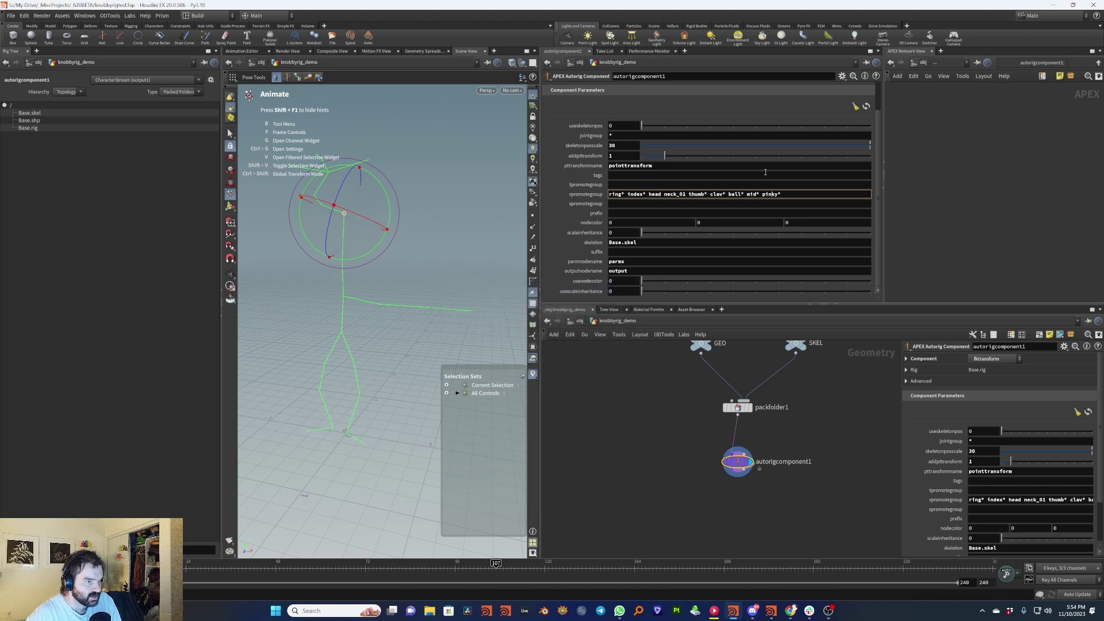
Try the pattern * in rpromotegroup to promote rotation on every joint, and undo the change.
drag(817, 197, 499, 198)
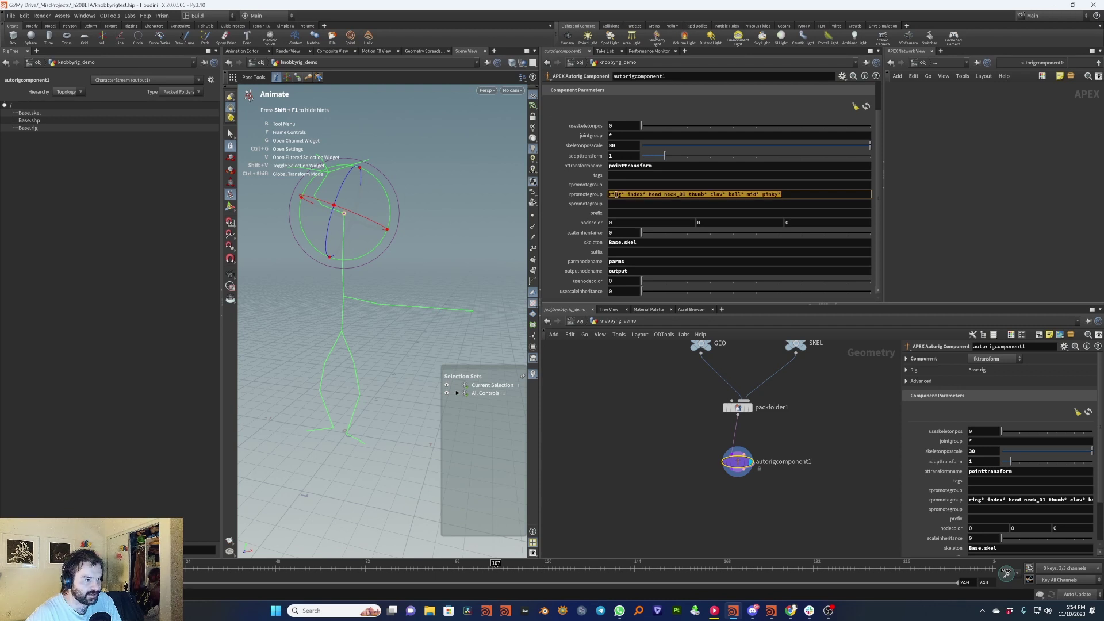
text(*)
key(Return)
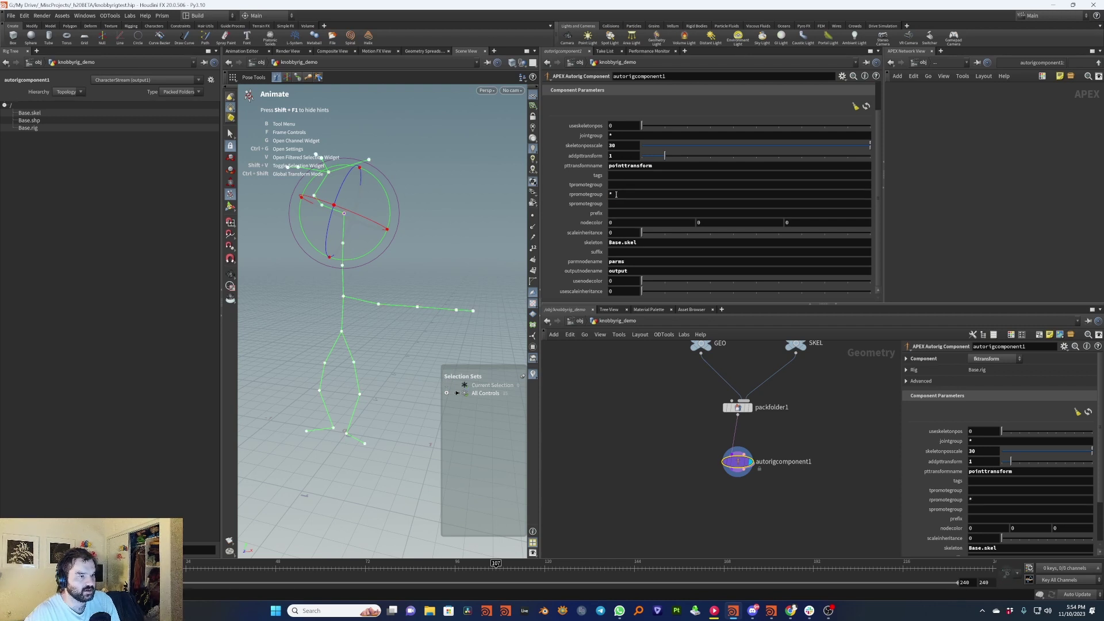
key(ctrl+z)
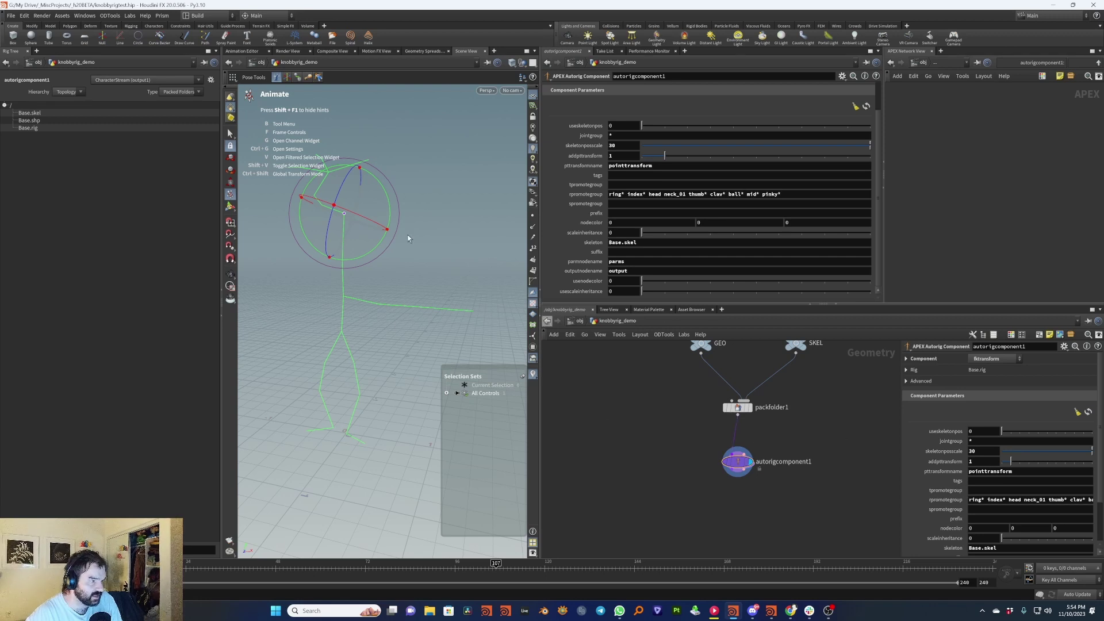
Select the head control and expand All Controls and its Base group in the Selection Sets to show the head entry.
click(409, 211)
click(346, 215)
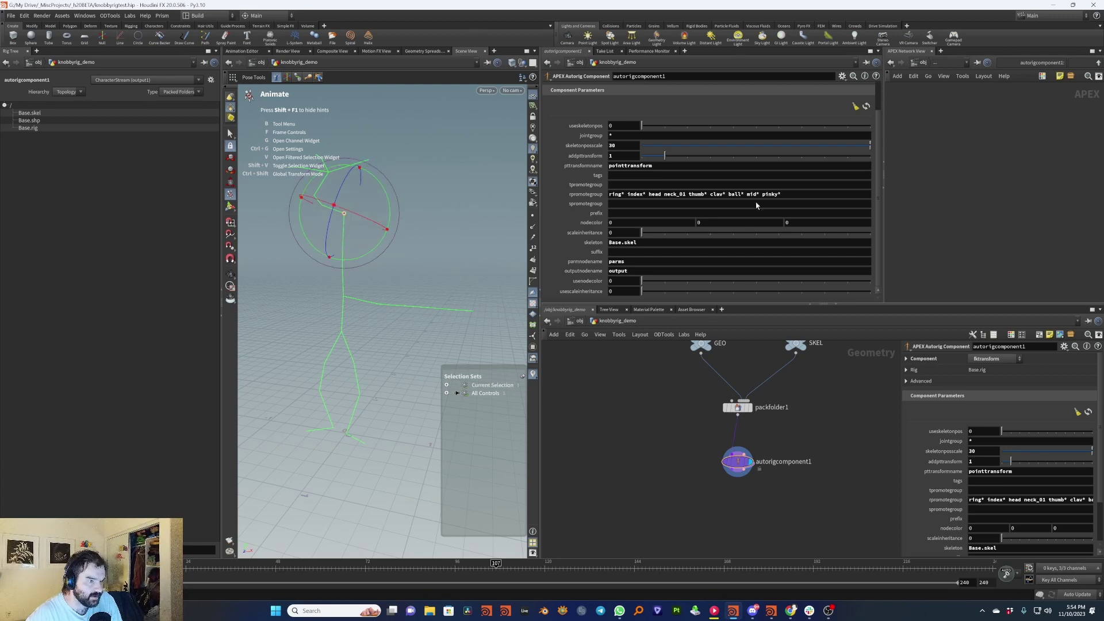
click(457, 392)
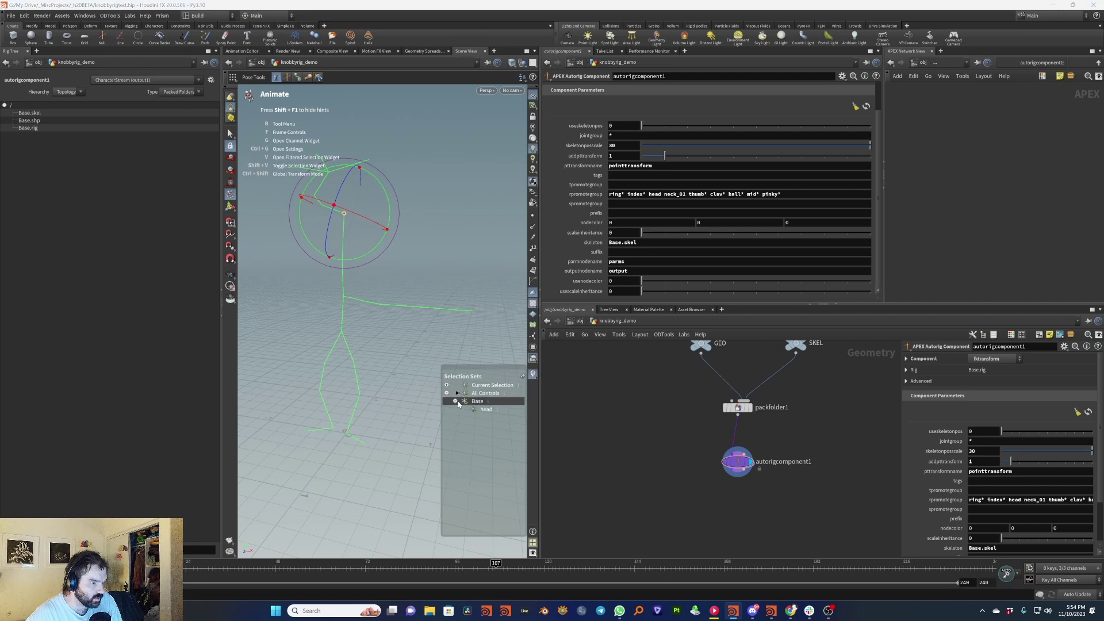
click(487, 409)
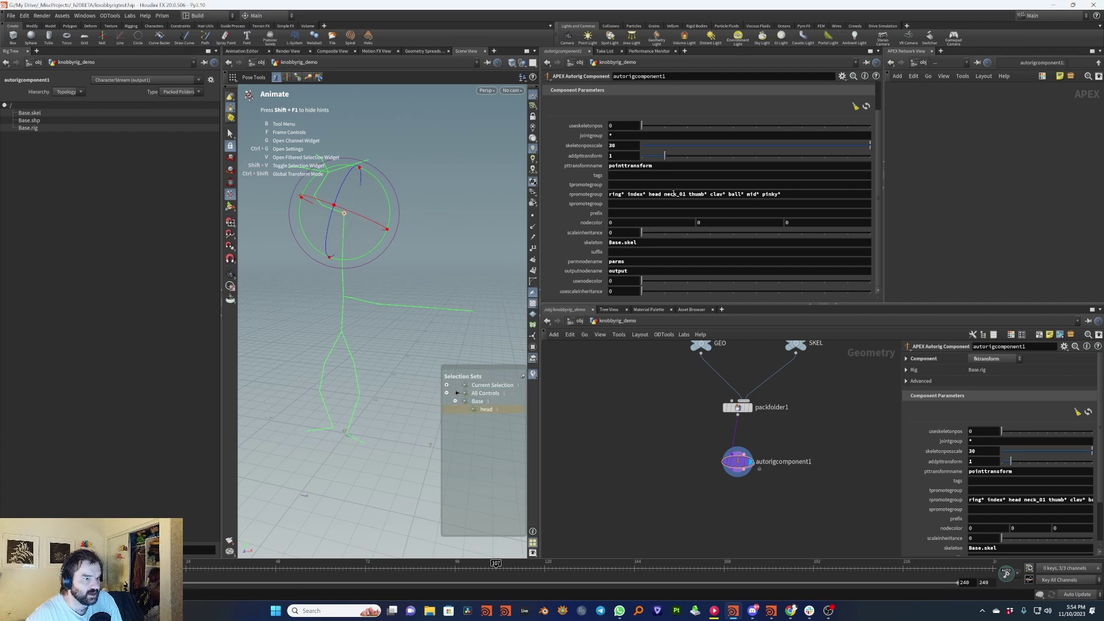
Try rotating the skeleton's head with its control and undo the pose change.
drag(345, 216, 404, 190)
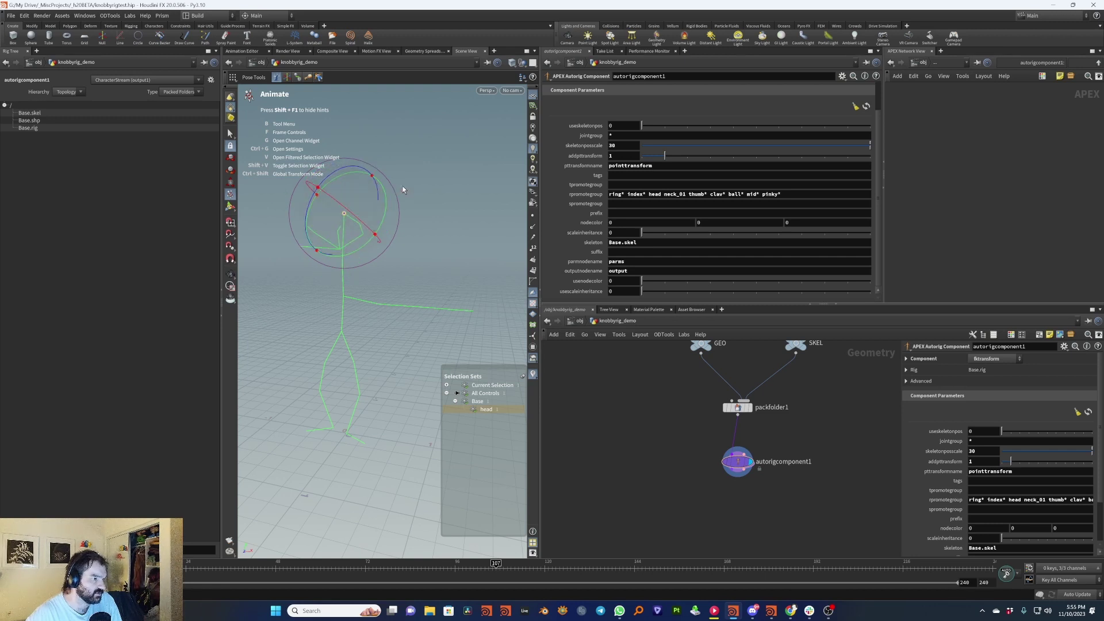
key(ctrl+z)
key(ctrl+z)
Set the fktransform rpromotegroup to * so that all joints get rotation controls.
click(684, 194)
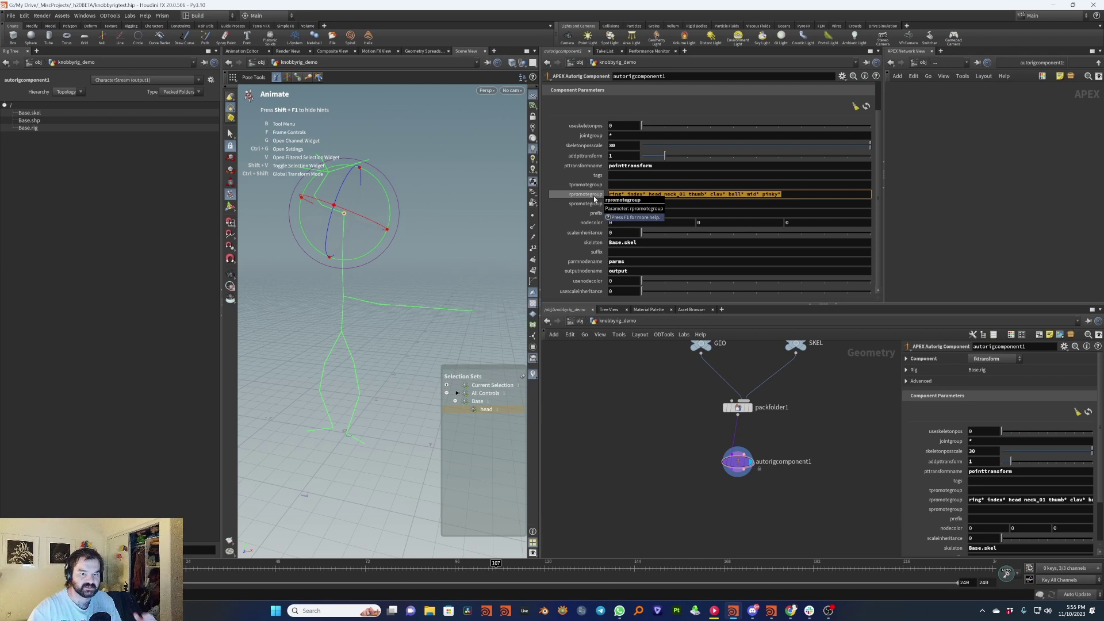
click(442, 238)
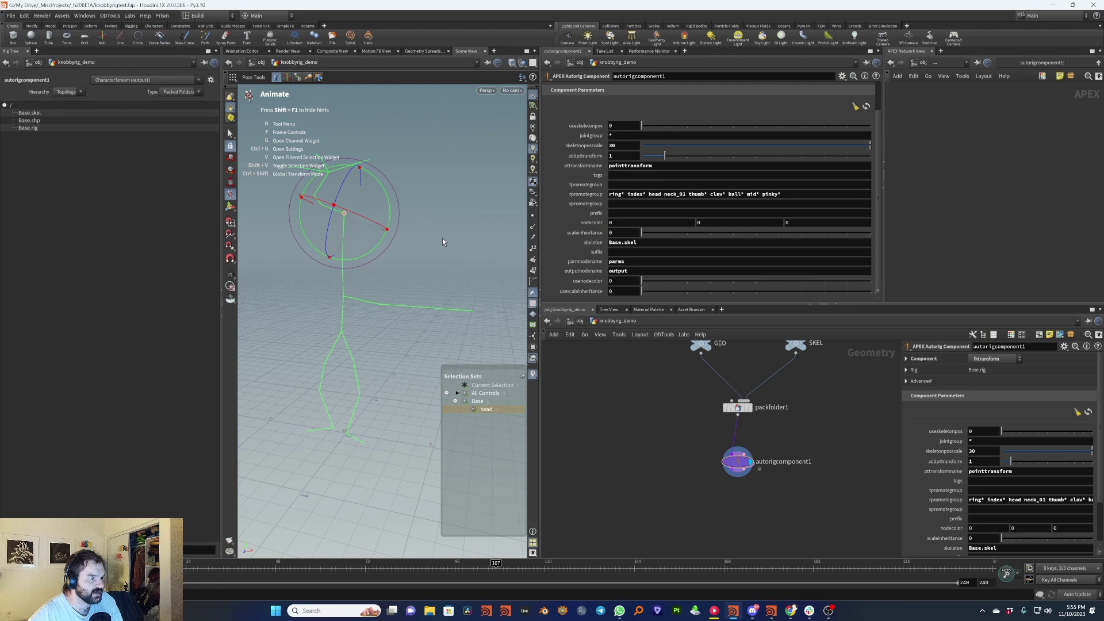
click(659, 194)
text(*)
key(Return)
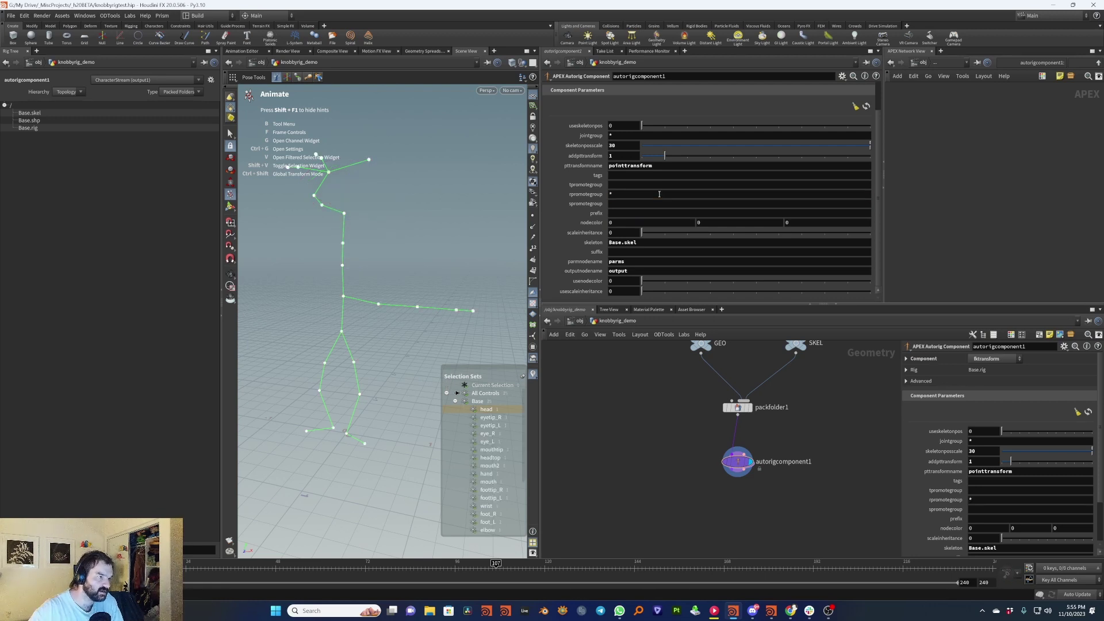
Test-rotate the upper body and head controls in the viewport and undo the rotations.
drag(349, 226, 373, 248)
click(460, 289)
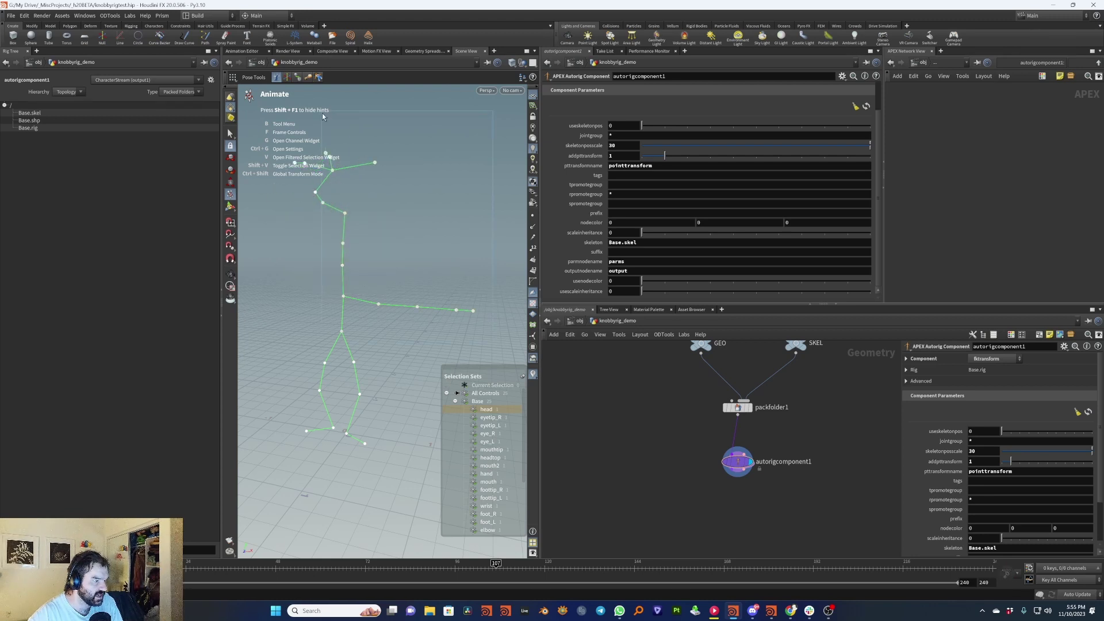
drag(322, 114, 322, 112)
drag(355, 235, 384, 242)
key(ctrl+z)
key(ctrl+z)
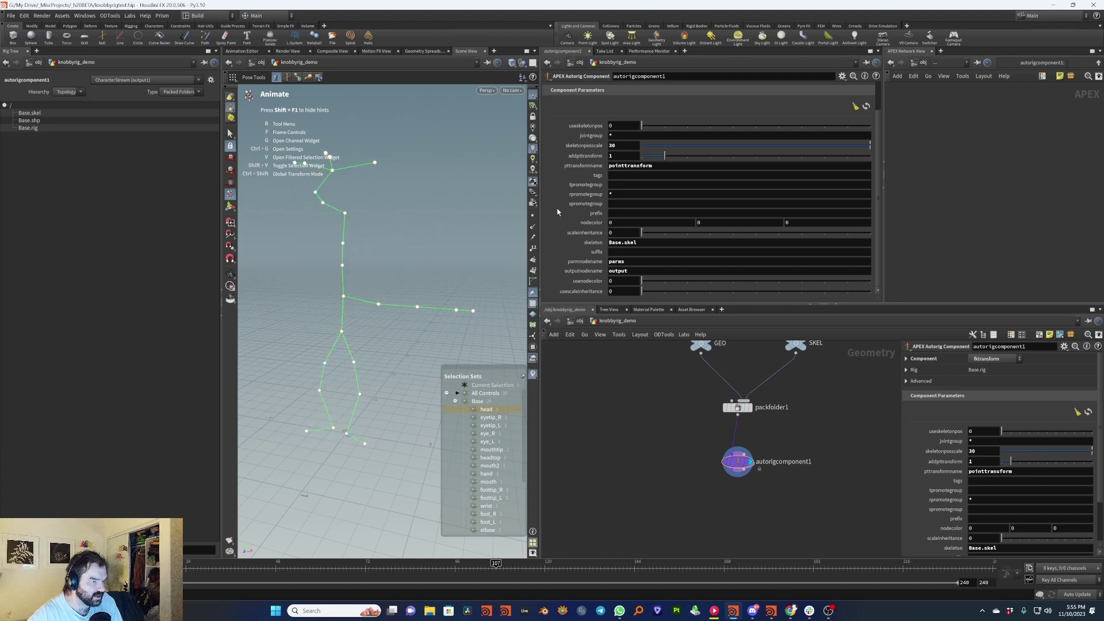
Set the tpromotegroup to * so that all joints get translation controls.
click(636, 186)
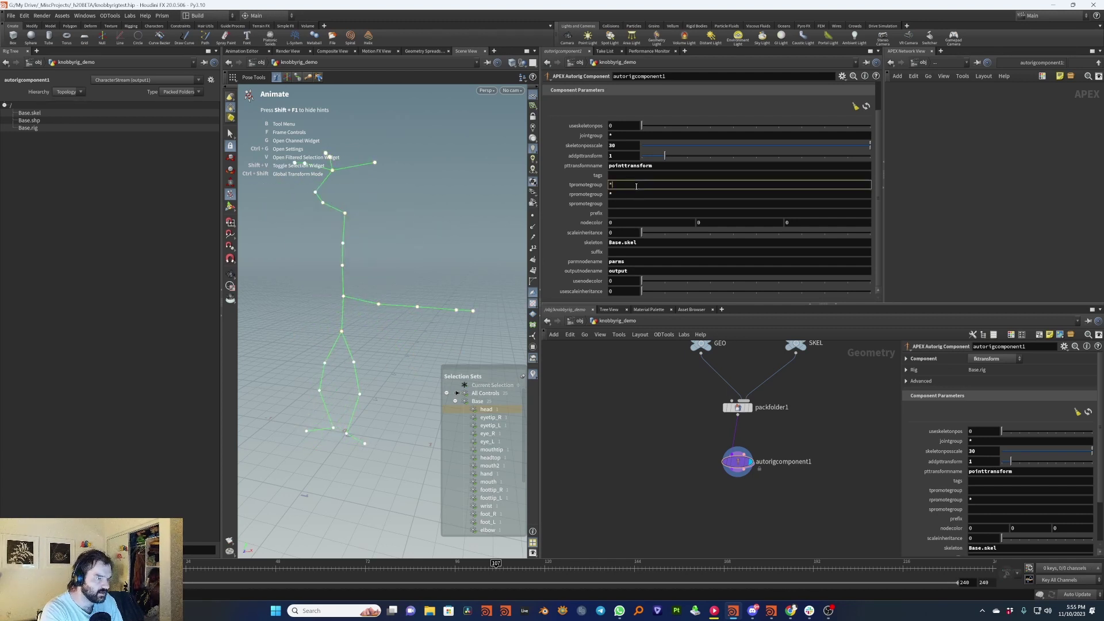
text(*)
key(Return)
Try moving the torso and first arm joint controls, undoing each move.
drag(338, 286, 430, 231)
key(ctrl+z)
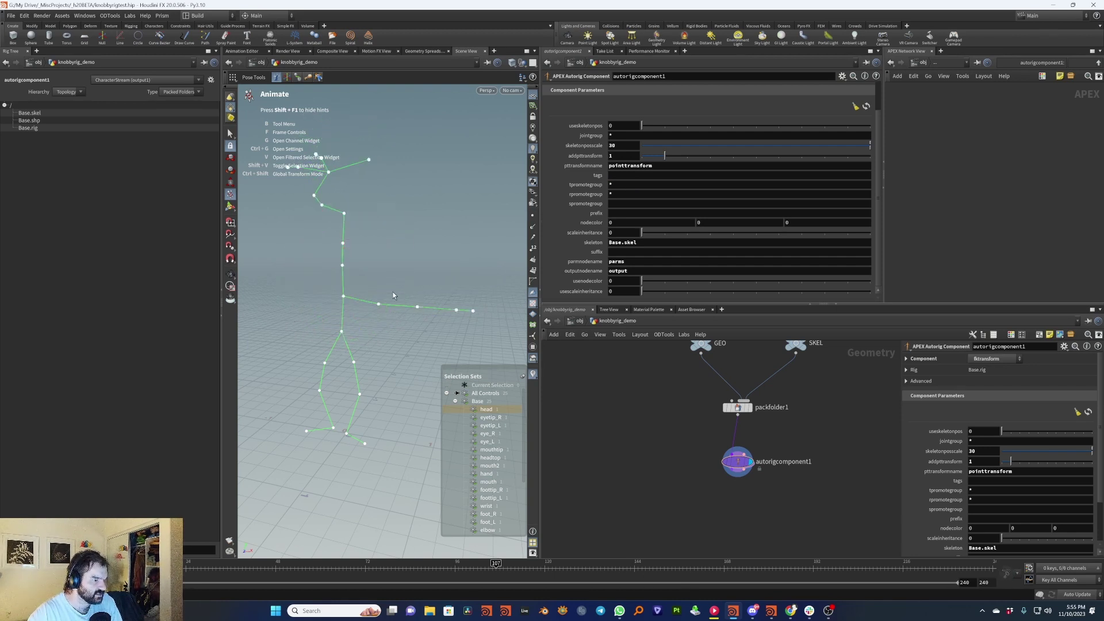
drag(378, 304, 412, 297)
key(ctrl+z)
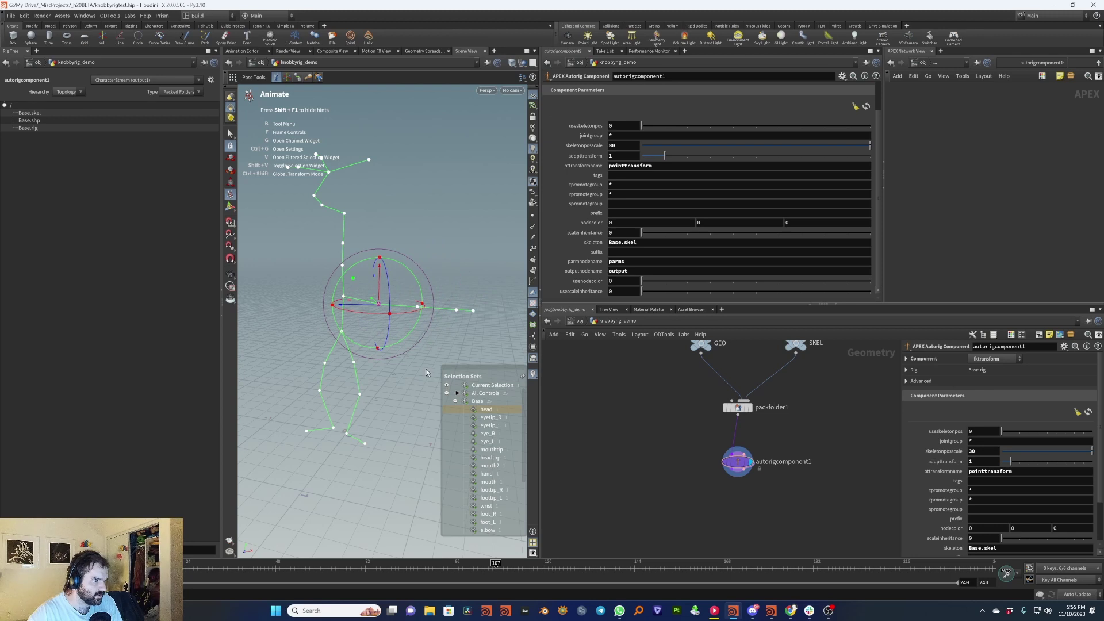
Try moving the control at the tip of the arm to bend the chain, undo it, and deselect the control.
click(445, 322)
click(344, 296)
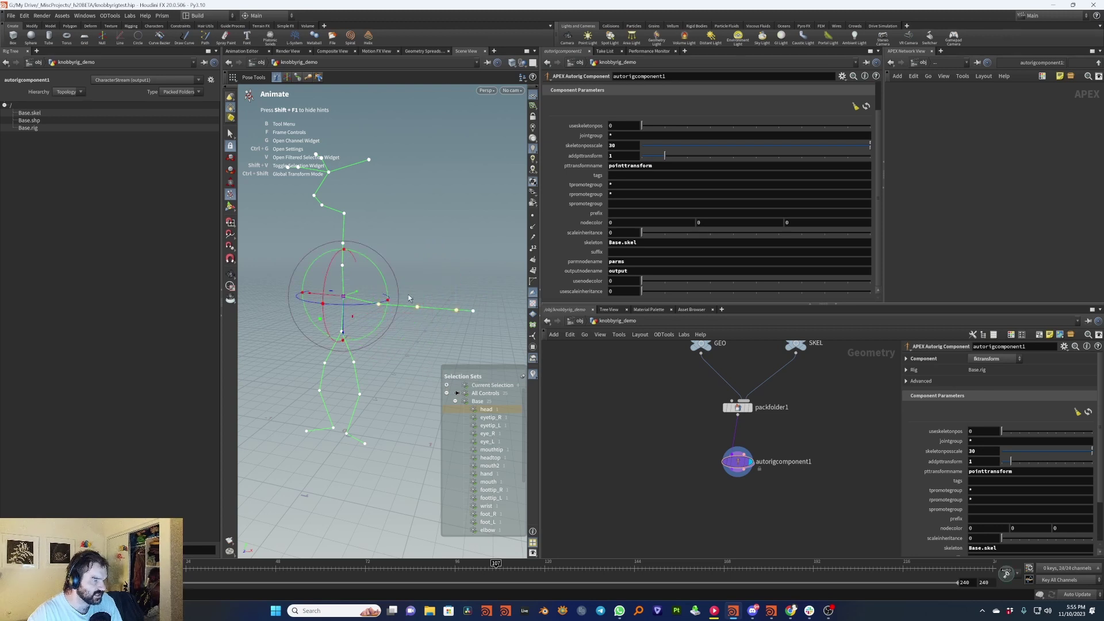
click(474, 313)
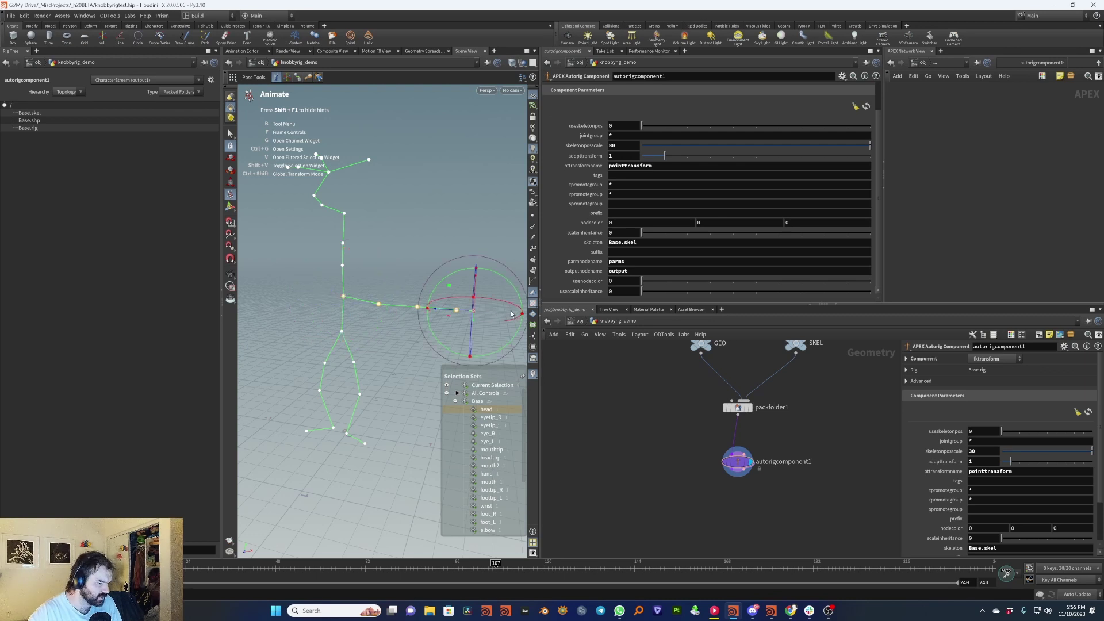
drag(517, 313, 478, 313)
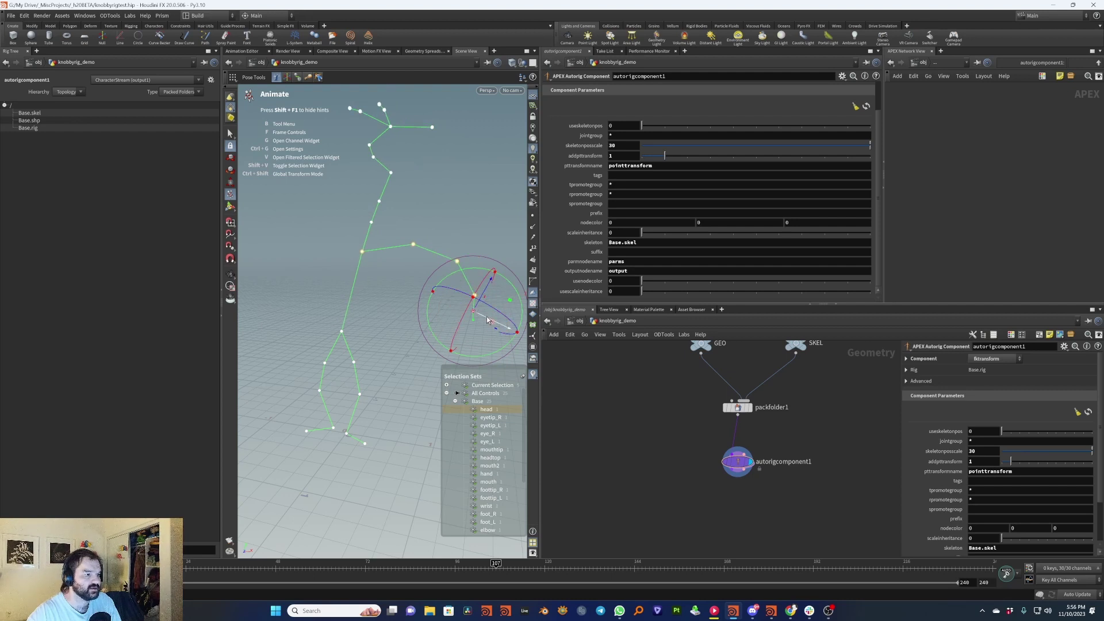
key(ctrl+z)
click(421, 231)
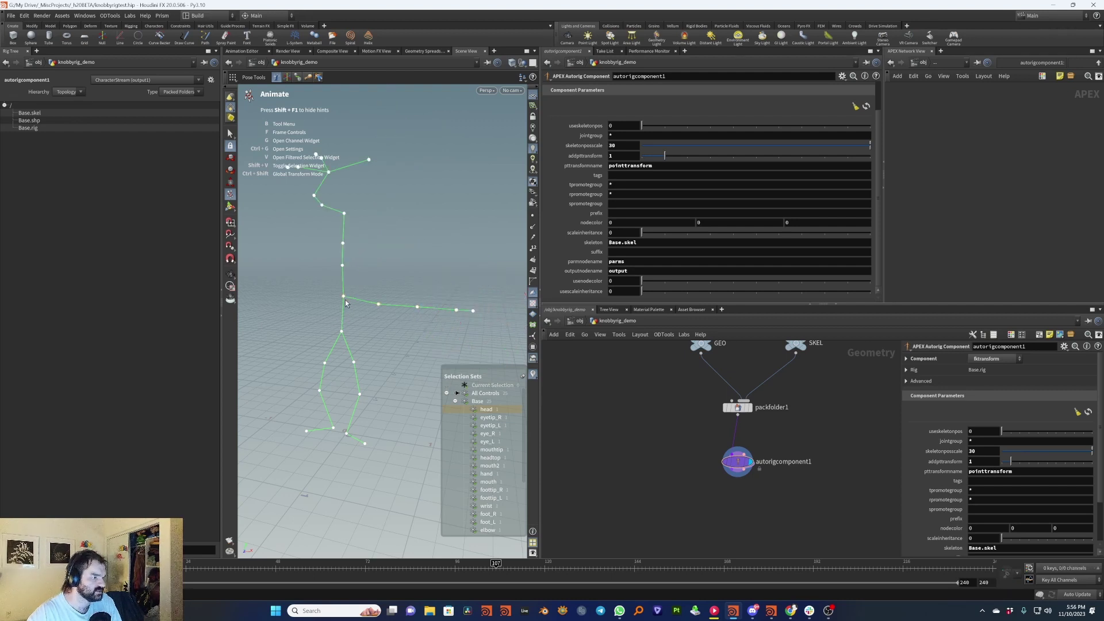
Set the spromotegroup to * to promote scale on all joints, and inspect the skeleton's controls.
click(616, 203)
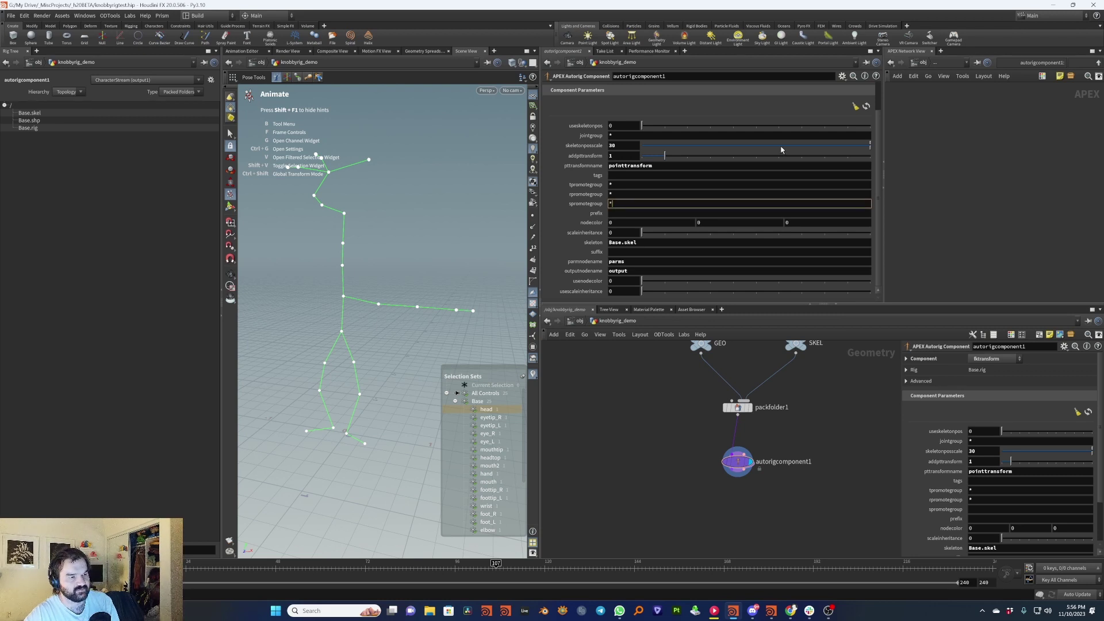
text(*)
key(Return)
alt+drag(339, 323, 358, 249)
alt+middle_drag(372, 292, 379, 239)
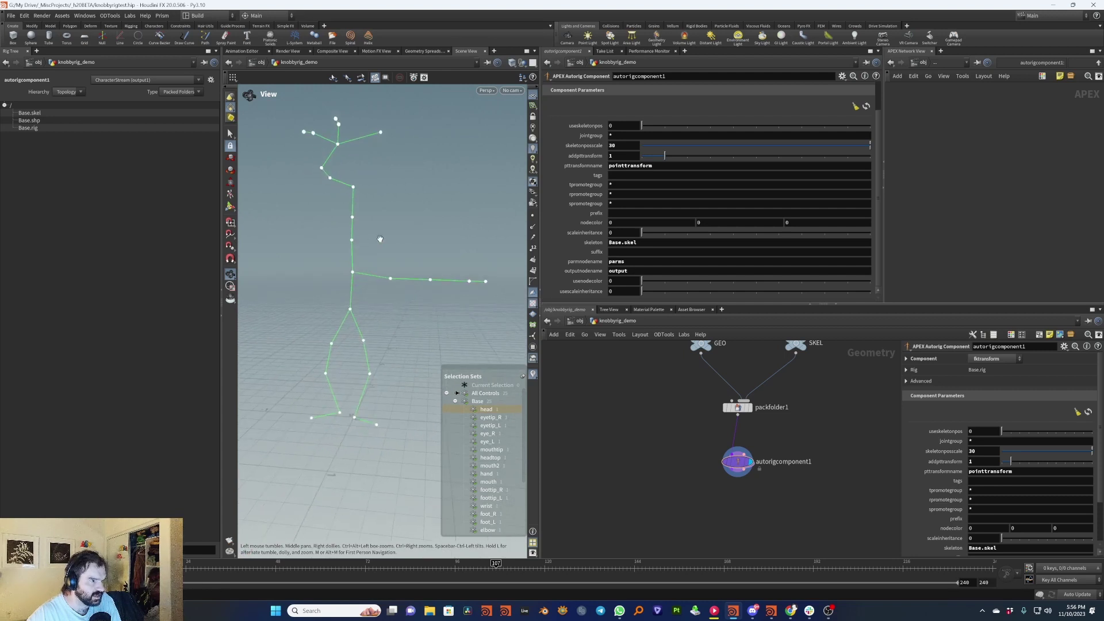
alt+scroll(374, 243, down, 1)
alt+drag(367, 246, 377, 256)
Clear the * pattern from the spromotegroup.
click(666, 204)
key(BackSpace)
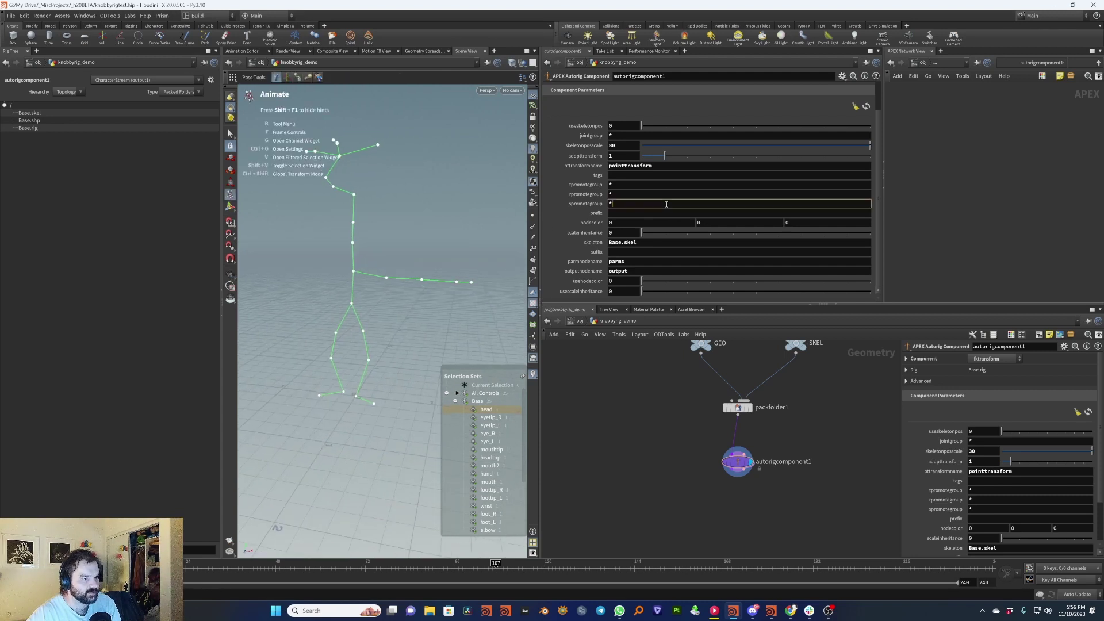
key(Return)
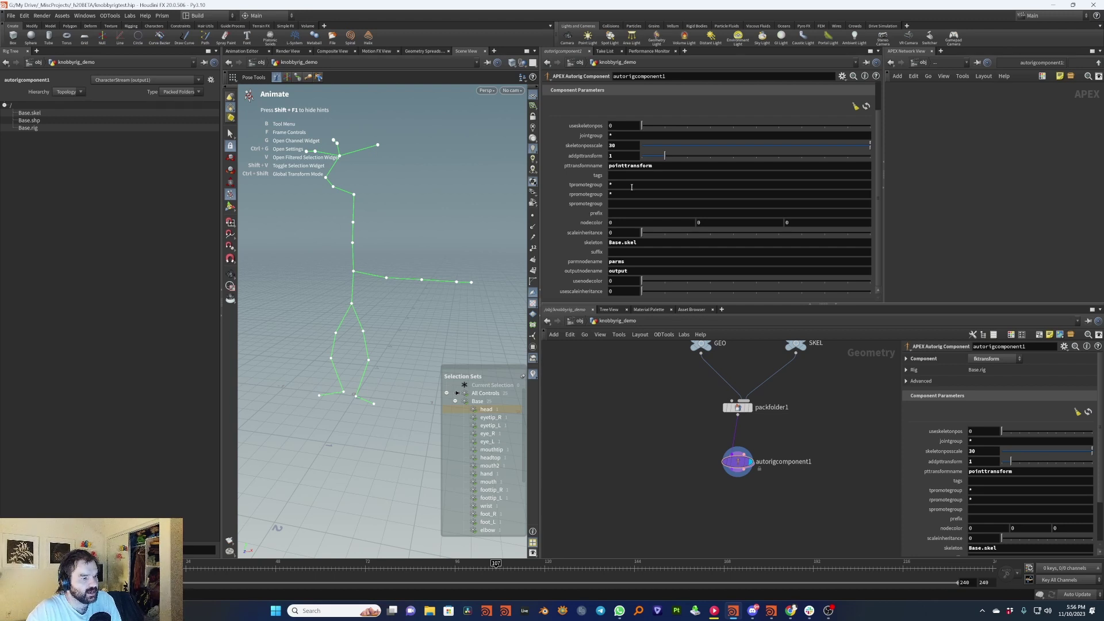
Select the left foot control and examine its entry under Current Selection in the Selection Sets.
click(356, 399)
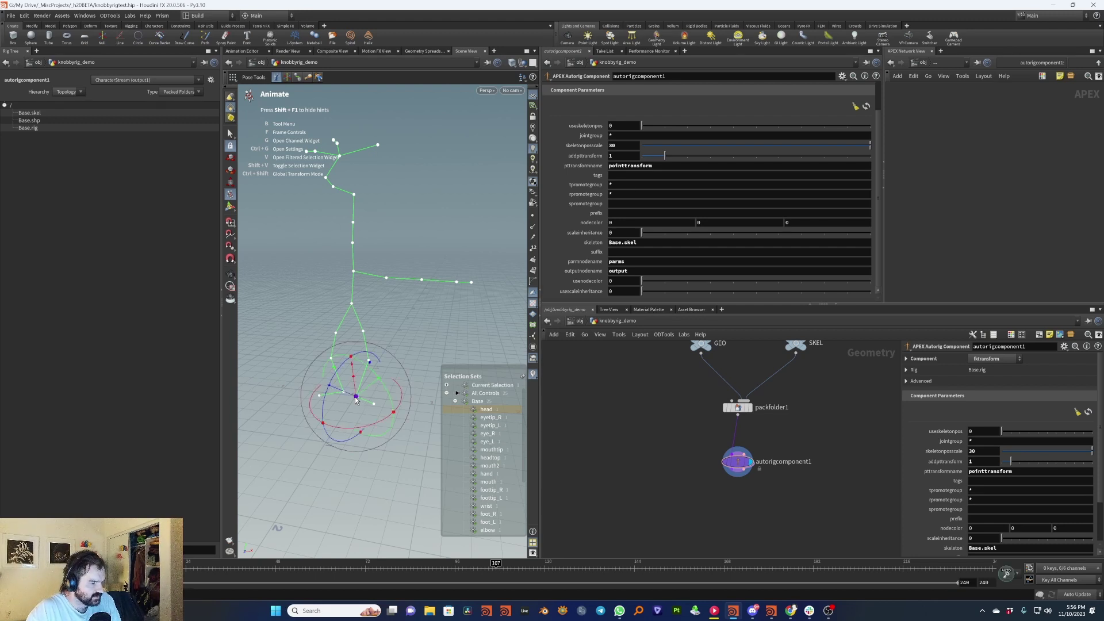
click(412, 309)
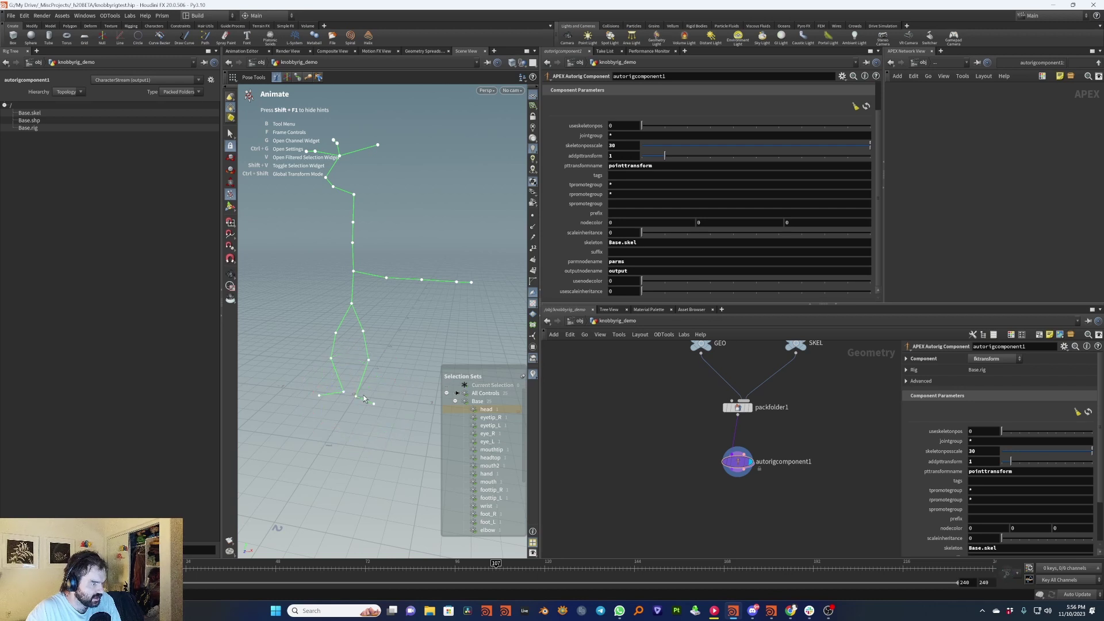
click(357, 396)
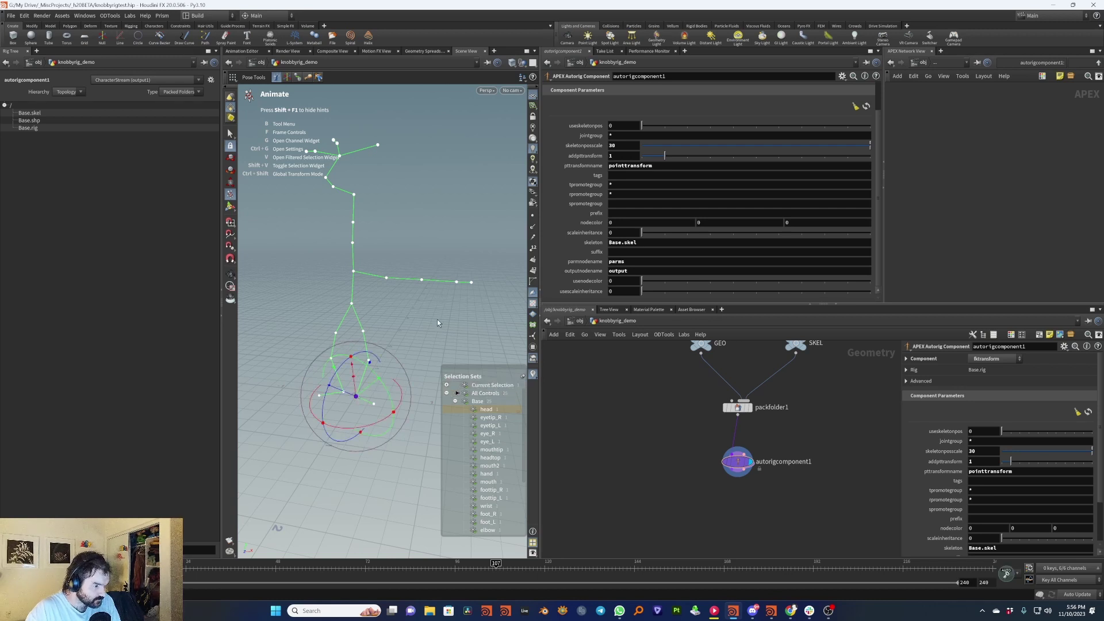
click(417, 342)
click(357, 397)
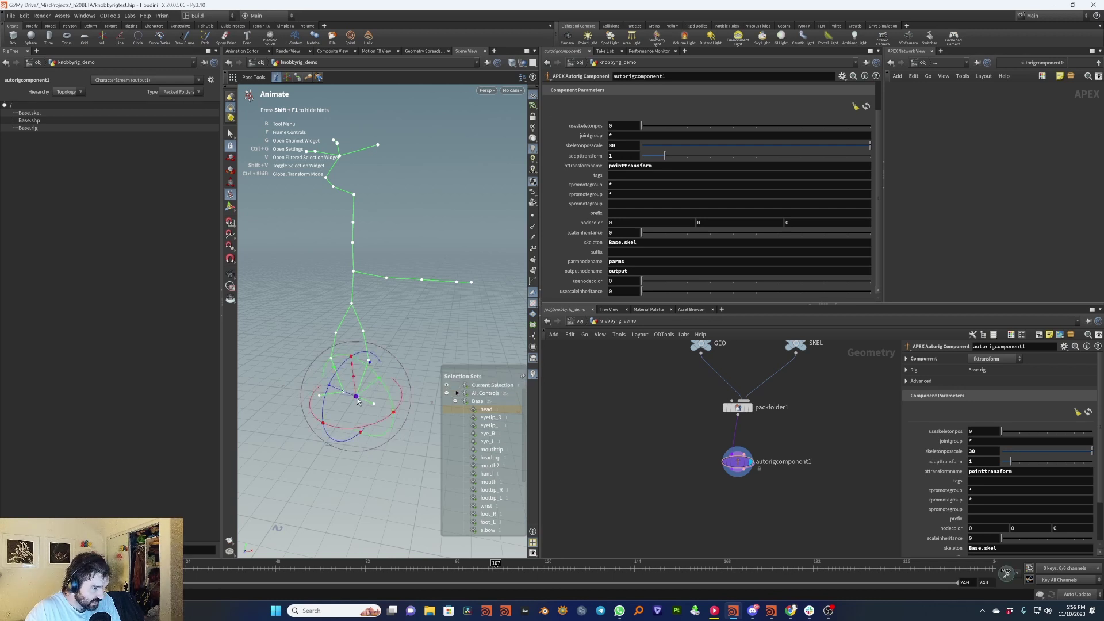
click(446, 385)
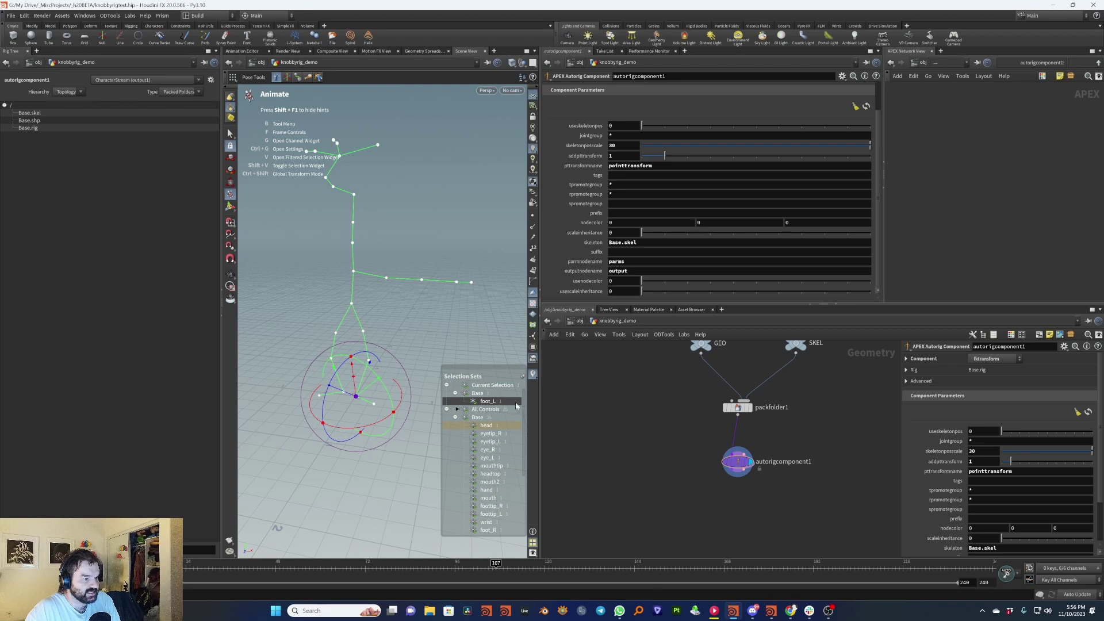
click(373, 392)
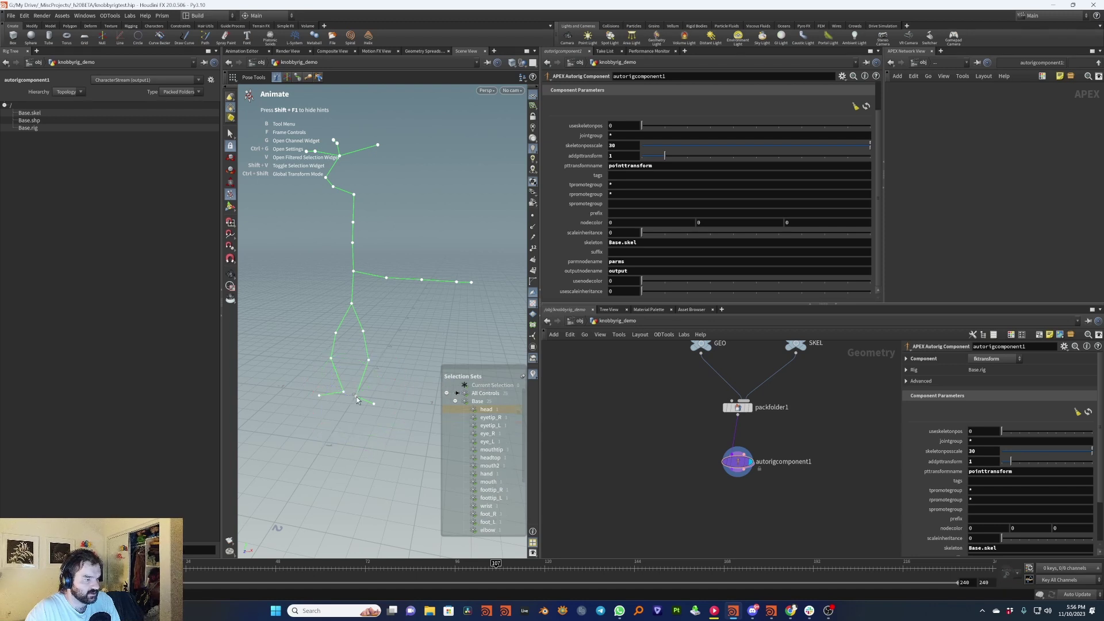
click(356, 397)
click(455, 393)
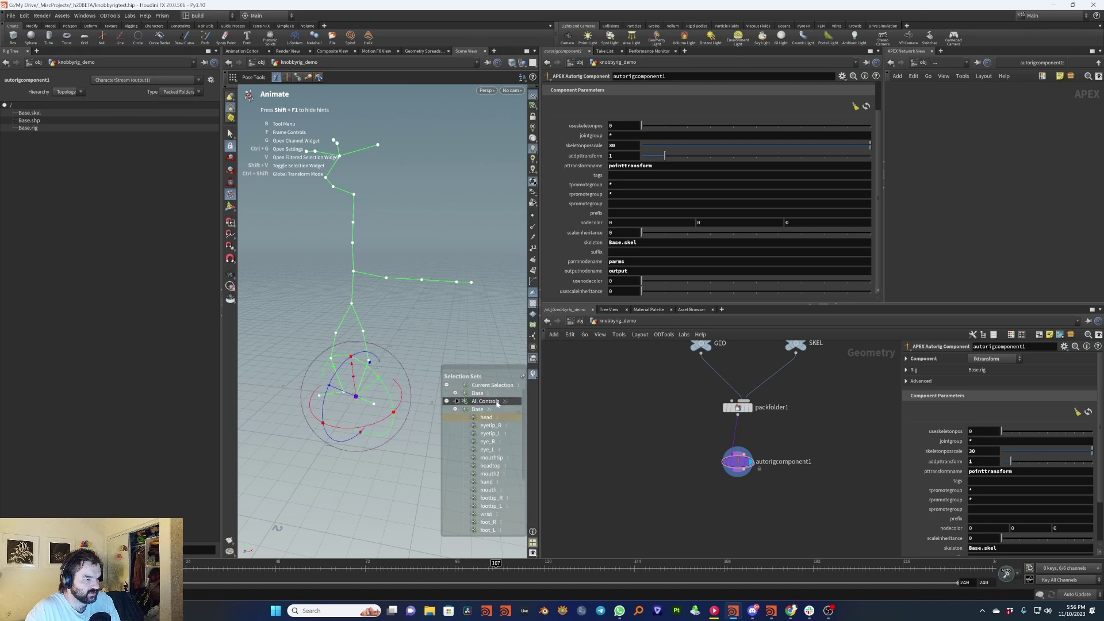
Select the left knee, right knee and hip controls in turn, examine their Selection Sets entries, and deselect them.
click(369, 362)
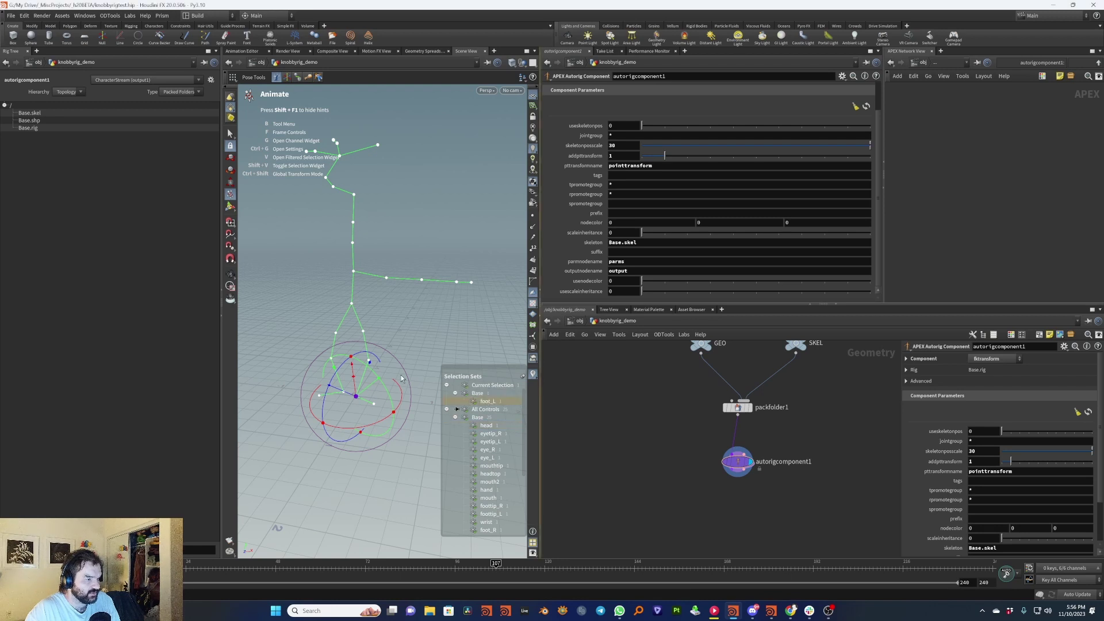
click(368, 363)
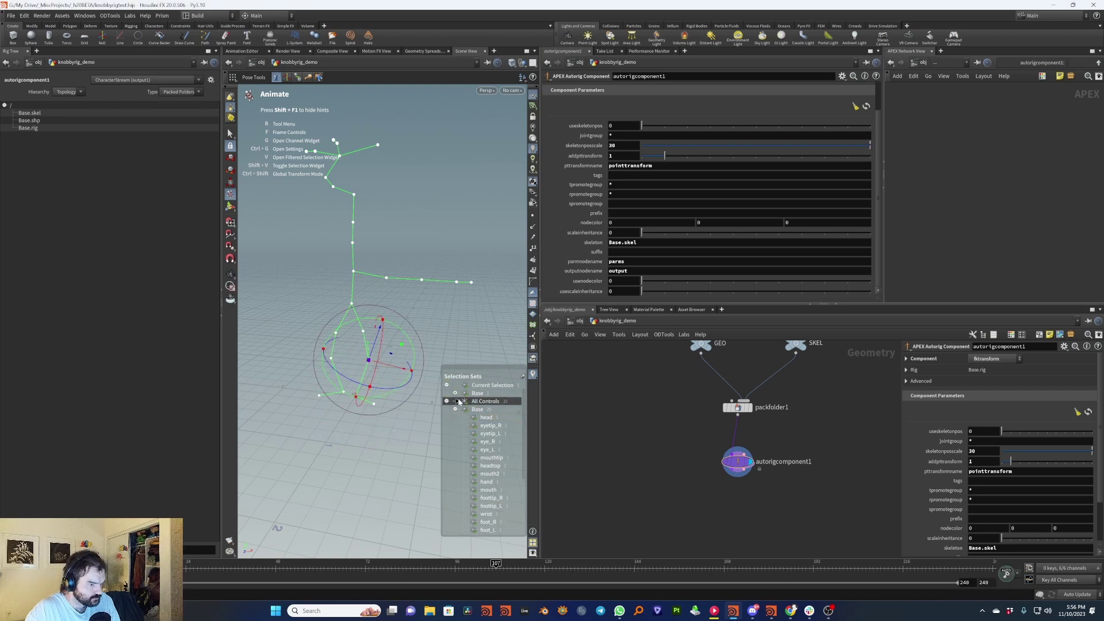
click(455, 393)
click(374, 363)
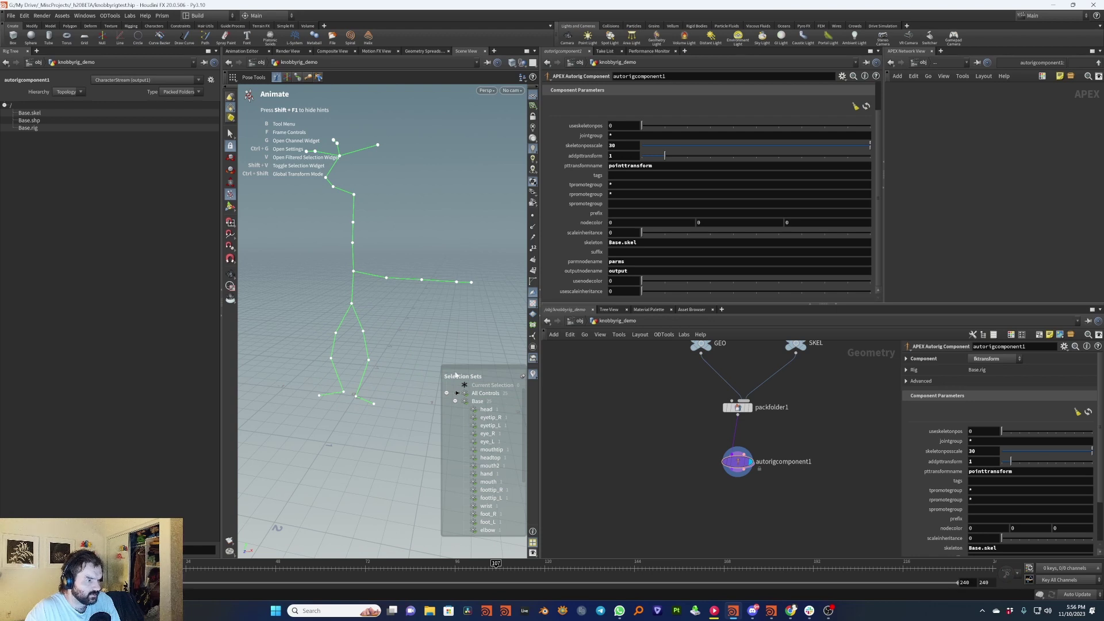
click(332, 359)
click(390, 380)
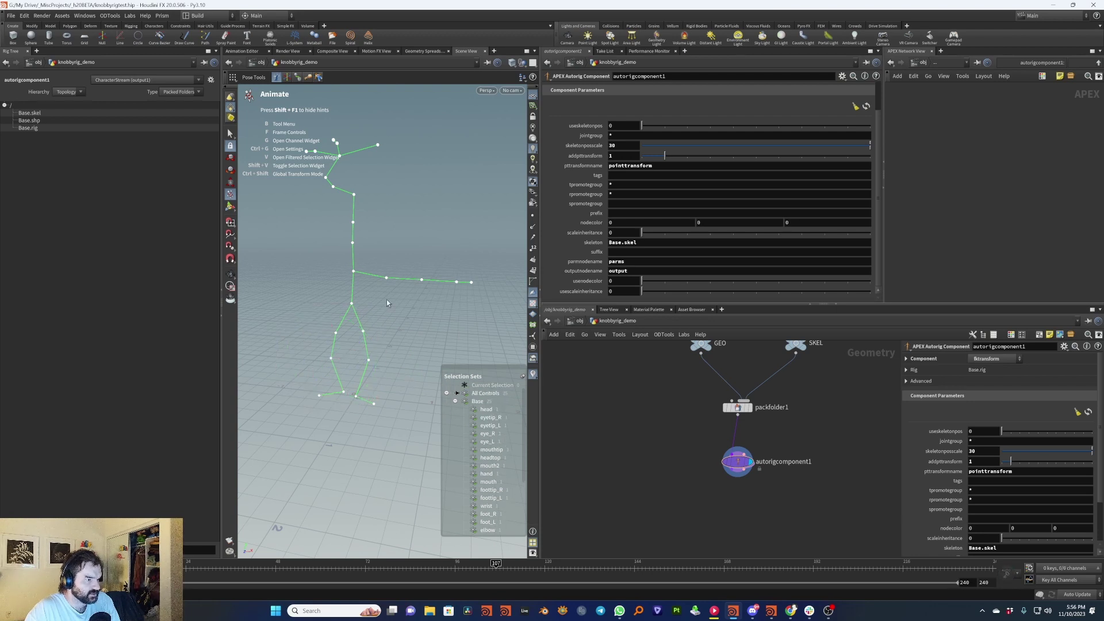
click(346, 302)
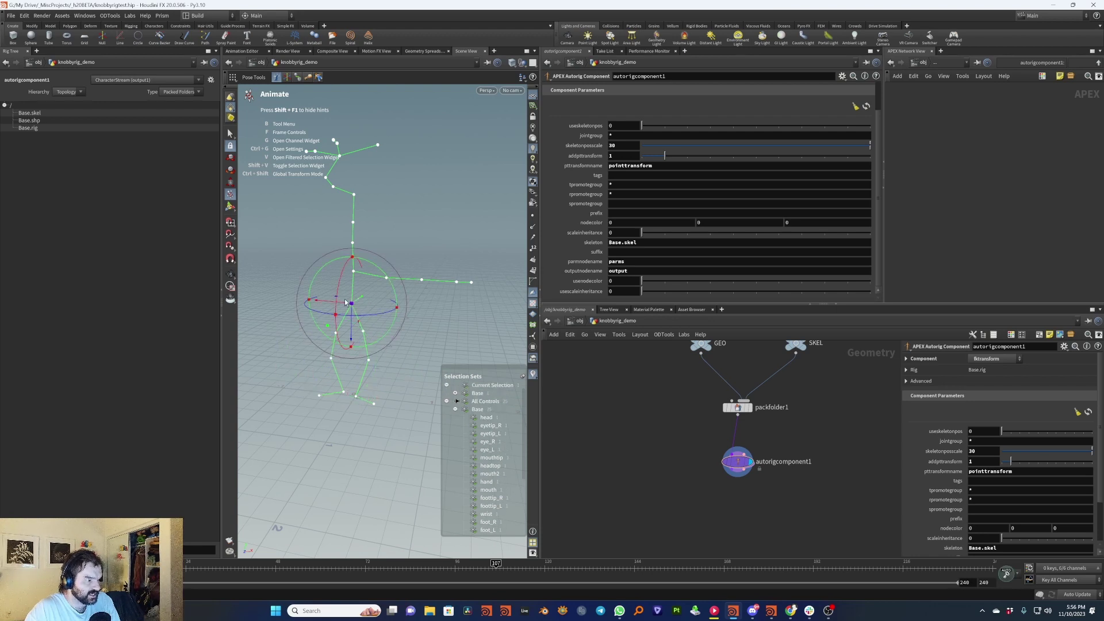
click(481, 313)
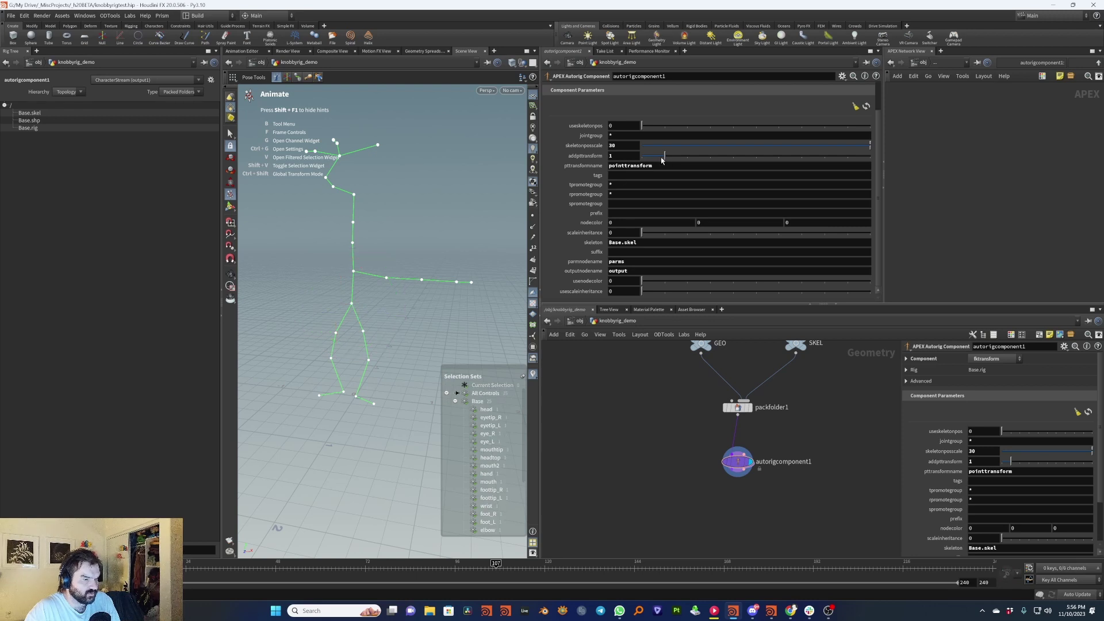
Set the tpromotegroup to foot* knee* hip and test moving the hip, left leg and arm controls.
double_click(644, 184)
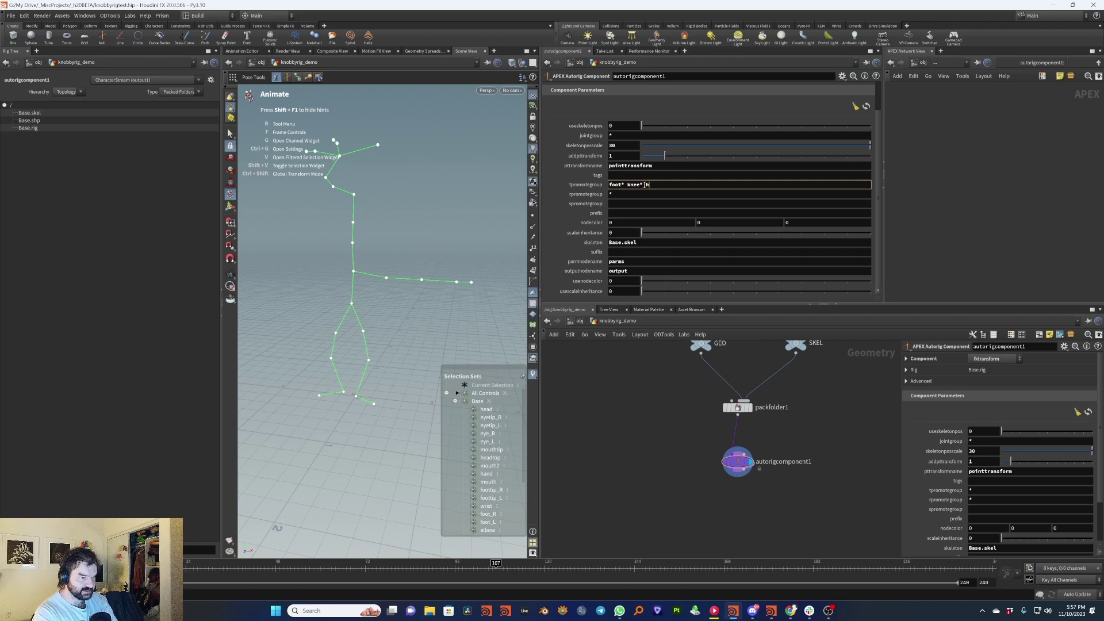
key(Return)
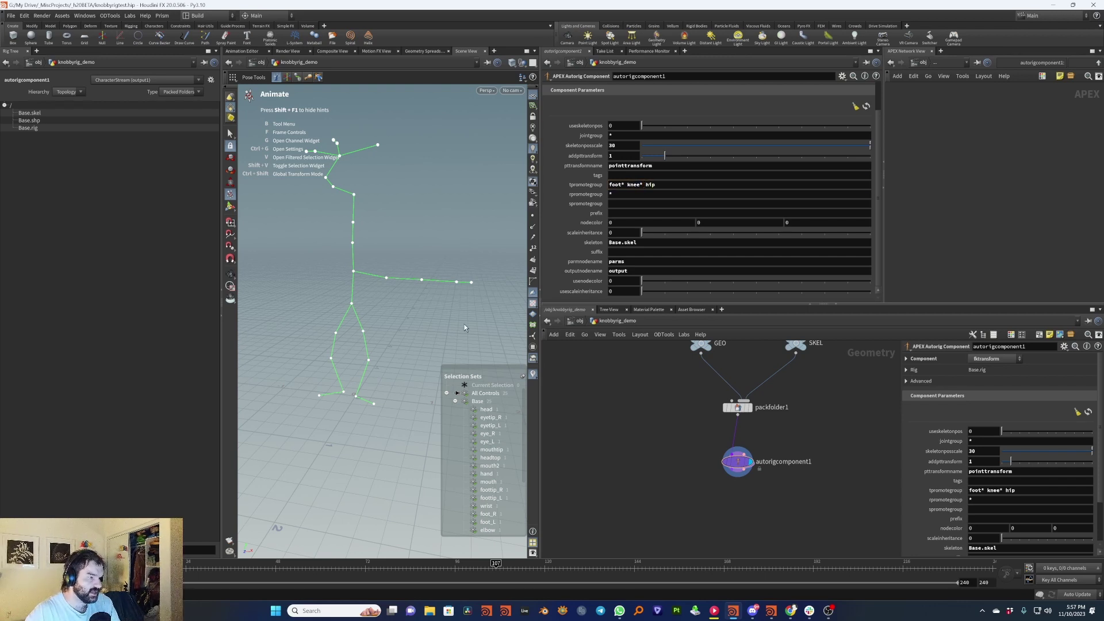
click(352, 304)
drag(350, 300, 426, 283)
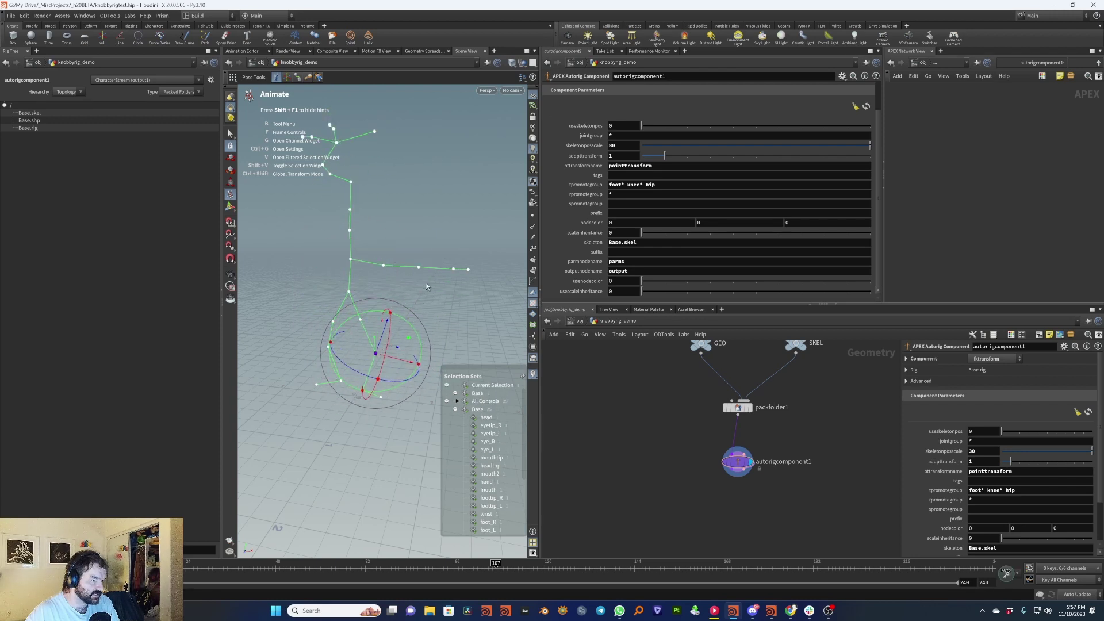
click(361, 319)
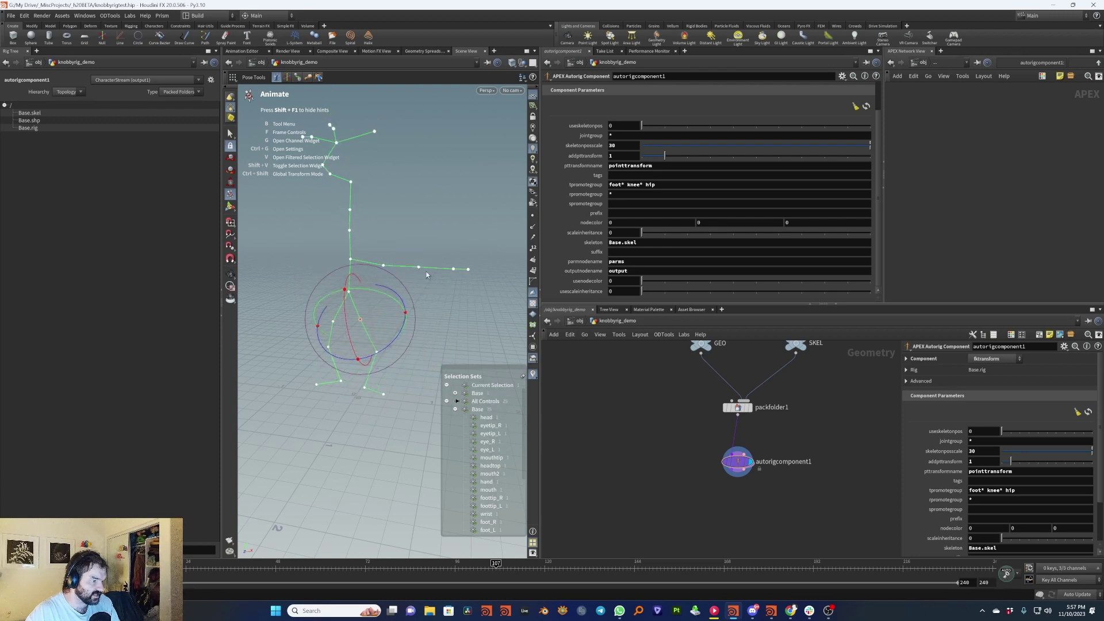
click(383, 265)
mouse_move(383, 265)
mouse_down()
mouse_move(386, 253)
mouse_move(401, 262)
mouse_up()
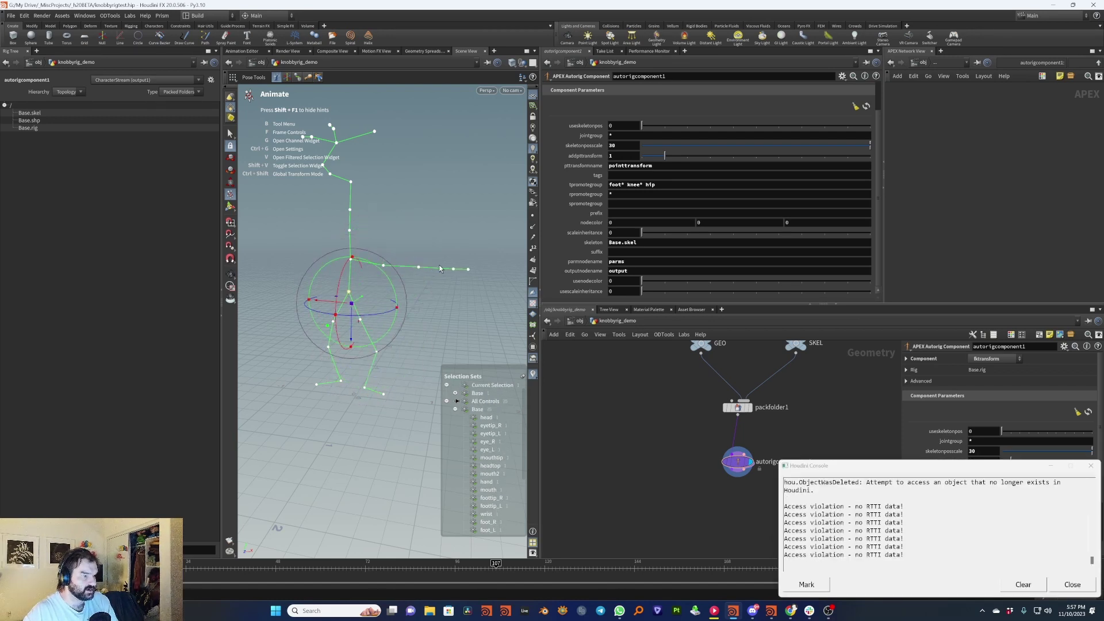
Undo the test moves and the tpromotegroup change, and close the error console.
click(444, 323)
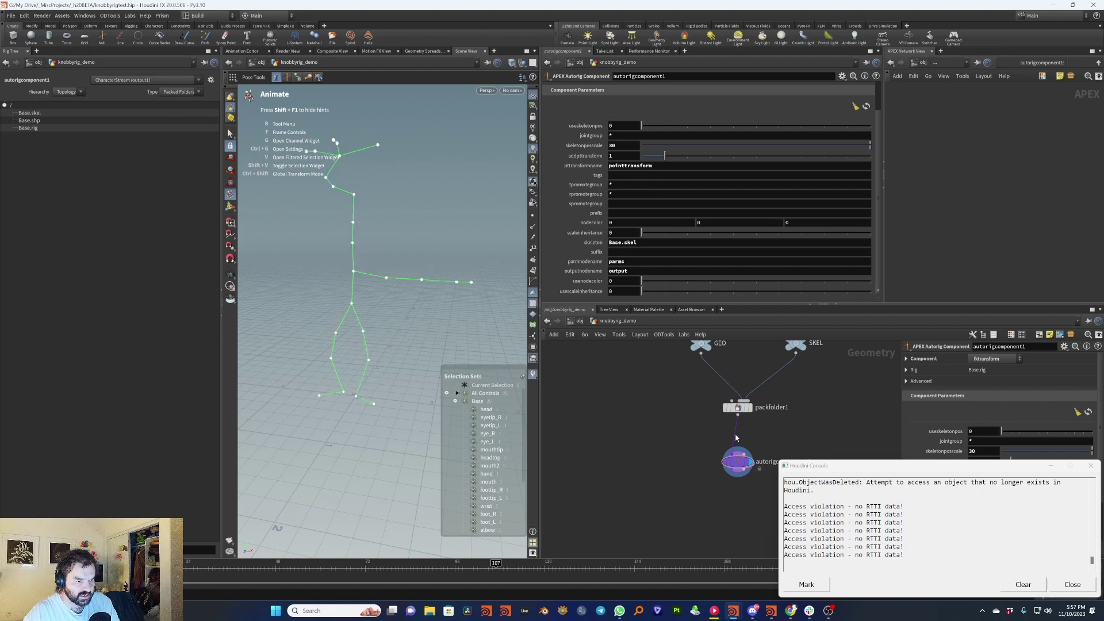
click(1067, 582)
Add an Unpack Folder node after autorigcomponent1 and display it to examine the generated rig graph.
middle_drag(747, 437, 707, 436)
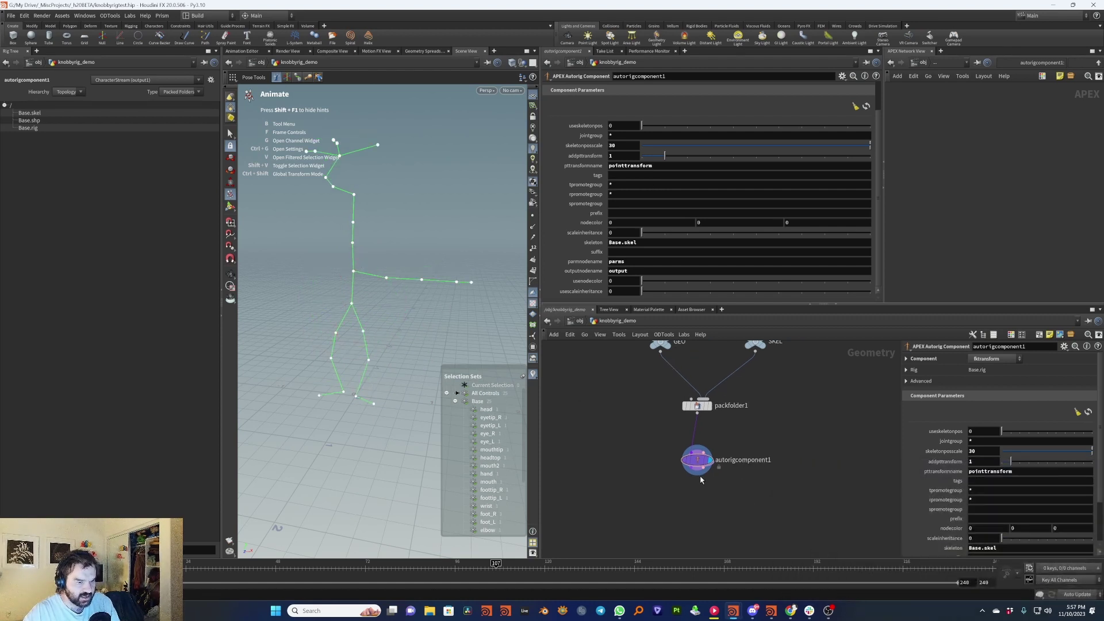
click(697, 475)
key(Tab)
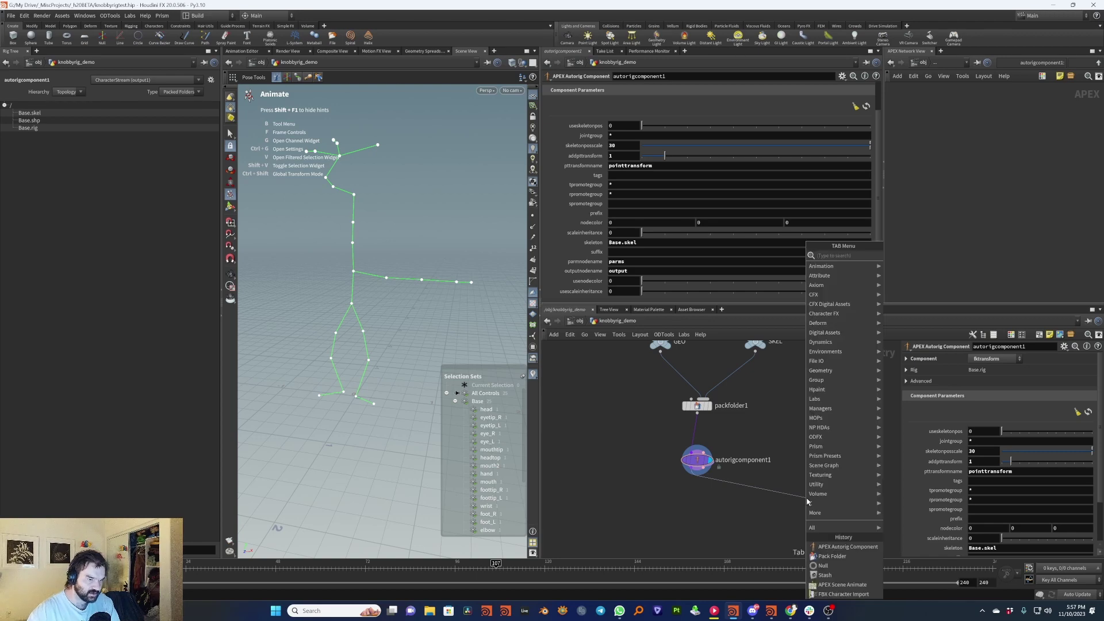
key(Escape)
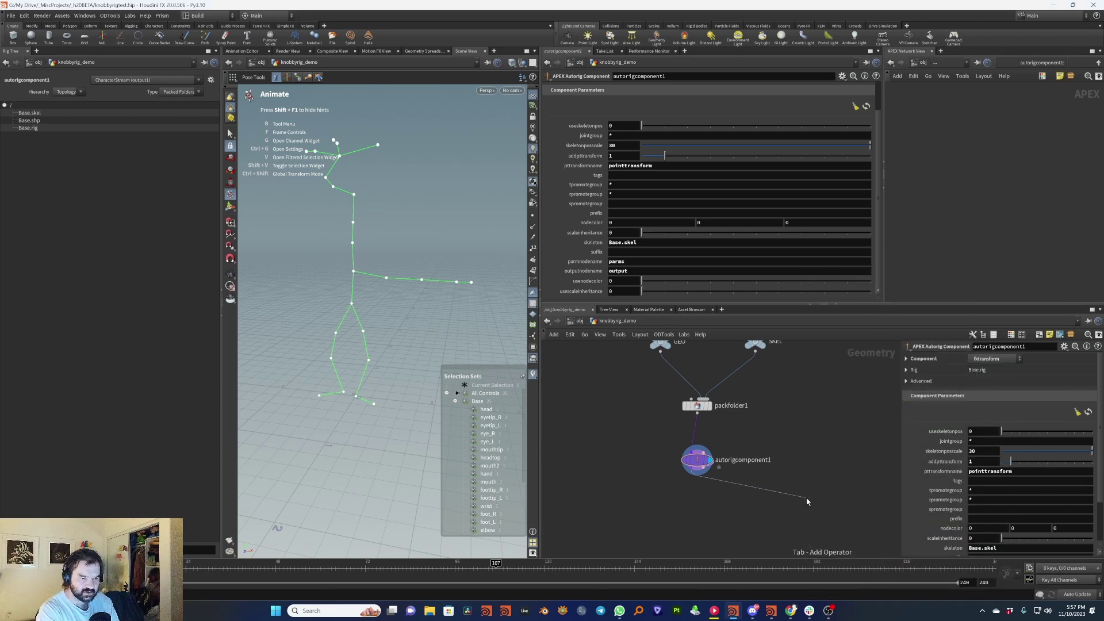
click(807, 502)
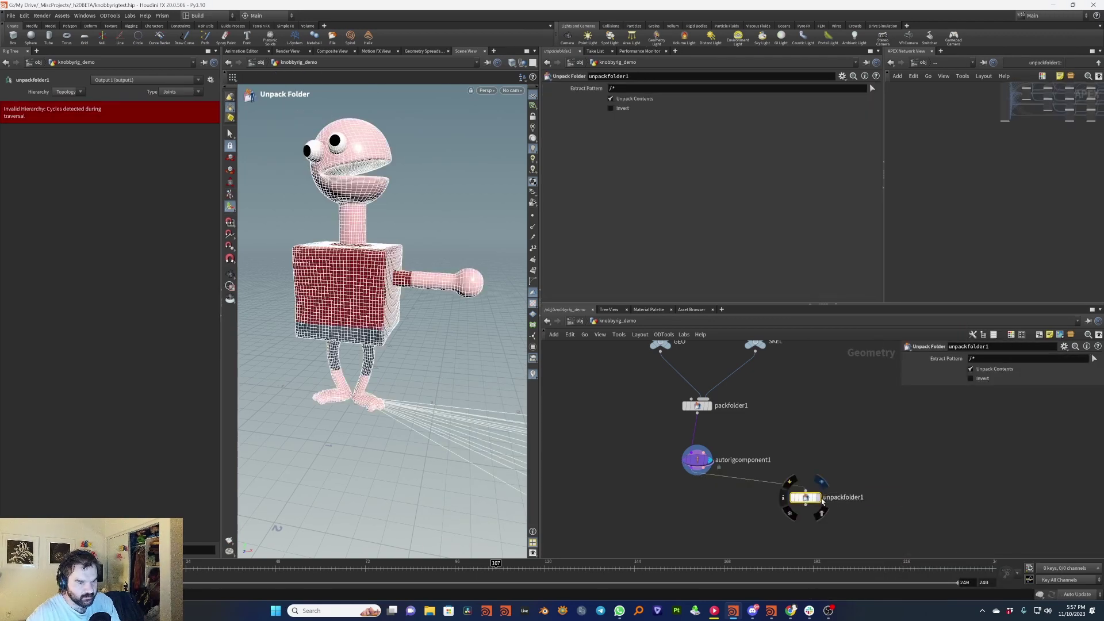
key(h)
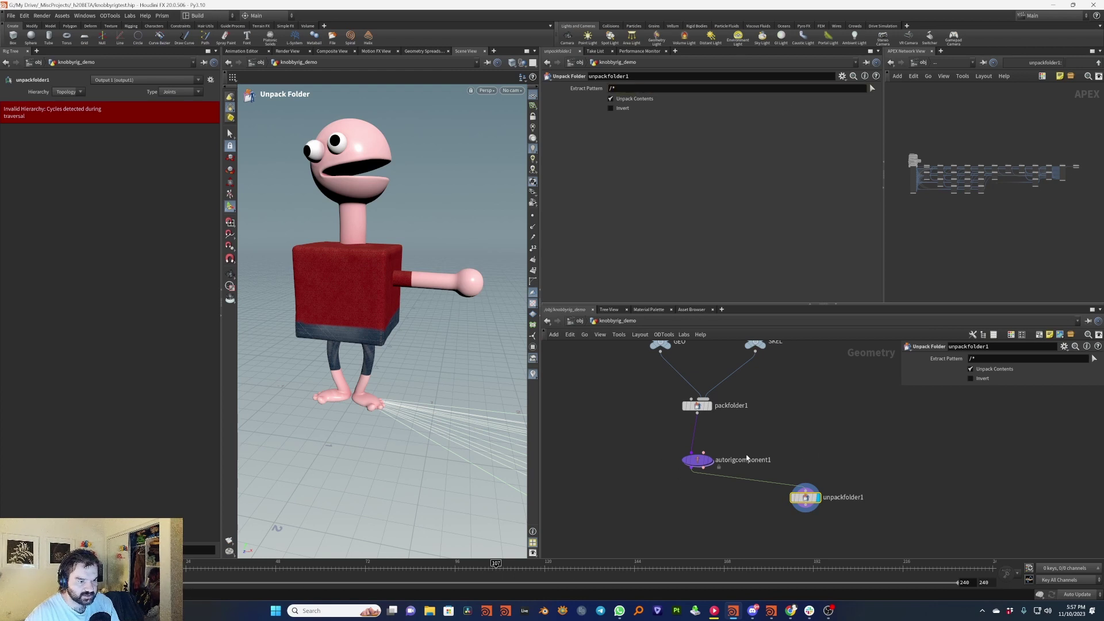
Display autorigcomponent1 again and delete the Unpack Folder node.
mouse_move(693, 463)
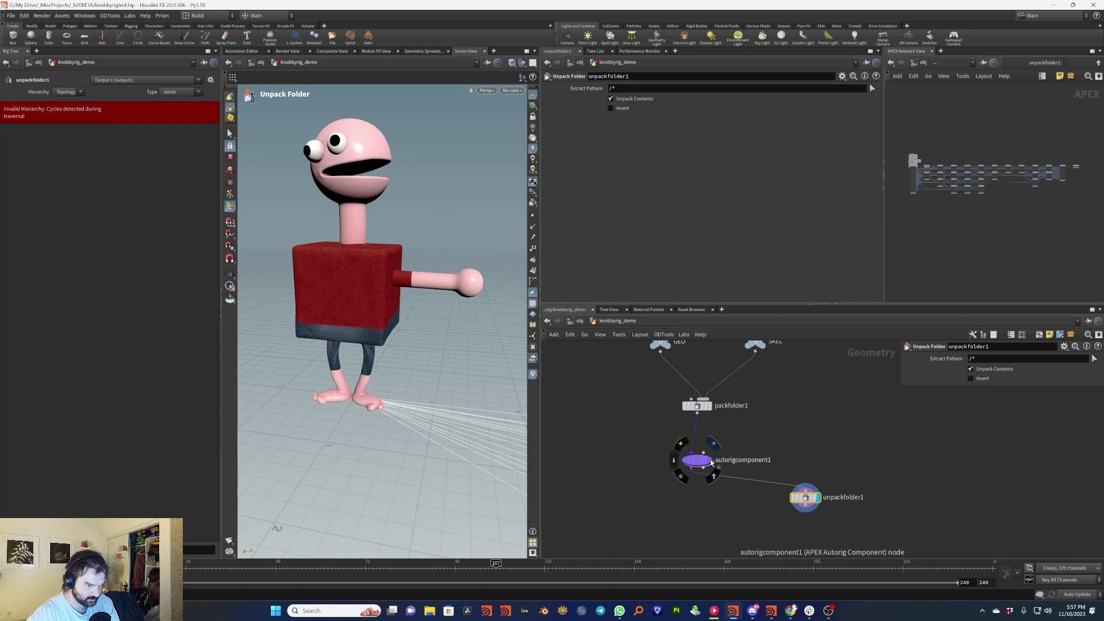
click(709, 461)
click(697, 460)
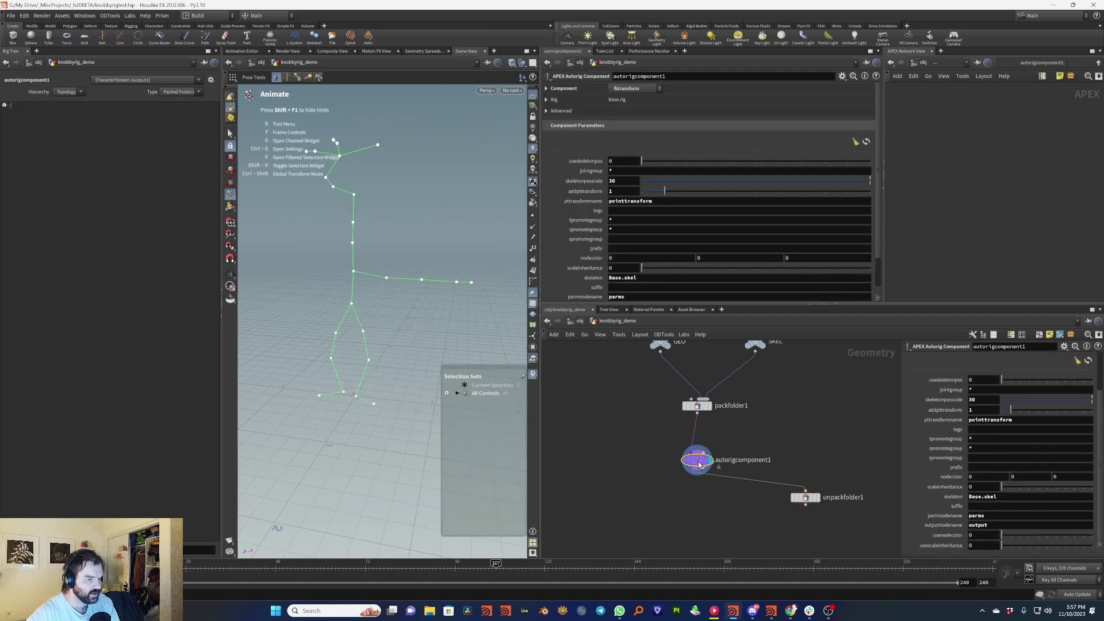
drag(840, 457, 809, 512)
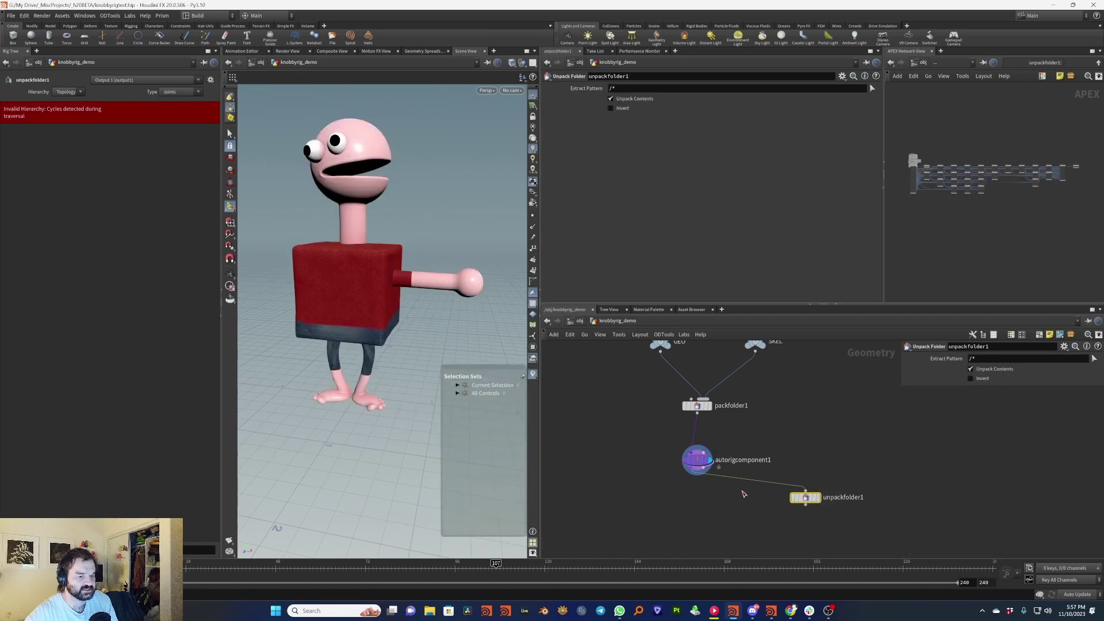
key(Delete)
Rename the autorigcomponent1 node as FK_SETUP.
click(698, 461)
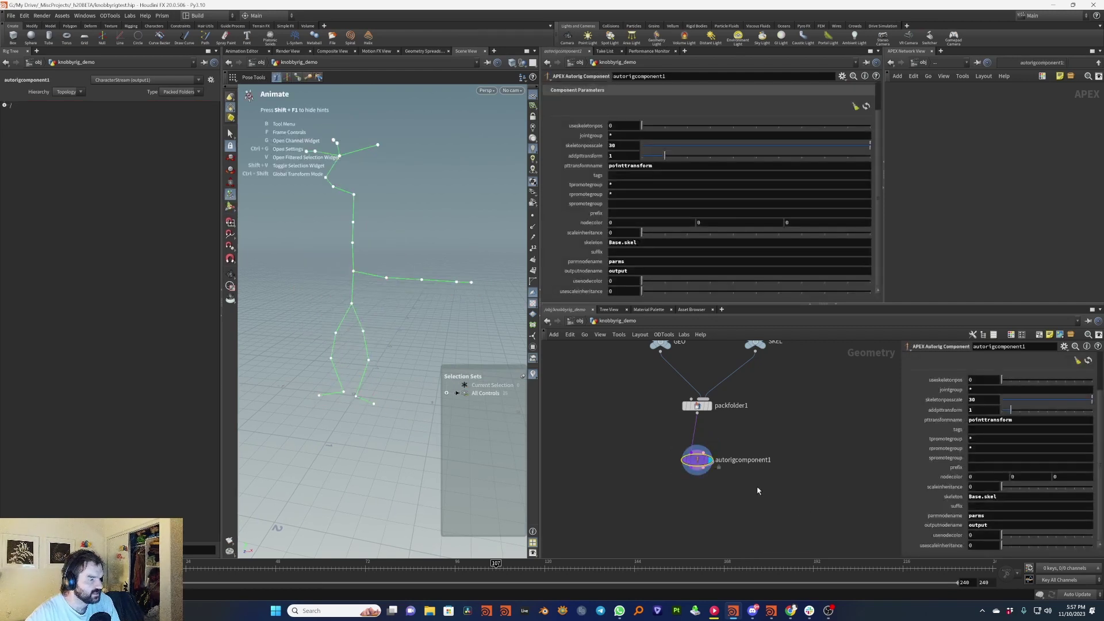
middle_drag(759, 486, 789, 474)
double_click(778, 452)
text(FK_)
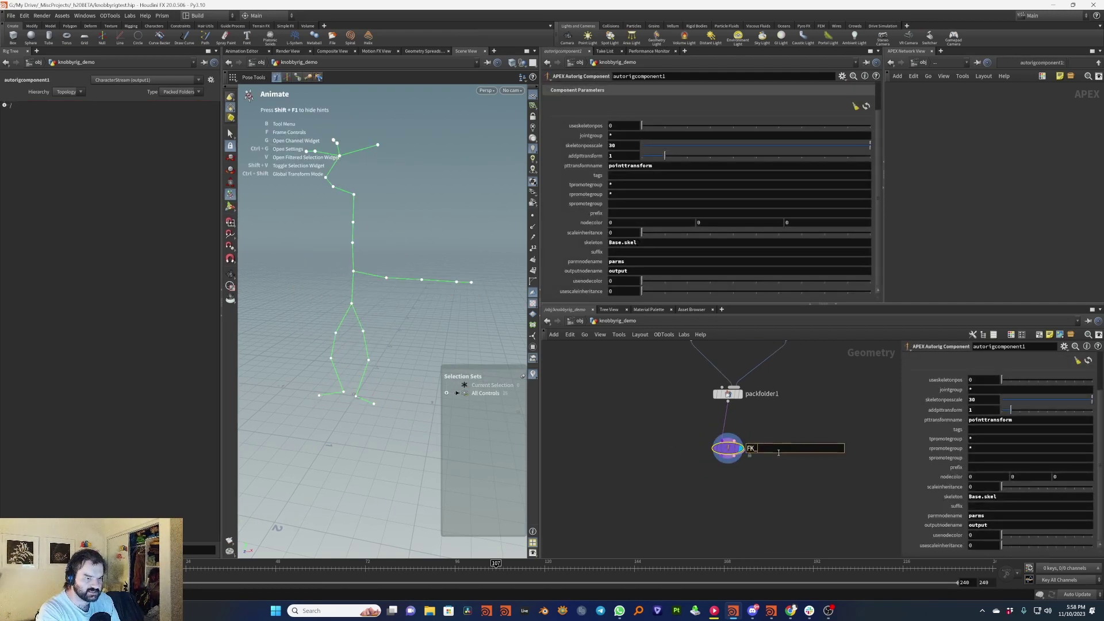
text(SETUP)
key(Return)
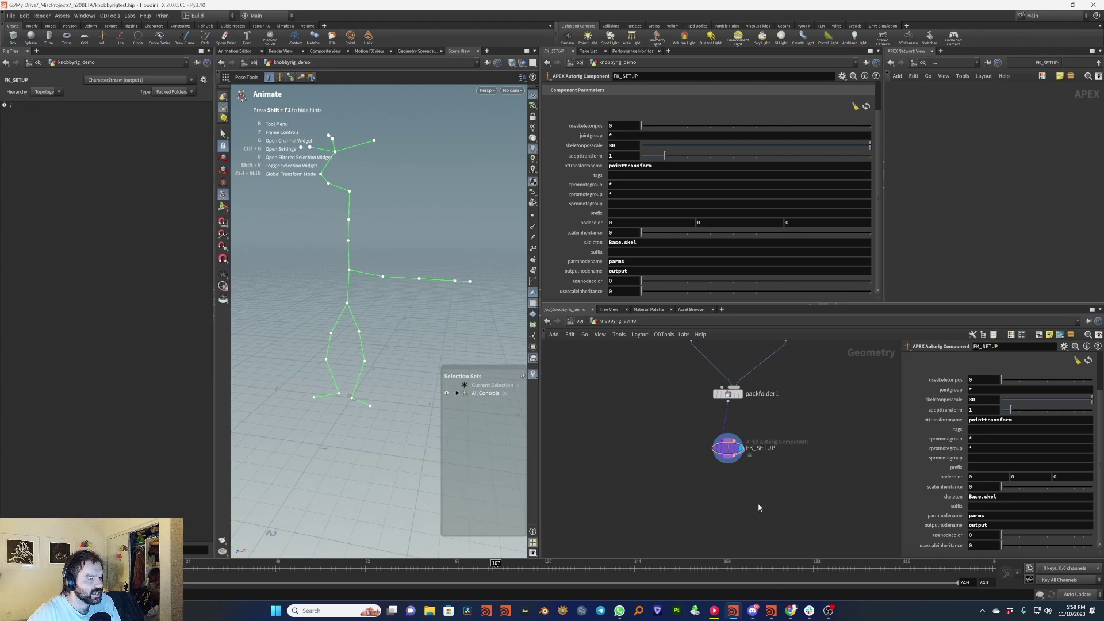
Expand the Rig and Advanced settings of FK_SETUP and compare the rig name with the packed folders in the rig tree.
scroll(578, 180, up, 2)
click(566, 110)
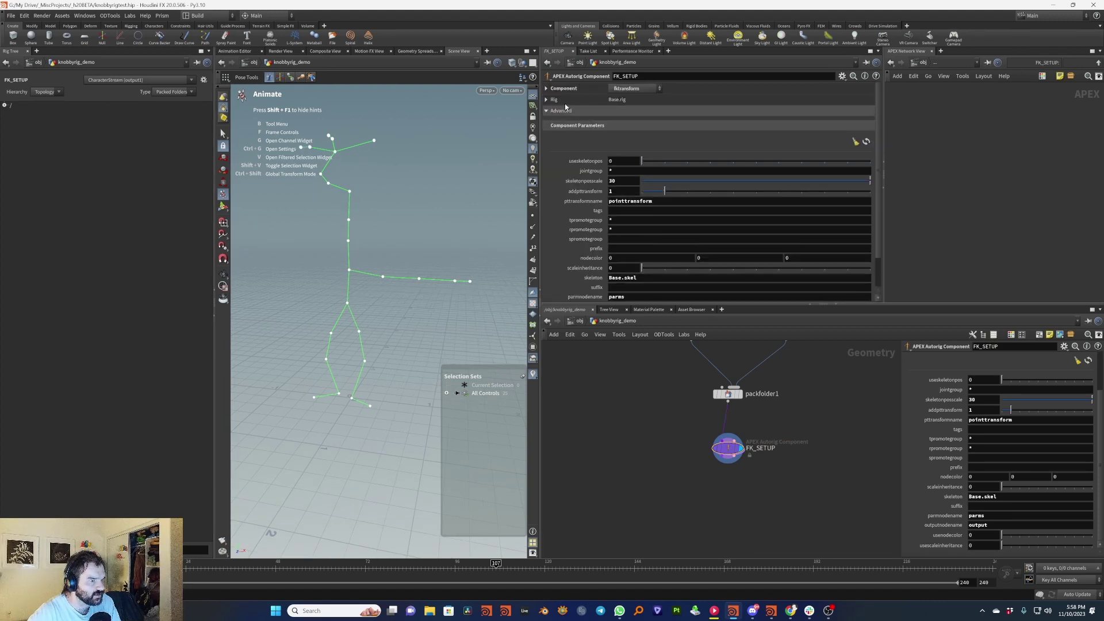
click(568, 101)
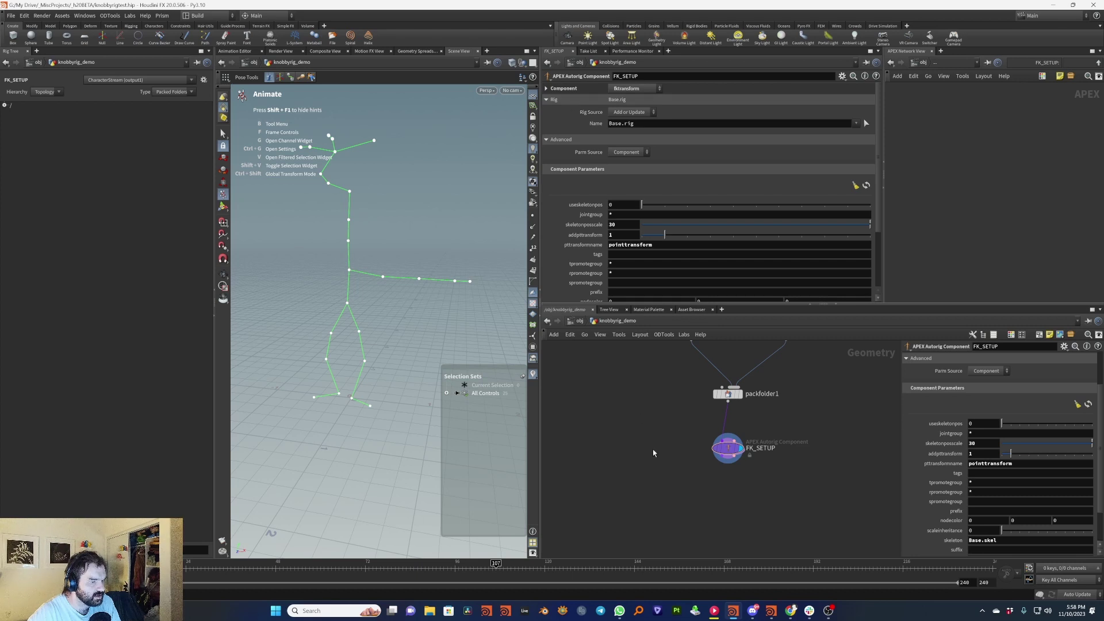
click(5, 104)
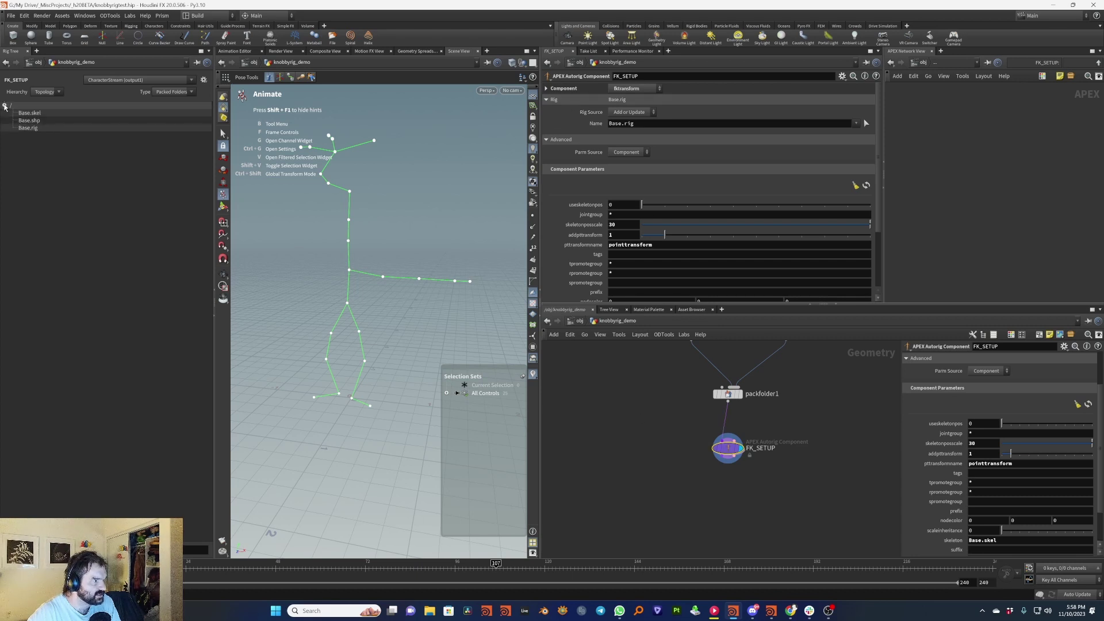
click(615, 127)
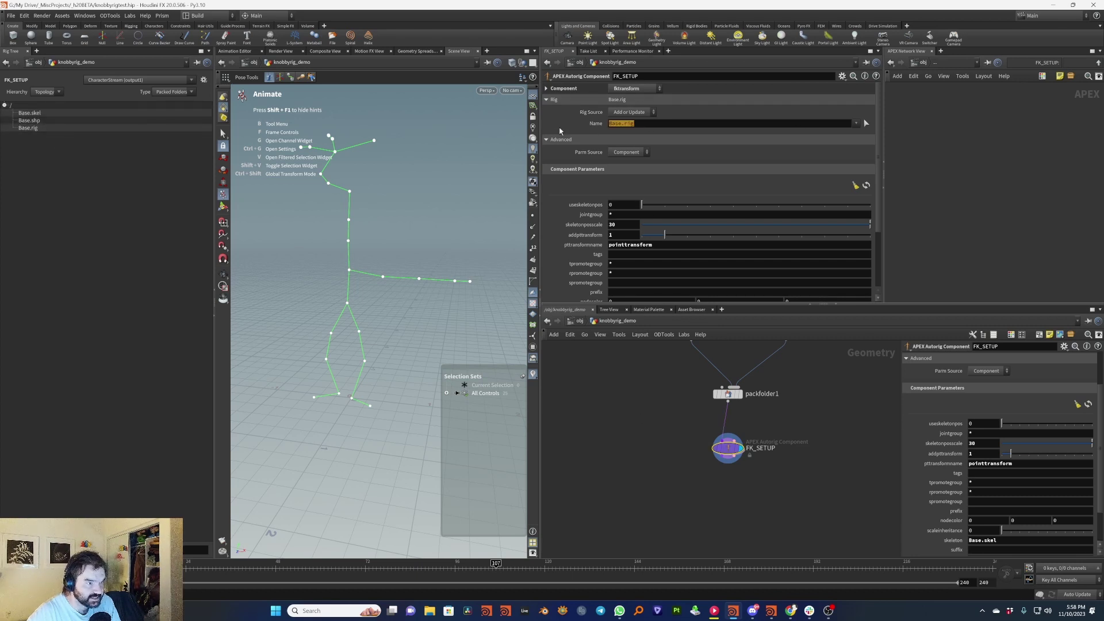
click(679, 130)
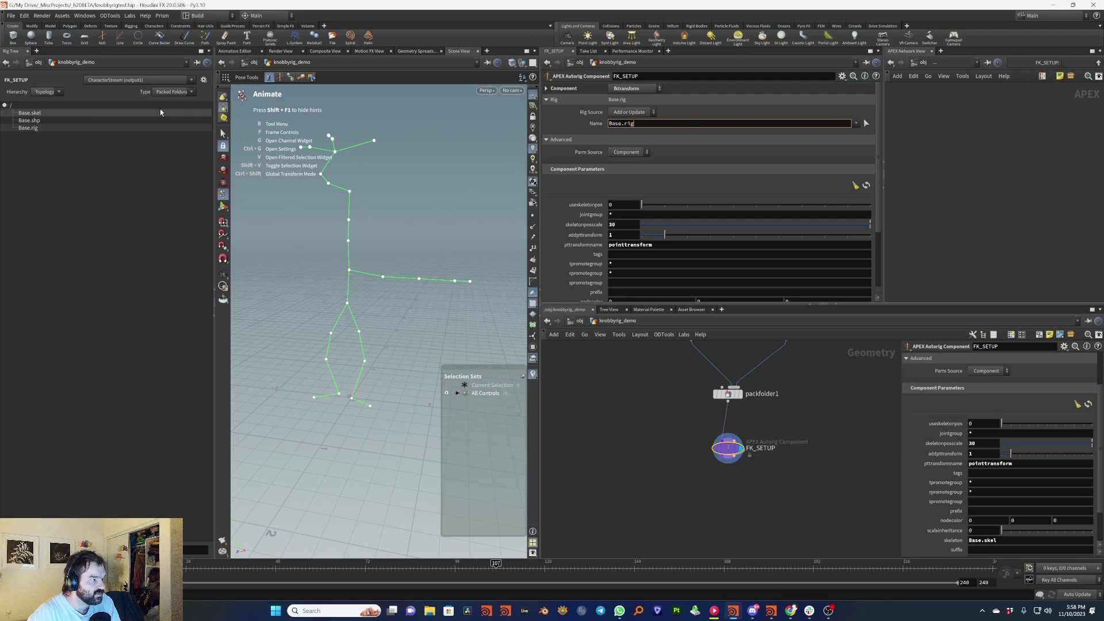
click(781, 499)
Add an APEX Autorig Component after FK_SETUP, set its component to bonedeform, and display it.
middle_drag(728, 498, 730, 478)
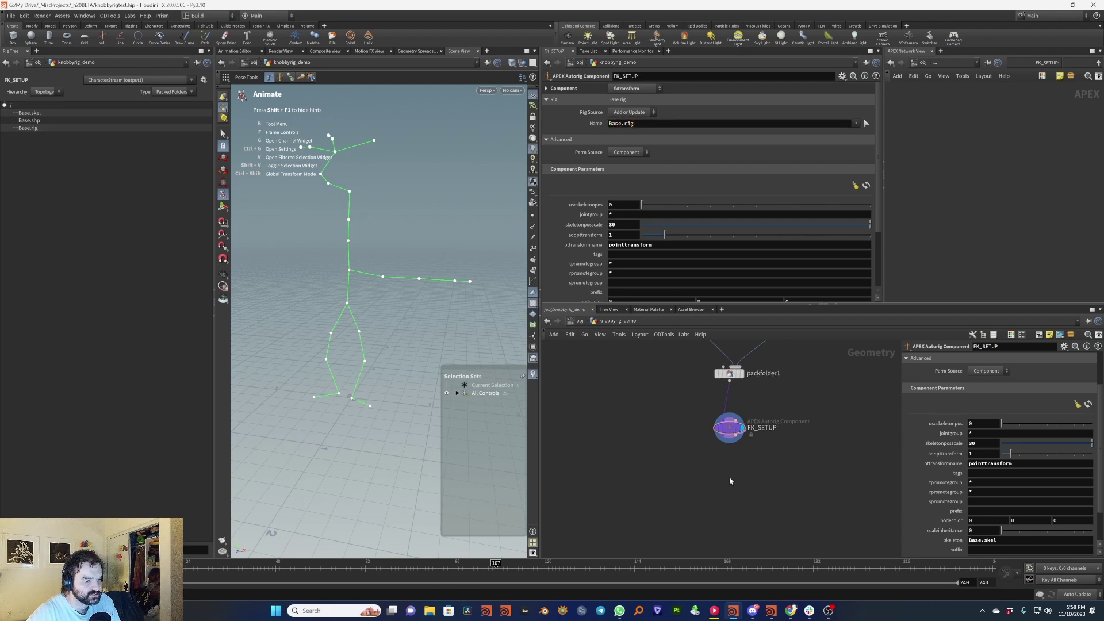
key(Tab)
text(autor)
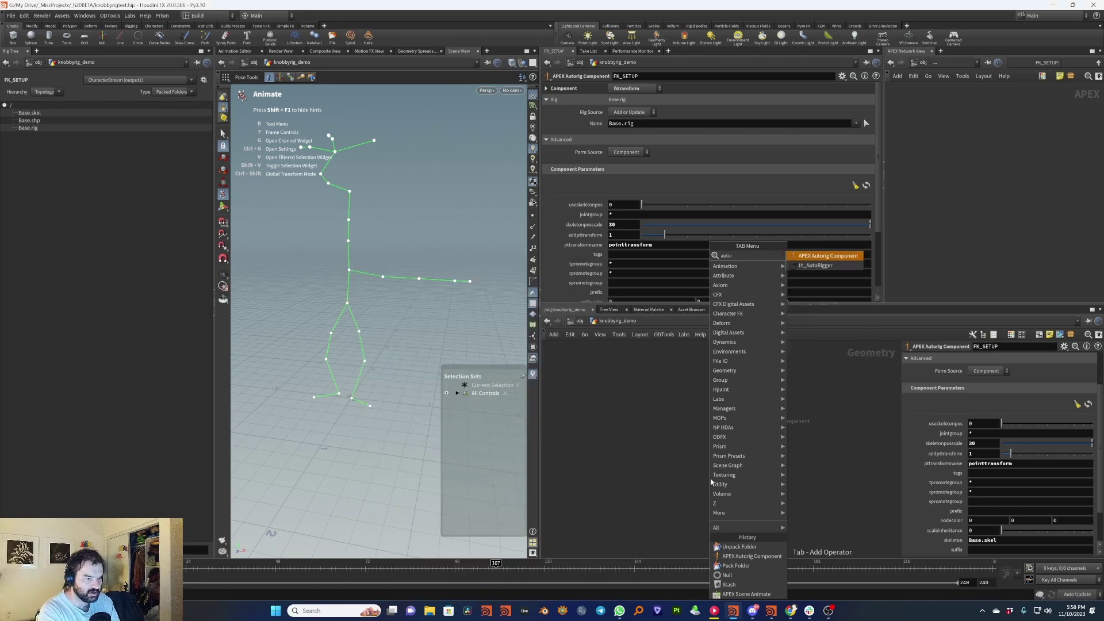
text(igc)
key(Return)
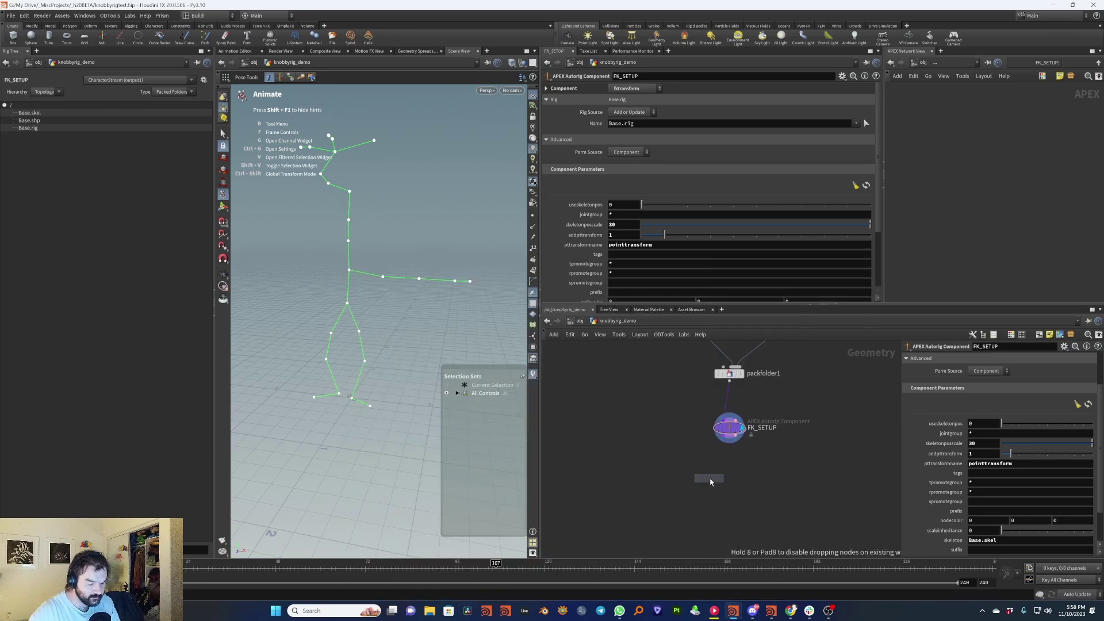
click(709, 480)
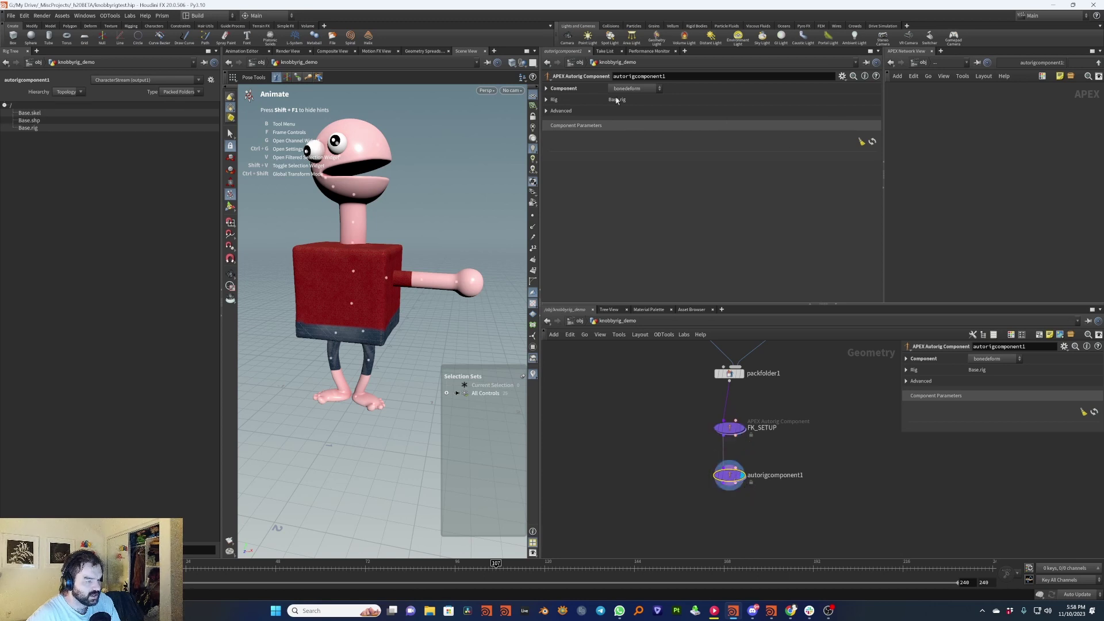
Rotate the shoulder control to raise the arm and test the bone deformation, and deselect the control.
middle_drag(781, 509, 765, 462)
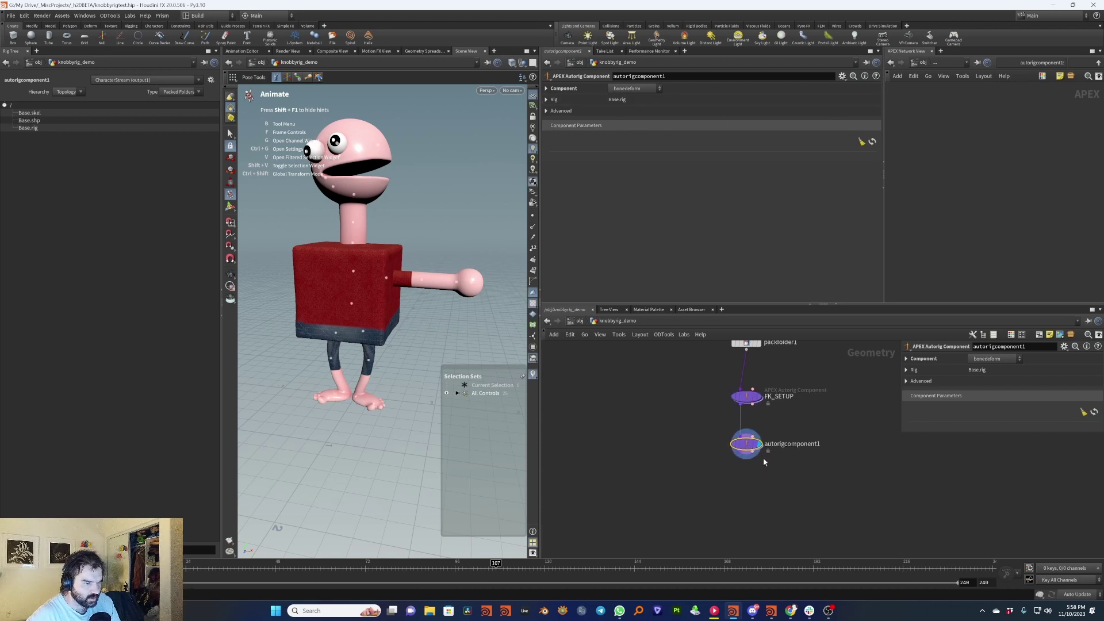
click(395, 278)
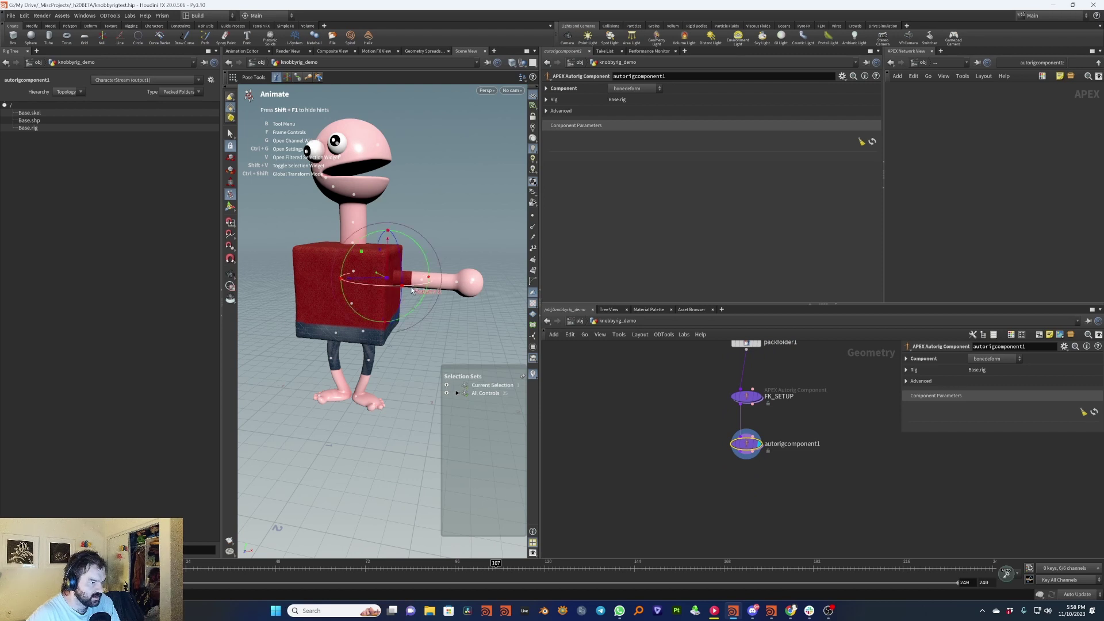
drag(428, 282, 417, 266)
key(Escape)
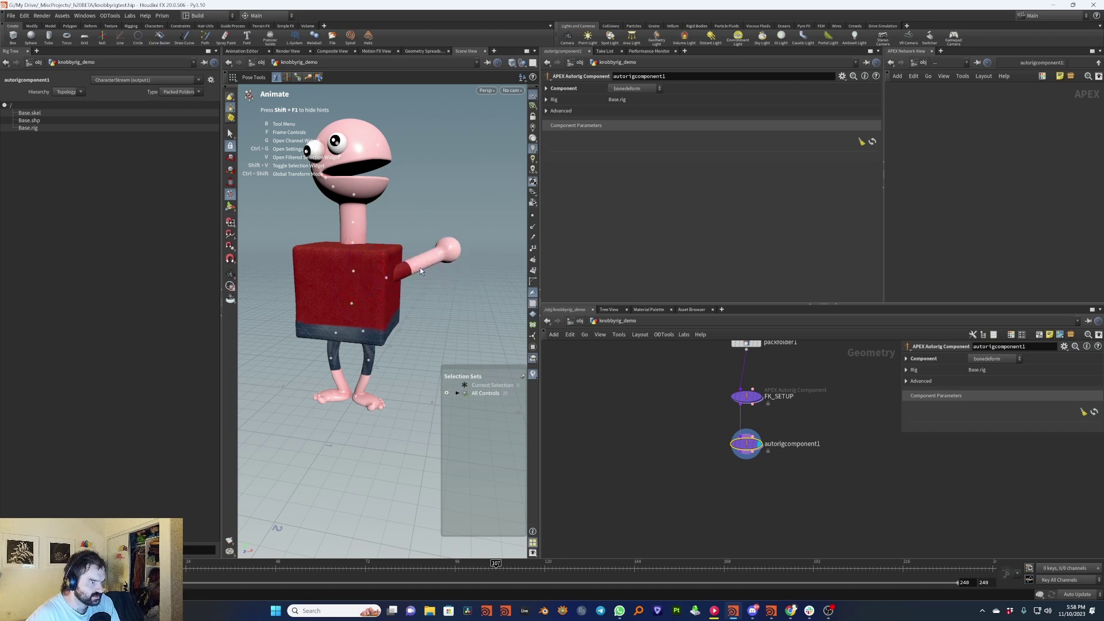
Rotate the arm and spine controls to test how the body deforms, and reframe the full character.
click(418, 240)
drag(385, 317, 348, 269)
click(344, 271)
click(352, 270)
drag(354, 197, 451, 219)
click(451, 219)
click(352, 304)
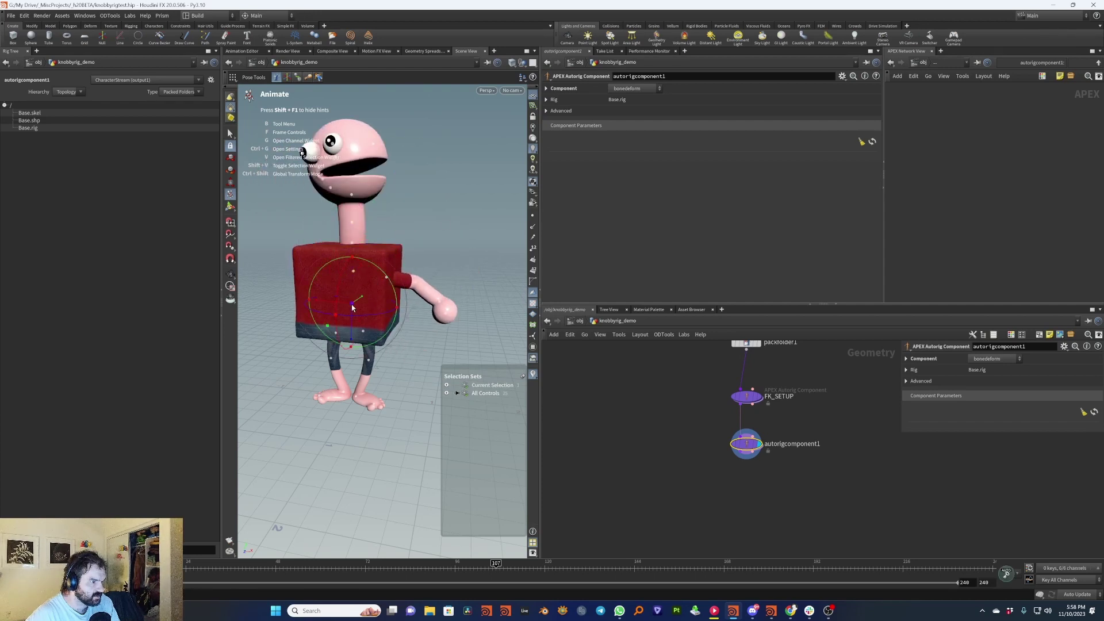
drag(352, 305, 325, 313)
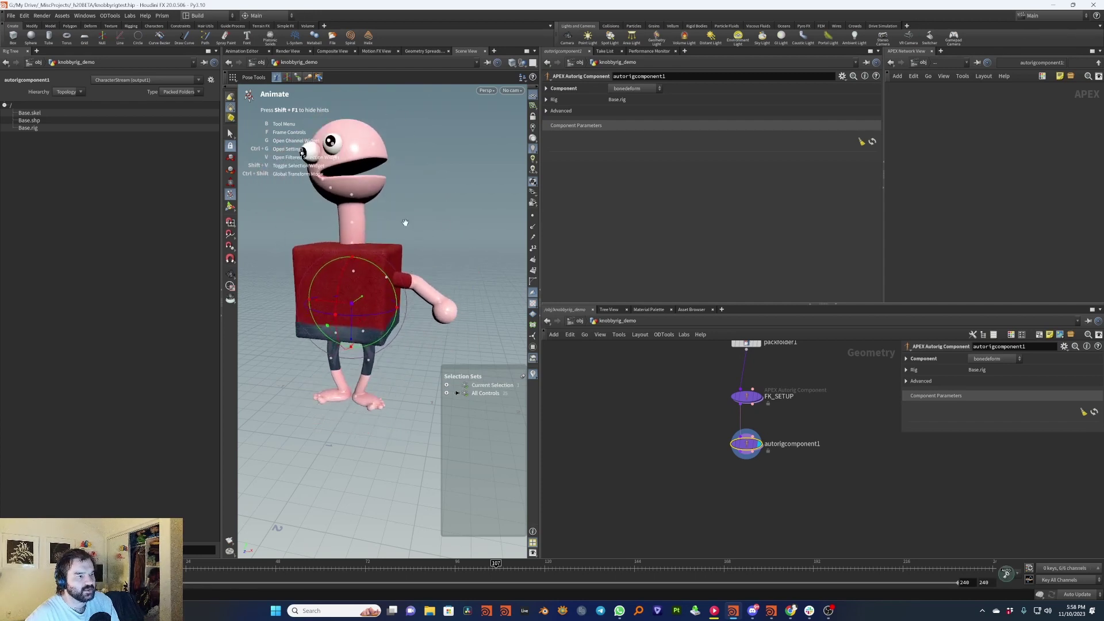
key(Escape)
drag(382, 276, 436, 368)
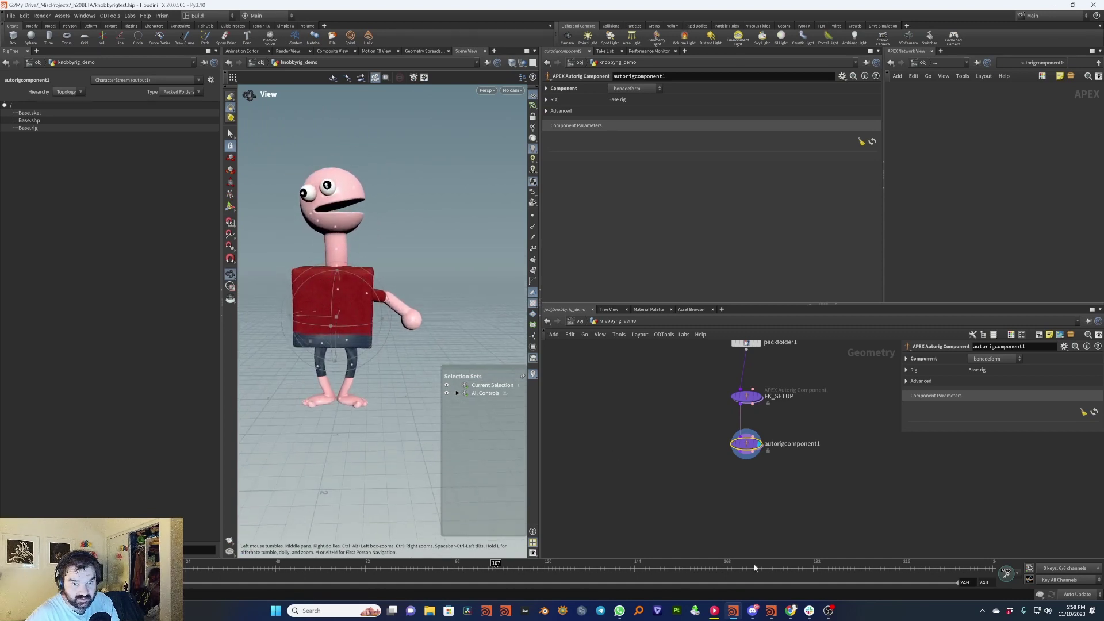
key(Return)
Add an APEX Scene Animate node after autorigcomponent1, wire it in and display it.
middle_drag(609, 447, 638, 425)
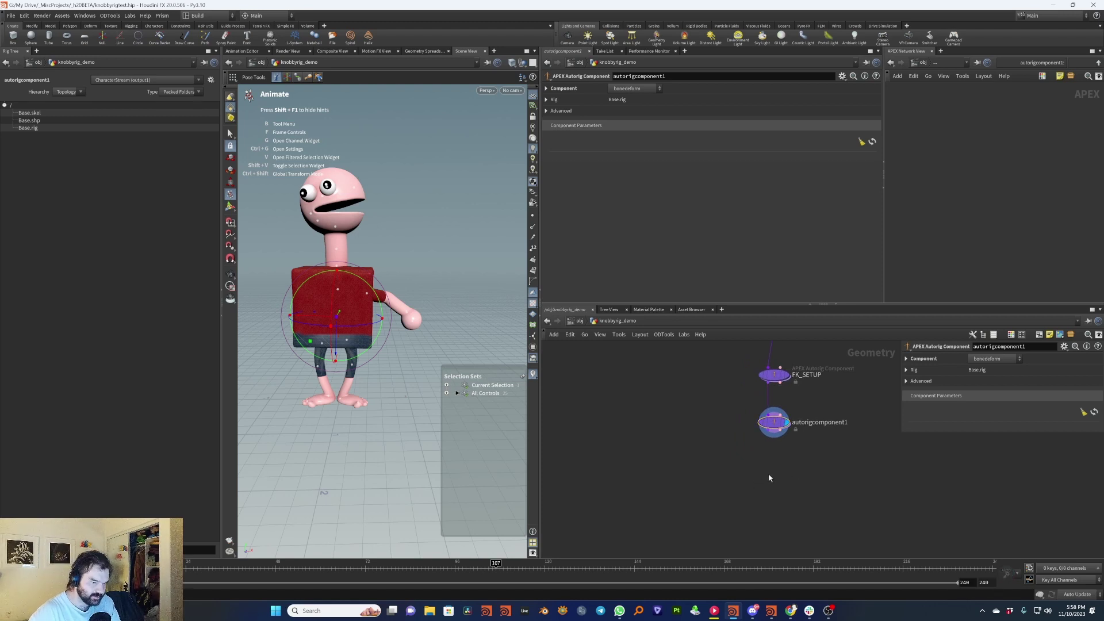
key(Tab)
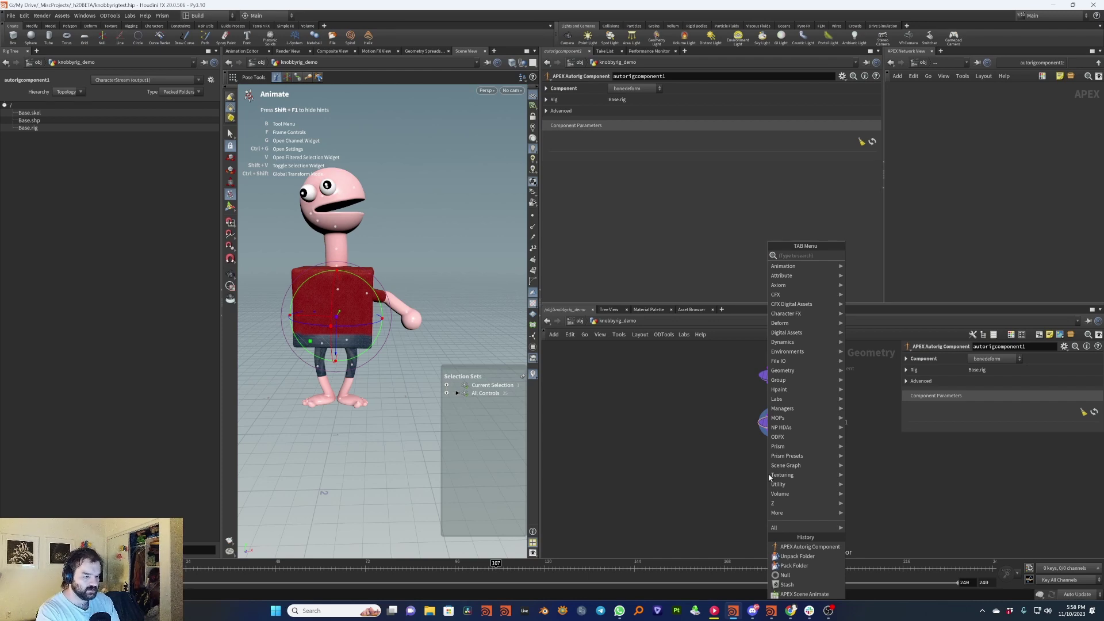
text(scenean)
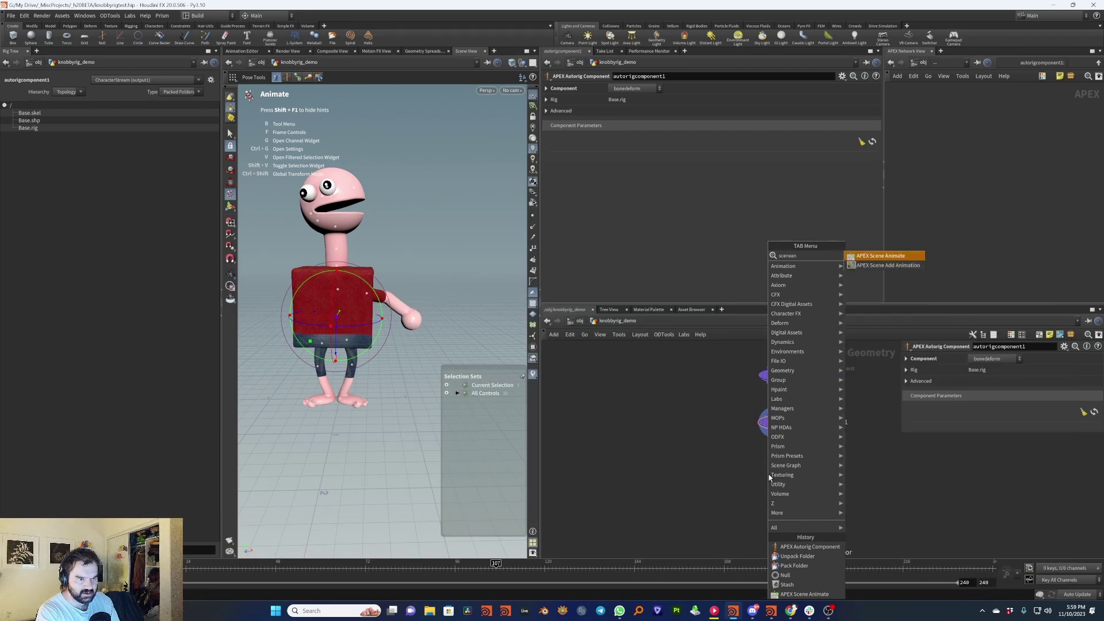
key(Return)
click(771, 476)
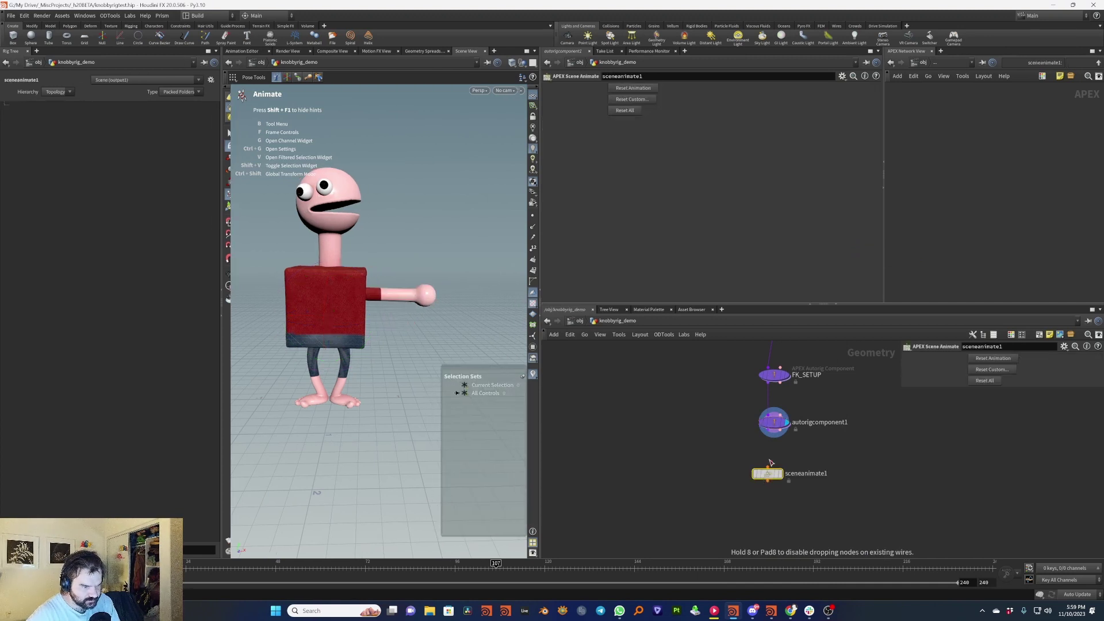
drag(769, 474, 768, 487)
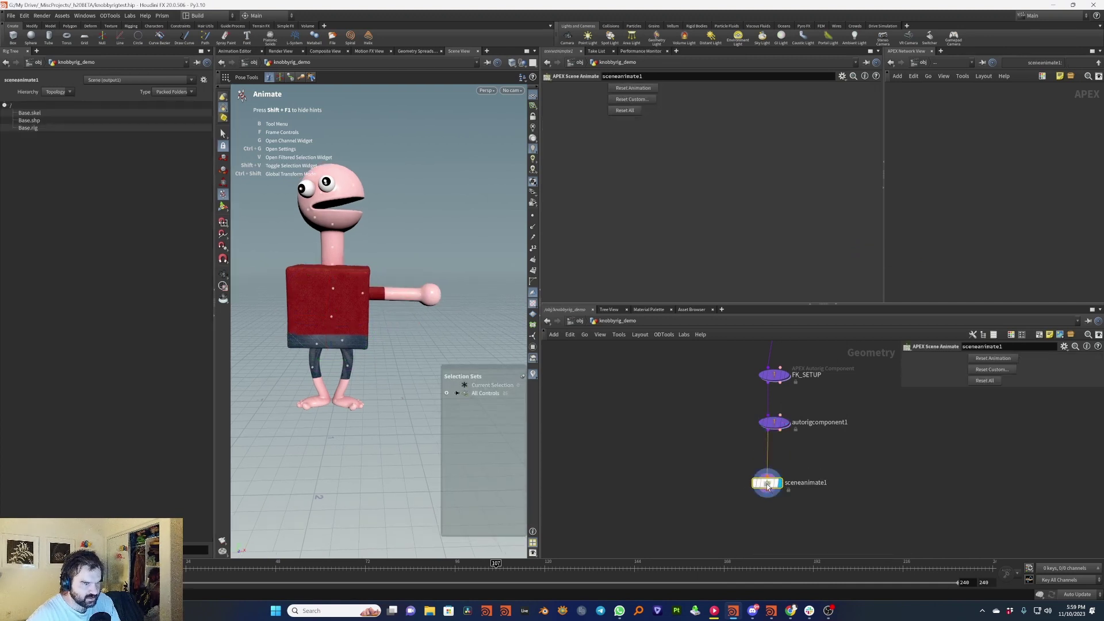
Rotate the upper spine control to pose the torso, and tilt it the opposite way at frame 50.
click(332, 269)
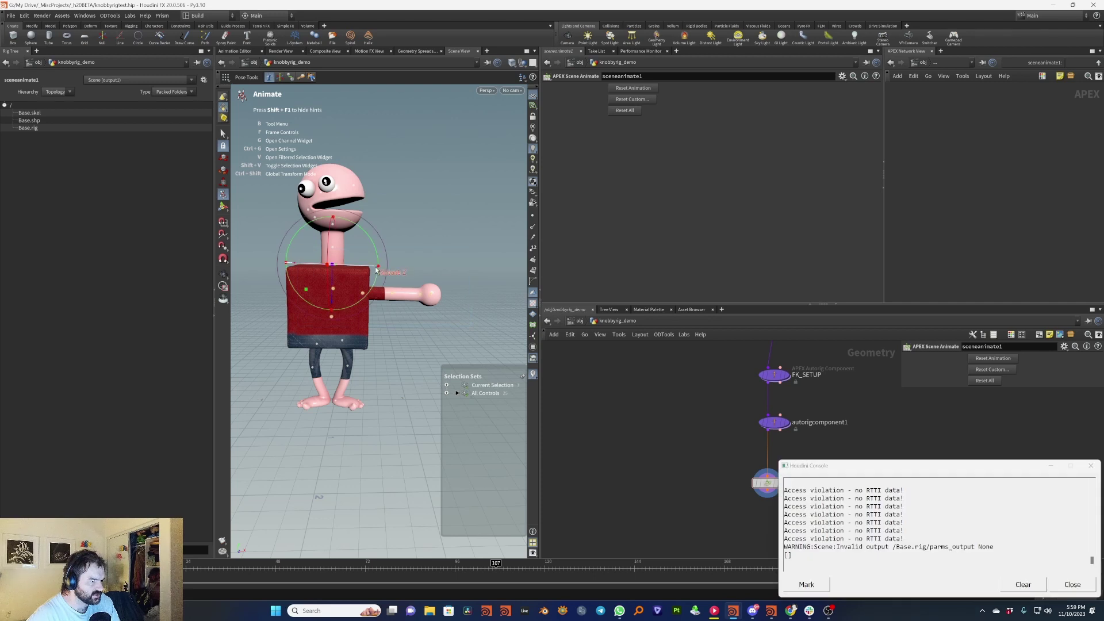
drag(381, 253, 426, 202)
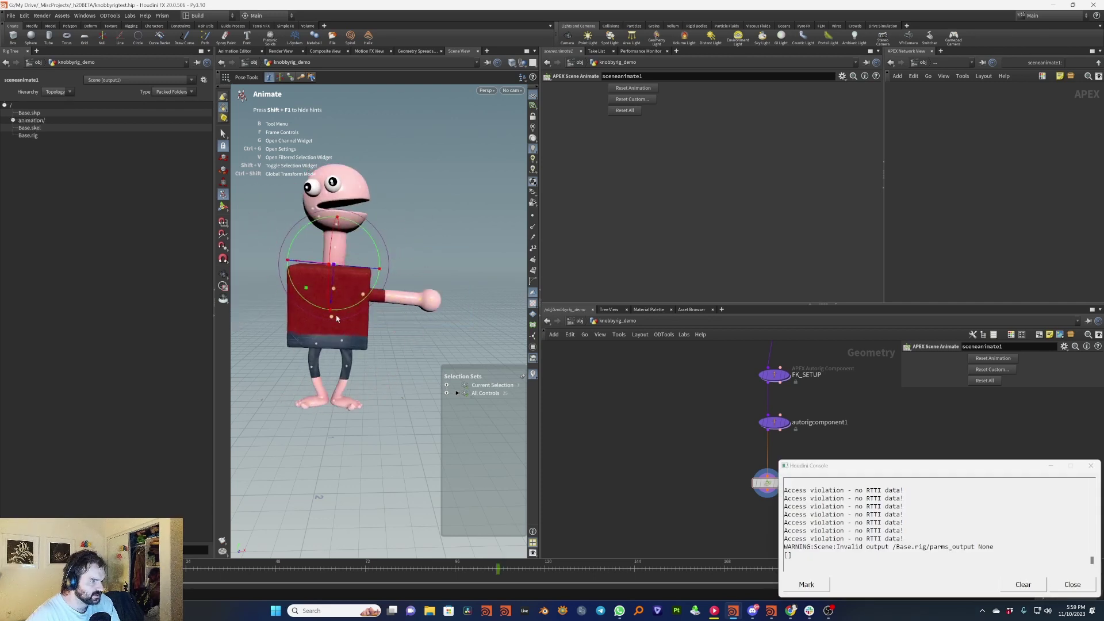
drag(378, 257, 401, 233)
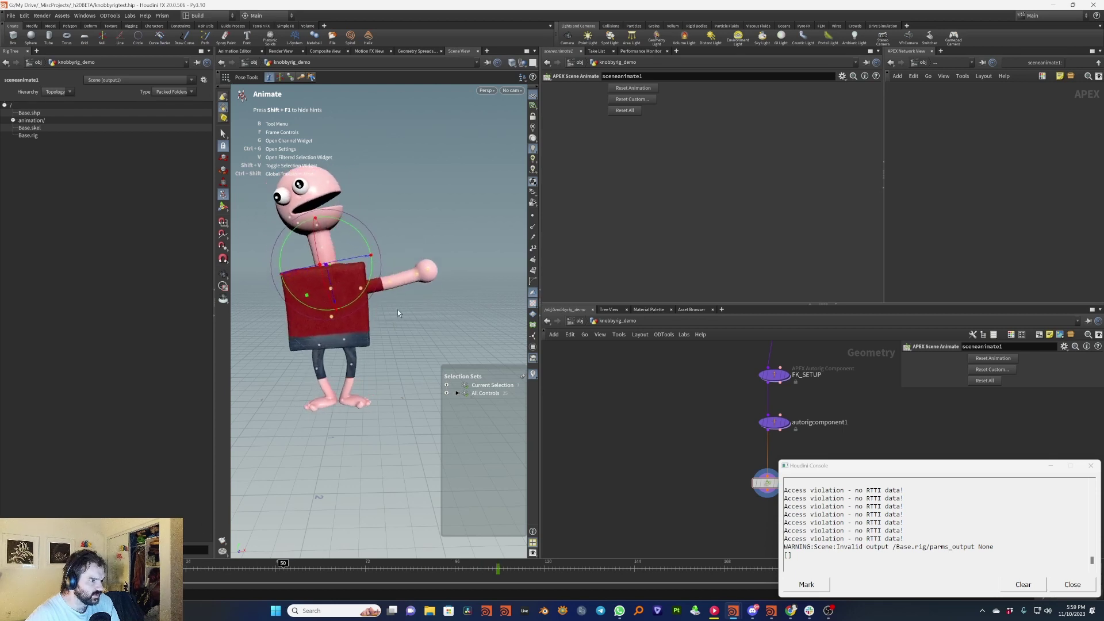
Try out the hand and neck controls on the posed character.
click(430, 274)
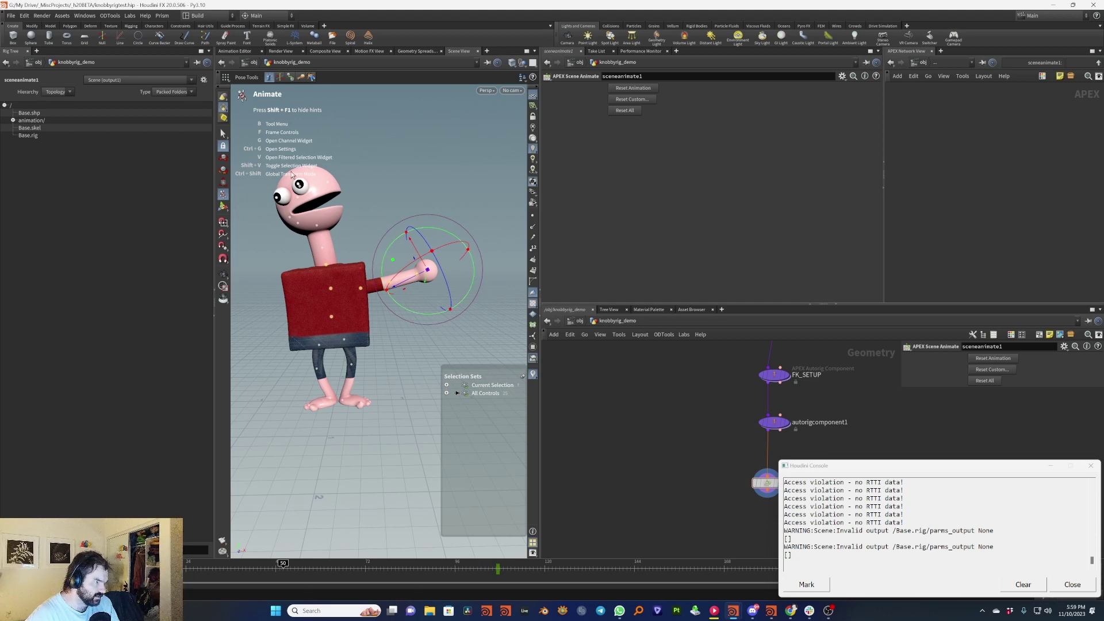
drag(397, 247, 403, 151)
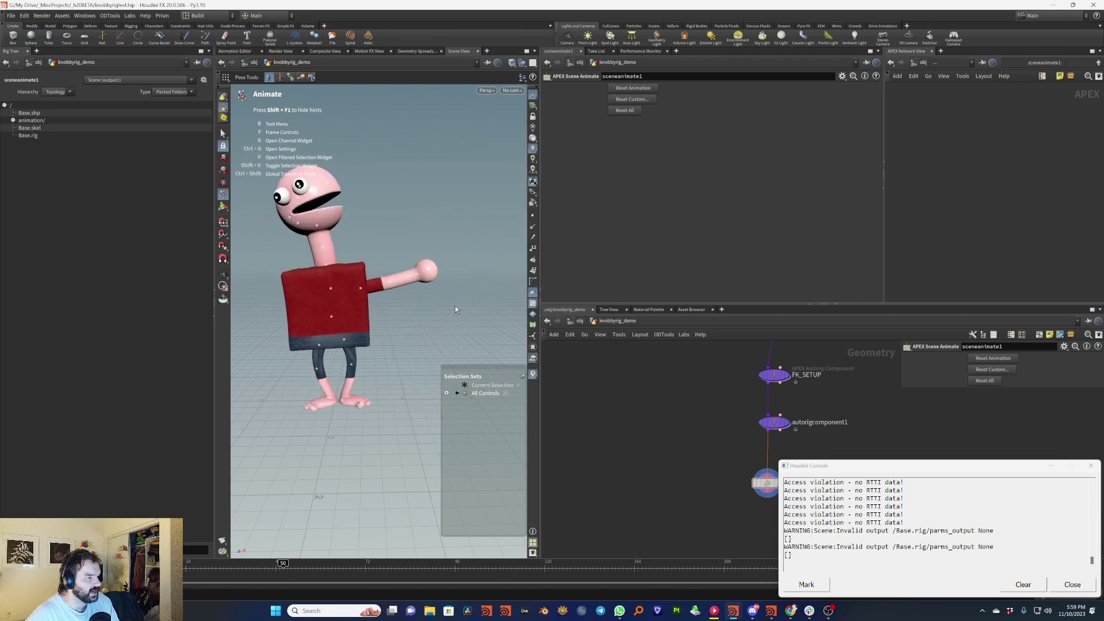
click(322, 249)
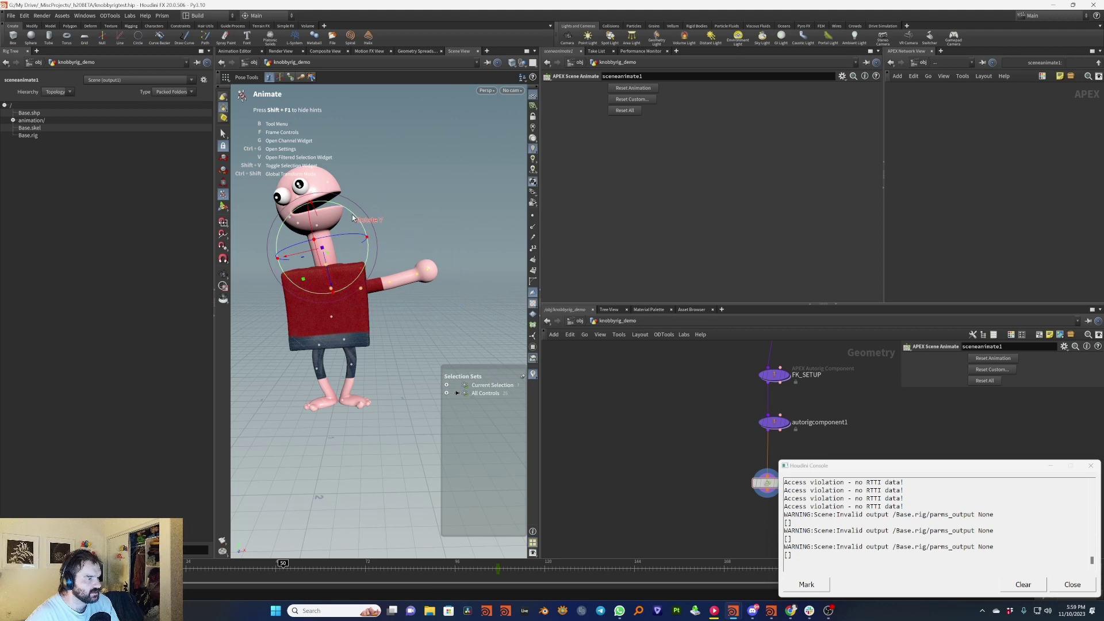
drag(355, 217, 394, 177)
click(395, 179)
drag(455, 315, 292, 248)
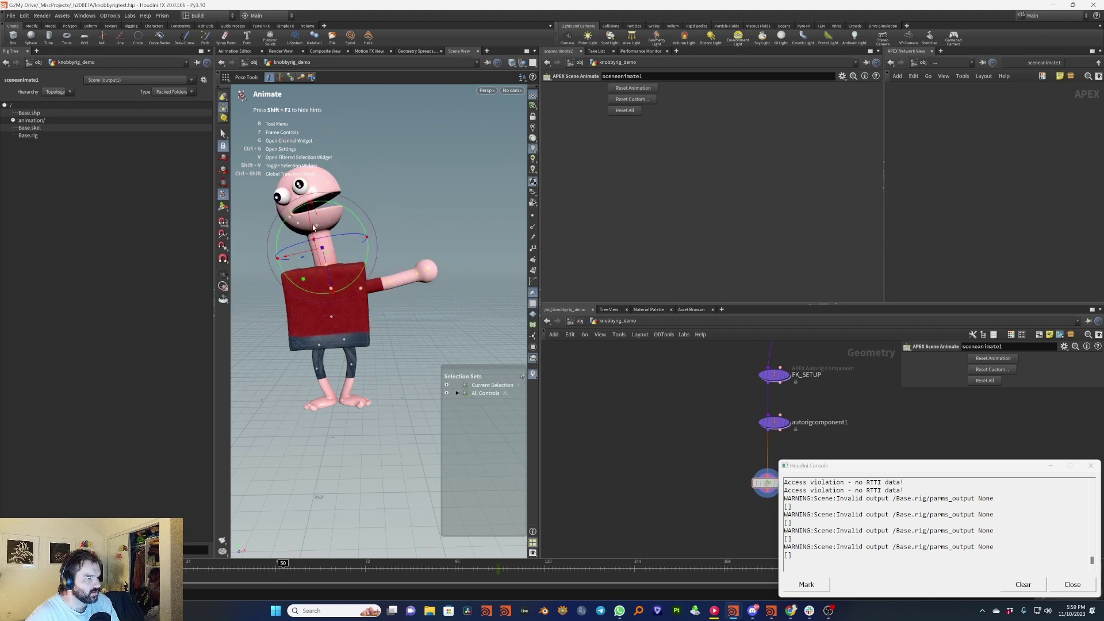
click(357, 217)
drag(435, 311, 356, 219)
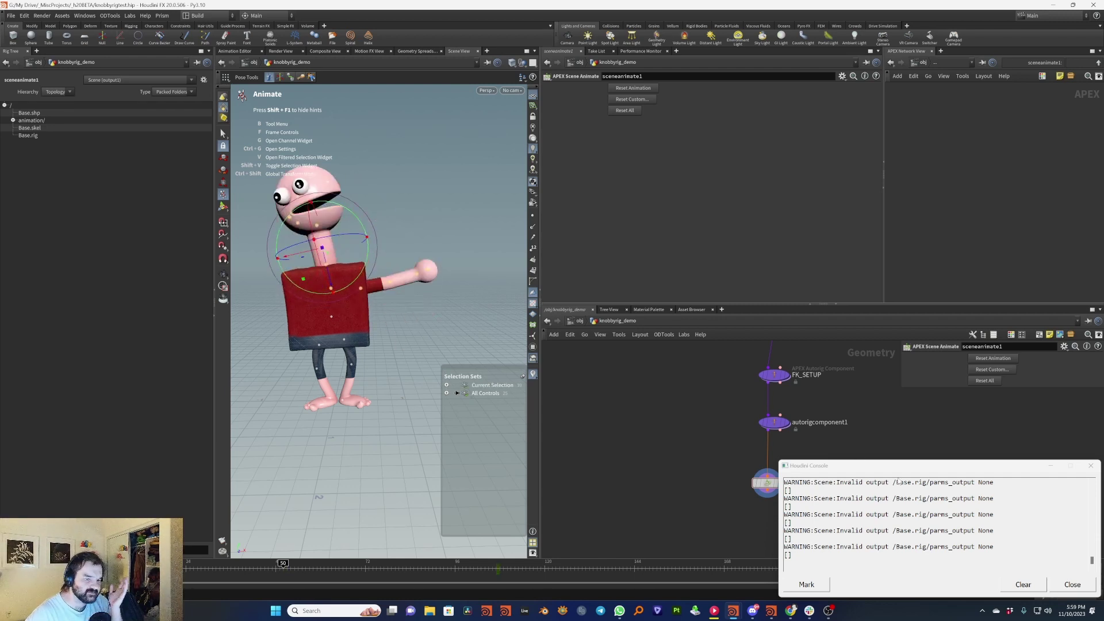
Select the hip control at the base of the torso and close the Houdini Console window.
click(1072, 584)
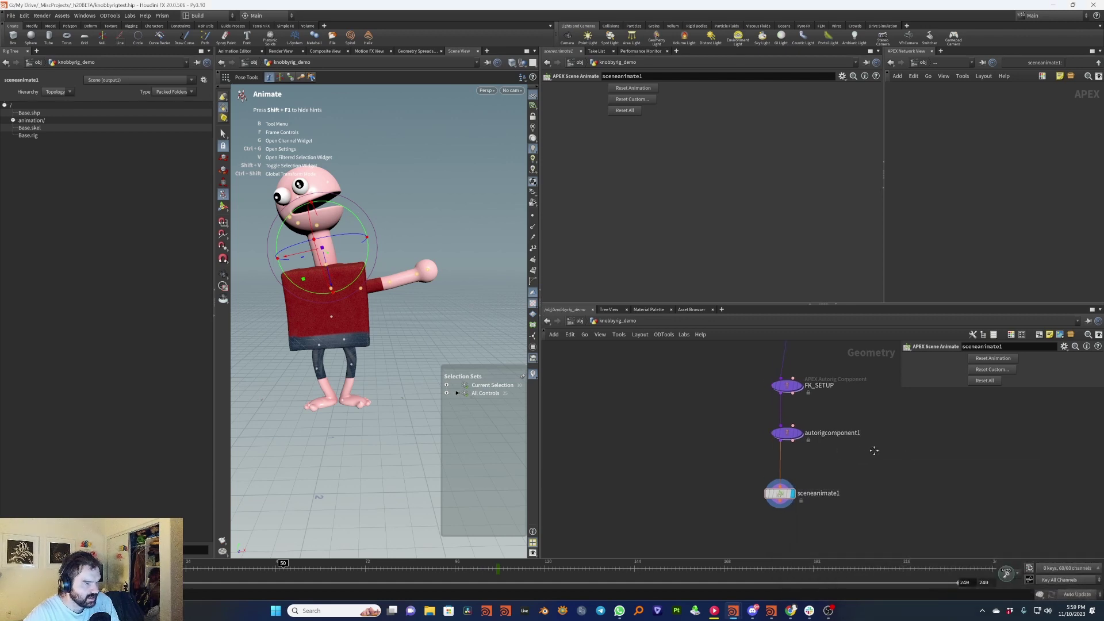
click(339, 319)
drag(339, 319, 408, 250)
click(1073, 584)
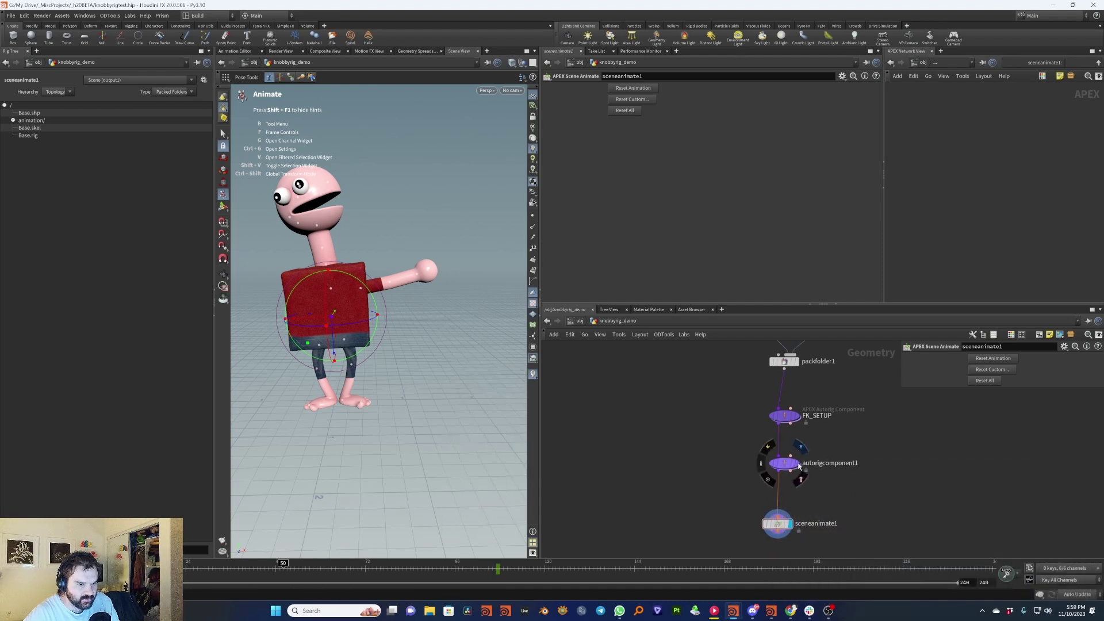
Rename the displayed bonedeform autorig component as BONEDEFORM and move it down to make room below FK_SETUP.
click(796, 465)
double_click(828, 464)
key(ctrl+a)
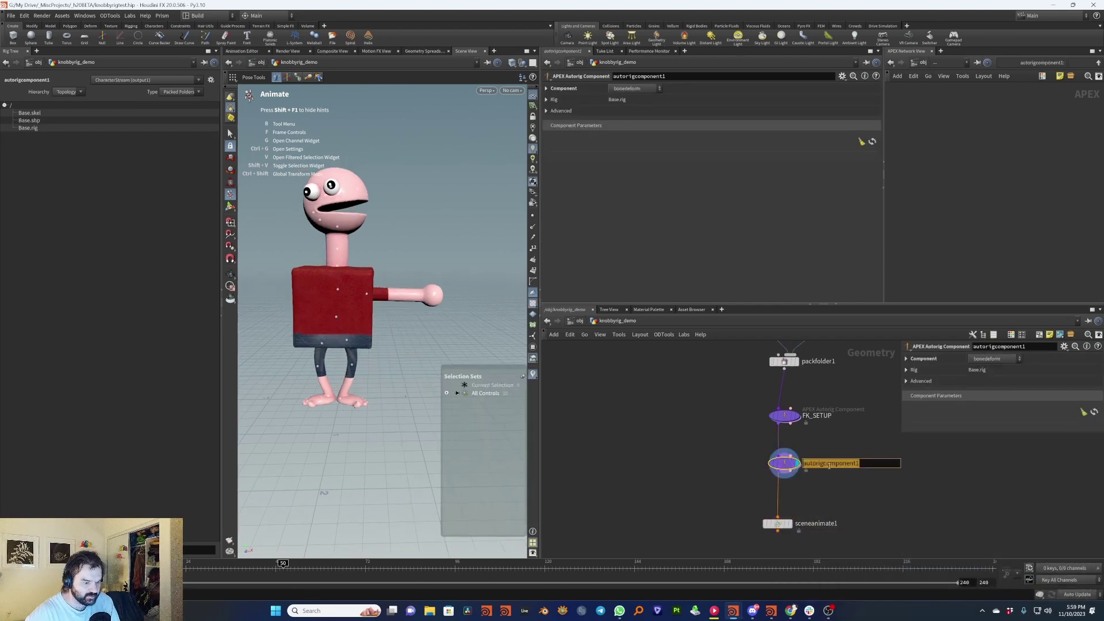
text(BONEDEFORM)
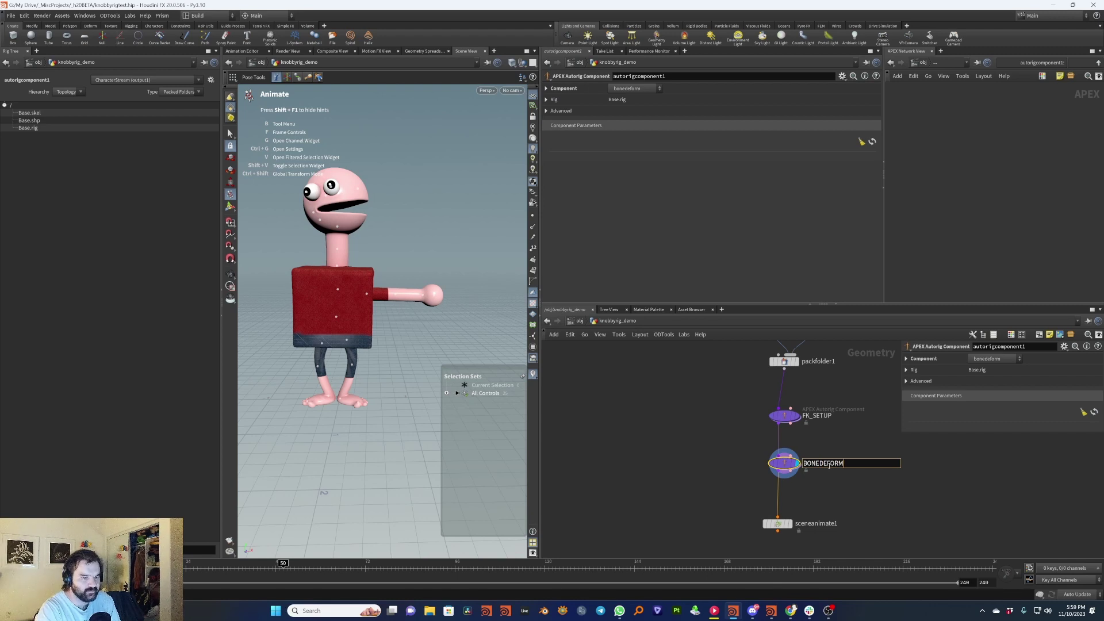
key(Return)
drag(788, 468, 788, 486)
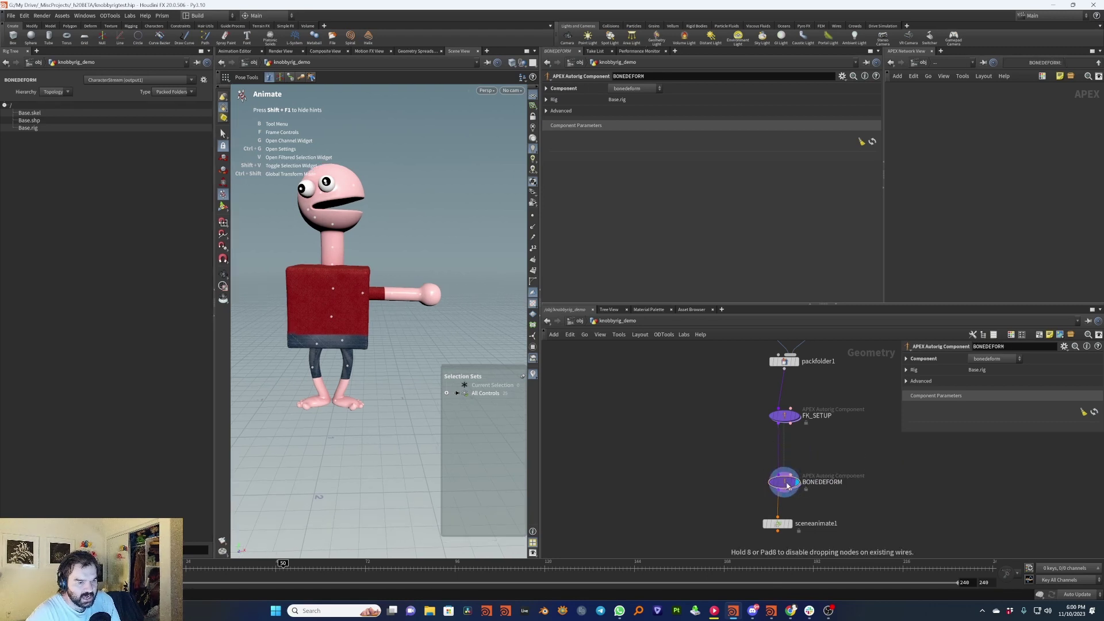
Insert a new APEX Autorig Component between FK_SETUP and BONEDEFORM, and move sceneanimate1 aside.
key(Tab)
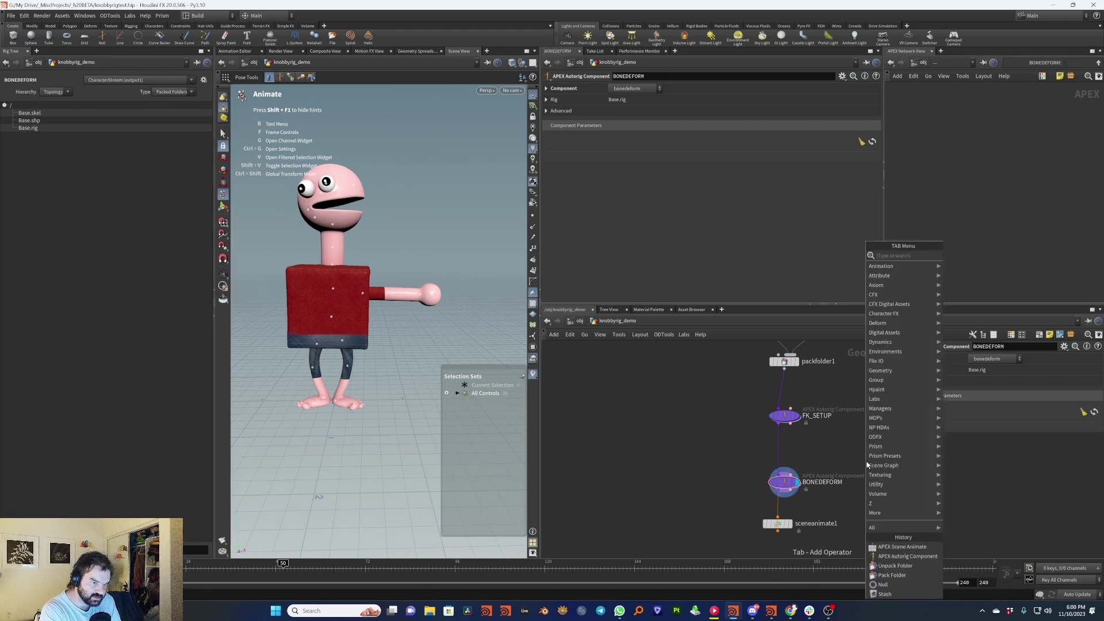
text(apex aut)
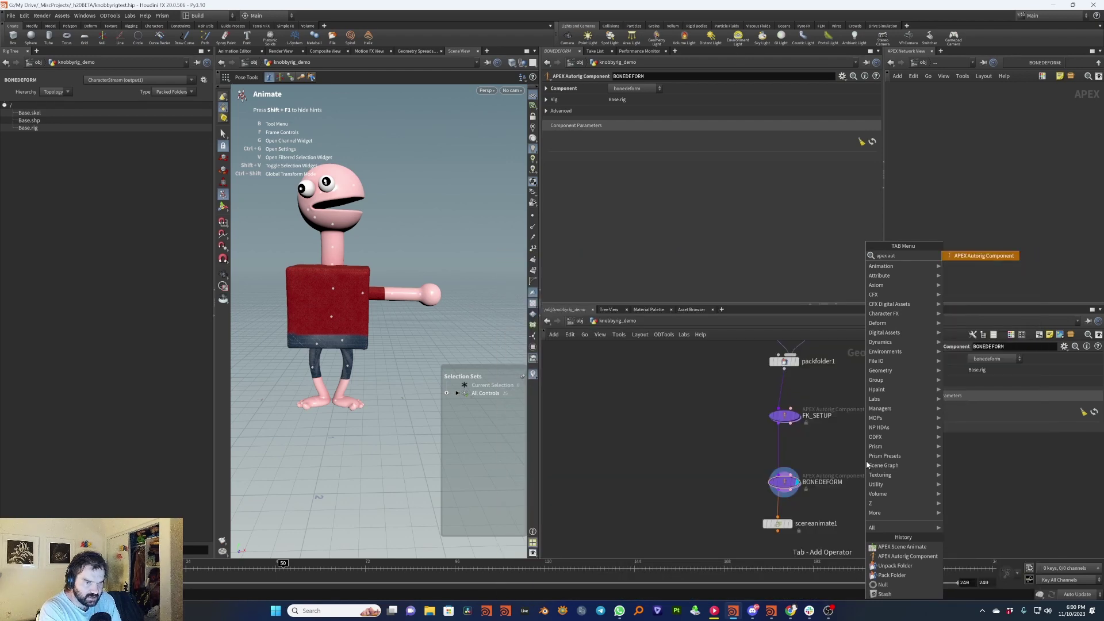
key(Return)
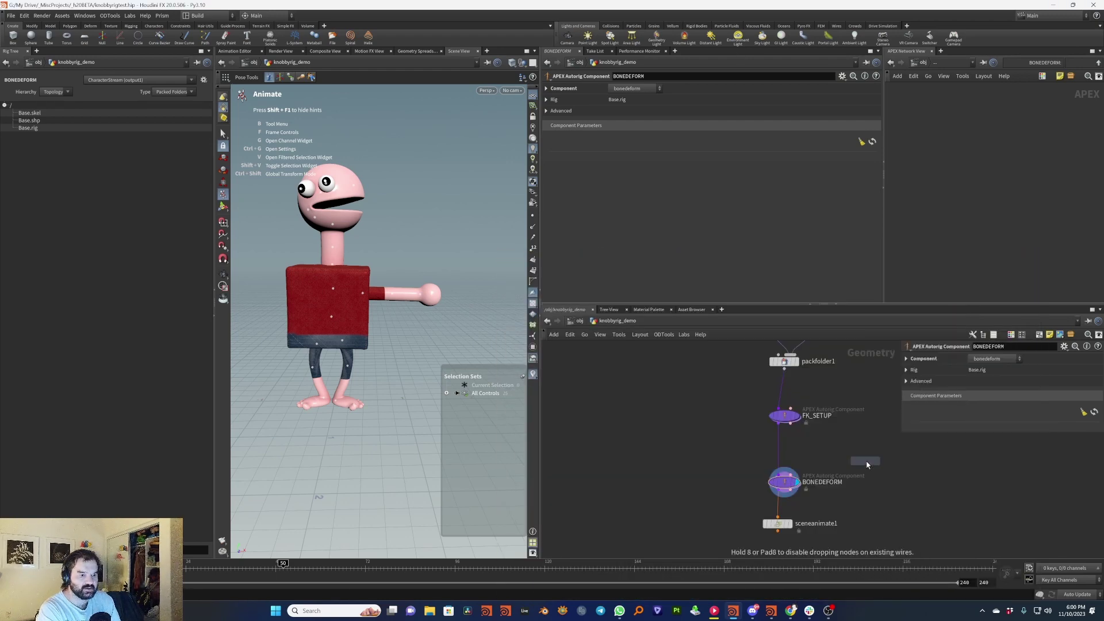
click(866, 463)
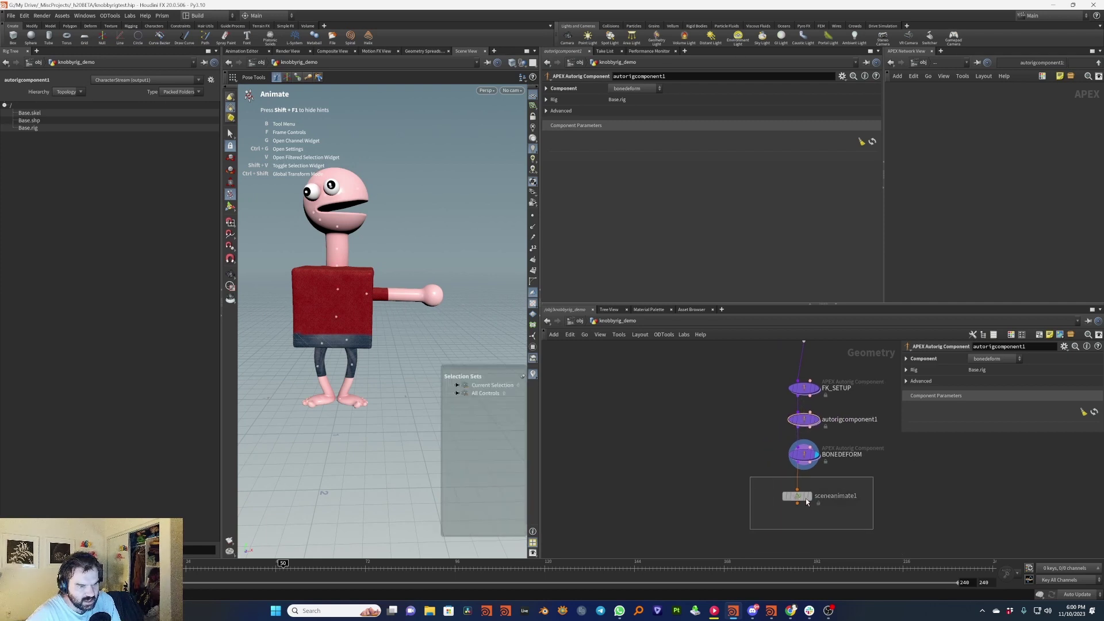
click(804, 498)
drag(804, 498, 726, 504)
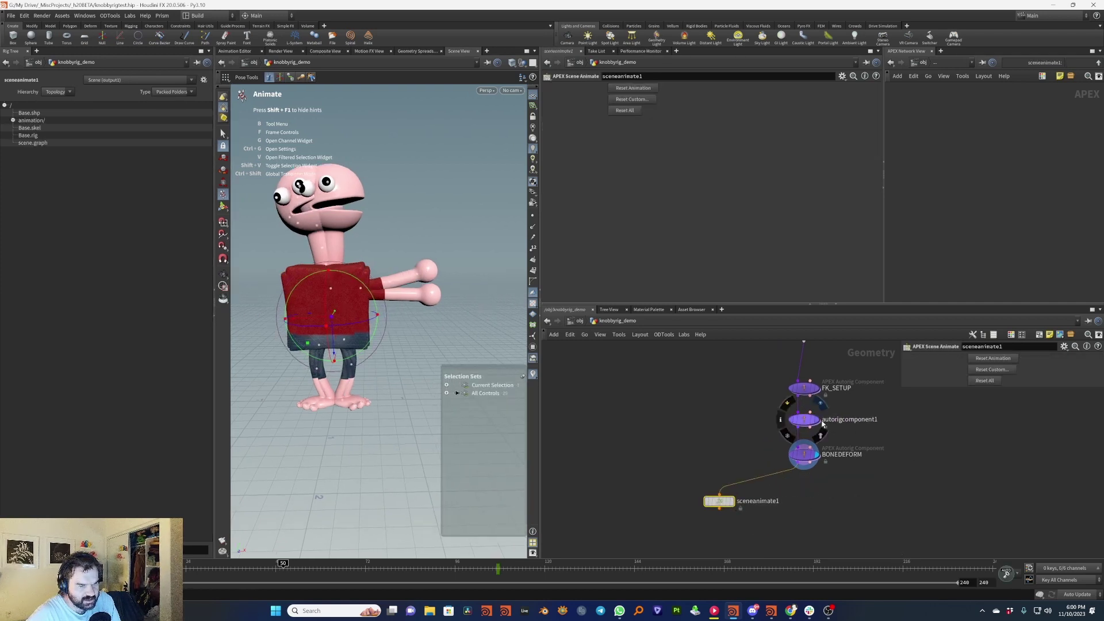
Rename the new autorig component as IK_L, display it, and set its component to smoothik.
double_click(846, 420)
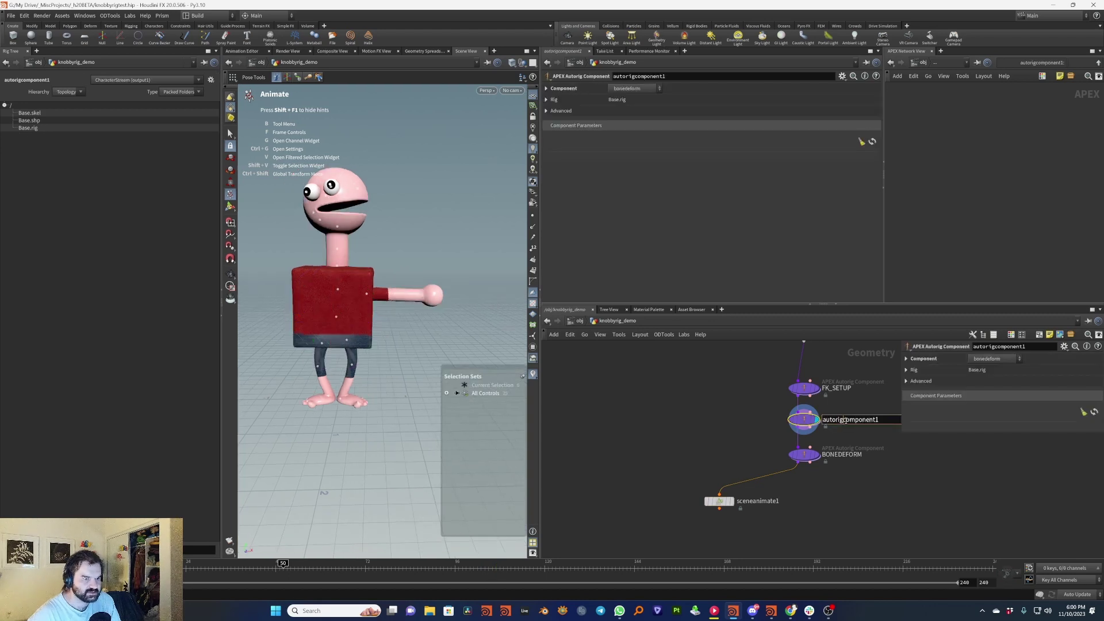
text(IK_L)
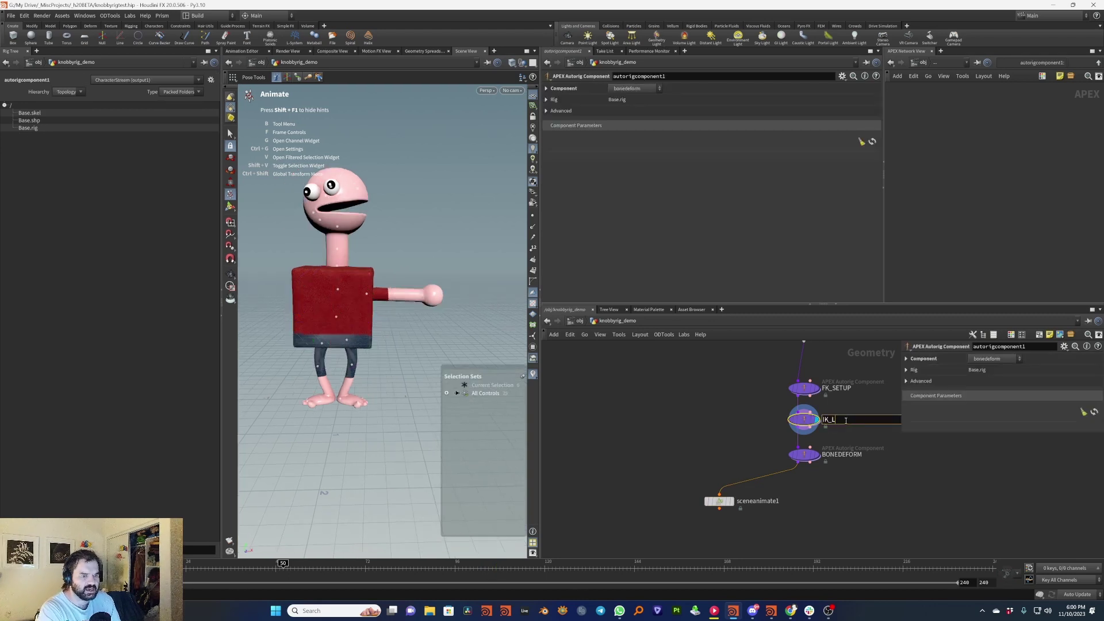
key(Return)
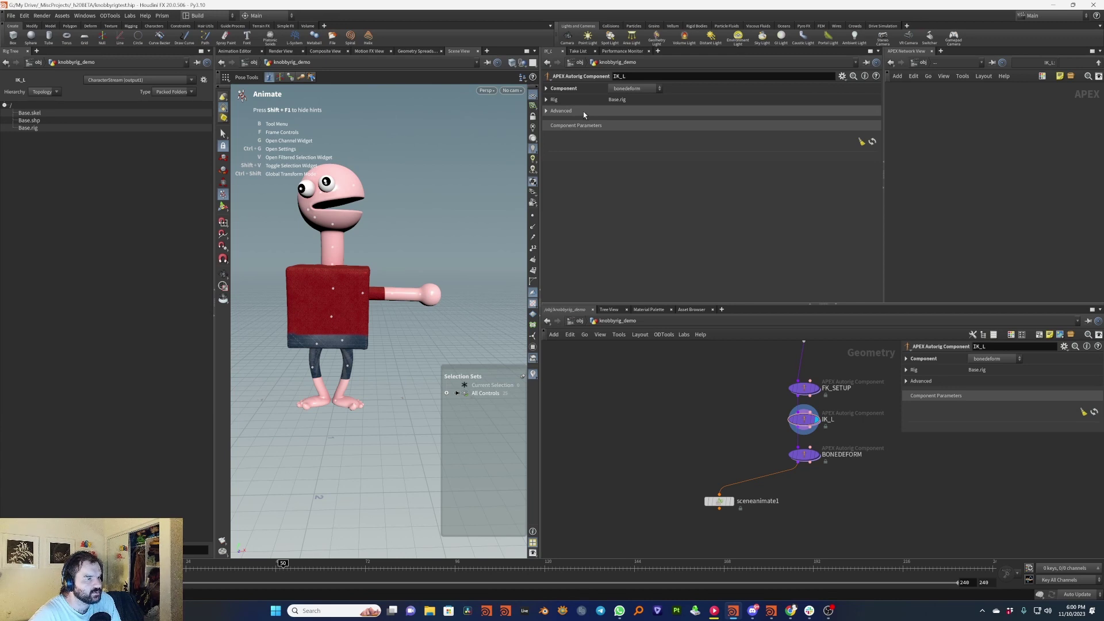
click(578, 100)
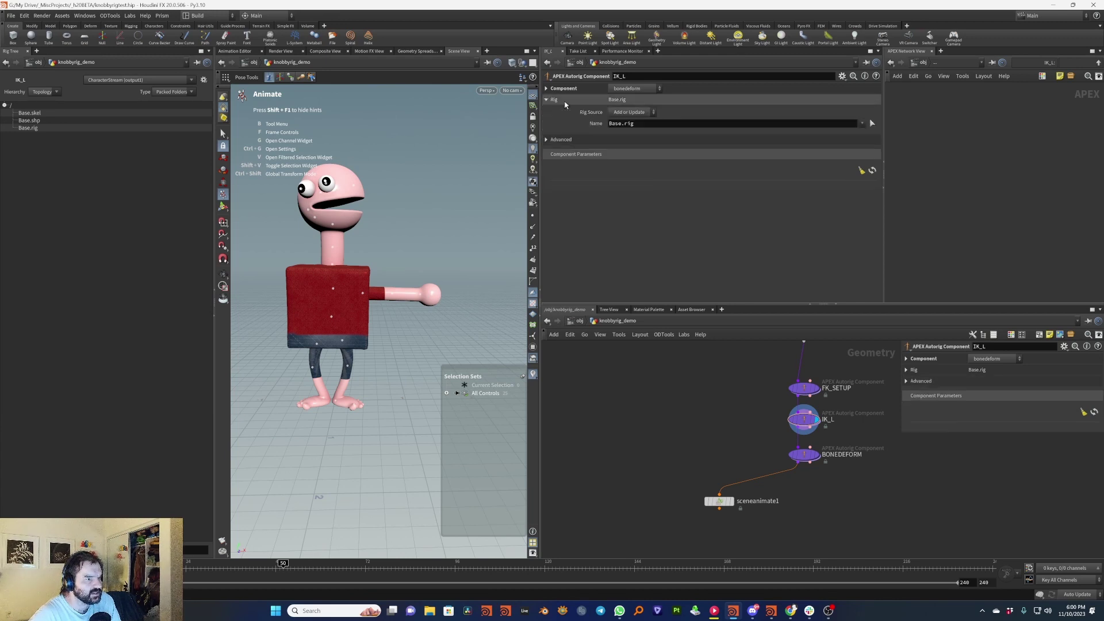
click(624, 87)
click(630, 145)
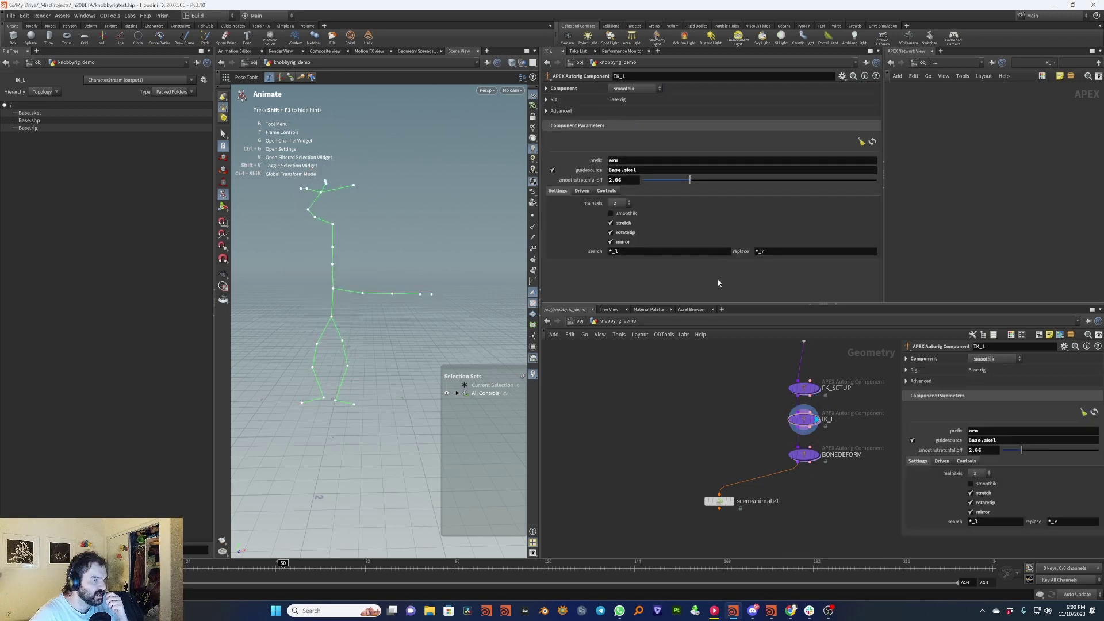
Set the IK_L prefix to leg and turn off its mirror option.
click(639, 164)
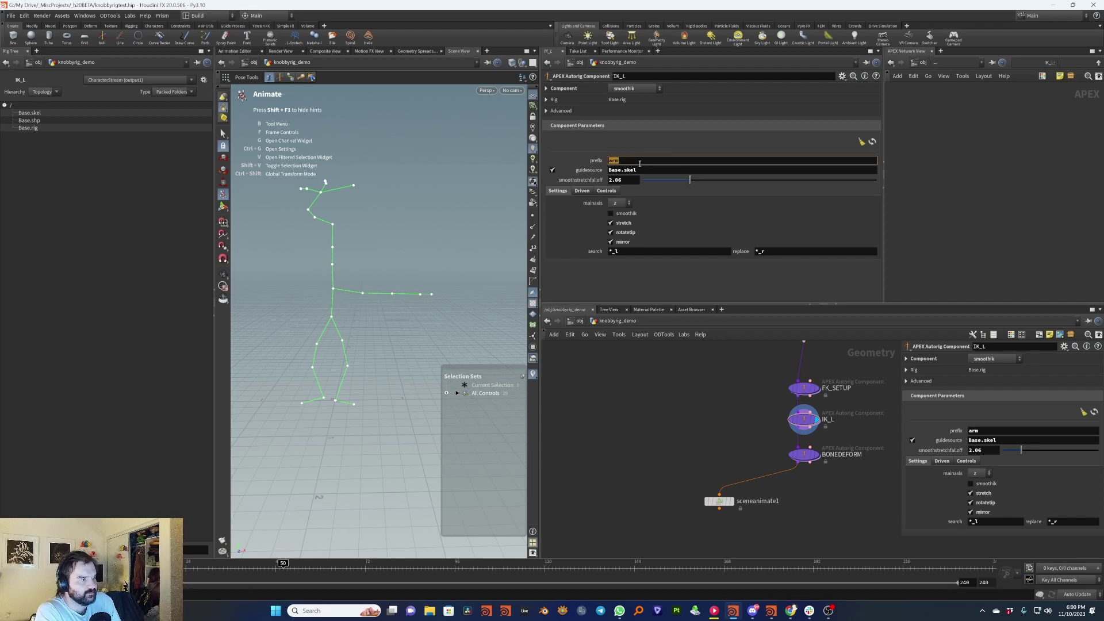
text(leg)
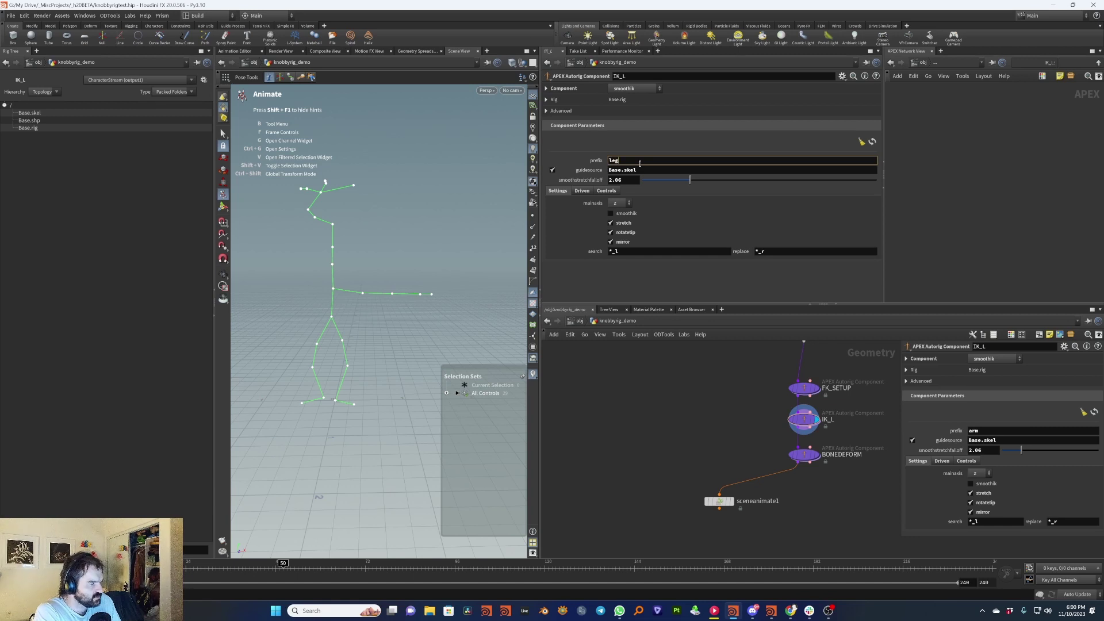
key(Return)
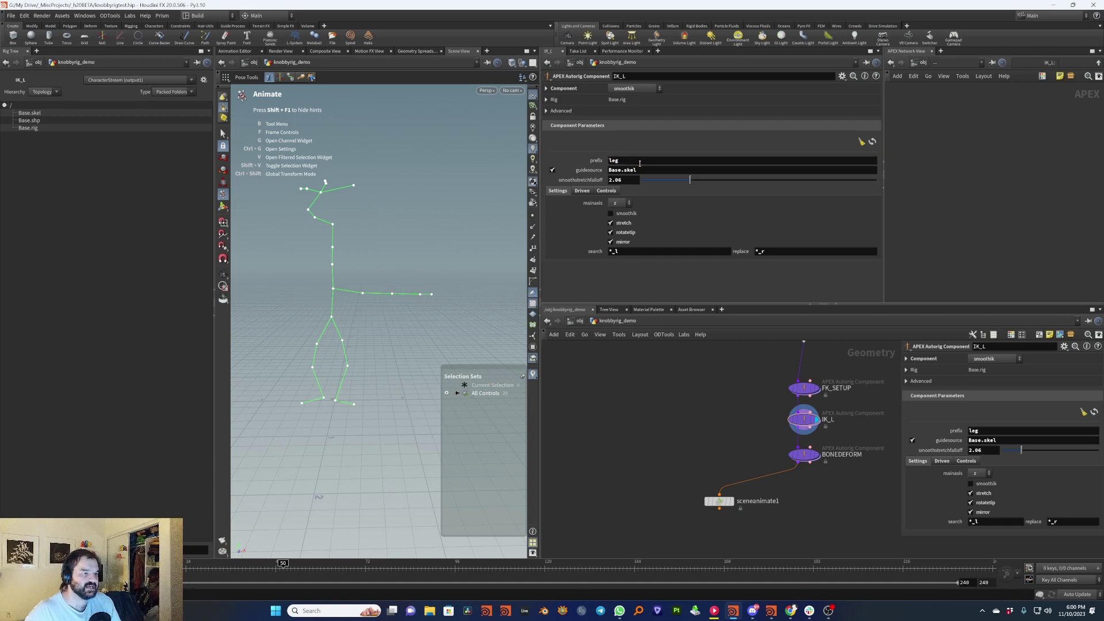
click(611, 243)
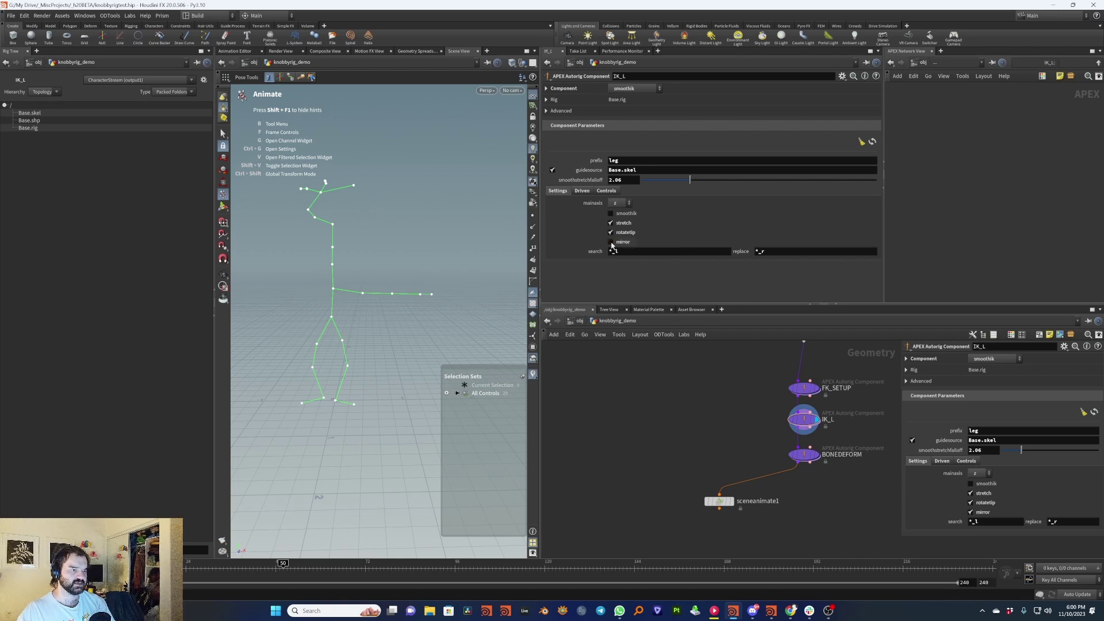
Set the root joint in IK_L's driven settings to leg_L.
click(609, 191)
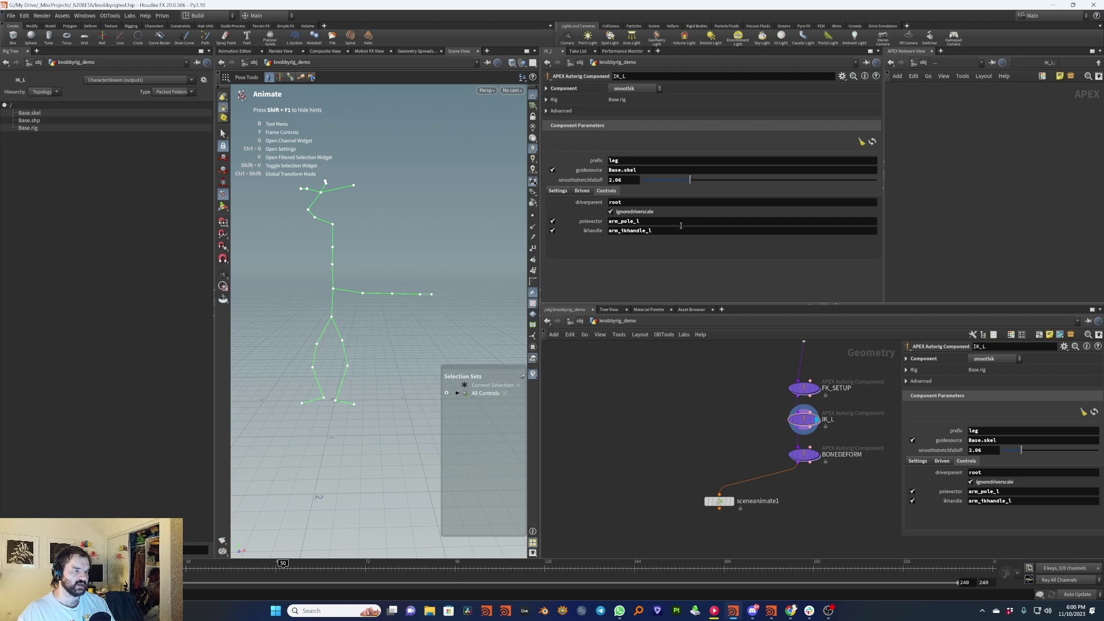
click(581, 191)
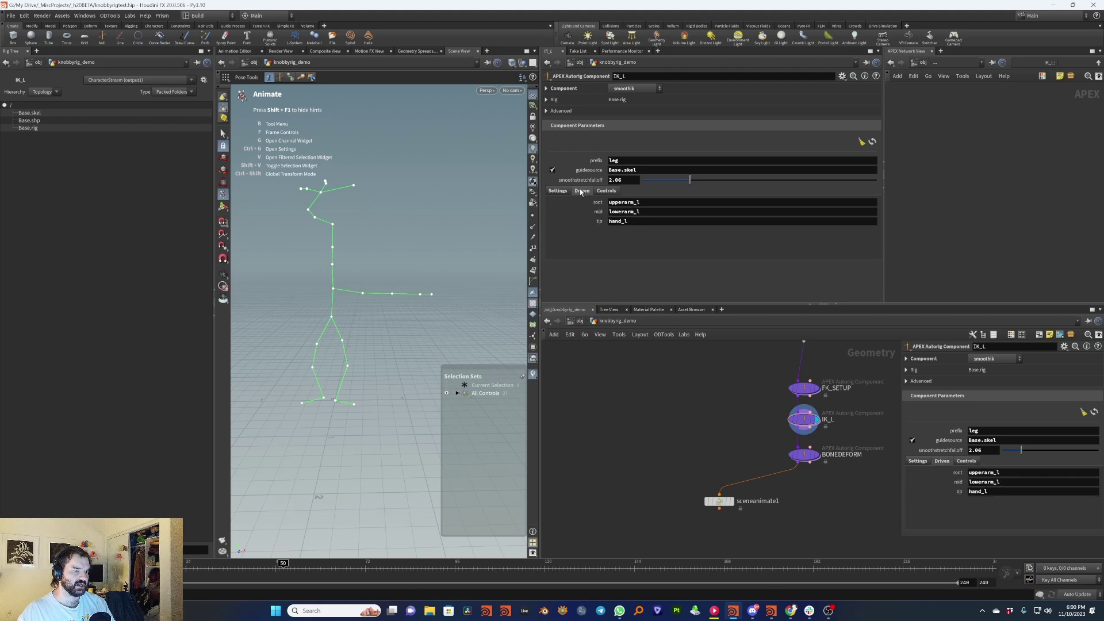
click(661, 203)
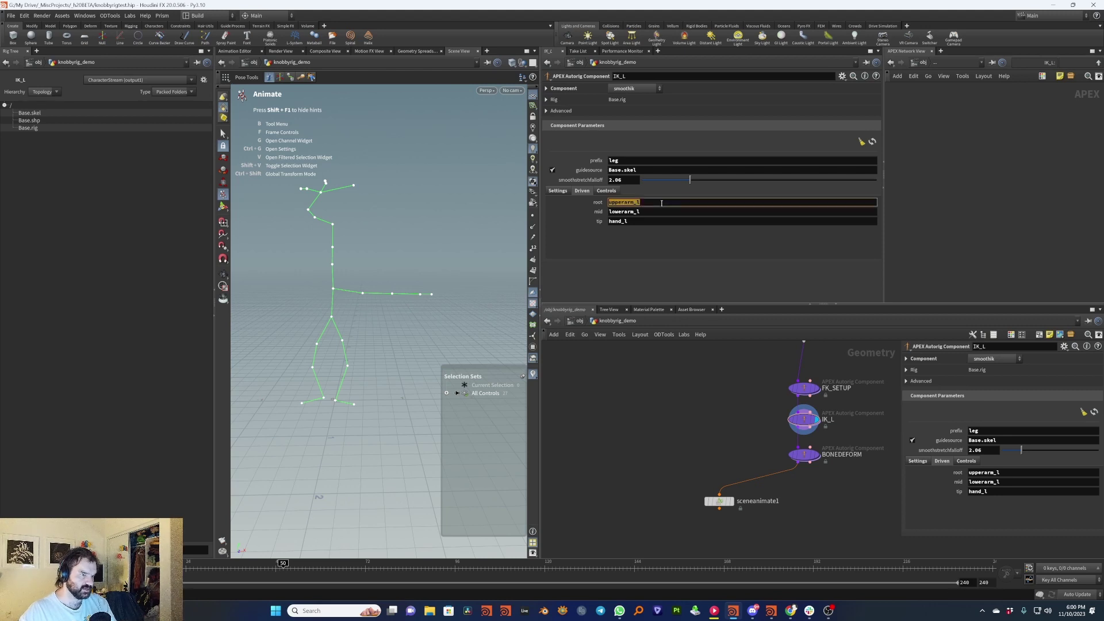
text(knee)
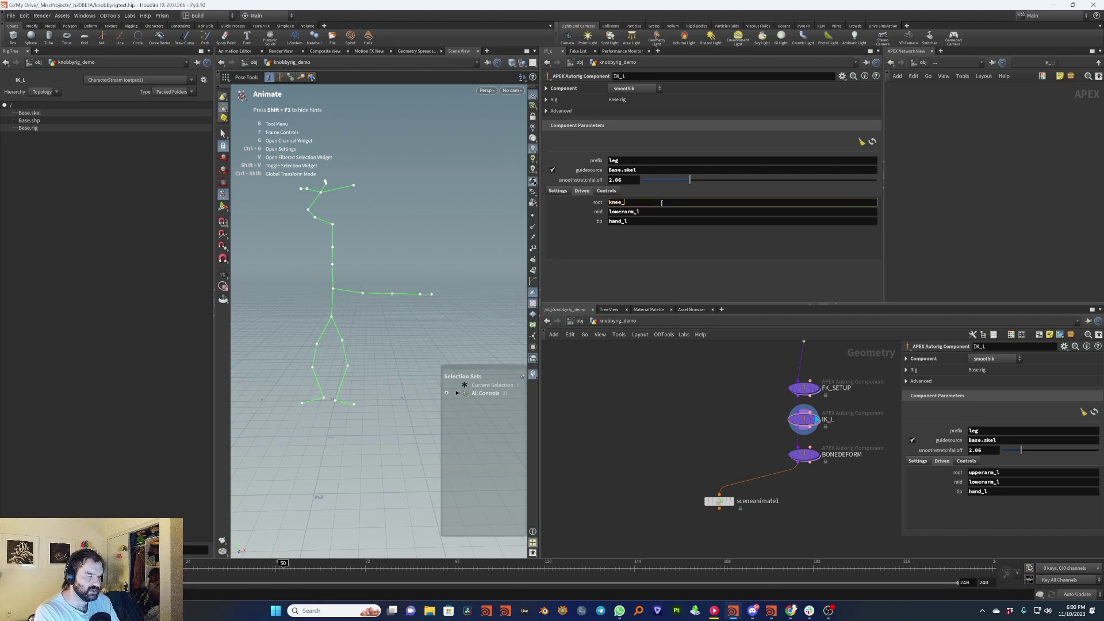
key(Tab)
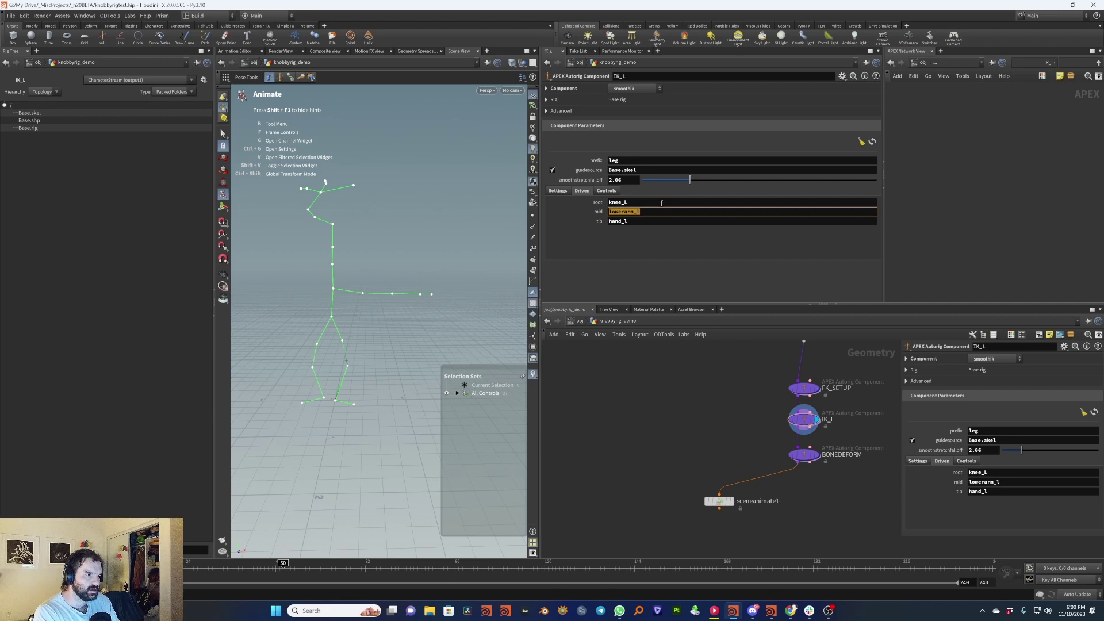
click(662, 203)
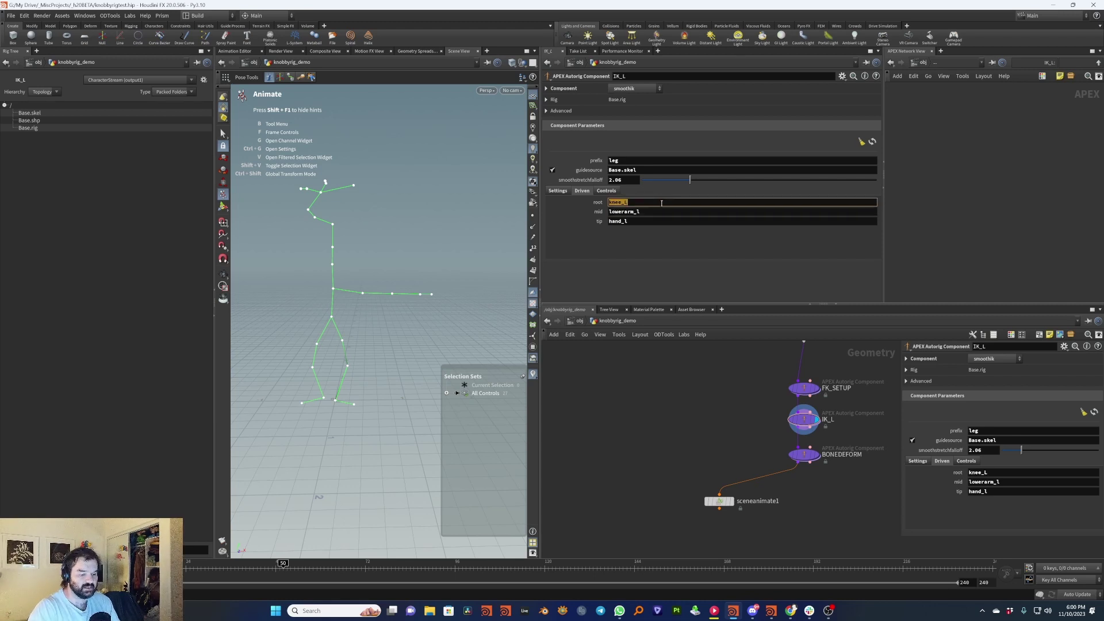
text(lkeg)
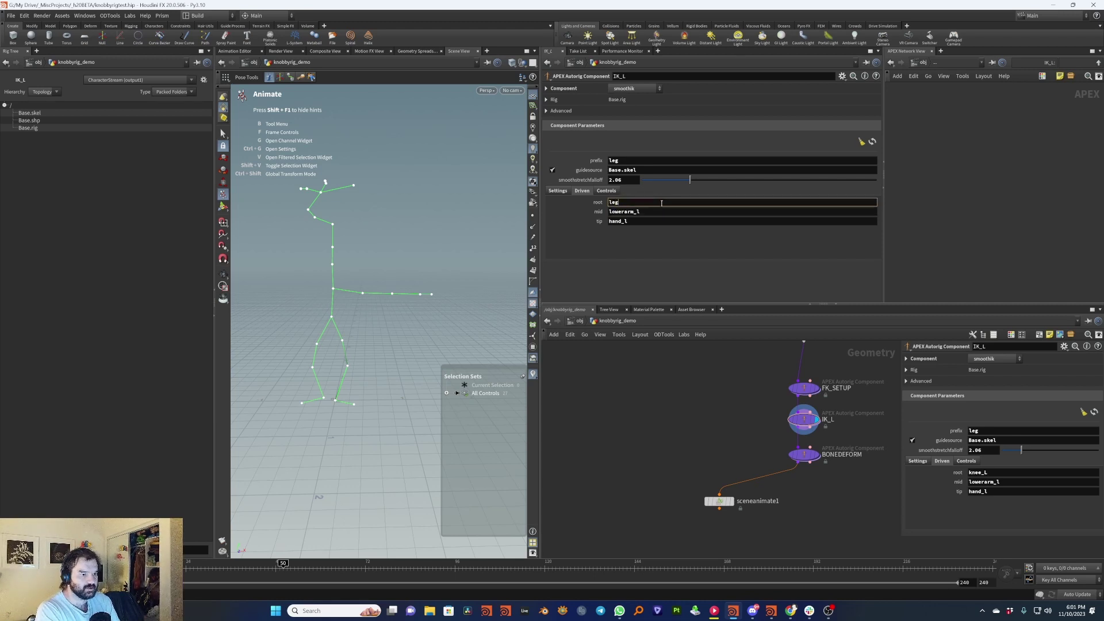
key(Tab)
Set IK_L's driven mid joint to knee_L and its tip joint to foot_L.
text(kne)
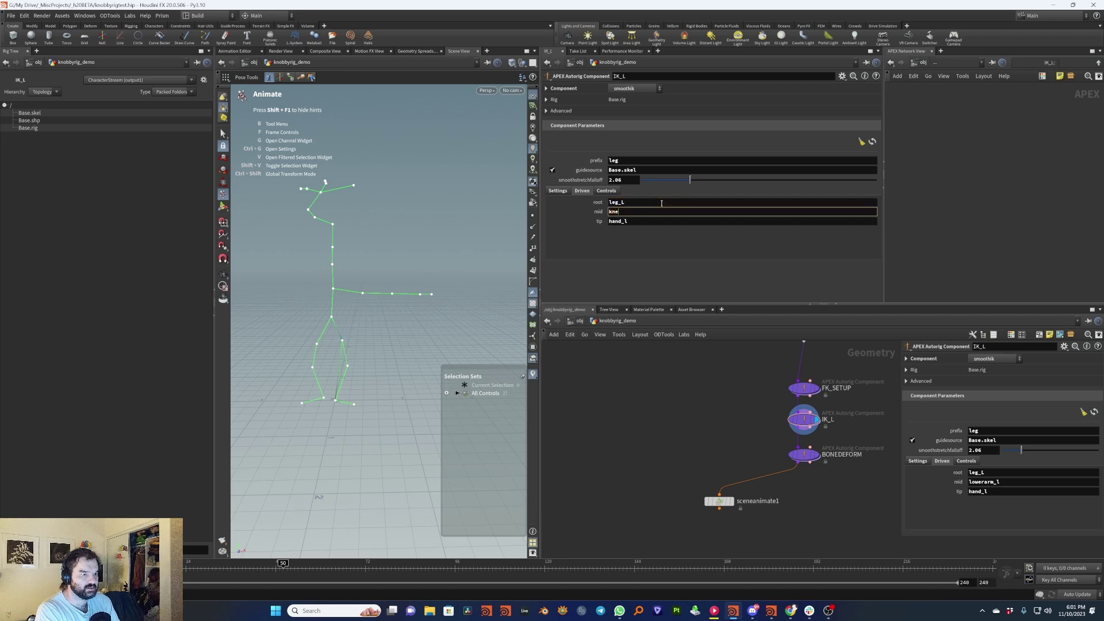
text(e_L)
key(Tab)
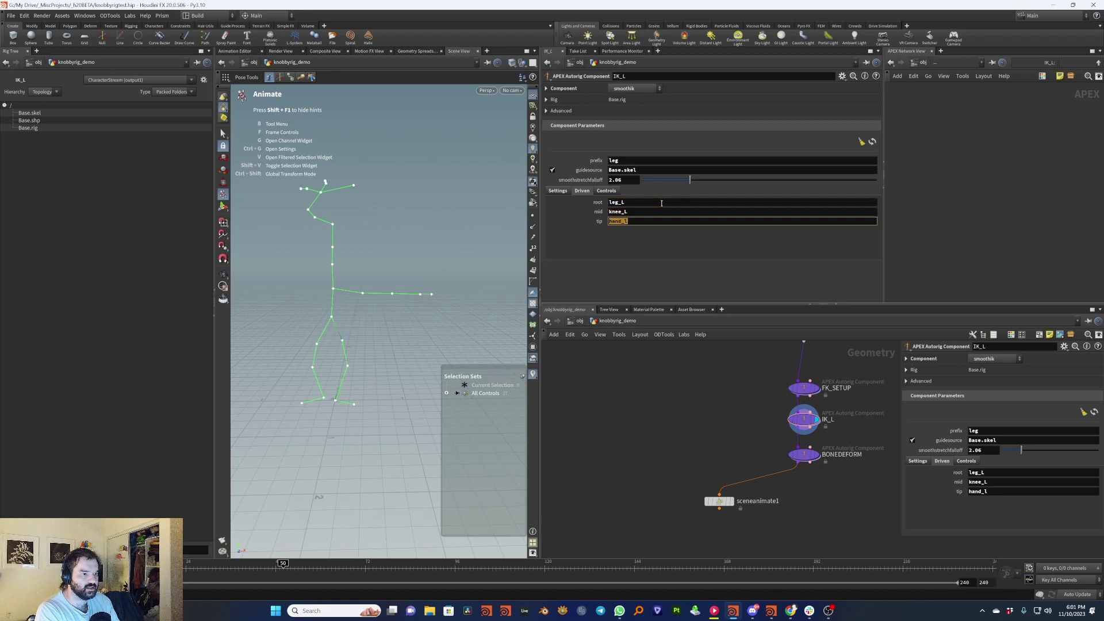
text(foot_L)
key(Return)
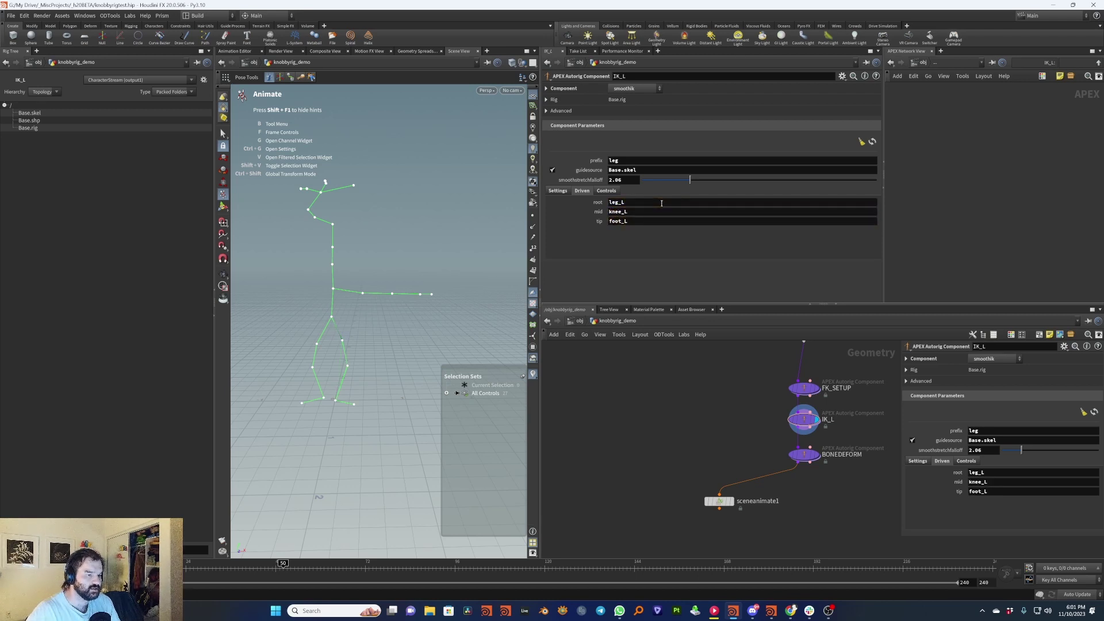
Test the left leg IK on the skeleton by moving the foot's IK handle and selecting the knee and foot controls.
click(336, 402)
drag(350, 397, 422, 366)
click(349, 370)
click(349, 366)
click(339, 396)
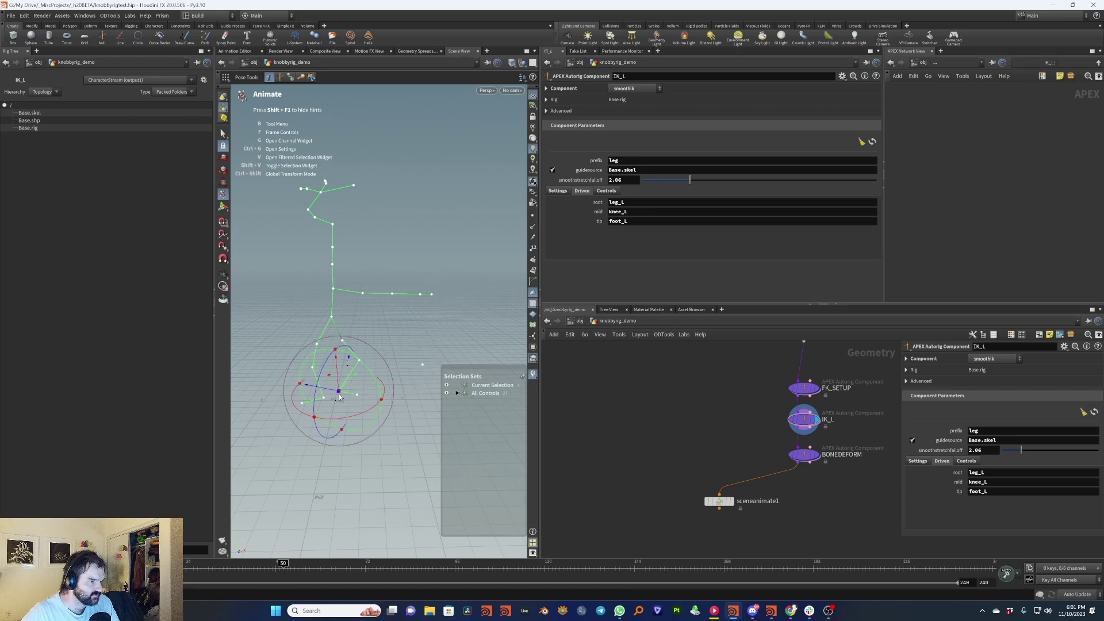
click(412, 361)
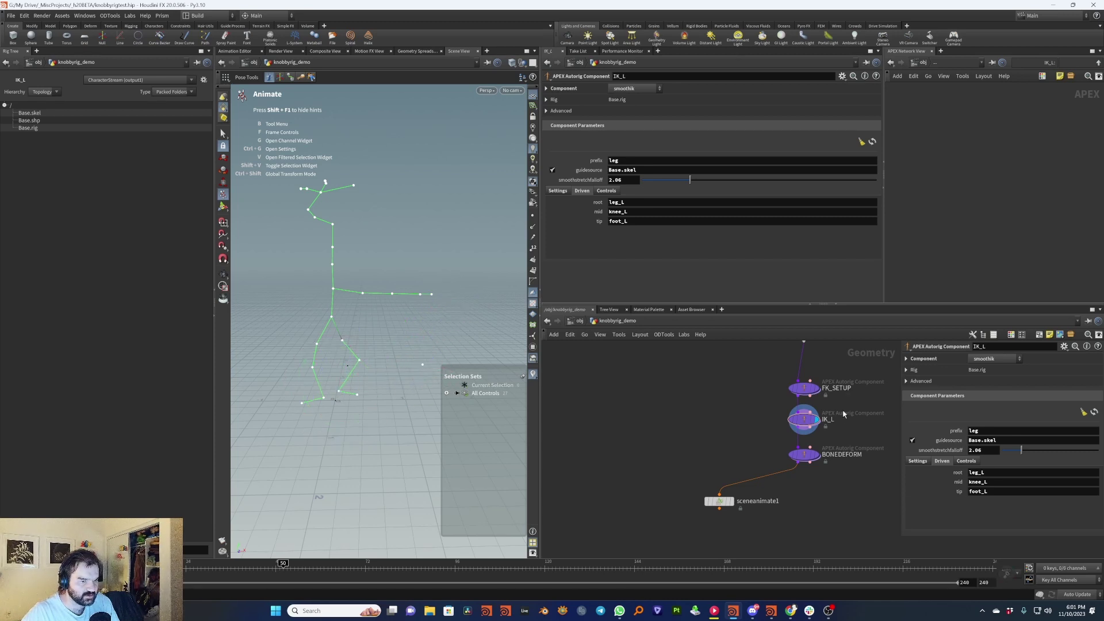
Display BONEDEFORM and sceneanimate1 in turn, and reset the animation stored in sceneanimate1.
click(805, 454)
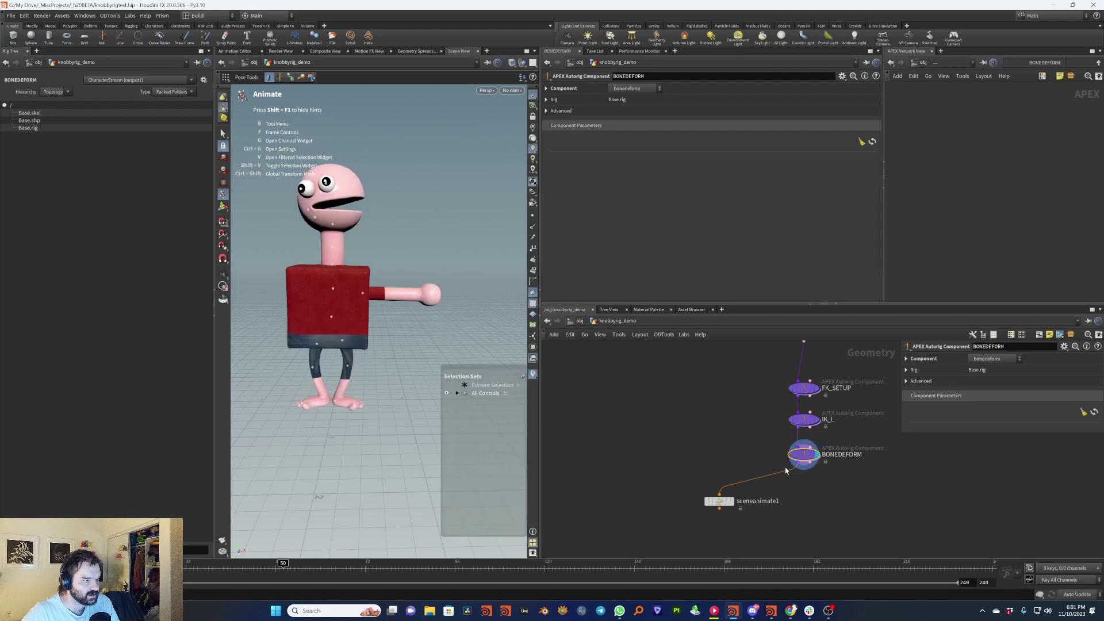
click(722, 505)
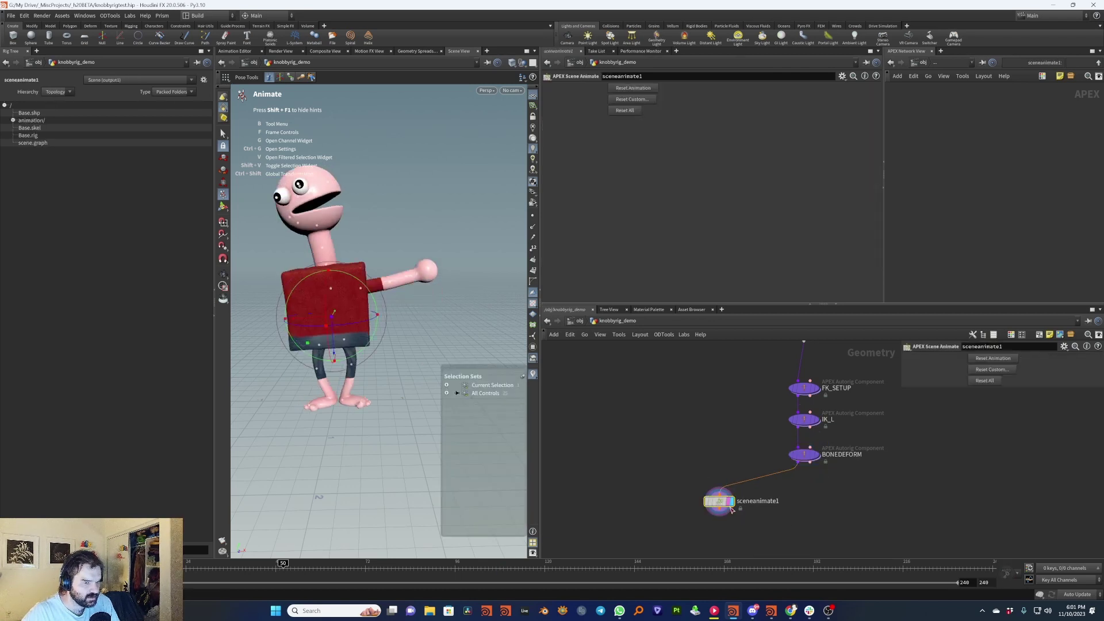
click(640, 88)
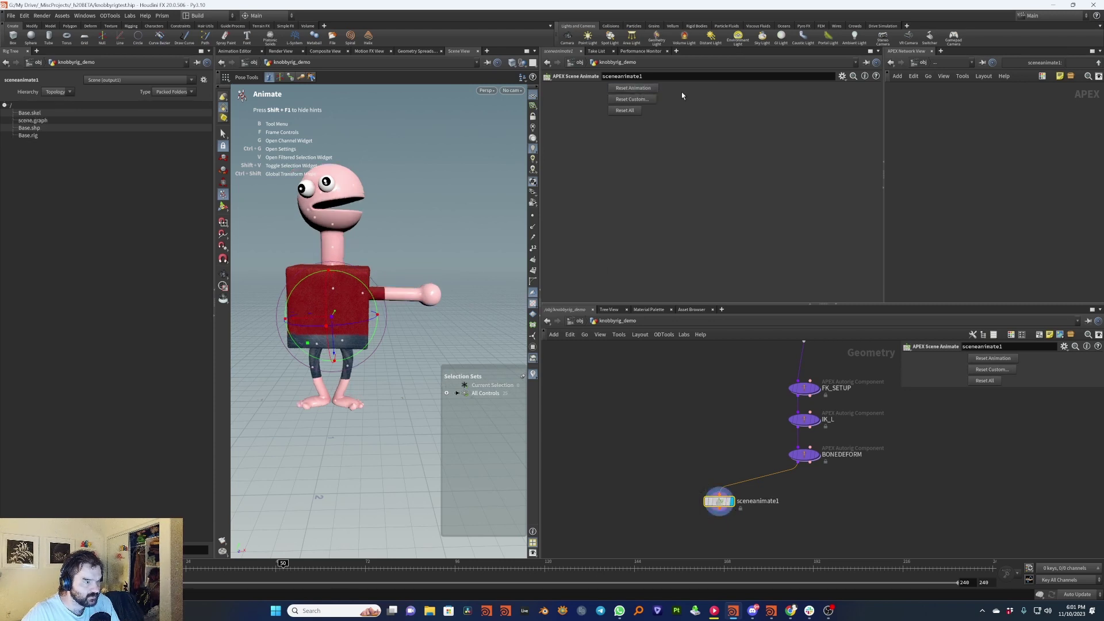
Try moving the torso and left foot controls of the character in sceneanimate1, and reset the animation.
drag(331, 330, 416, 350)
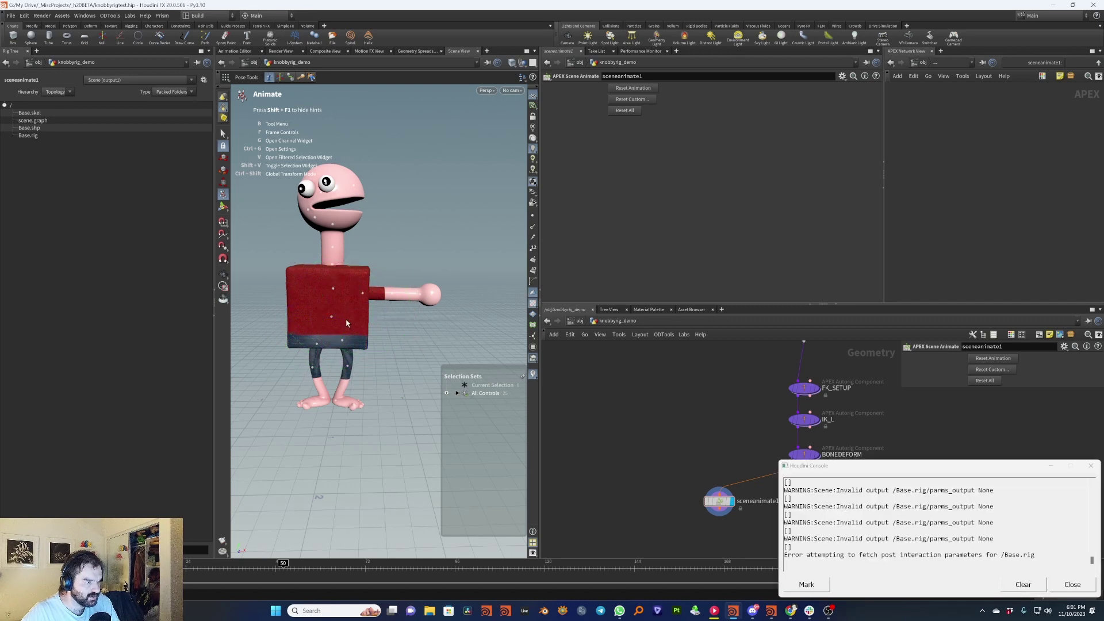
drag(332, 319, 377, 384)
click(339, 402)
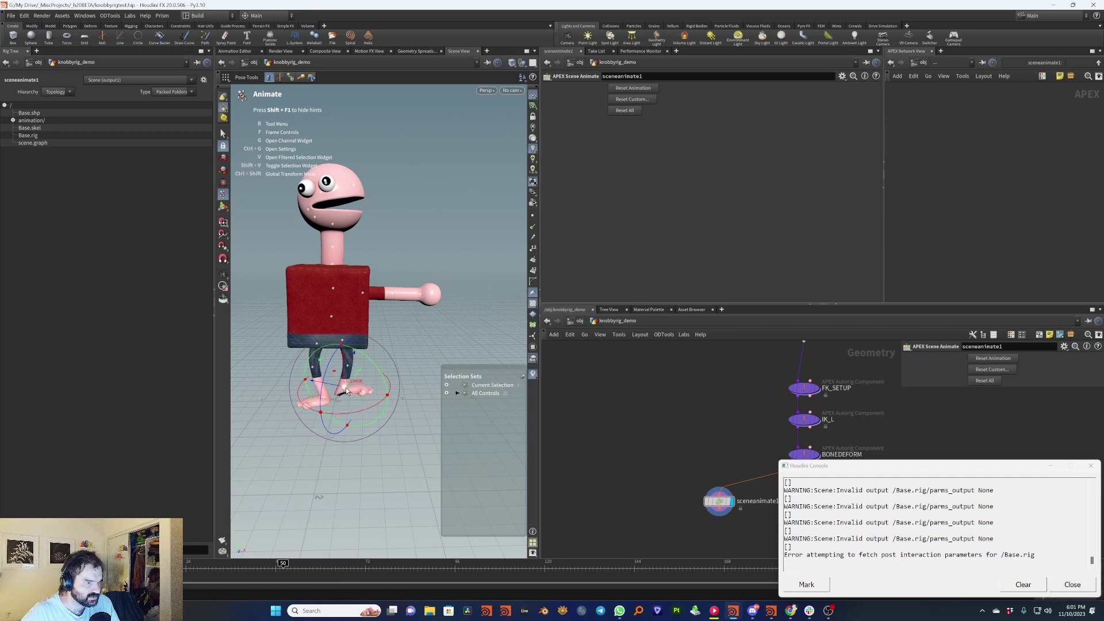
click(385, 354)
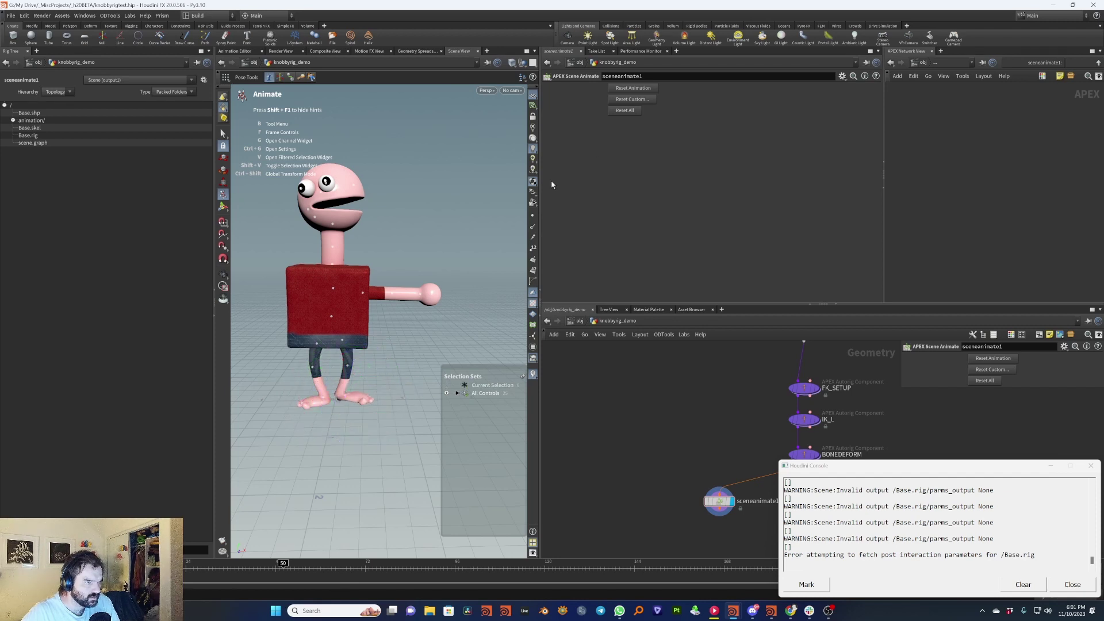
click(644, 88)
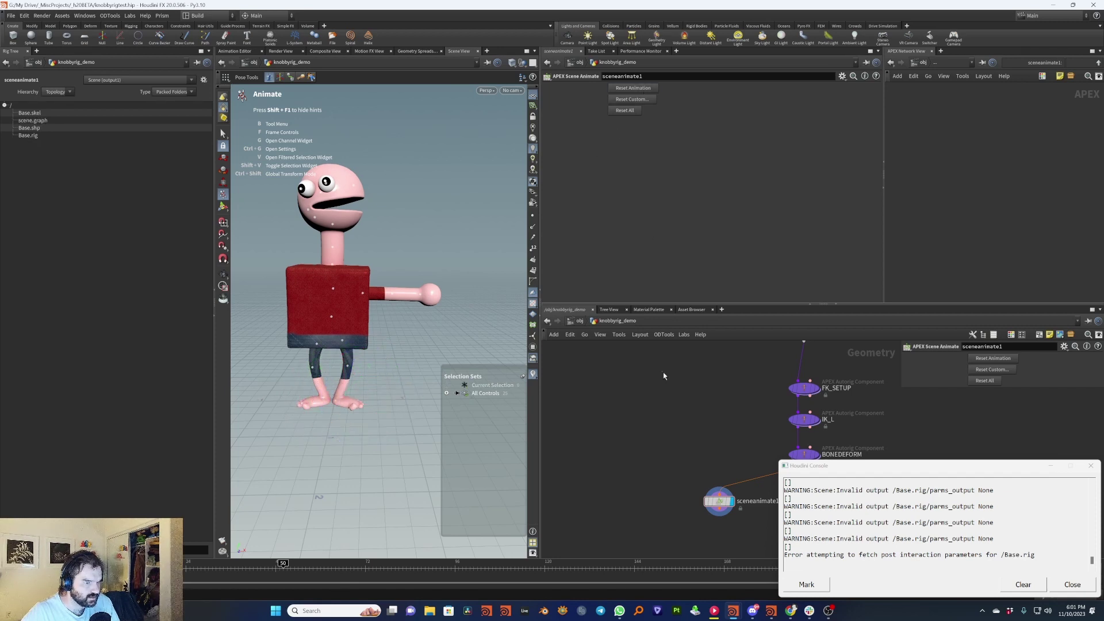
Select the character's left foot control and close the Houdini Console window.
click(336, 402)
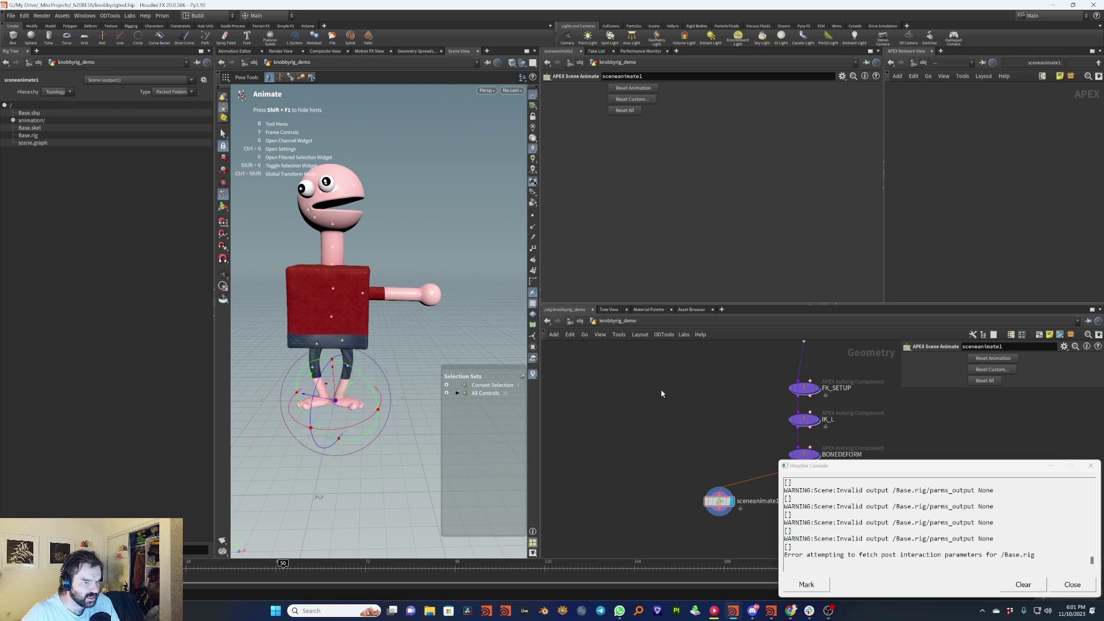
middle_drag(661, 394, 583, 362)
click(1072, 585)
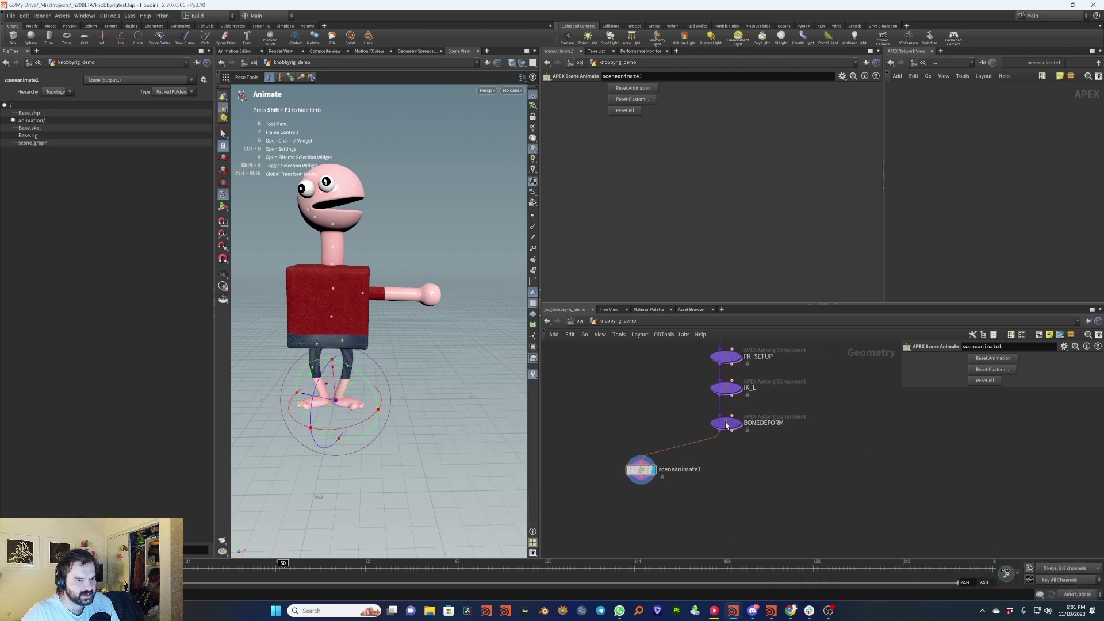
Add a new APEX Autorig Component node beside BONEDEFORM.
click(736, 421)
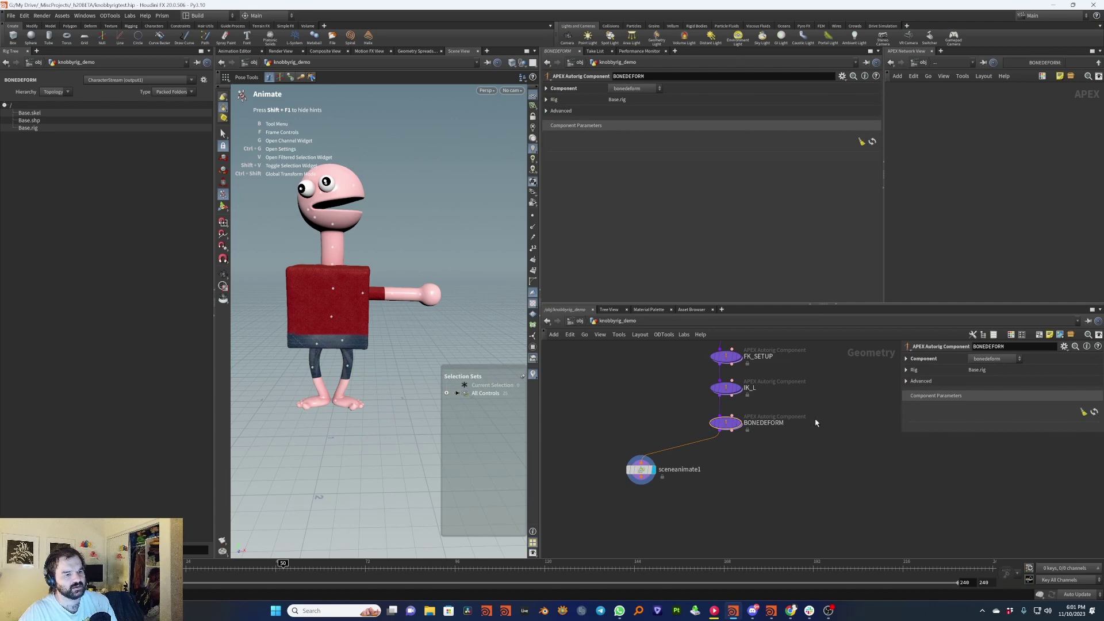
key(Tab)
text(autorig)
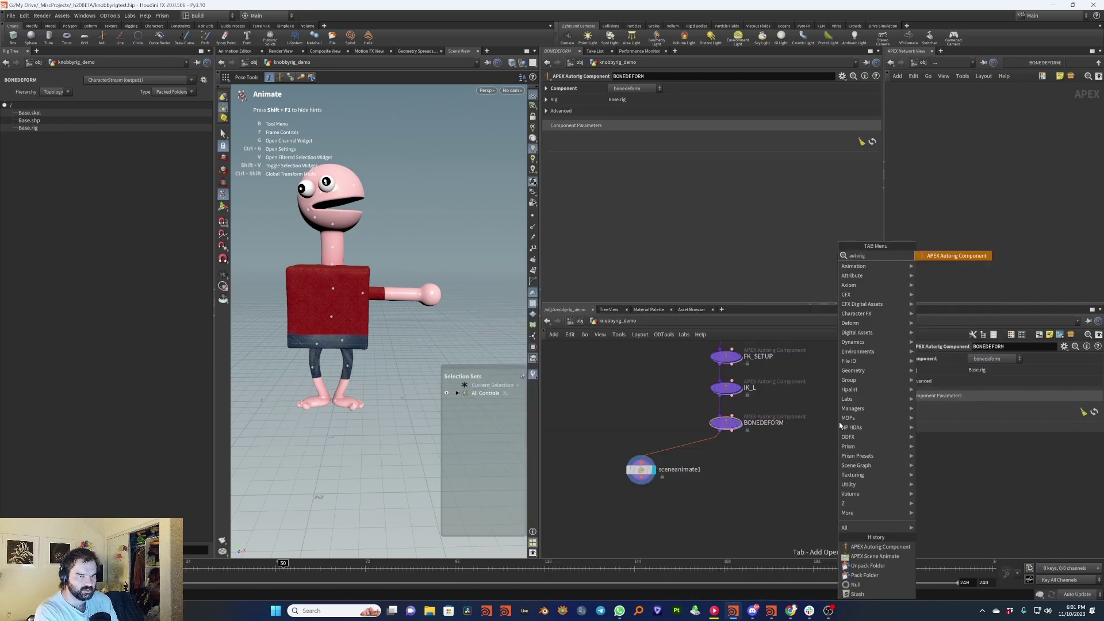
key(Return)
key(Escape)
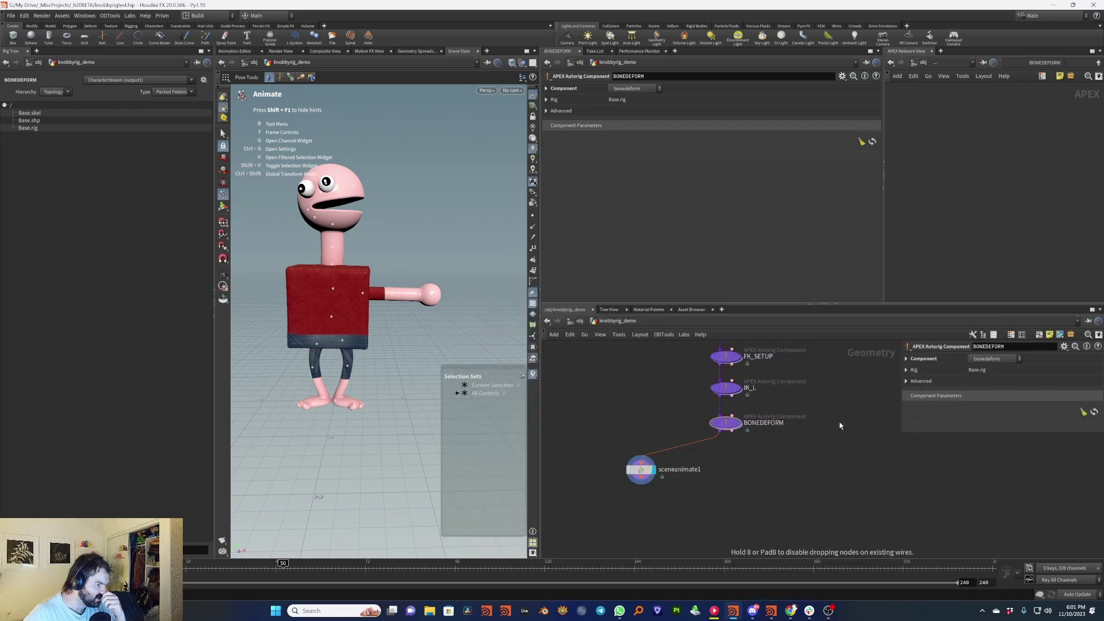
click(840, 425)
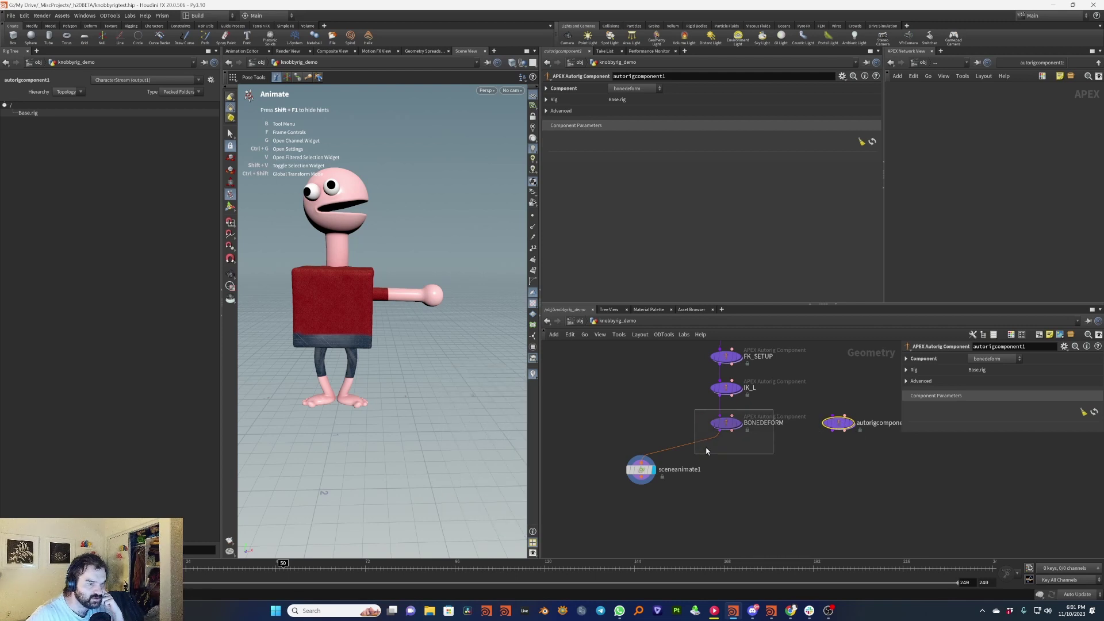
Display BONEDEFORM and refresh its component parameters.
click(727, 425)
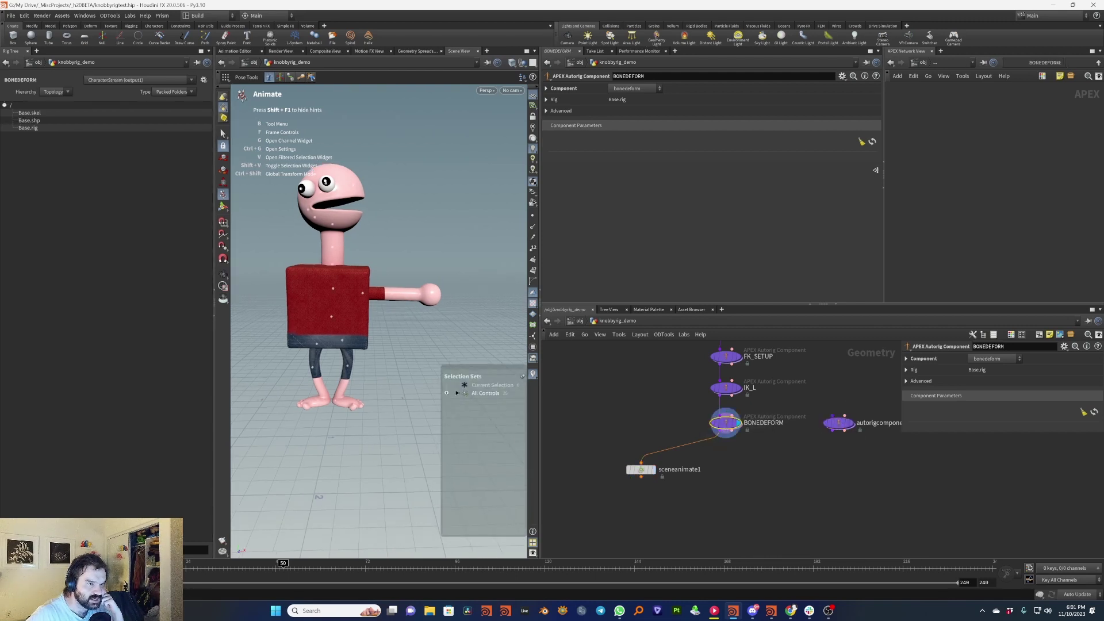
click(873, 142)
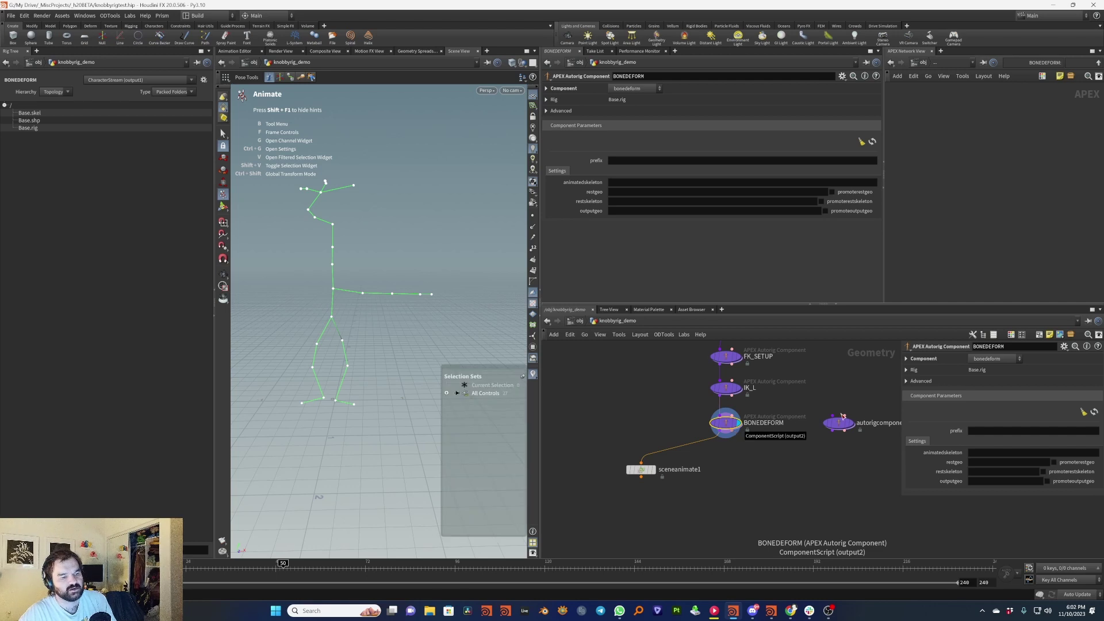
Replace BONEDEFORM with the new autorig component, wired between IK_L and sceneanimate1, and display it.
key(Delete)
click(872, 444)
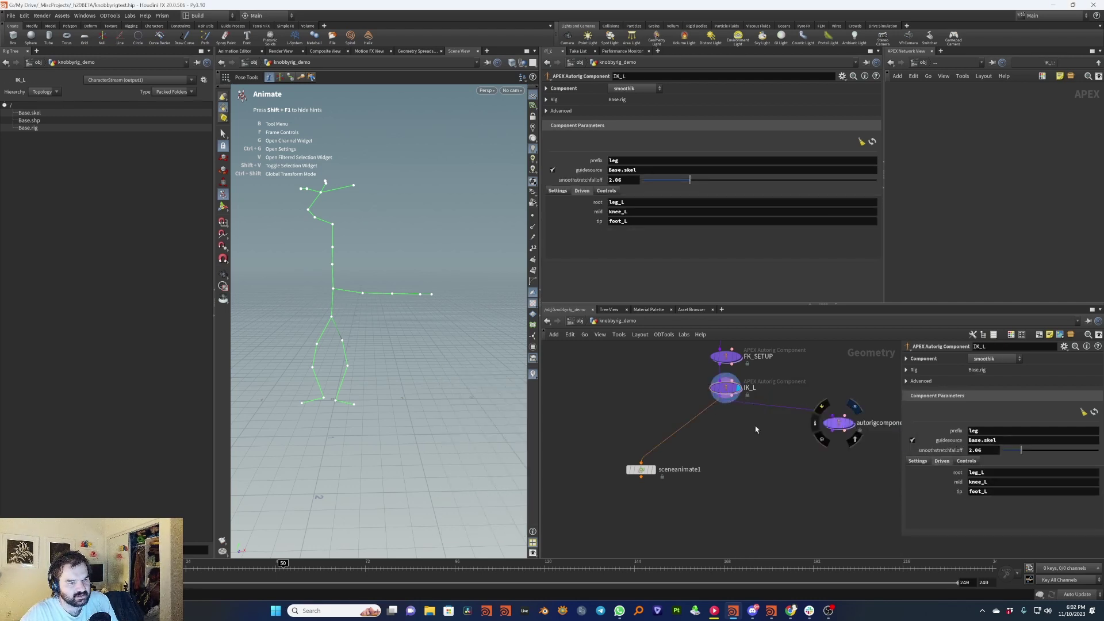
drag(843, 427, 641, 463)
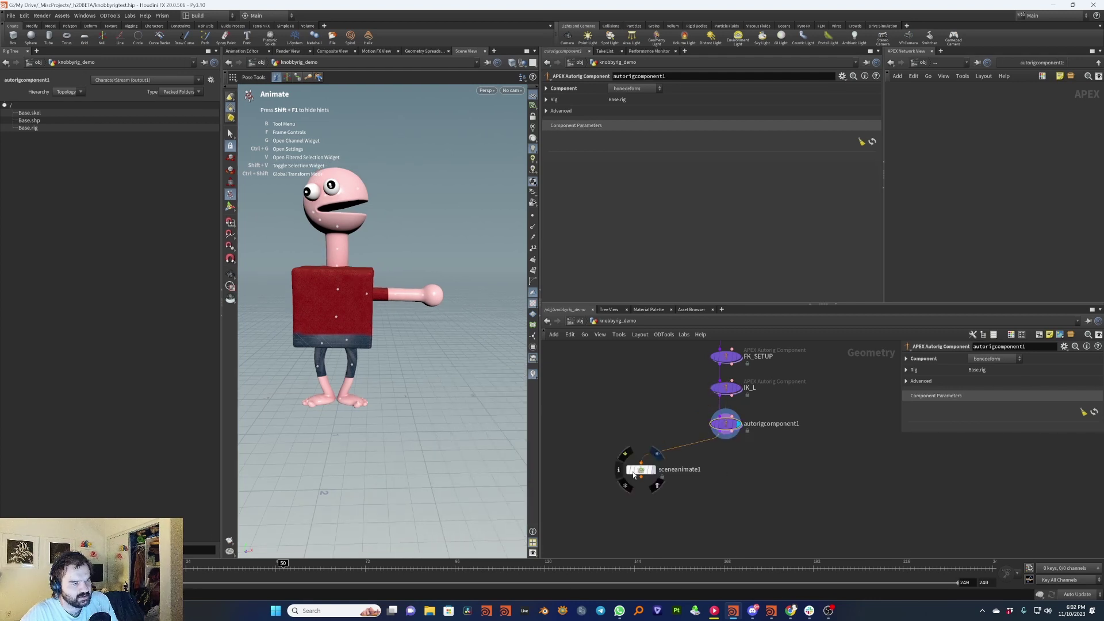
Display sceneanimate1 and test the left foot control on the character.
click(635, 474)
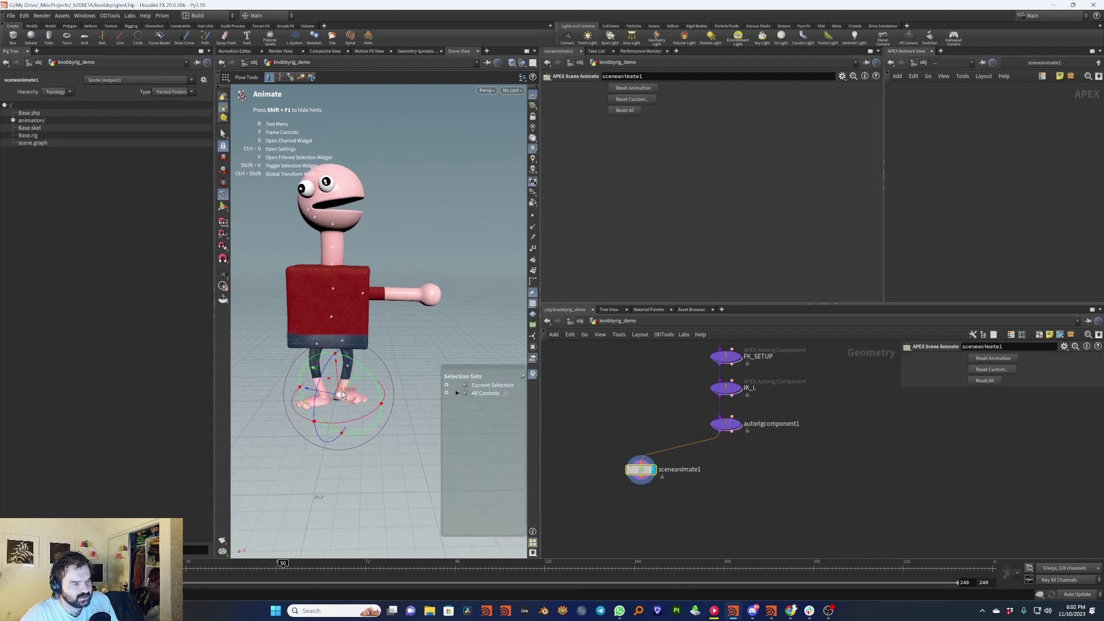
drag(343, 395, 410, 388)
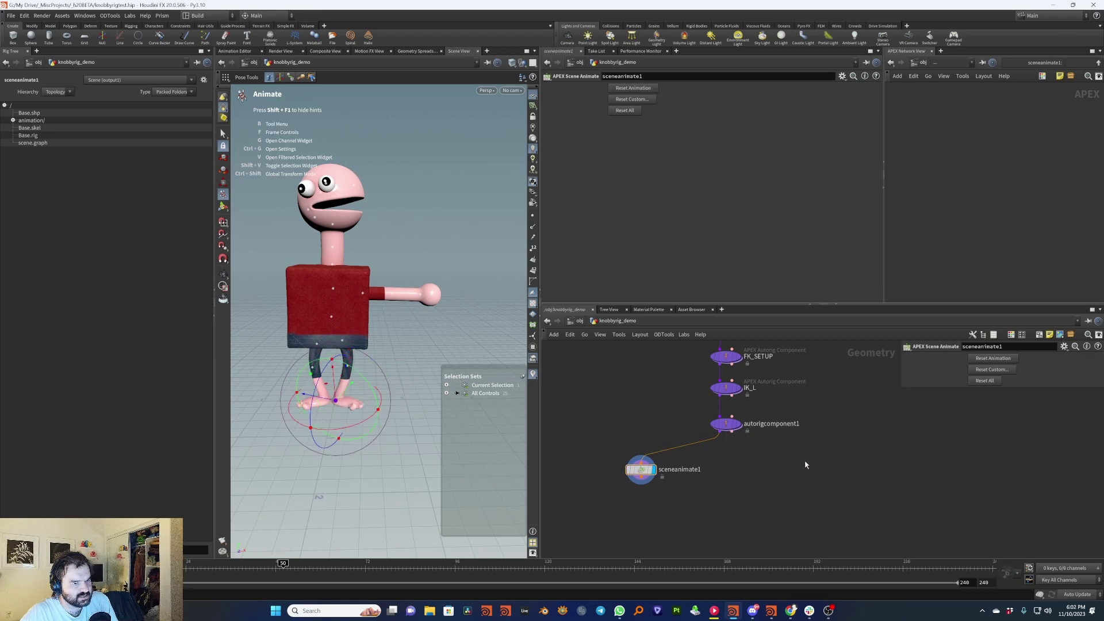
Display IK_L and test the left leg by moving its foot IK handle away from the skeleton.
drag(813, 451, 660, 420)
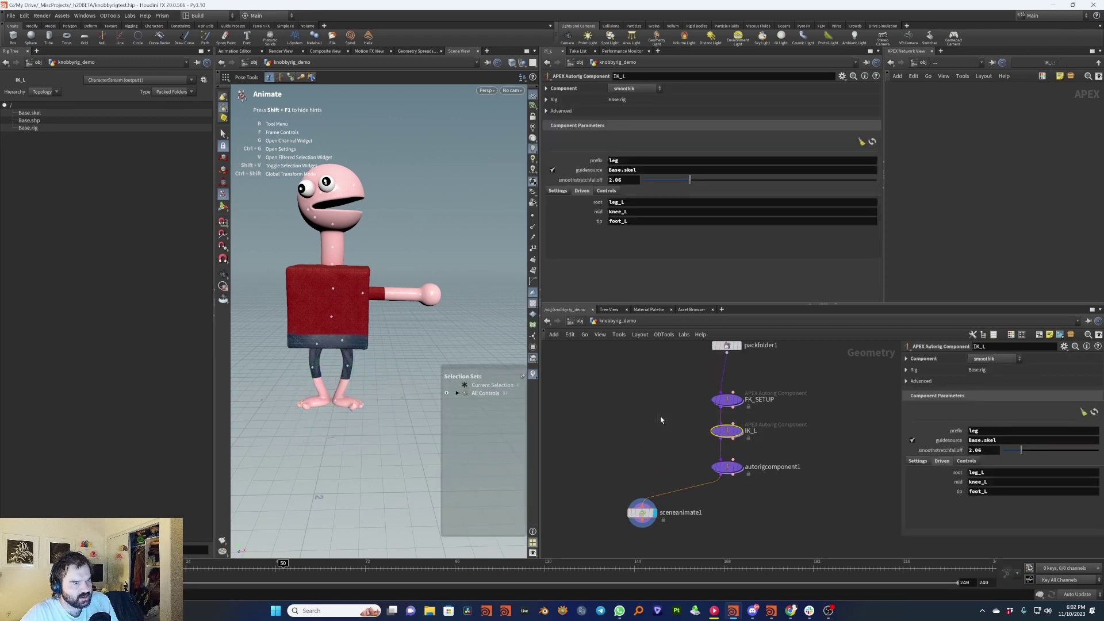
click(652, 432)
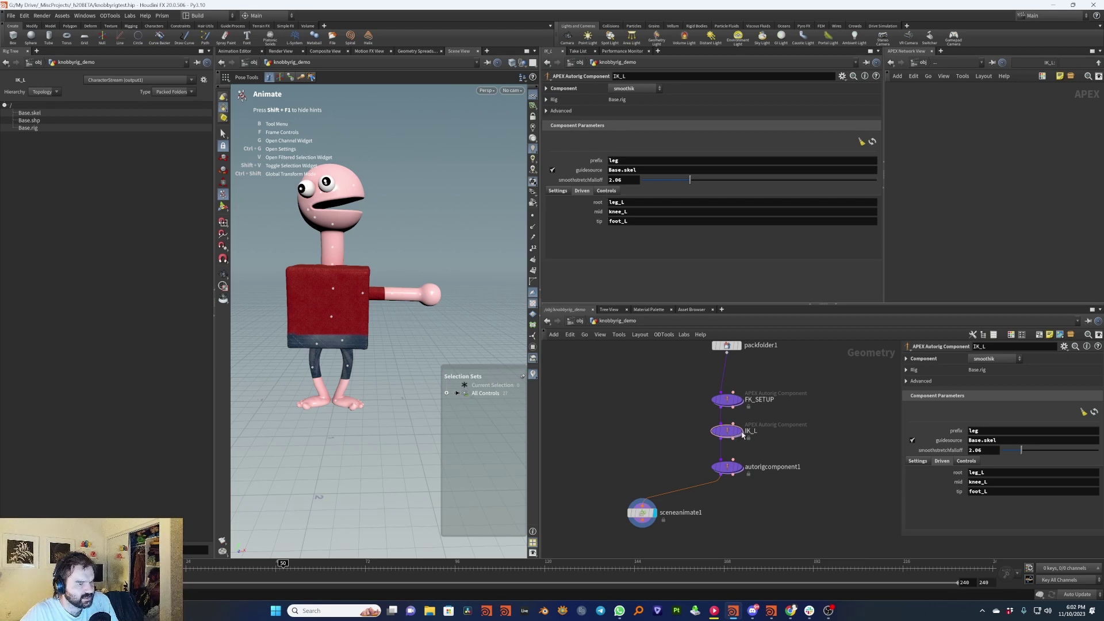
click(741, 432)
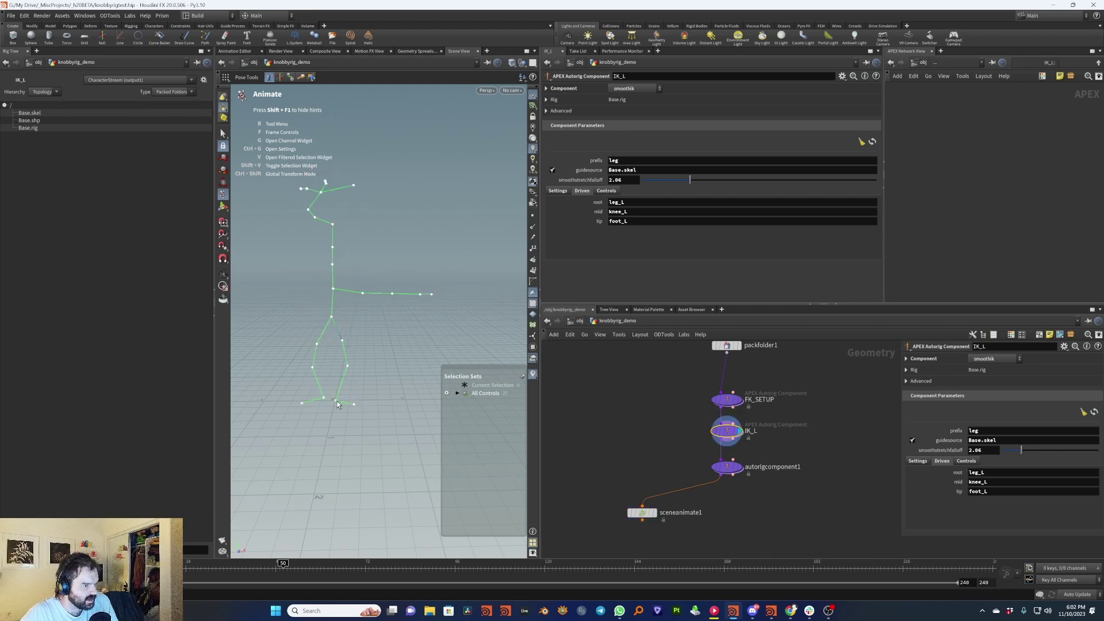
drag(337, 401, 453, 348)
click(348, 368)
click(807, 449)
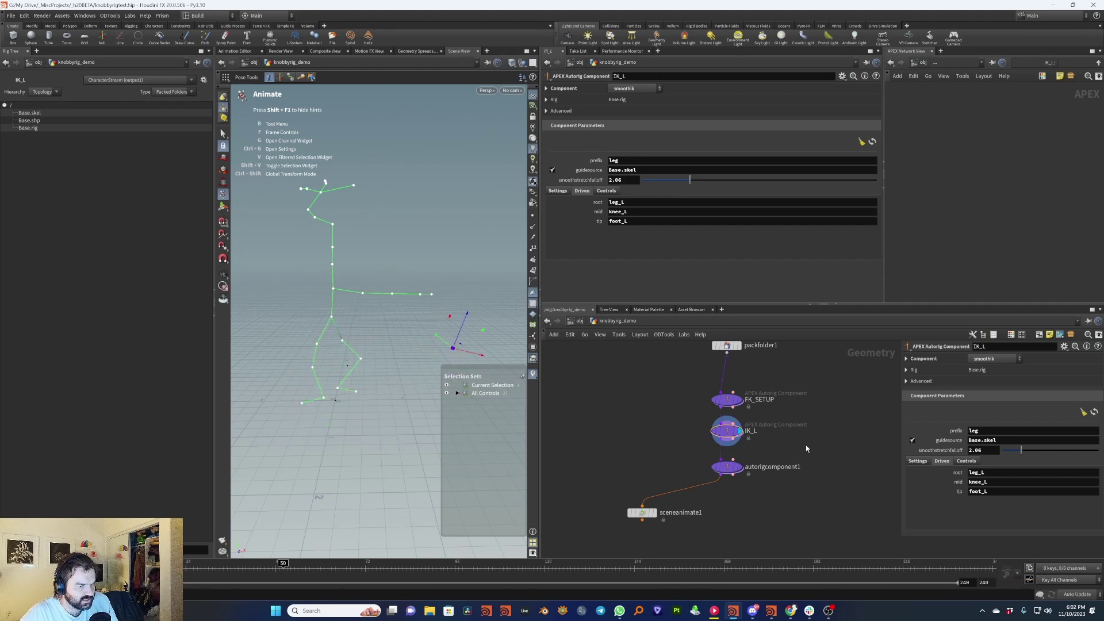
Duplicate the IK_L component, insert the copy between IK_L and autorigcomponent1, and rename it IK_R.
click(727, 432)
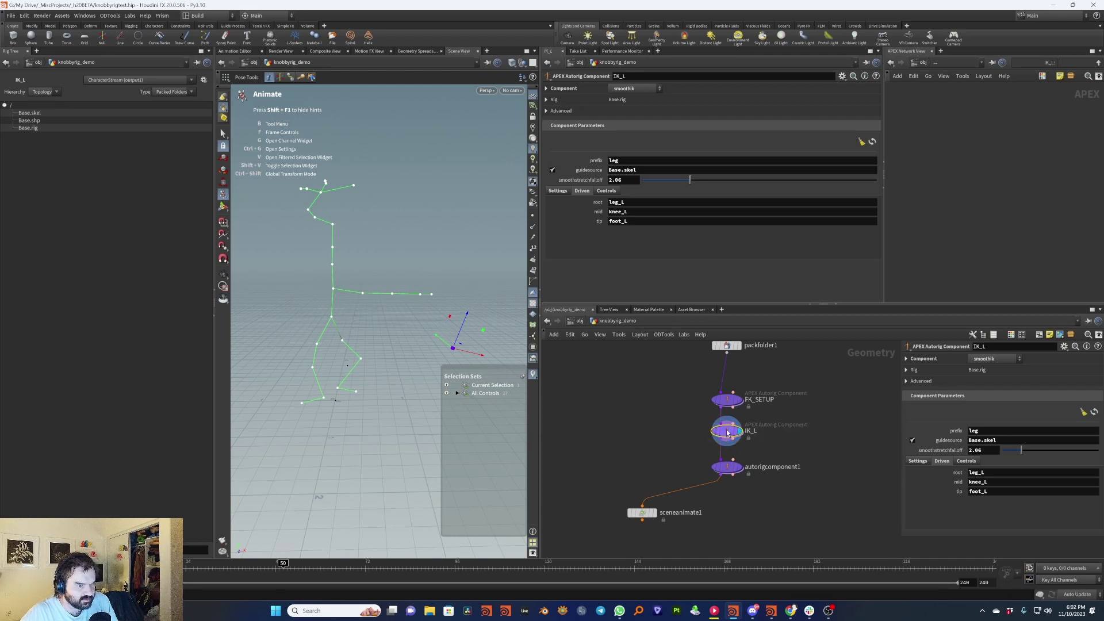
key(ctrl+c)
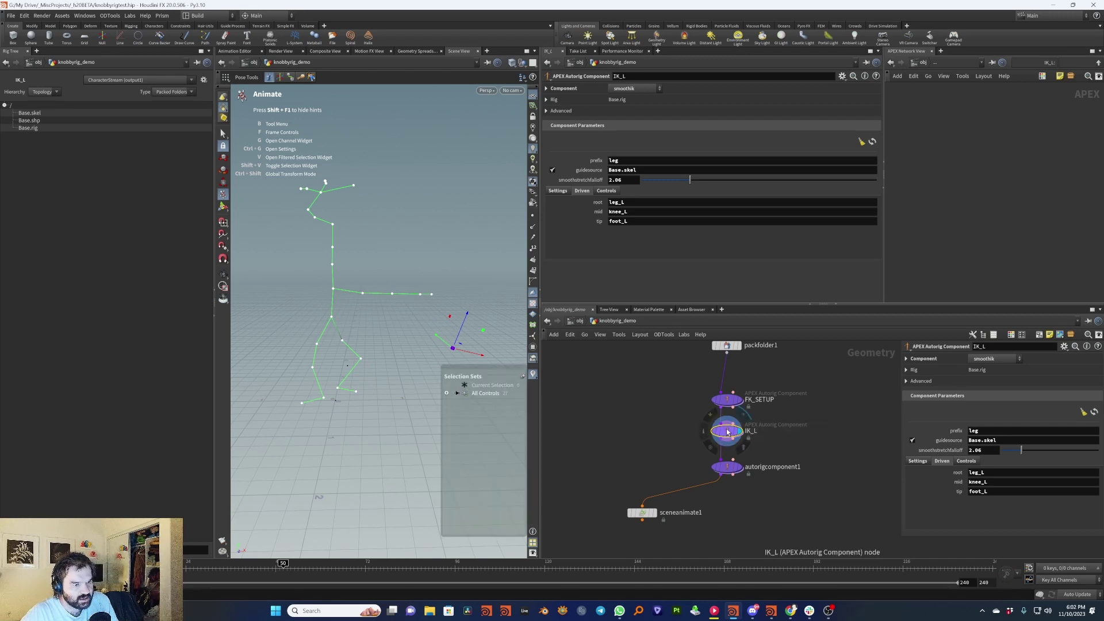
key(ctrl+v)
click(760, 447)
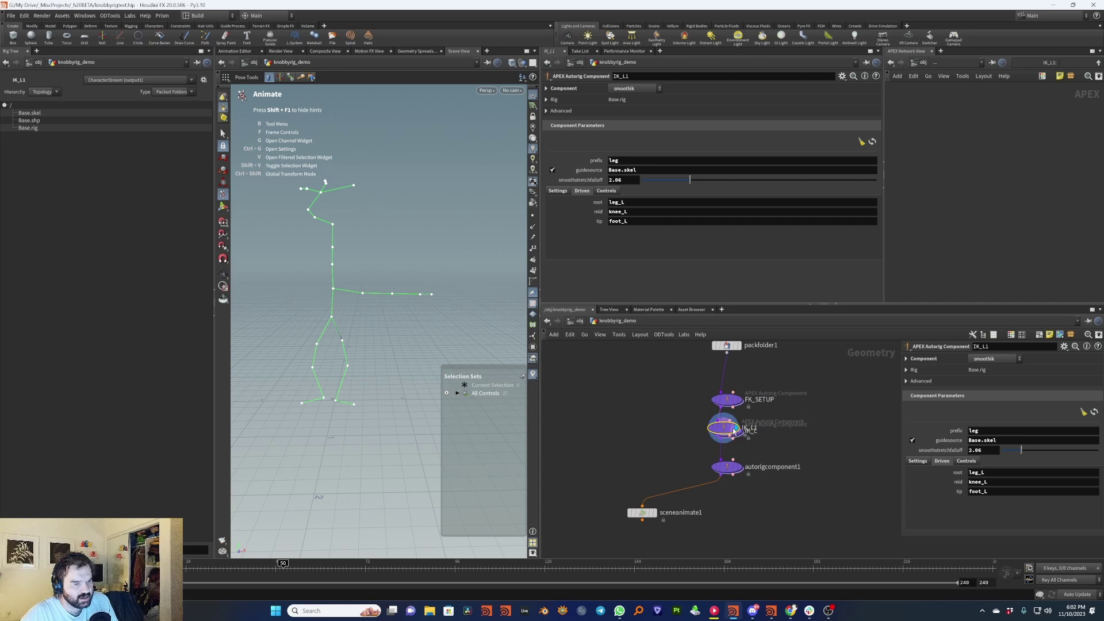
drag(745, 422, 726, 456)
double_click(751, 463)
text(IK_R)
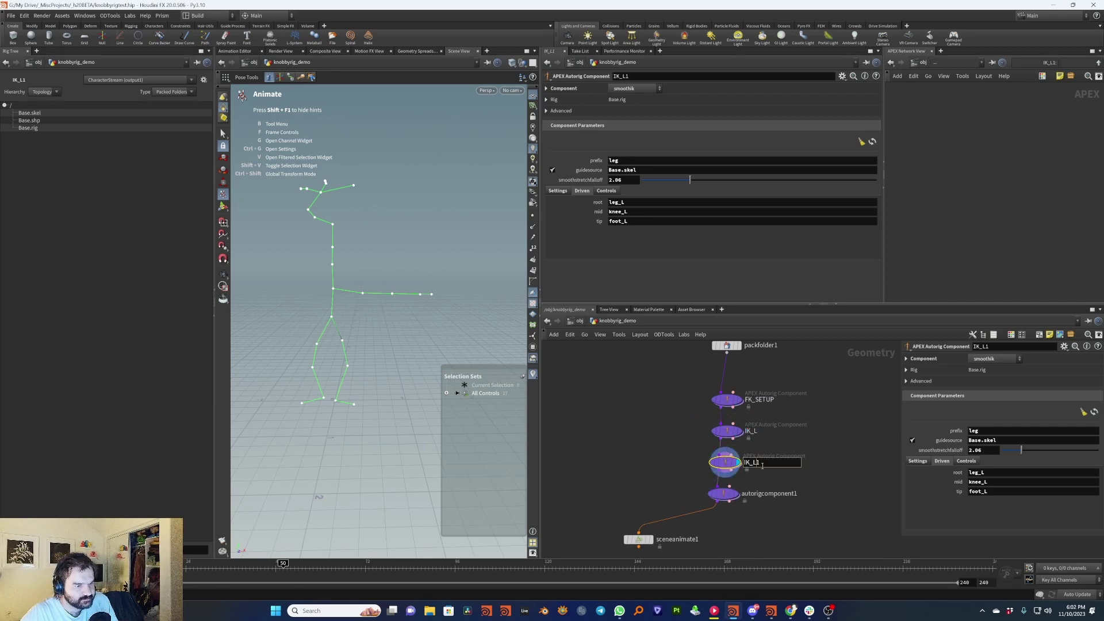
key(Return)
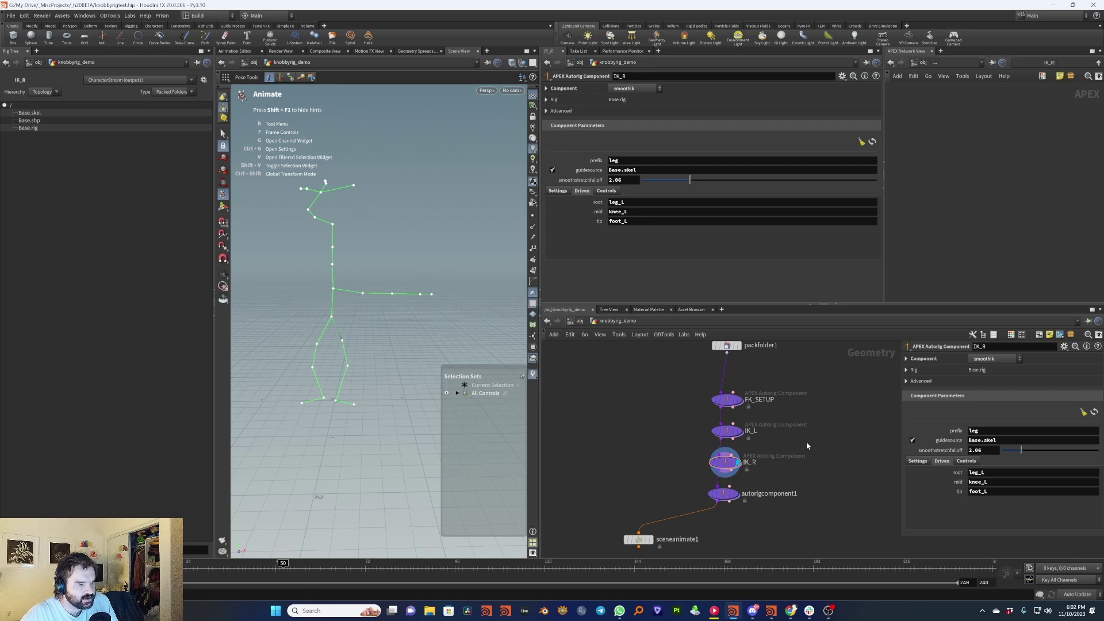
Set IK_R's driven joints to leg_R for the root, knee_R for the mid and foot_R for the tip.
click(624, 203)
key(BackSpace)
text(R)
click(626, 212)
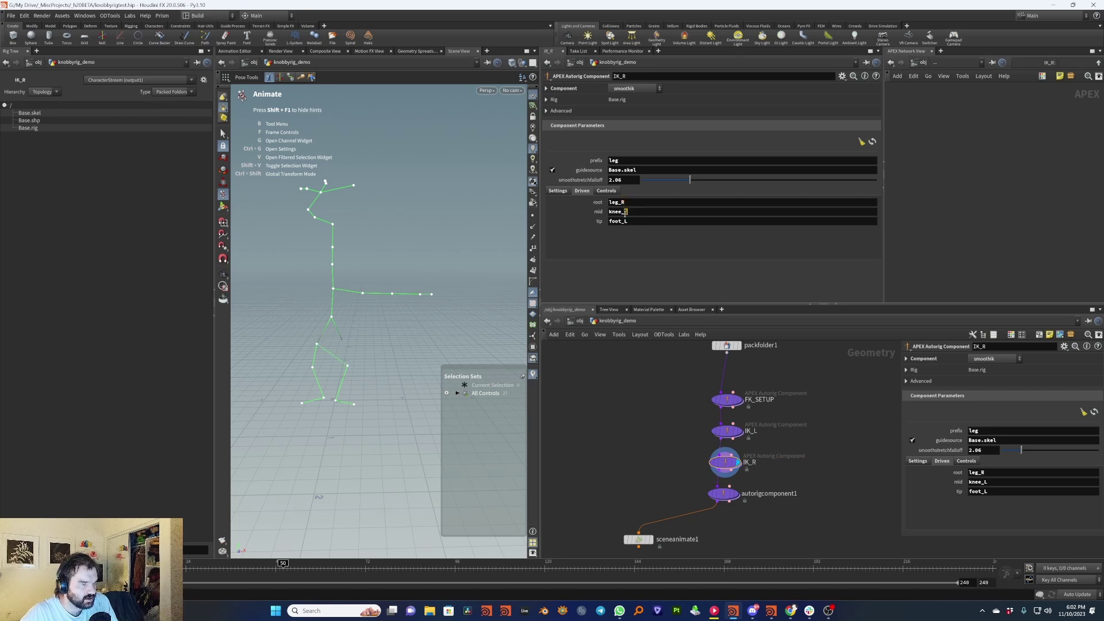
key(BackSpace)
text(R)
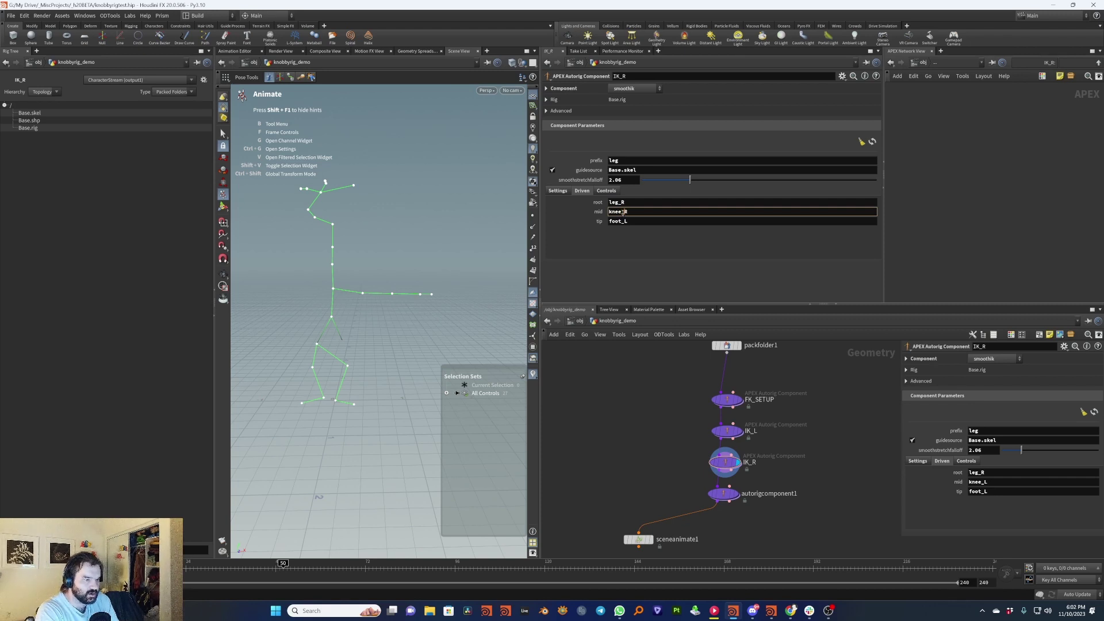
click(627, 222)
key(BackSpace)
text(R)
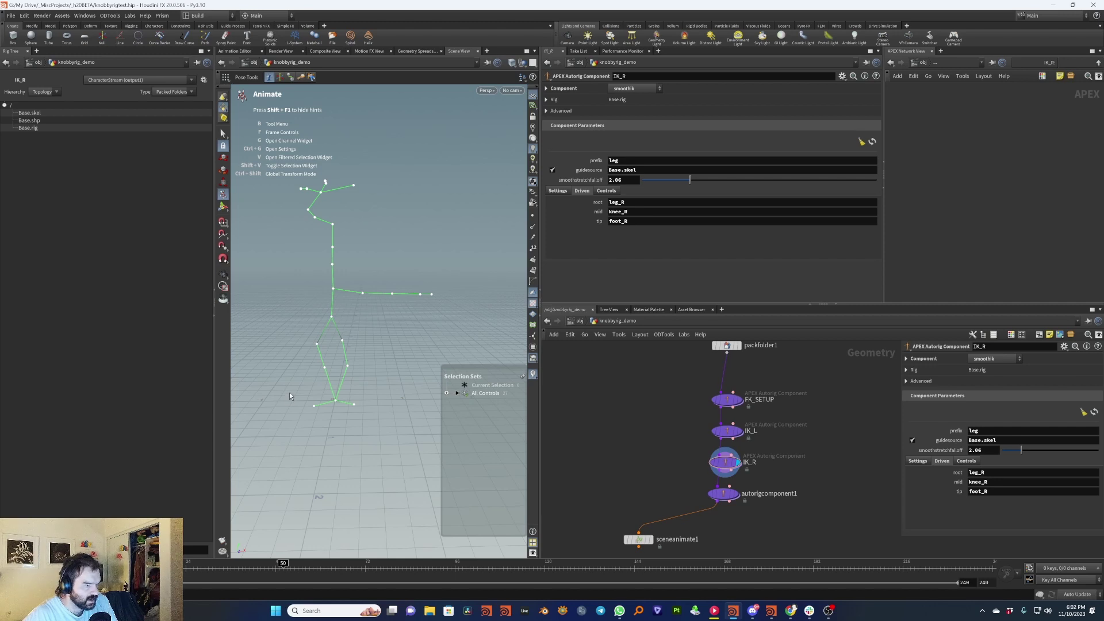
Test the leg setup in the viewport by manipulating the foot, knee and hip controls of the skeleton.
click(336, 401)
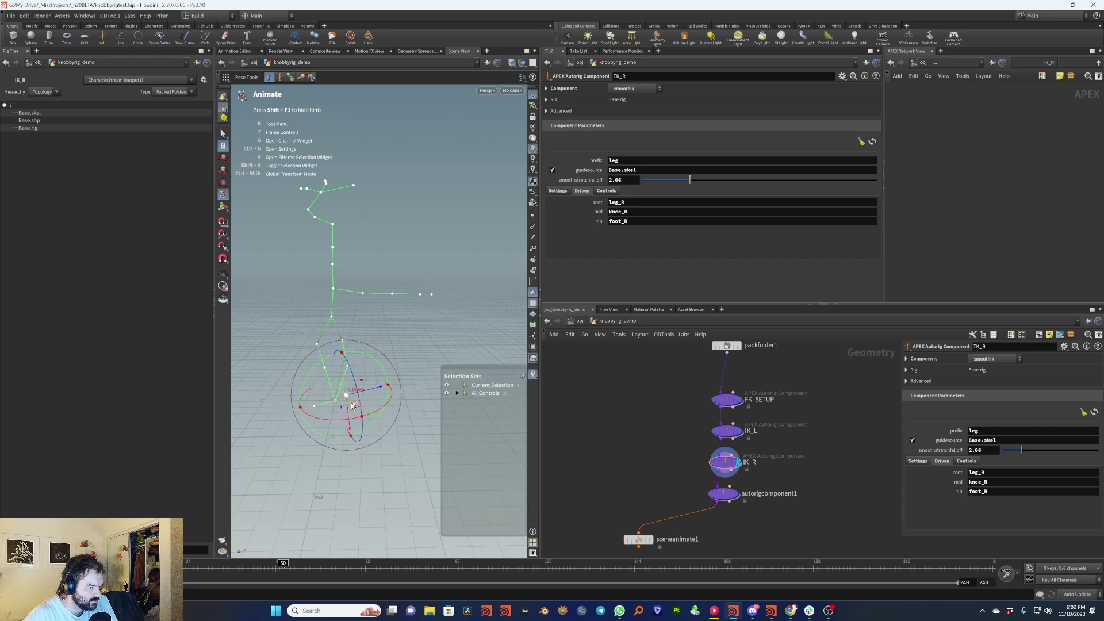
click(357, 396)
click(337, 401)
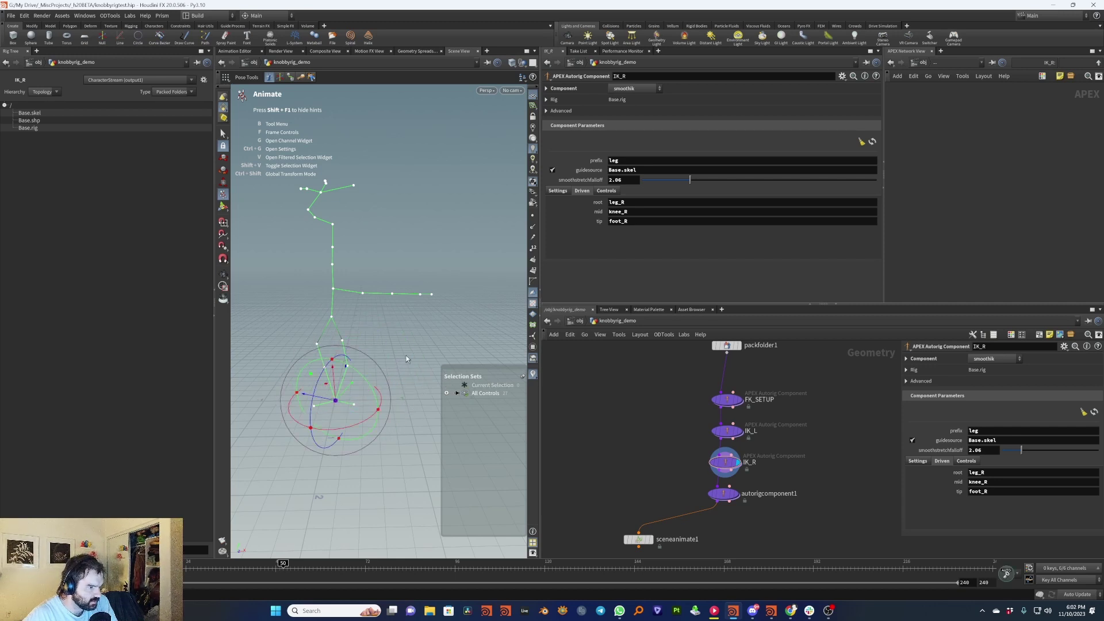
click(406, 355)
click(326, 368)
drag(323, 370, 299, 373)
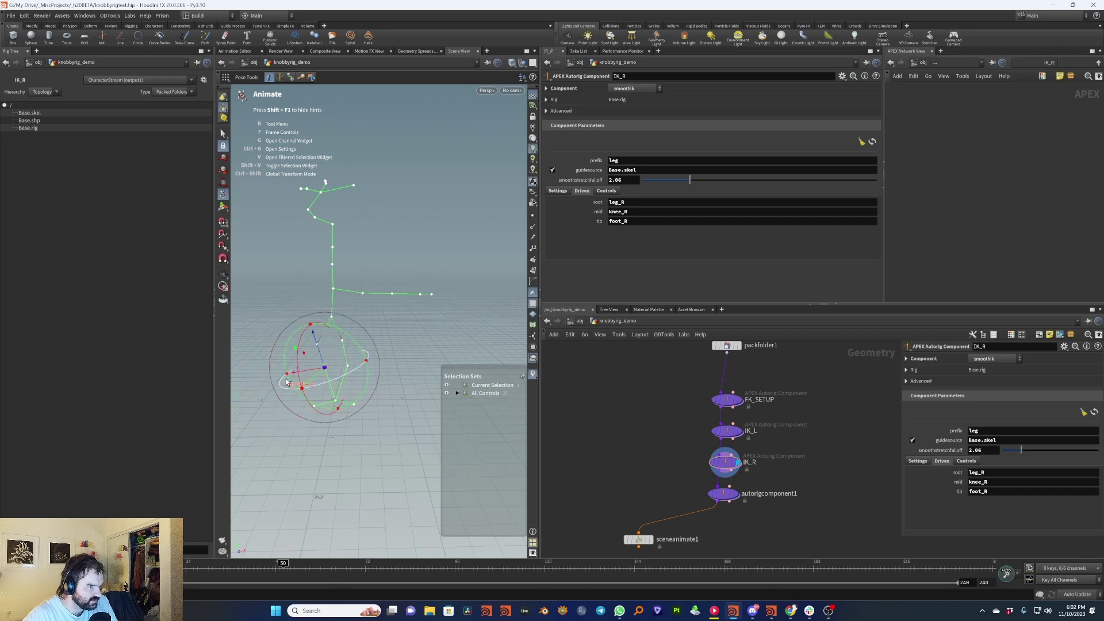
click(346, 368)
click(354, 367)
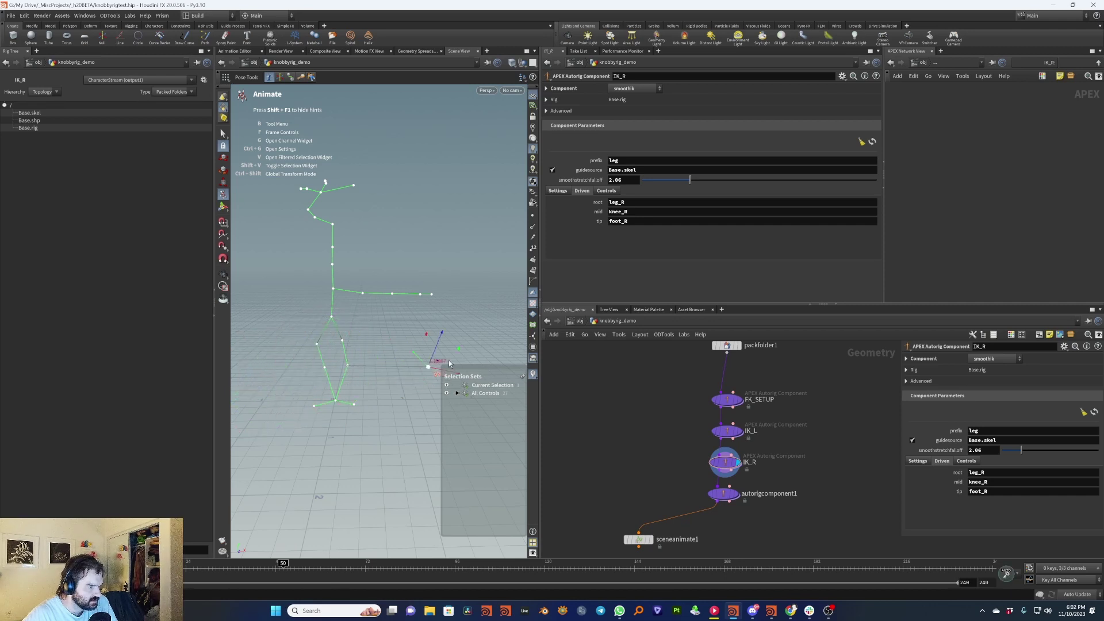
click(347, 366)
click(368, 335)
mouse_move(334, 323)
mouse_down()
mouse_move(333, 340)
mouse_move(332, 324)
mouse_up()
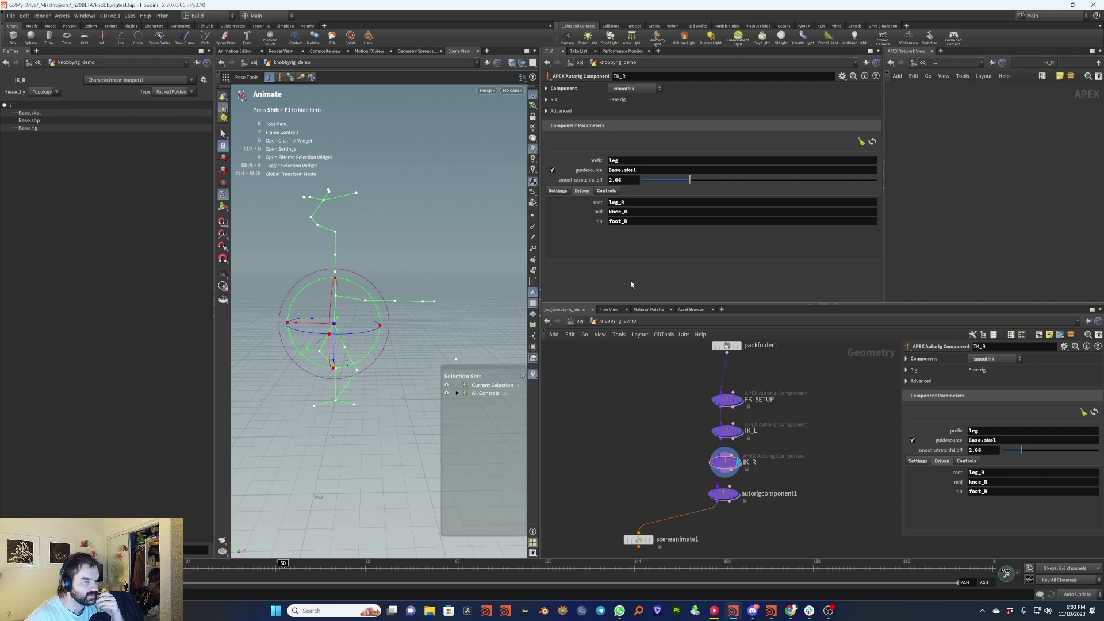
Check IK_R's control settings, move the control beside the knees, and expand the current selection set to identify that control.
click(598, 192)
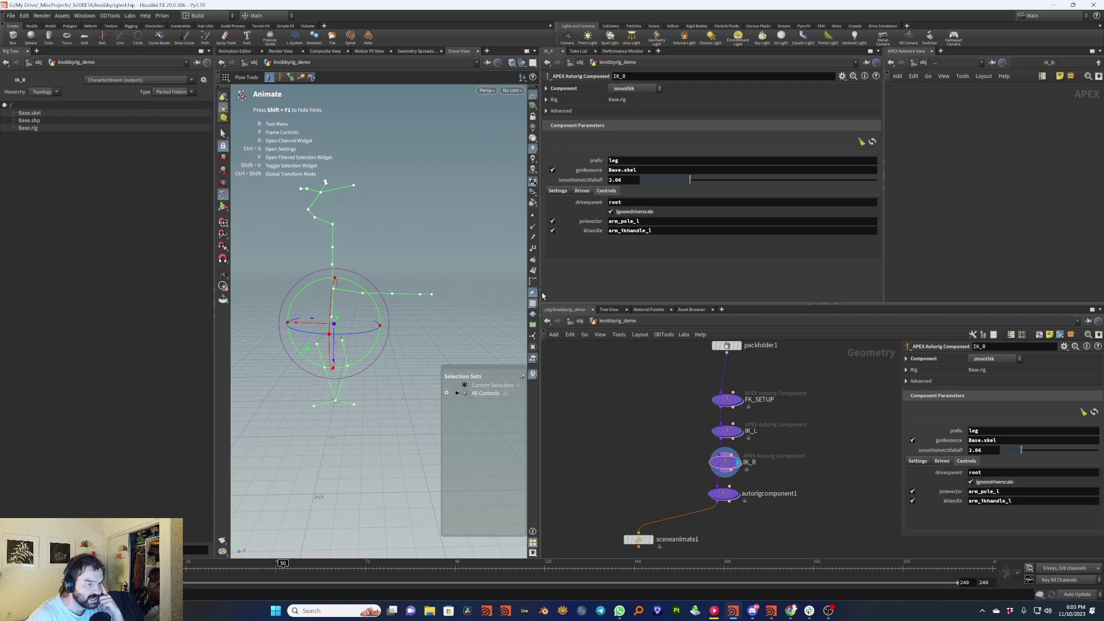
click(582, 190)
click(347, 366)
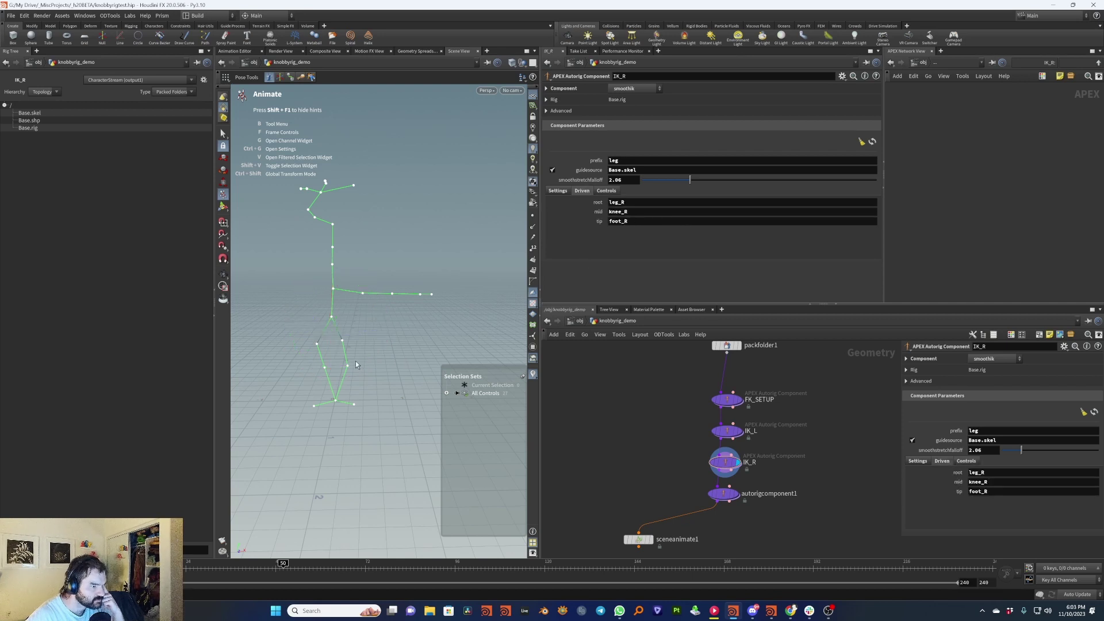
drag(349, 369, 396, 369)
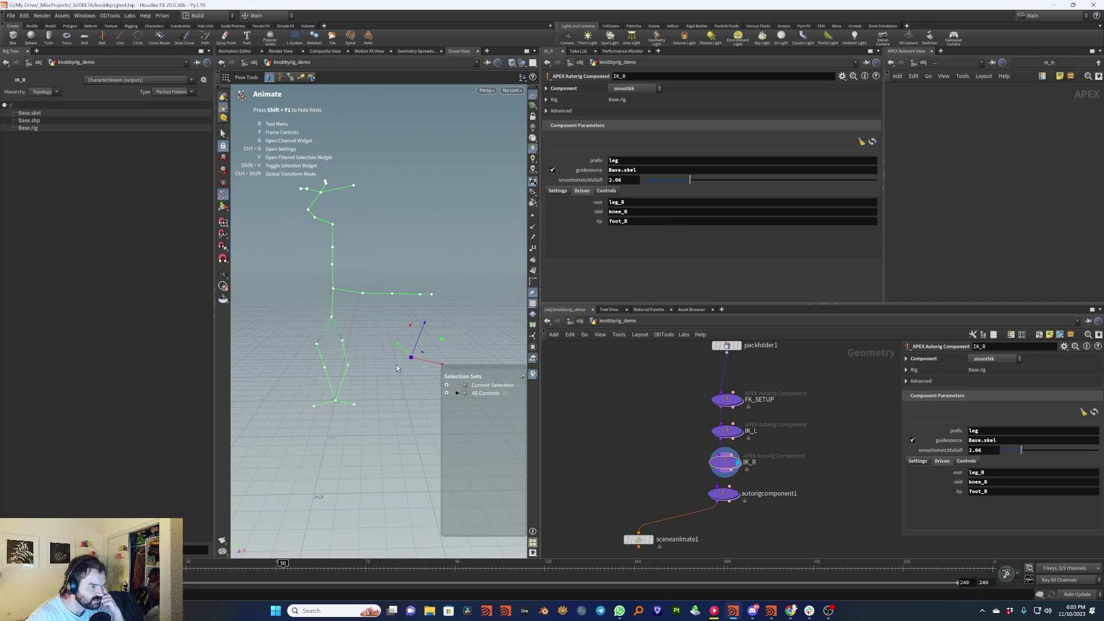
click(350, 370)
click(413, 360)
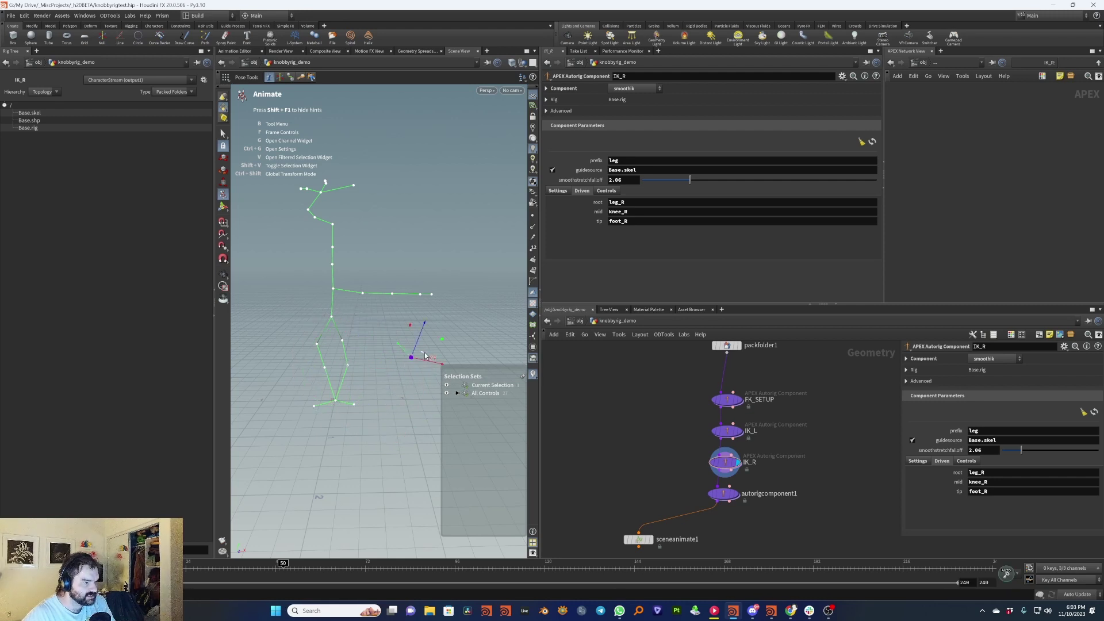
mouse_move(425, 356)
mouse_down()
mouse_move(454, 352)
mouse_move(411, 374)
mouse_move(436, 368)
mouse_up()
click(460, 385)
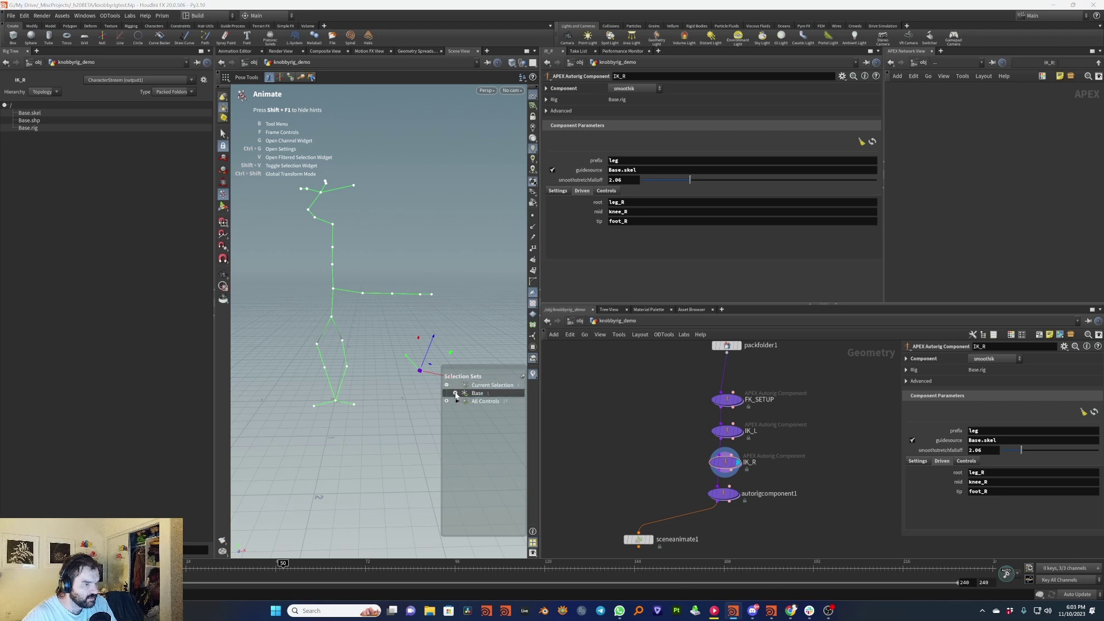
click(455, 394)
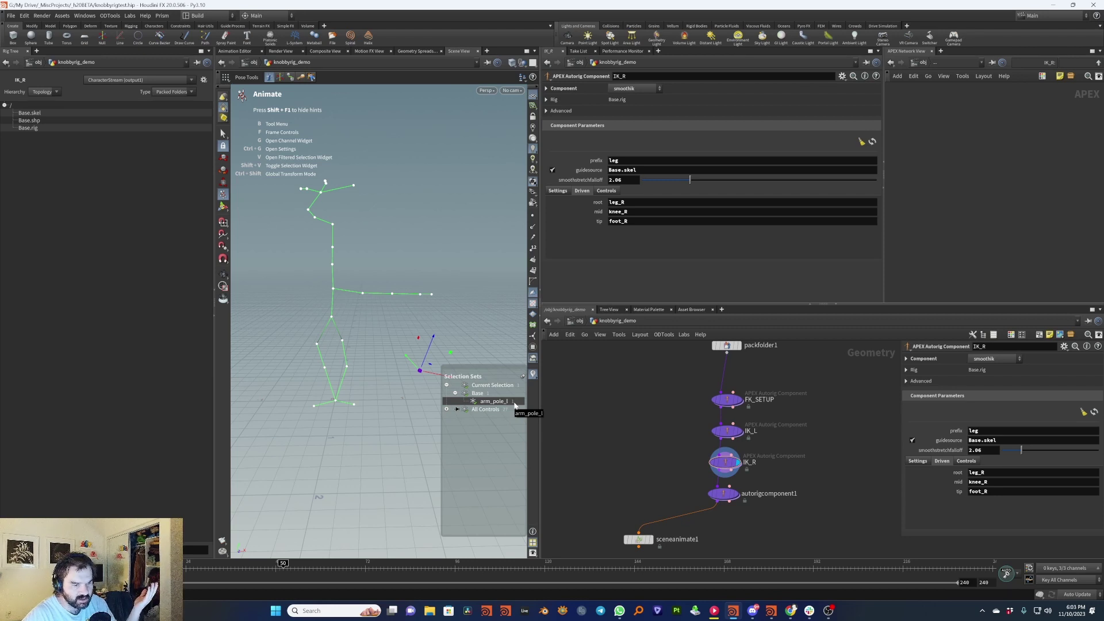
Rename IK_R's pole vector control to leg_pole_r.
click(611, 192)
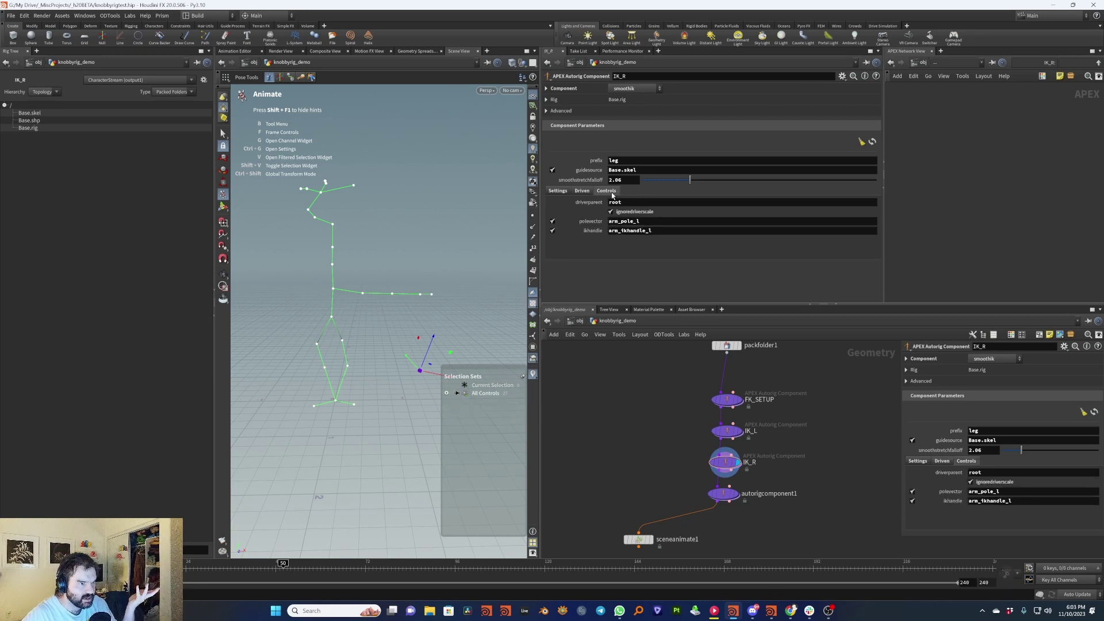
click(582, 191)
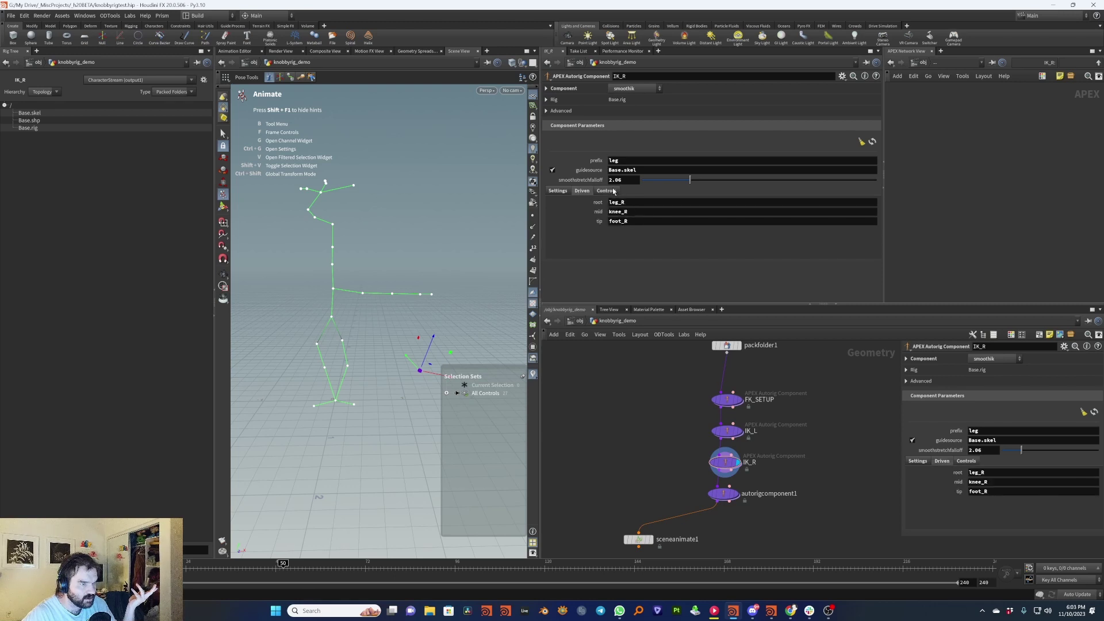
click(607, 191)
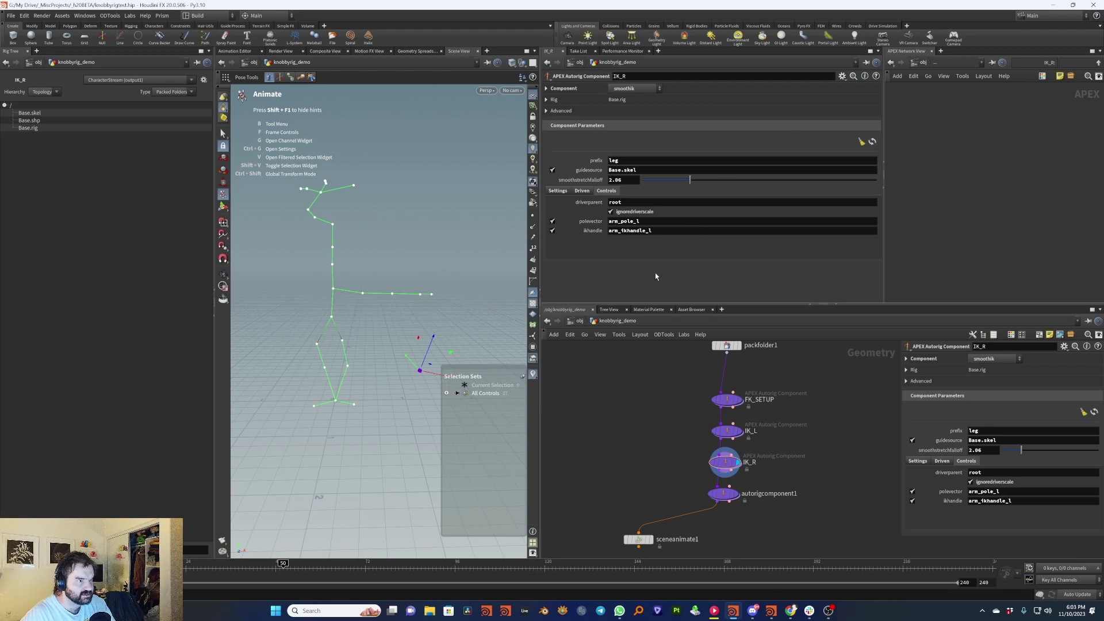
click(666, 224)
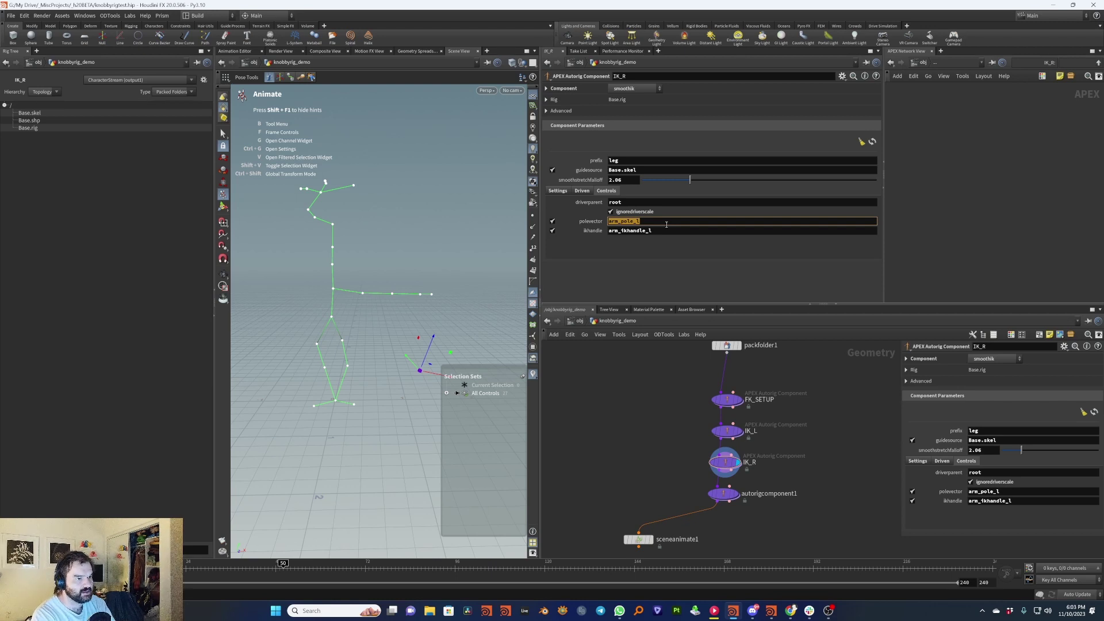
click(666, 224)
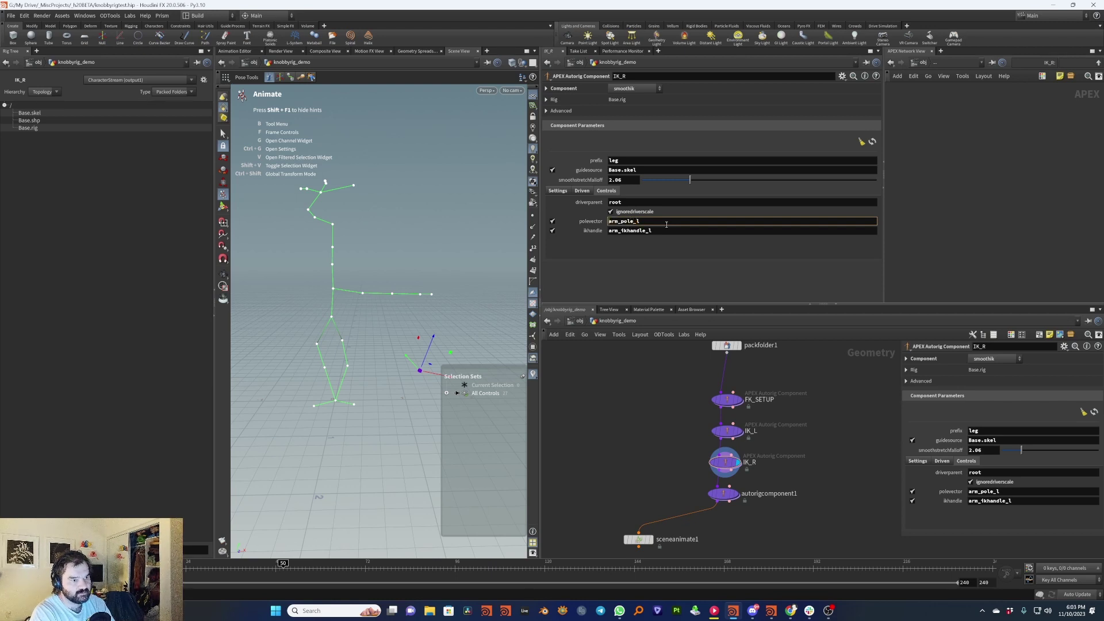
key(Home)
key(shift+Right)
key(shift+Right)
key(shift+Right)
text(leg)
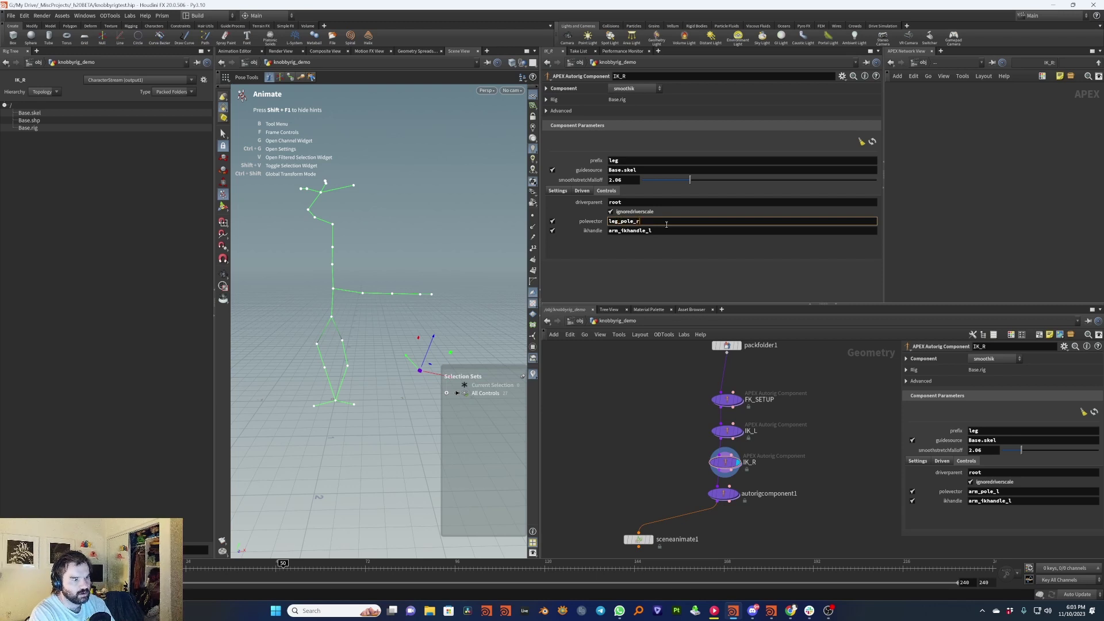
click(621, 232)
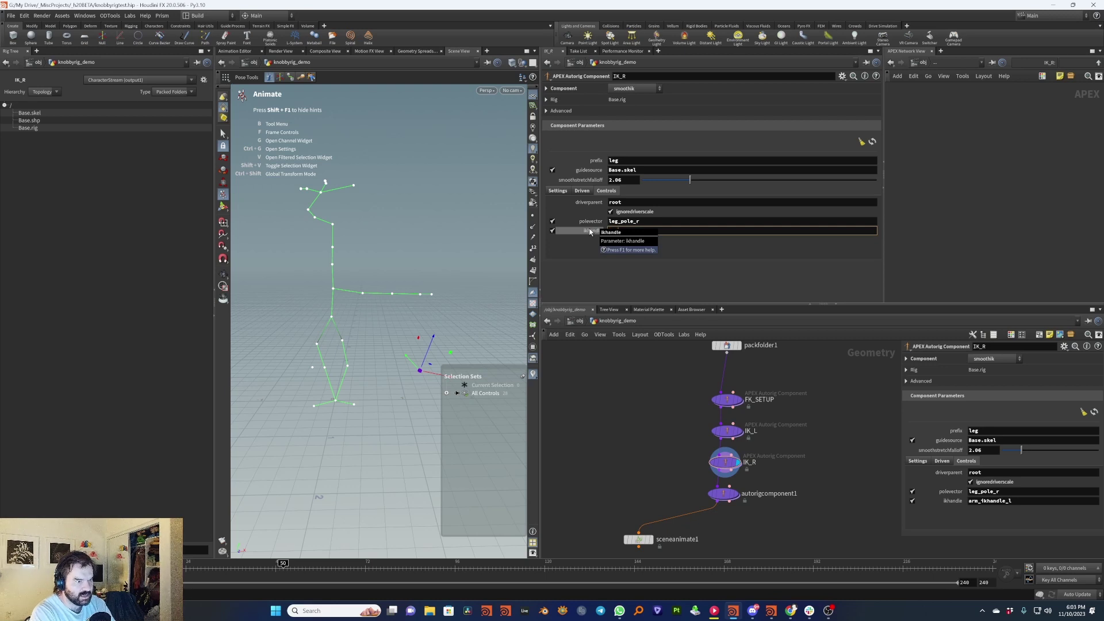
Set the IK handle control name of the IK_R component to leg_ikhandle_r, with a lowercase suffix.
drag(655, 232, 649, 231)
text(R)
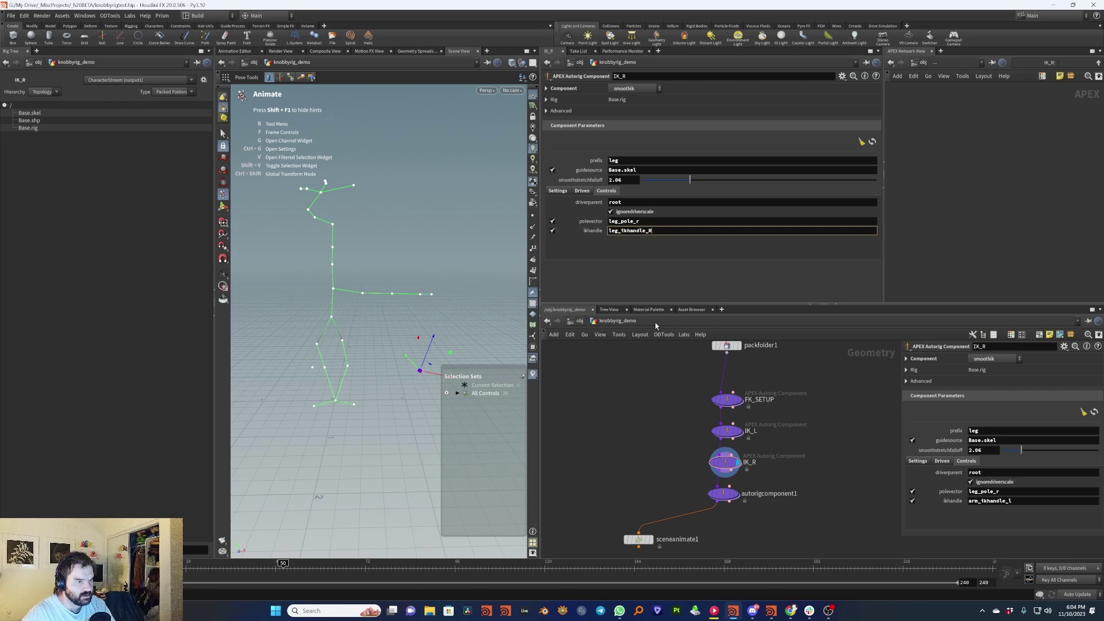
key(Return)
key(Caps_Lock)
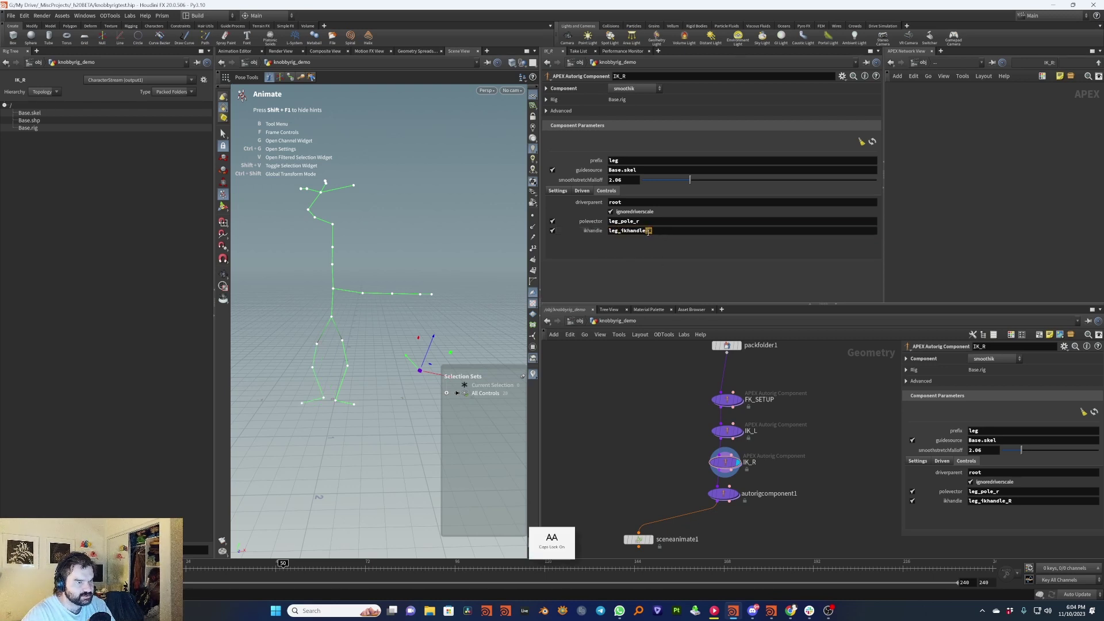
click(660, 232)
drag(660, 233, 651, 232)
key(Caps_Lock)
text(r)
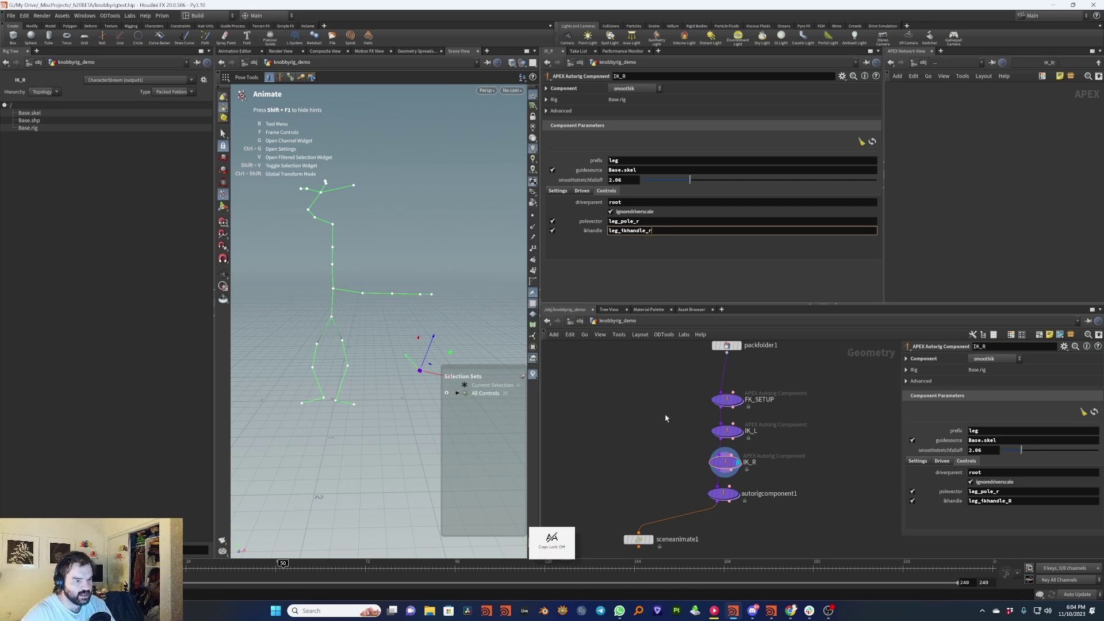
key(Return)
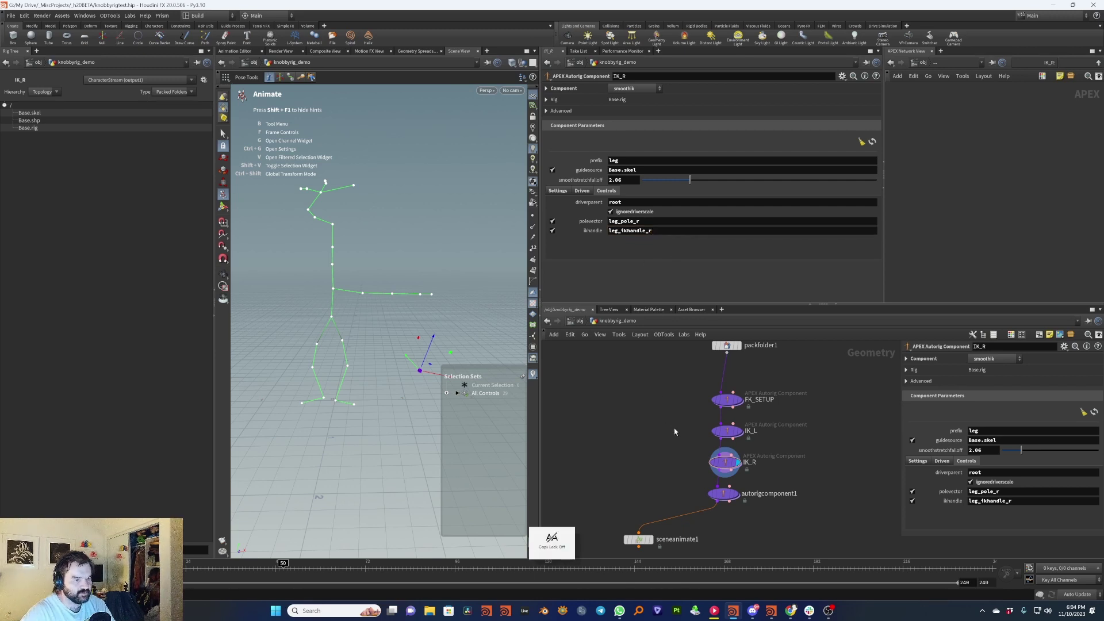
On the IK_L component, set the pole vector control to leg_pole_l and the IK handle control to leg_ikhandle_l.
click(727, 431)
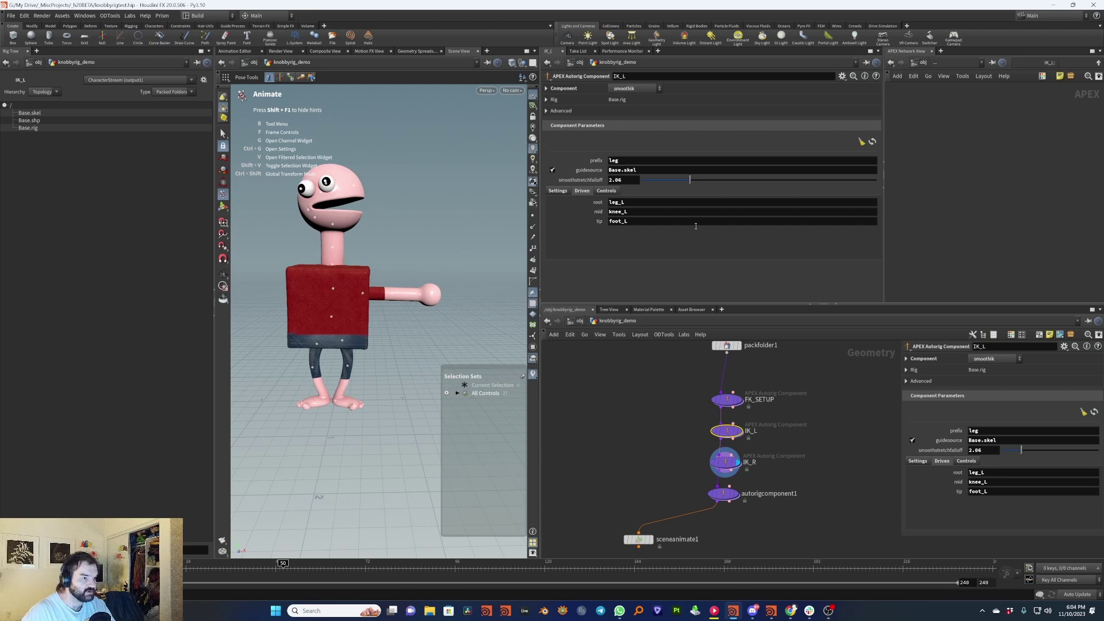
click(607, 191)
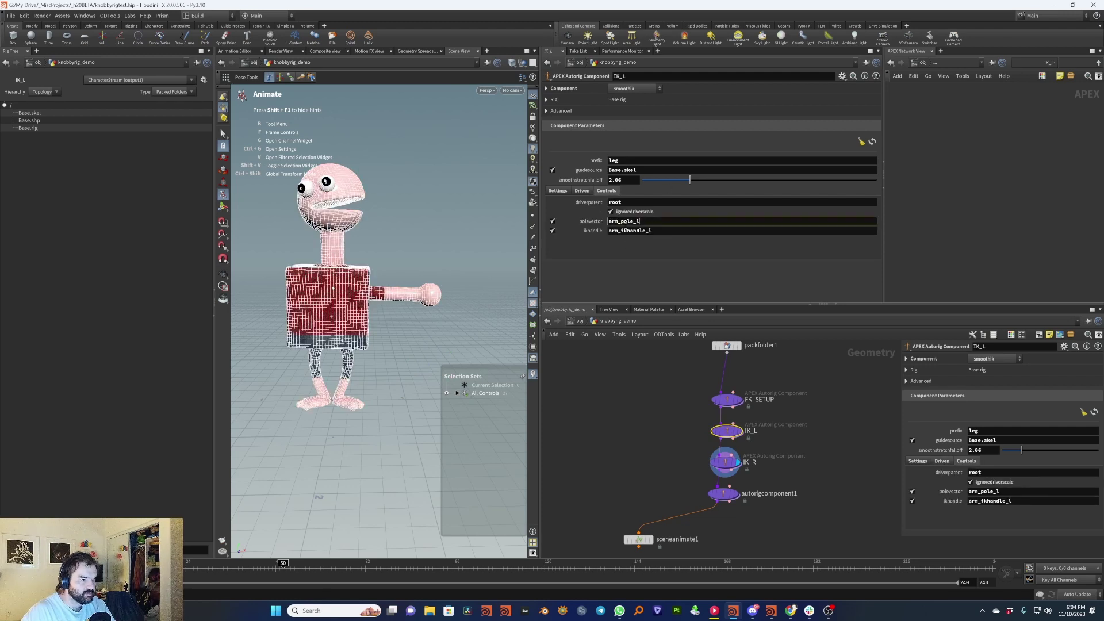
double_click(613, 222)
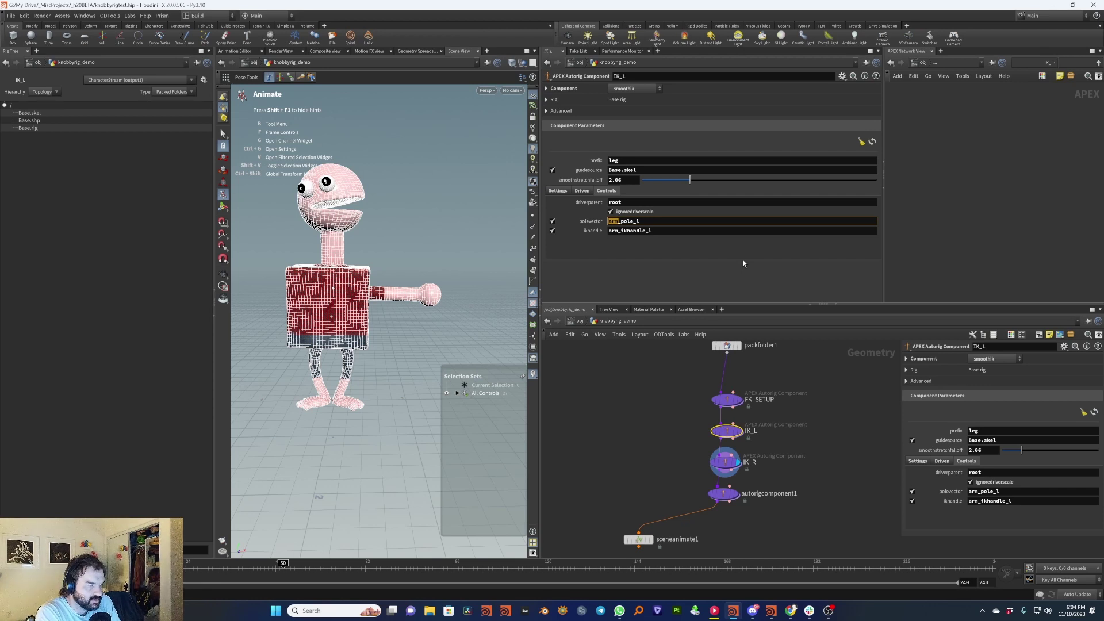
text(leg)
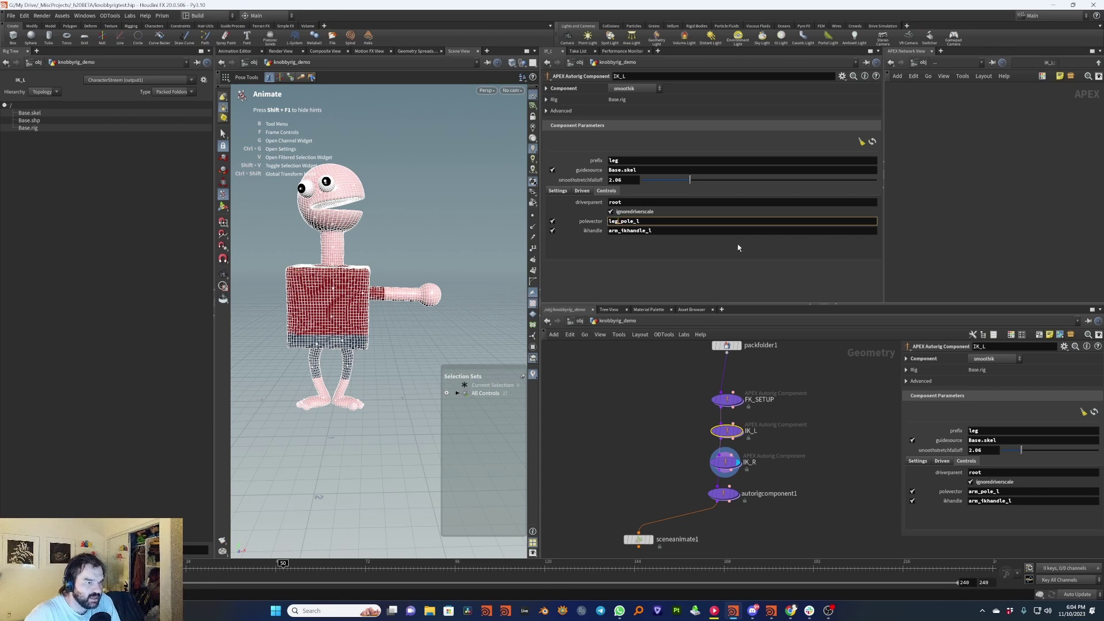
click(622, 233)
drag(617, 231, 594, 234)
text(leg)
key(Return)
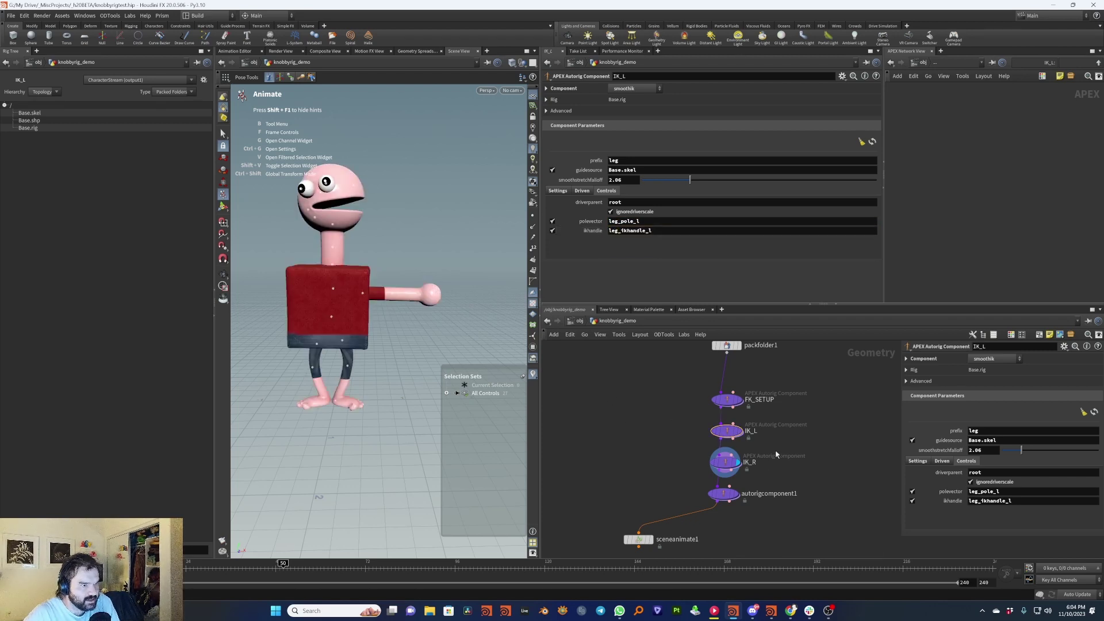
click(581, 192)
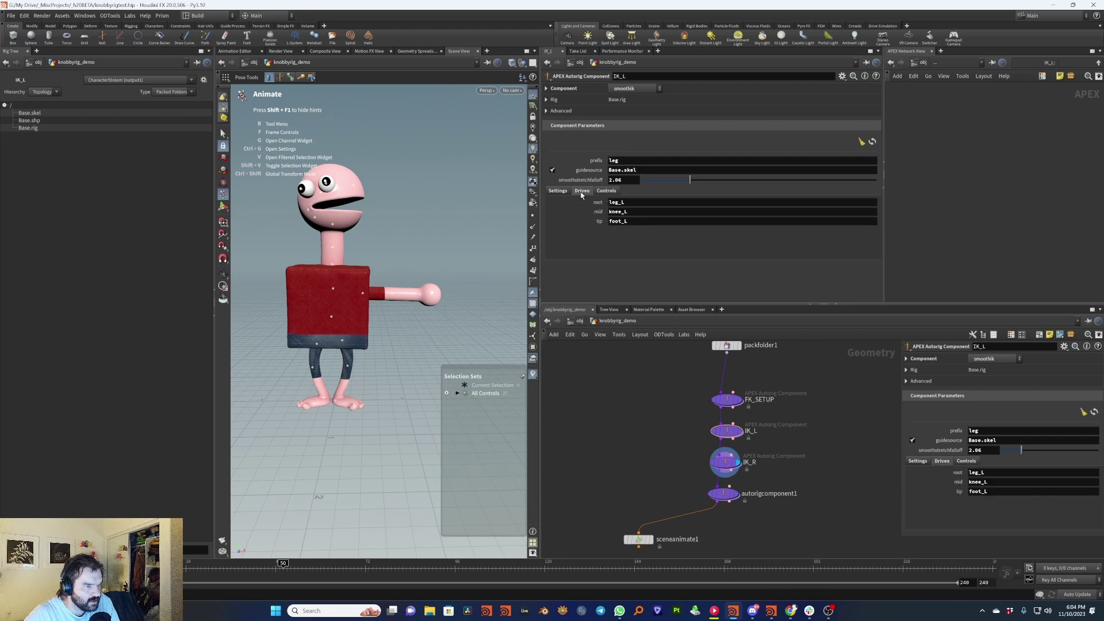
Test the leg IK at IK_R by shifting the hip control and pulling both knee pole vector controls outward.
click(726, 462)
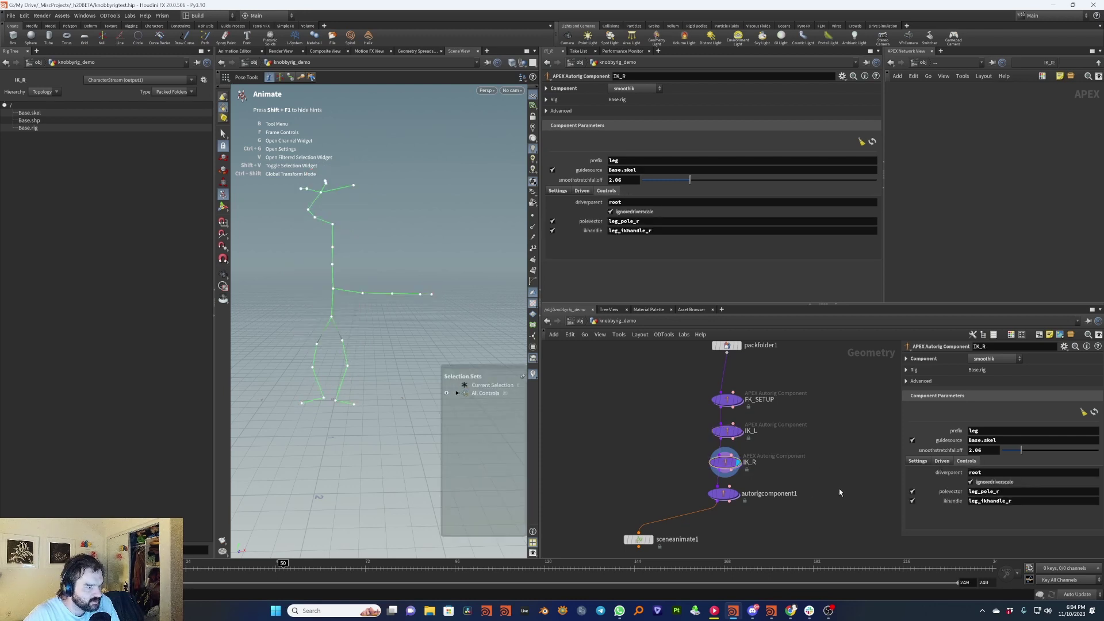
click(332, 318)
mouse_move(333, 318)
mouse_down()
mouse_move(331, 338)
mouse_move(333, 321)
mouse_up()
click(371, 376)
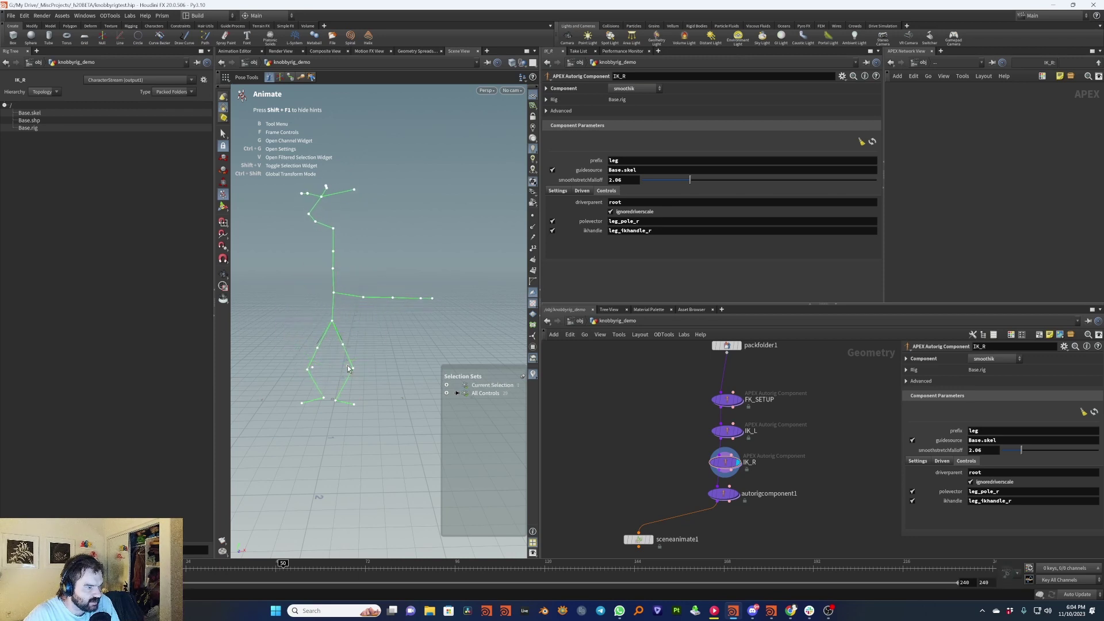
drag(348, 366, 421, 380)
click(313, 368)
drag(313, 368, 276, 372)
click(332, 321)
mouse_move(333, 320)
mouse_down()
mouse_move(341, 327)
mouse_move(333, 321)
mouse_up()
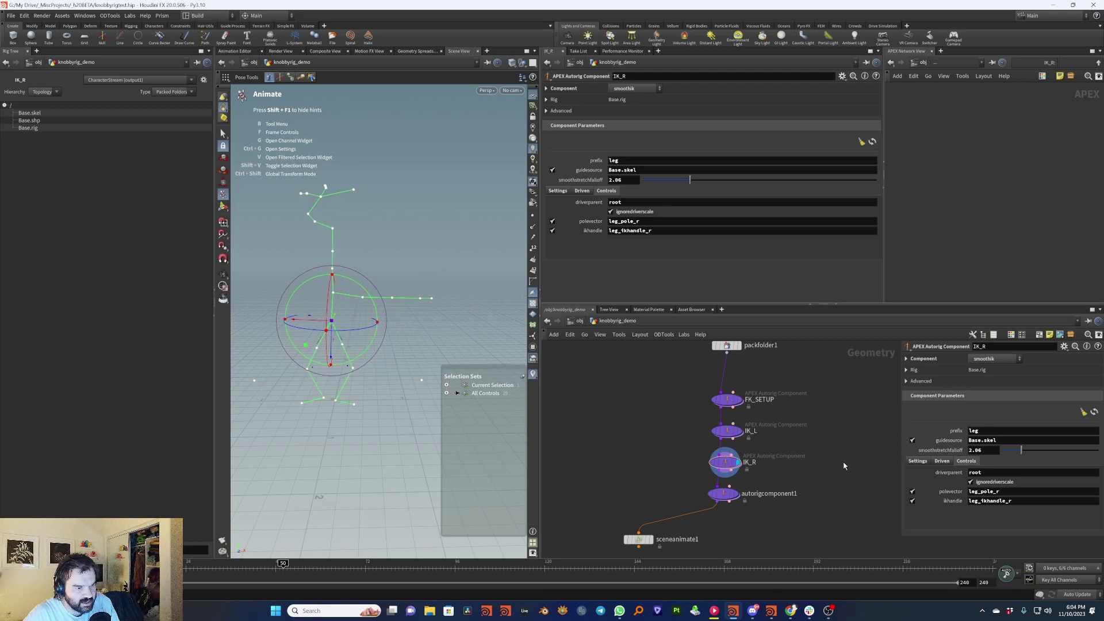
Display the autorigcomponent1 node and test the deforming character by moving its hip control.
middle_drag(843, 461, 850, 429)
scroll(847, 411, down, 2)
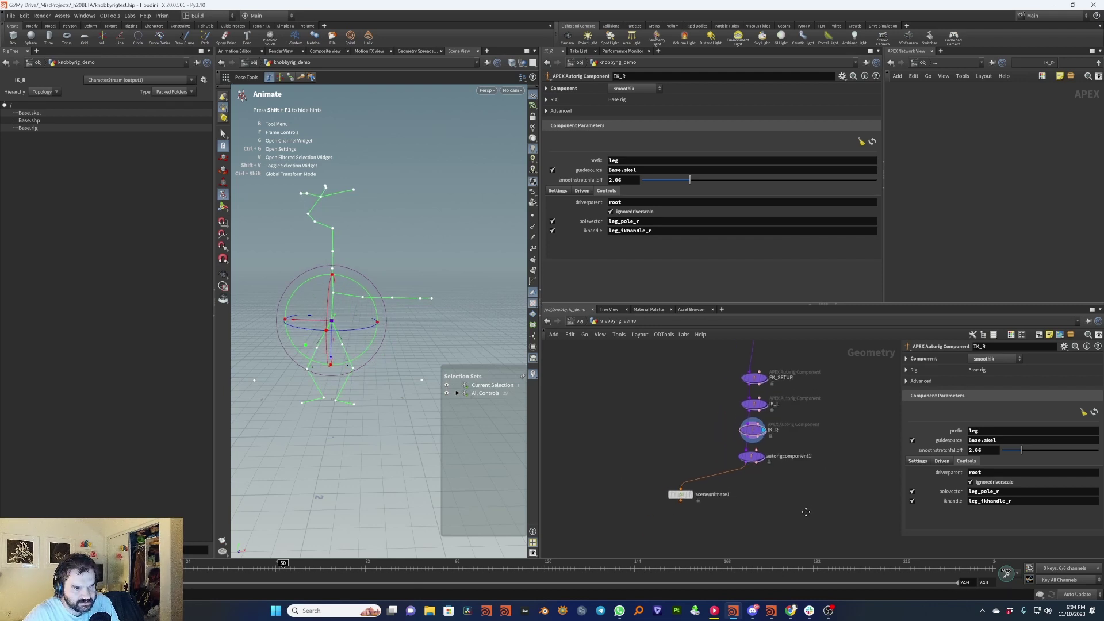
click(759, 460)
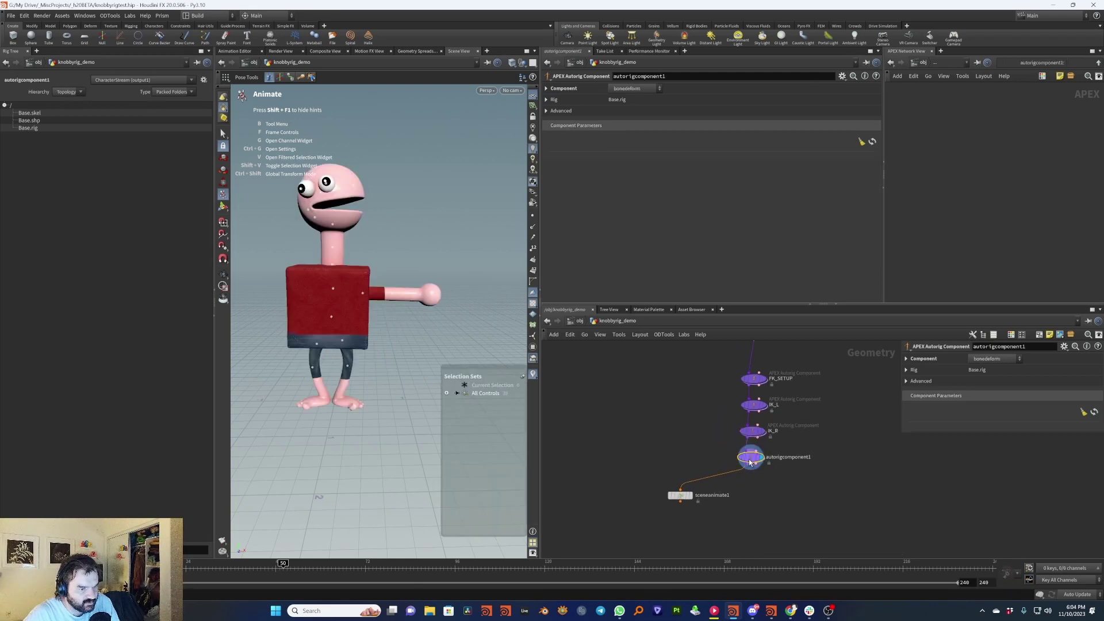
click(335, 318)
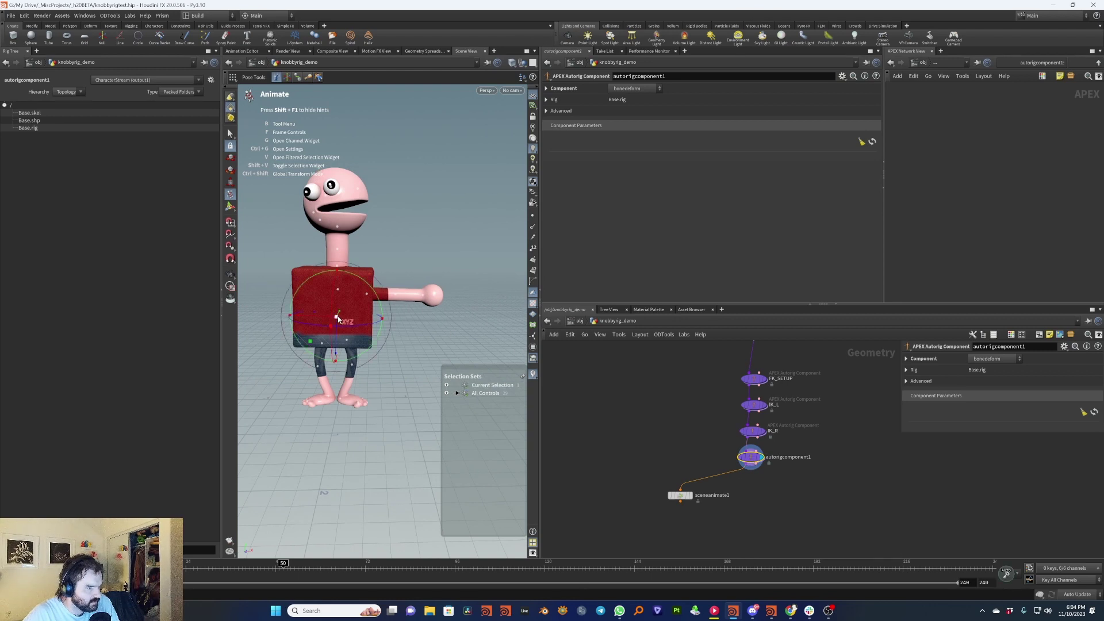
drag(336, 316, 340, 320)
Display the sceneanimate1 node, try moving the hip control, and reset all of the node's stored data.
click(680, 495)
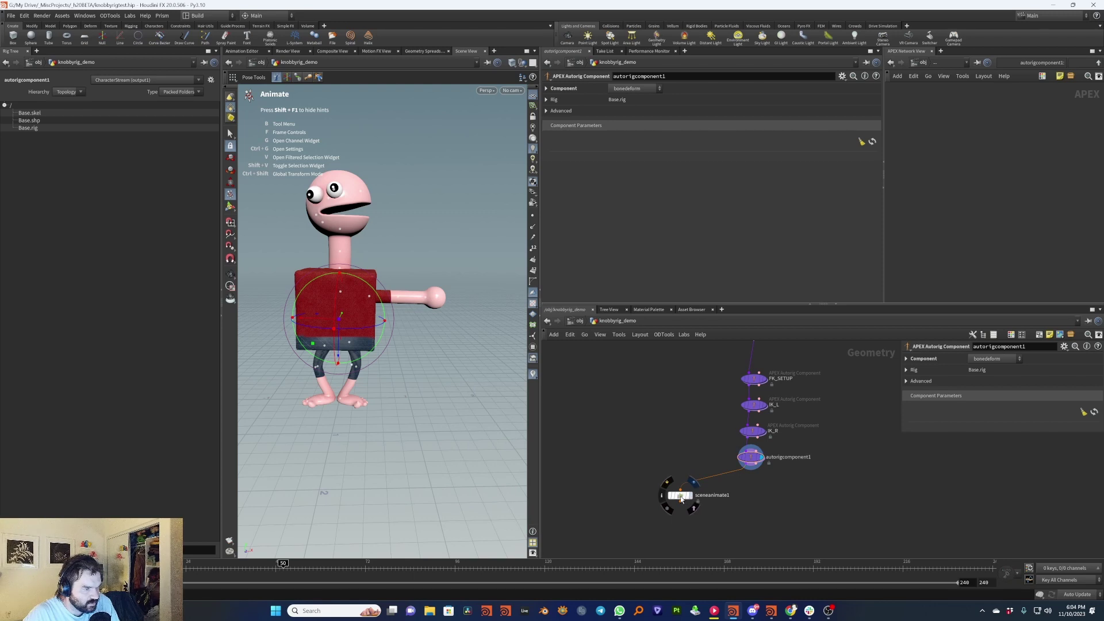
click(690, 495)
click(333, 318)
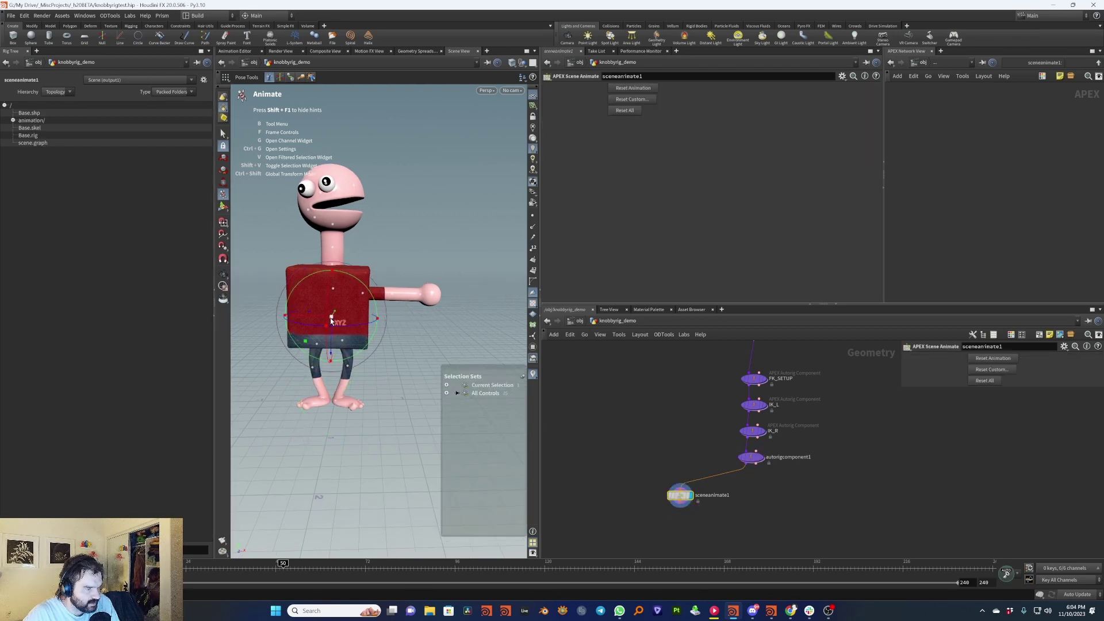
drag(333, 317, 334, 334)
click(633, 111)
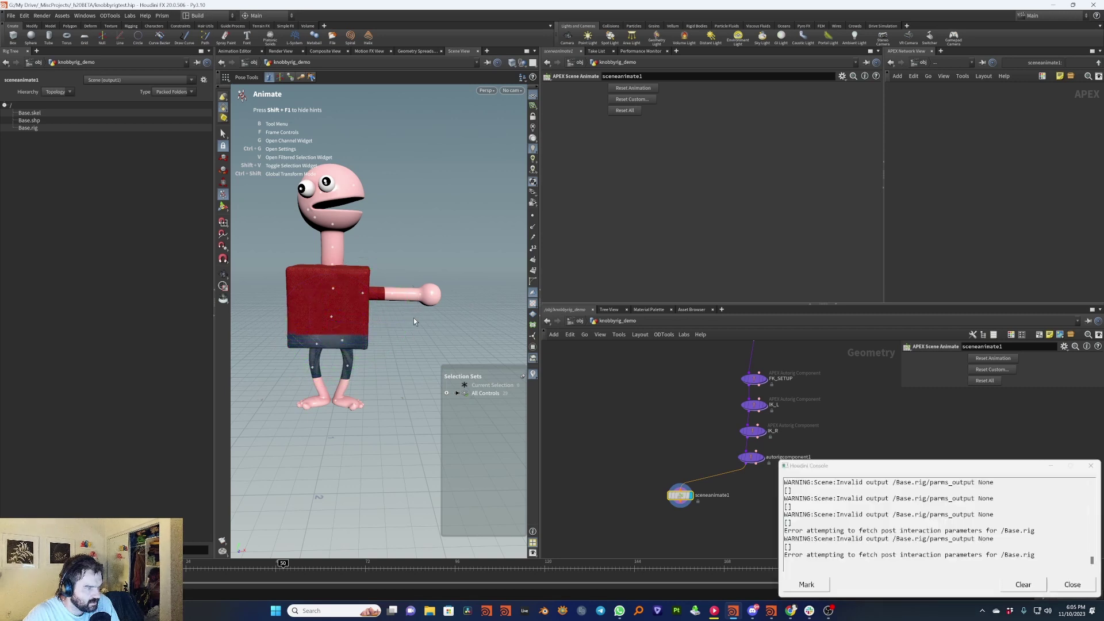
Lower the character's hip control so both knees bend, close the console window, and deselect the control.
drag(333, 316, 356, 323)
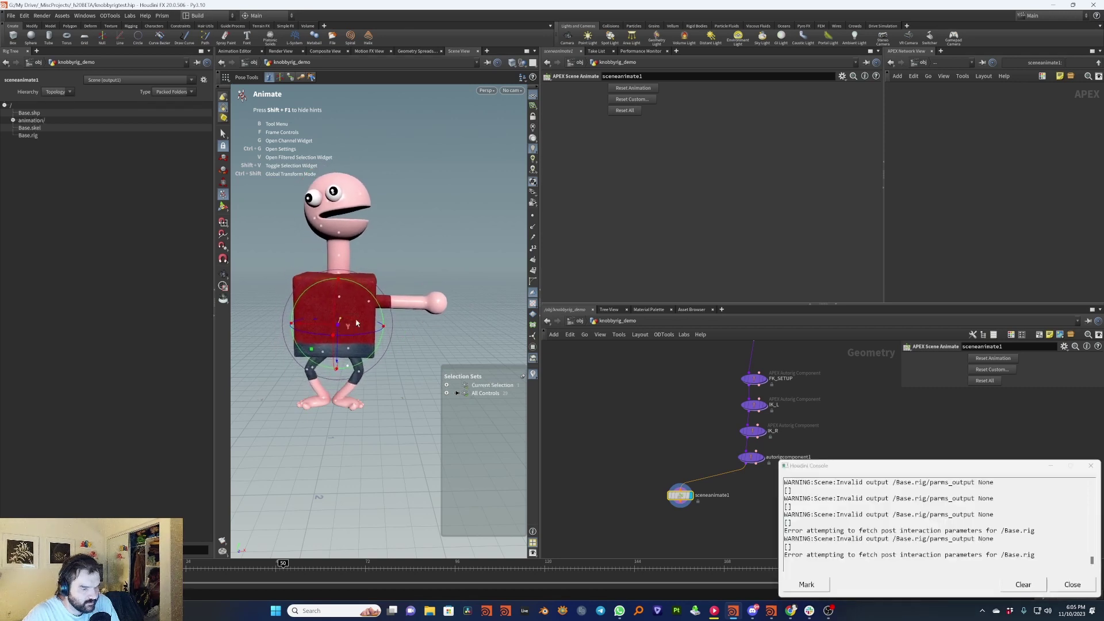
click(1072, 584)
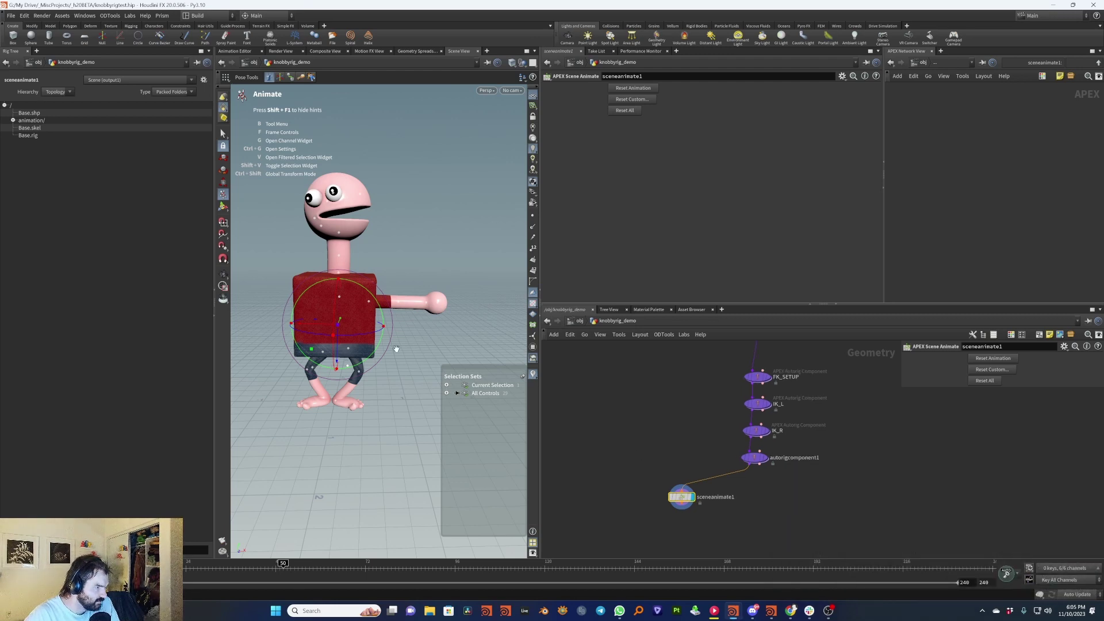
mouse_move(396, 349)
alt+mouse_down()
mouse_move(315, 350)
mouse_move(402, 350)
alt+mouse_up()
click(428, 353)
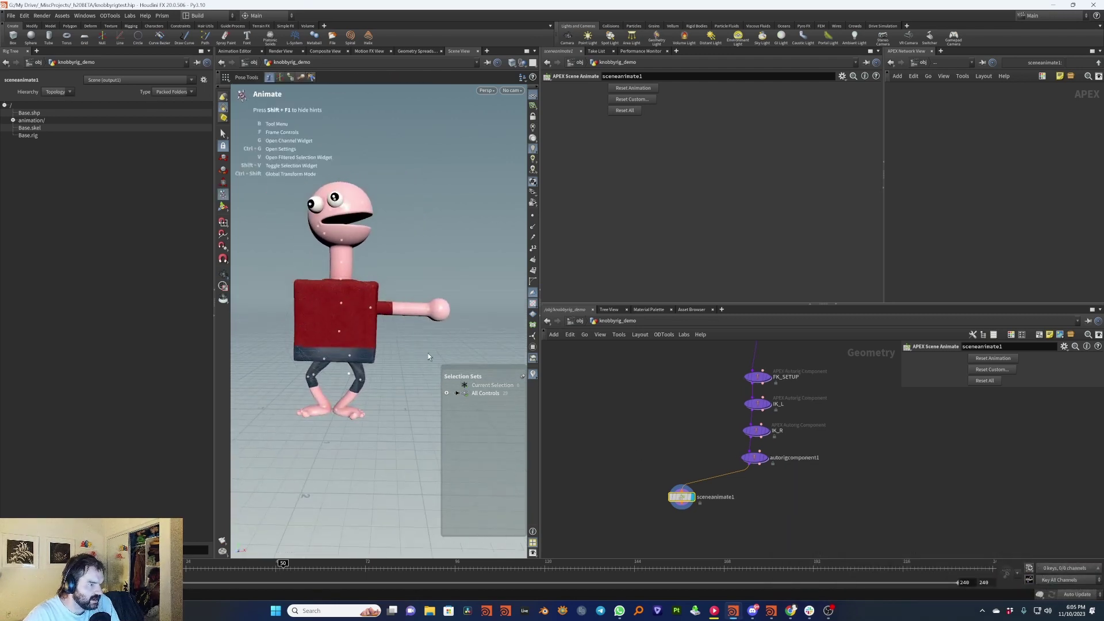
Try rotating the outstretched arm's control upward and undo the rotation.
click(369, 321)
drag(446, 315, 446, 284)
click(477, 323)
key(ctrl+z)
key(ctrl+z)
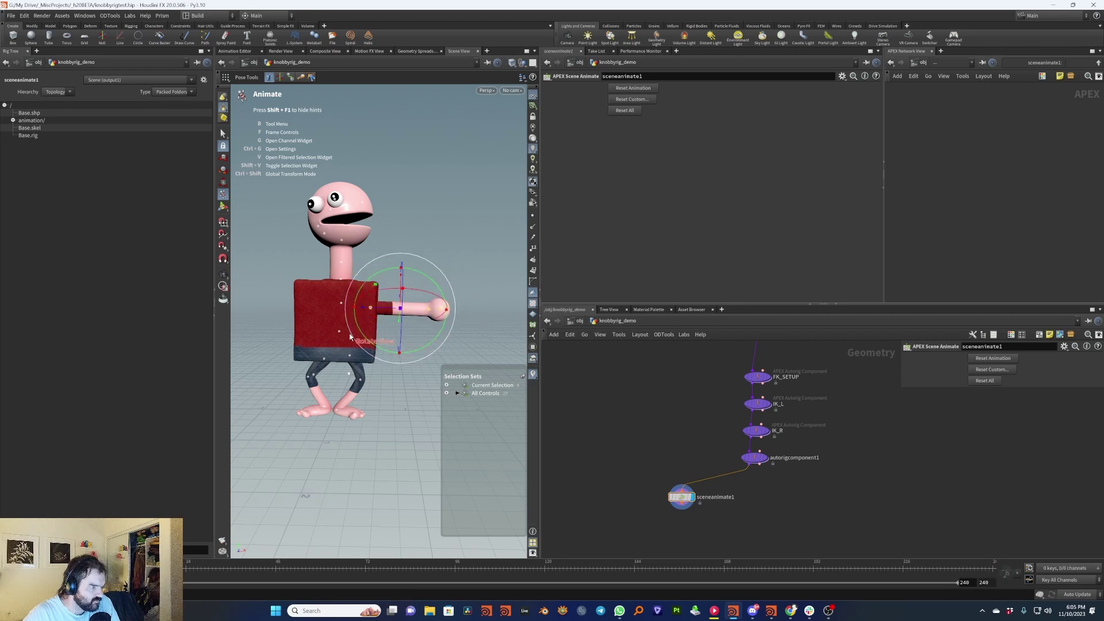
Move the sceneanimate1 node further below autorigcomponent1 and inspect the contents of its animation folder in the rig tree.
middle_drag(809, 493, 825, 450)
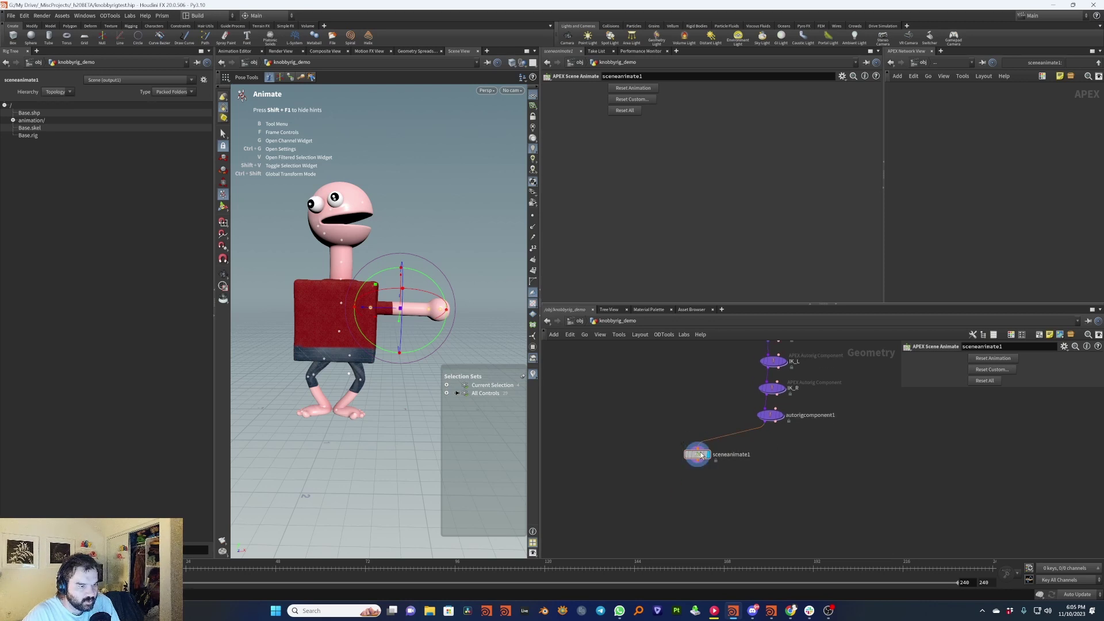
drag(696, 454, 719, 511)
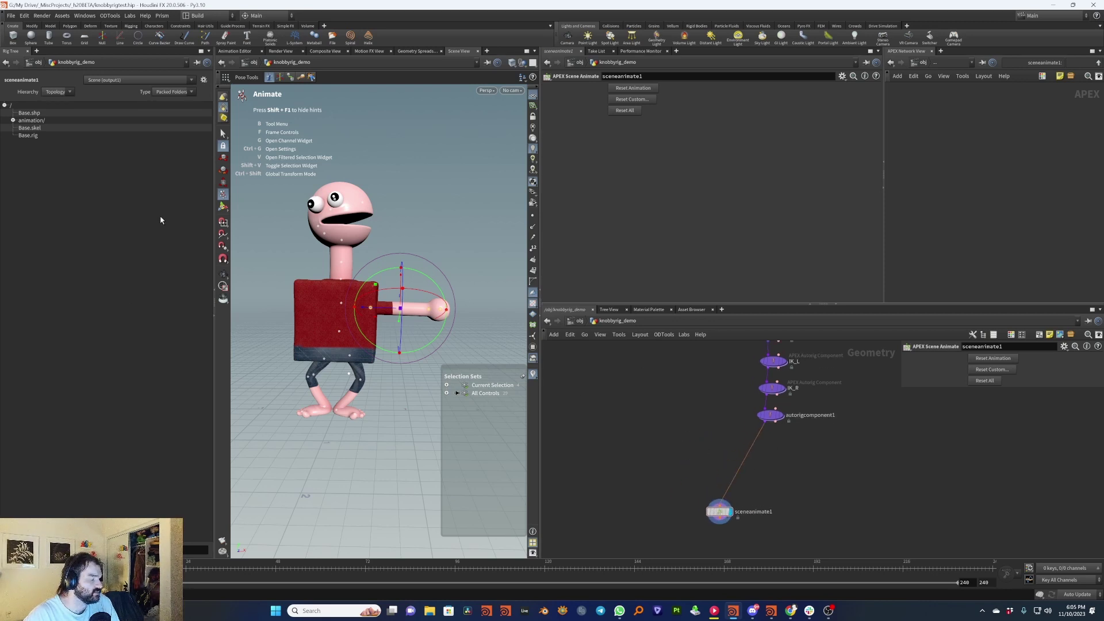
click(44, 119)
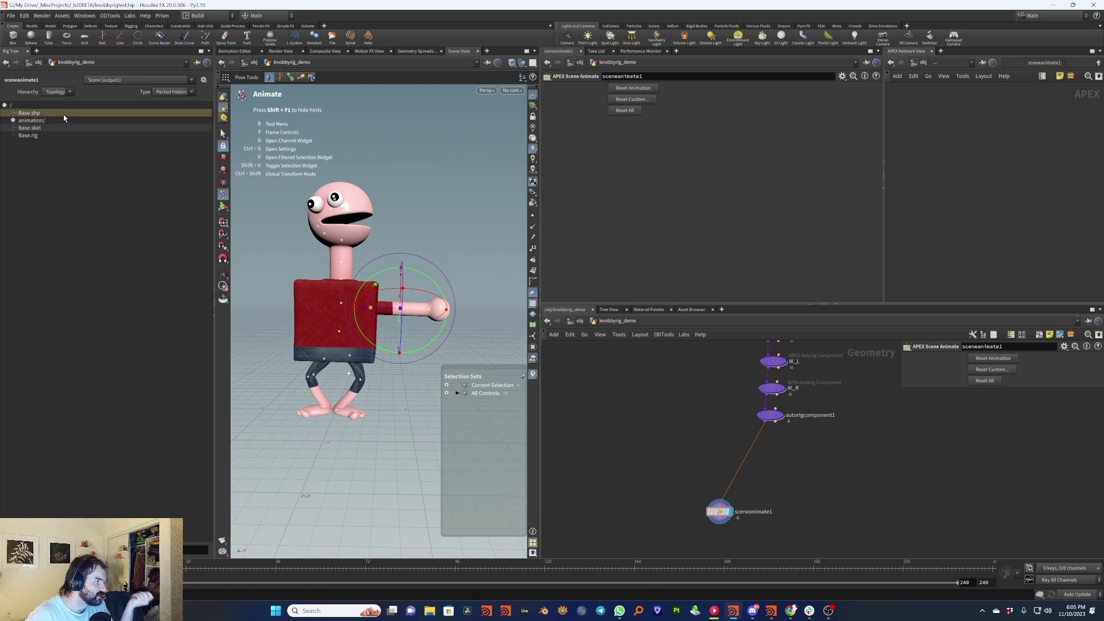
click(58, 135)
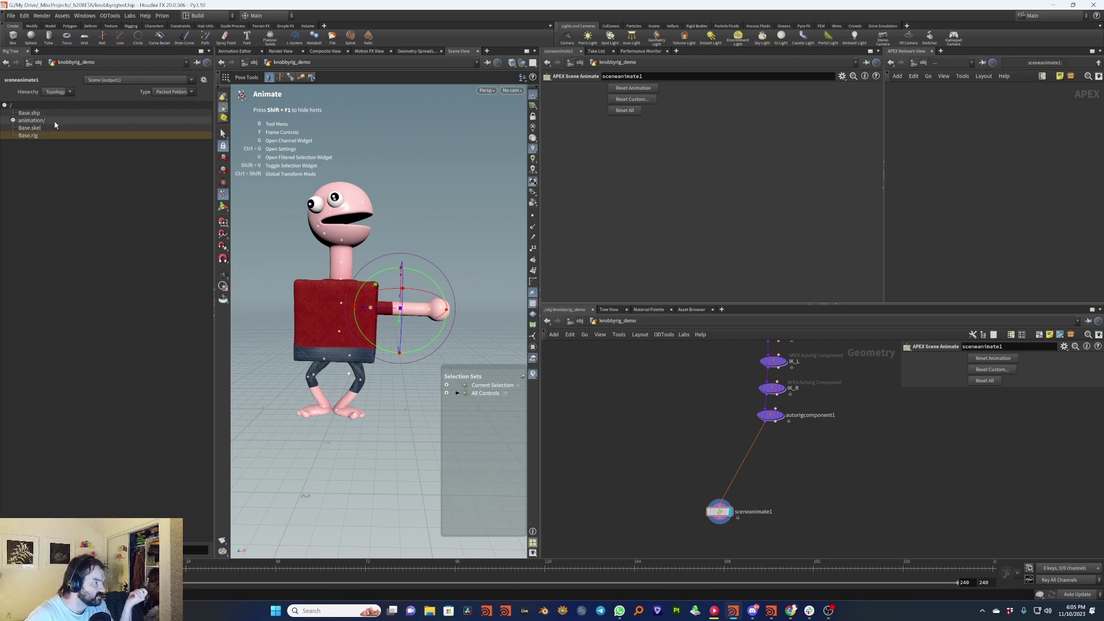
click(45, 122)
click(12, 121)
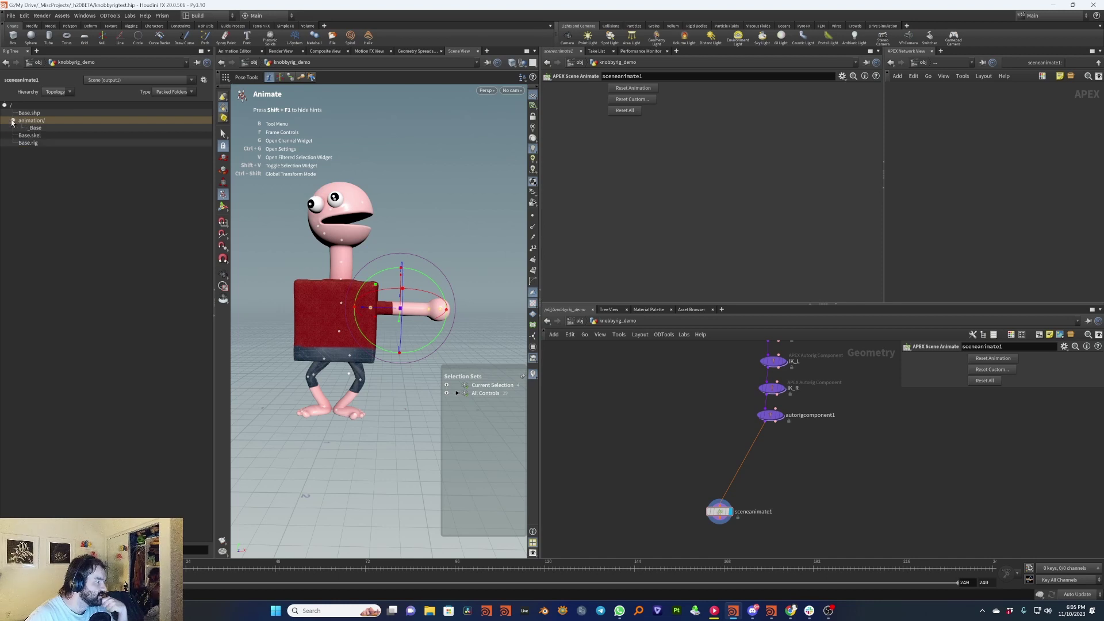
click(13, 121)
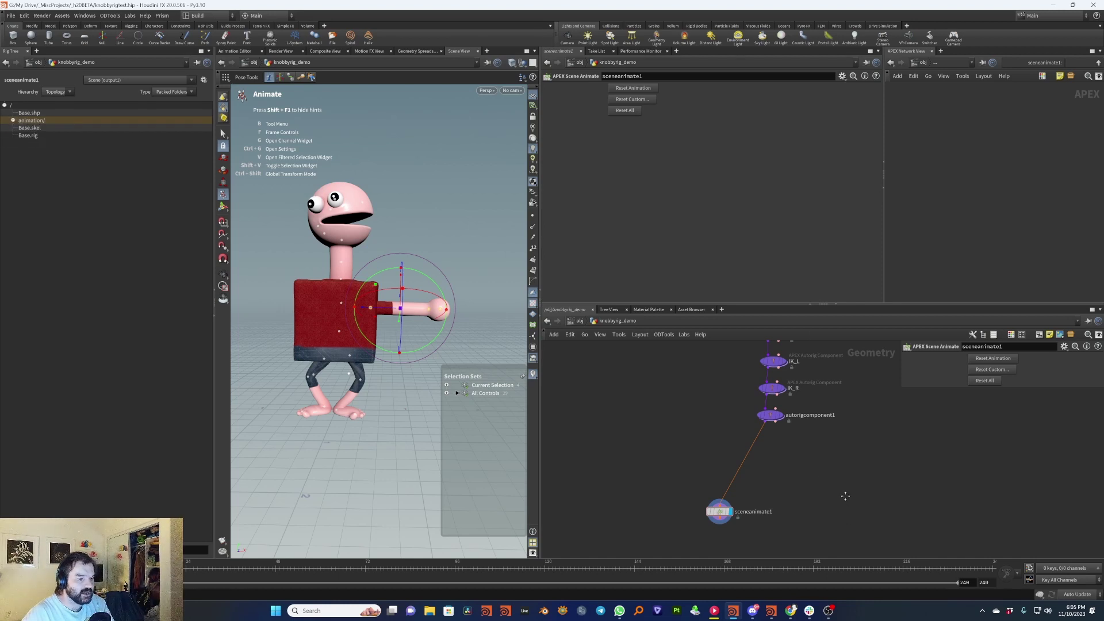
Add an APEX Scene Add Character node and place it beside the wire between autorigcomponent1 and sceneanimate1.
middle_drag(846, 495, 831, 494)
key(Tab)
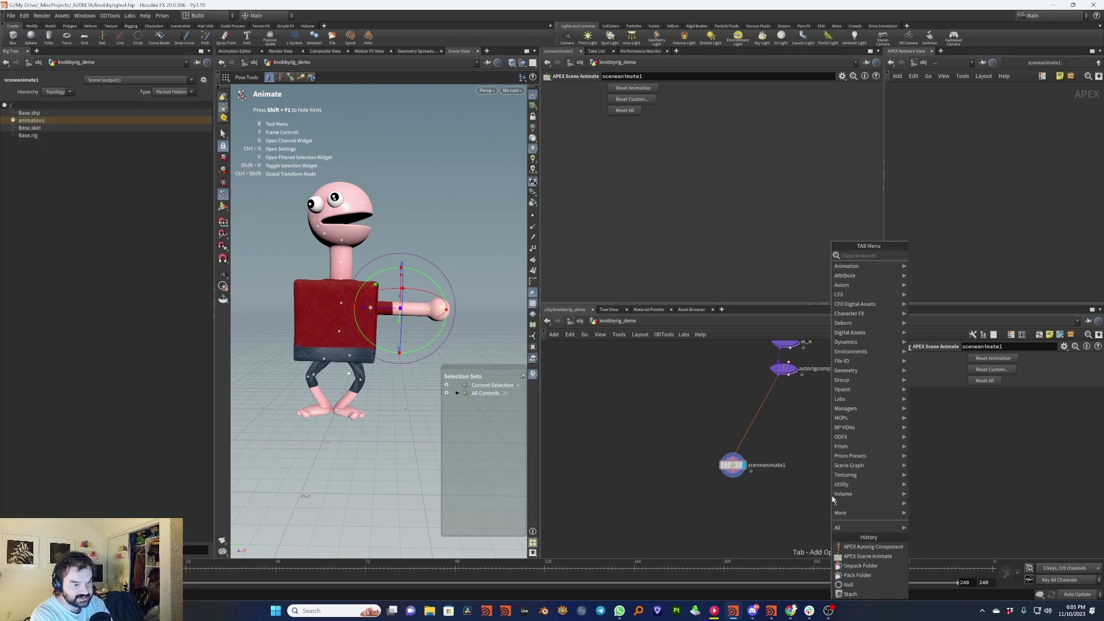
text(ch)
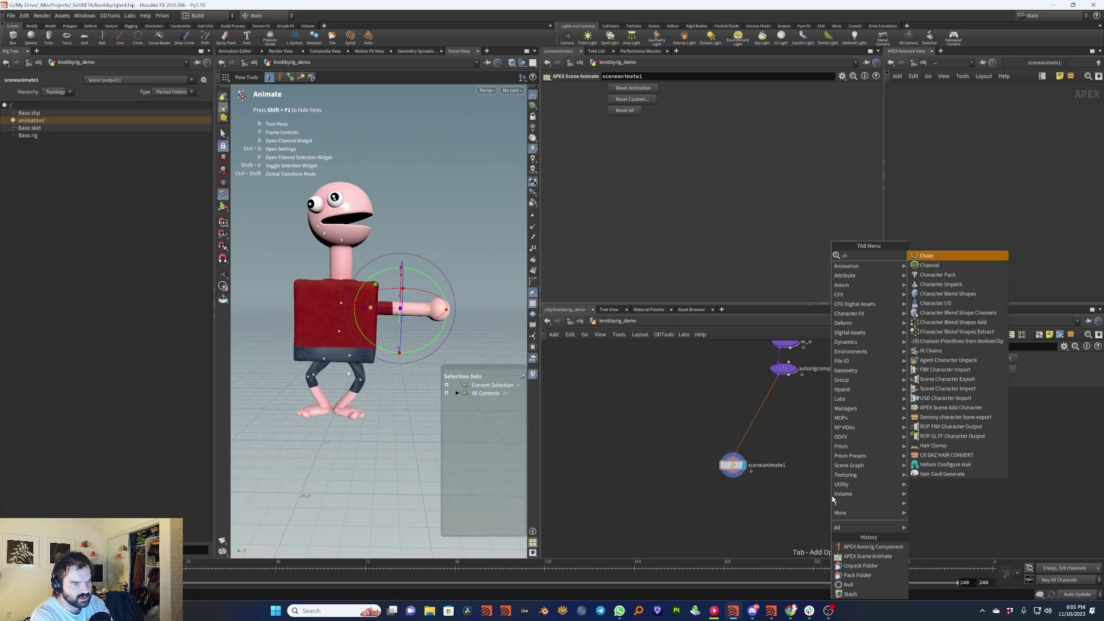
text(aracter add)
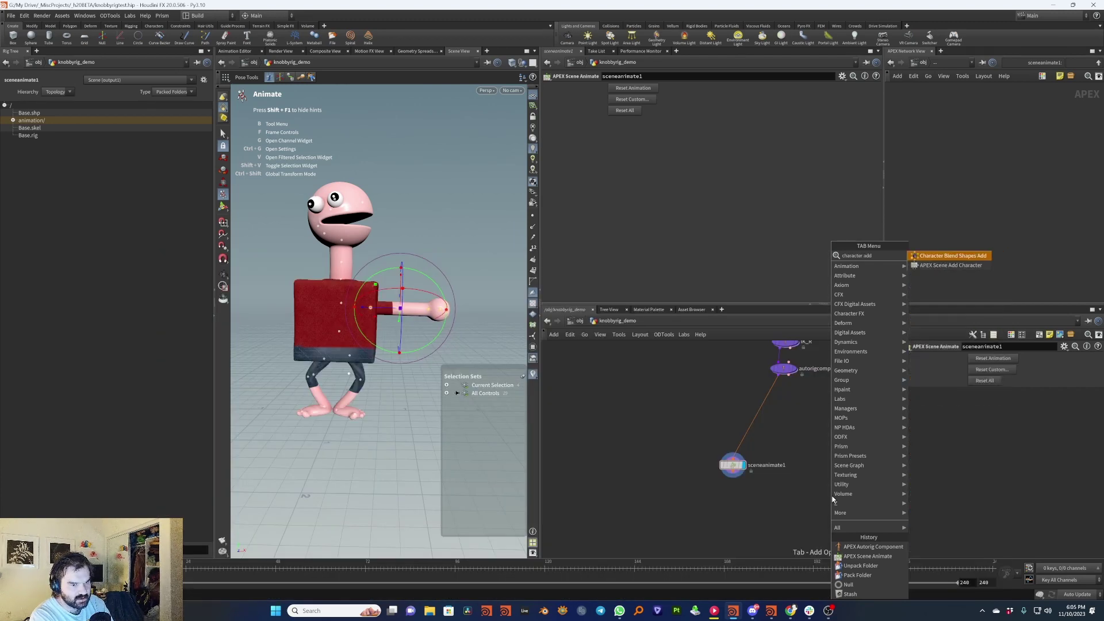
key(Return)
click(832, 498)
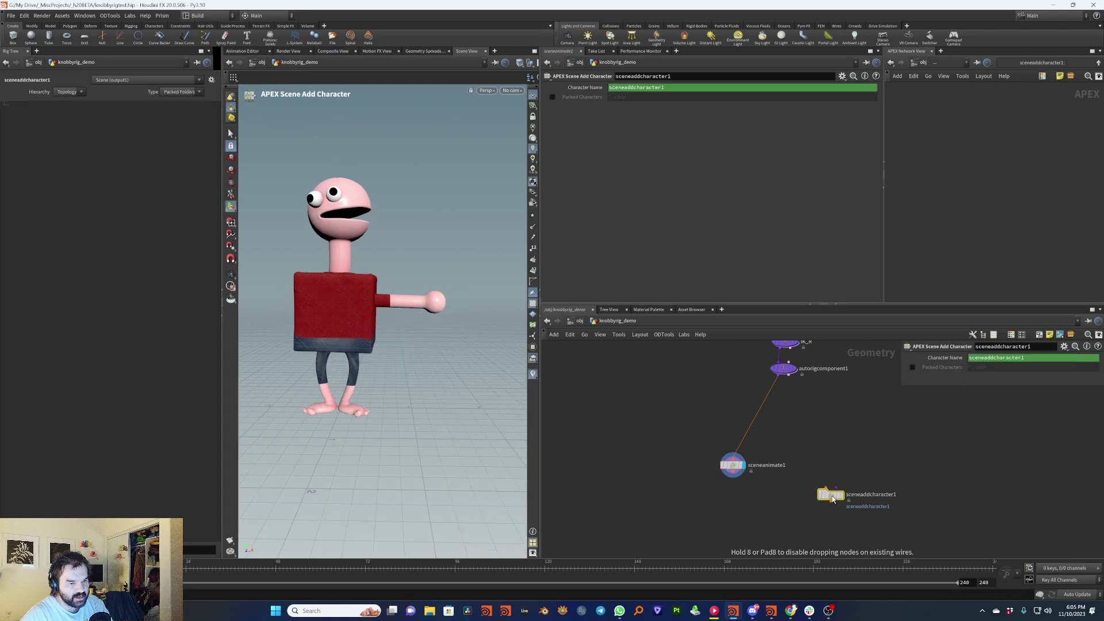
drag(832, 496, 716, 411)
Move the sceneanimate1 node lower to leave more room beneath the Scene Add Character node.
middle_drag(814, 448, 825, 471)
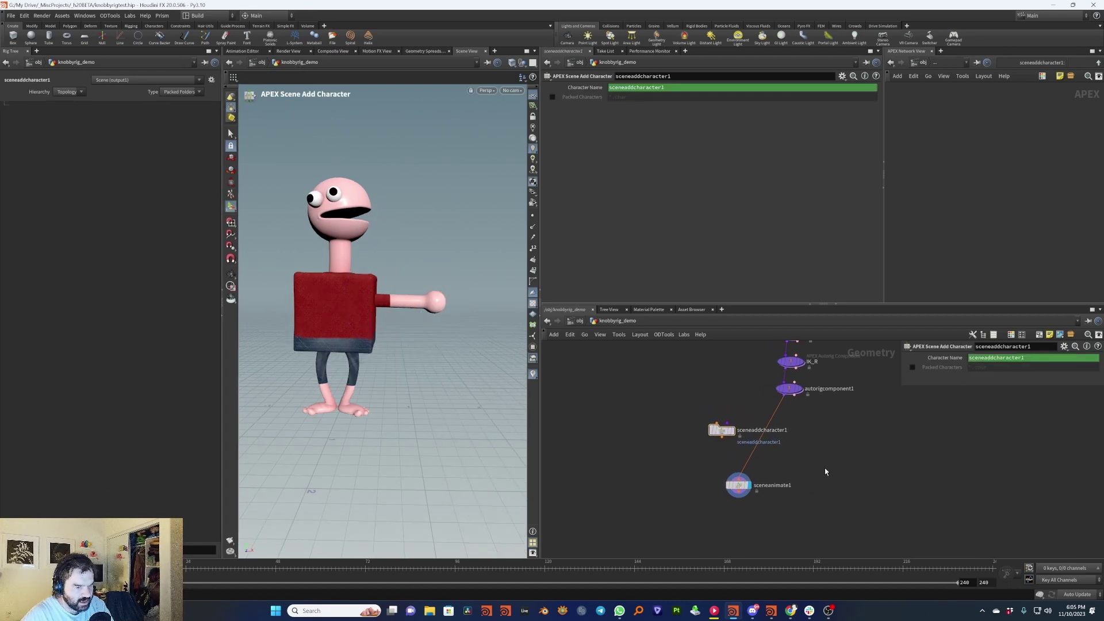
drag(739, 487, 764, 502)
scroll(797, 437, up, 2)
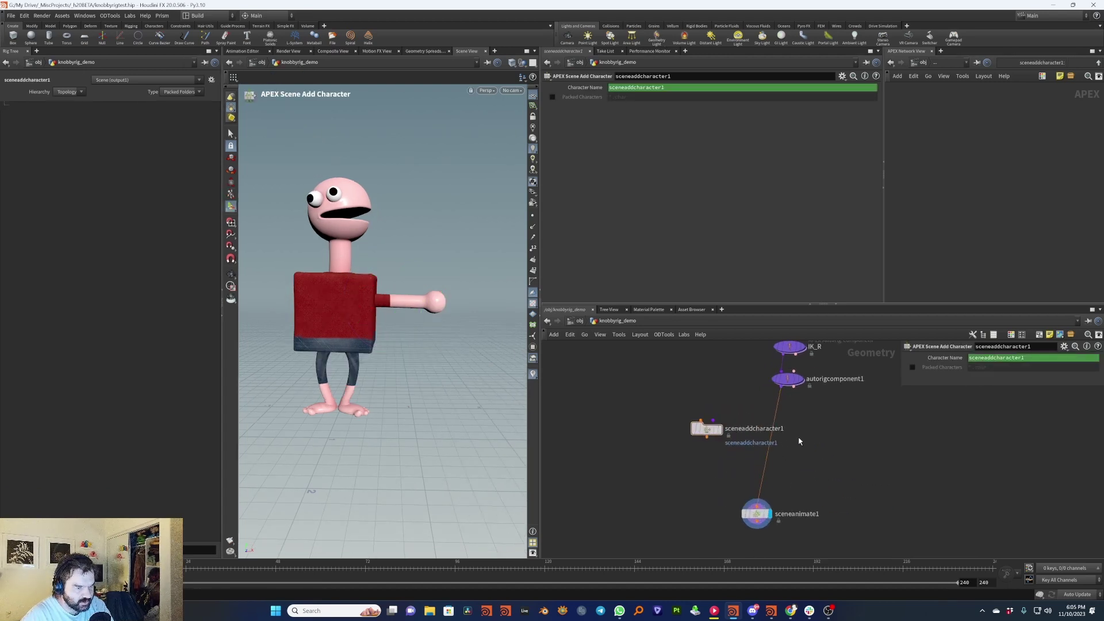
Delete the sceneanimate1 node, display autorigcomponent1 instead, and close the console window.
middle_drag(822, 459, 835, 467)
scroll(805, 426, up, 2)
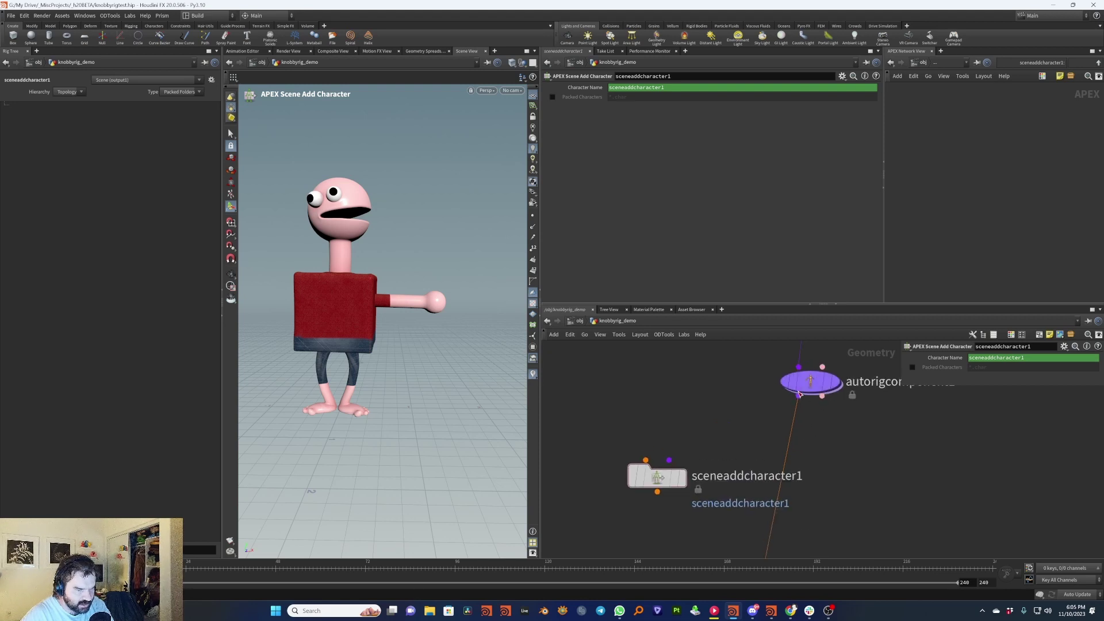
scroll(863, 419, down, 2)
scroll(863, 495, up, 2)
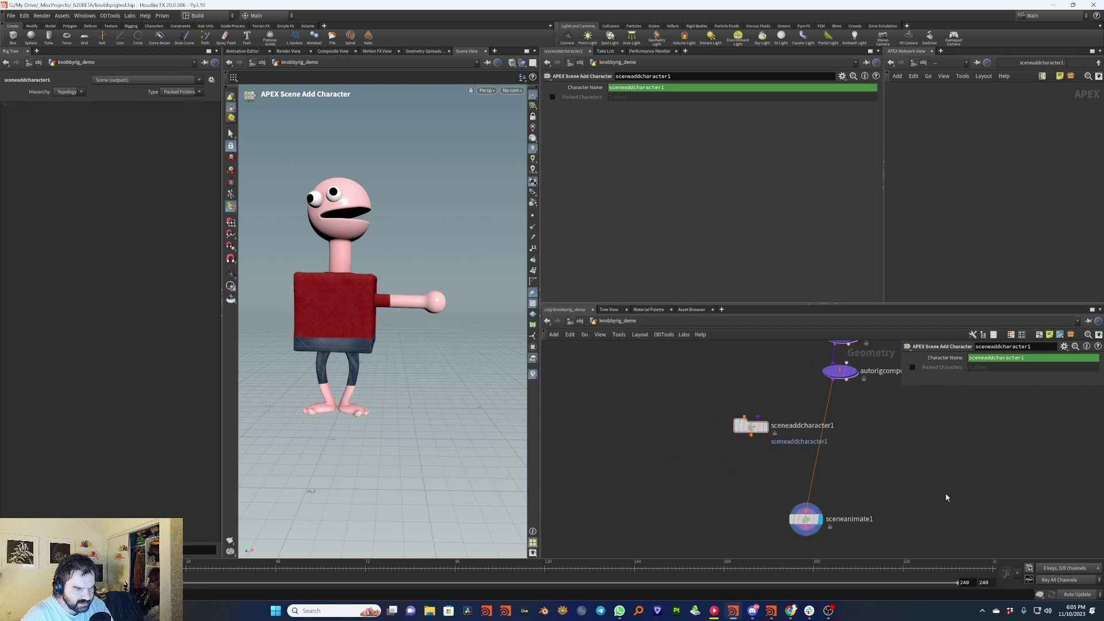
middle_drag(969, 499, 905, 501)
drag(871, 506, 735, 536)
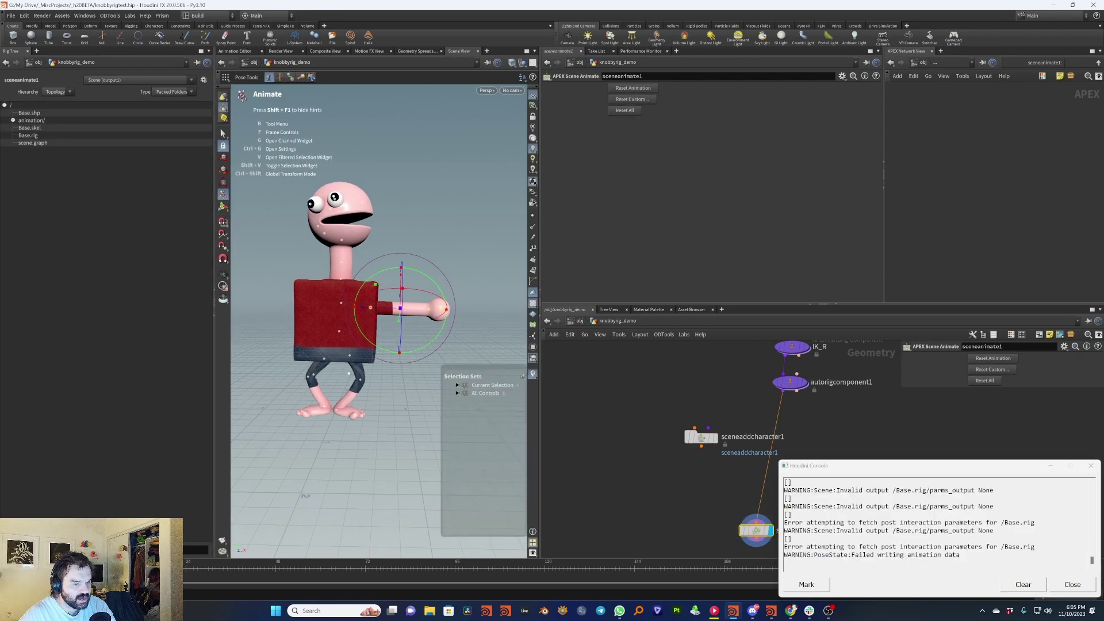
click(789, 382)
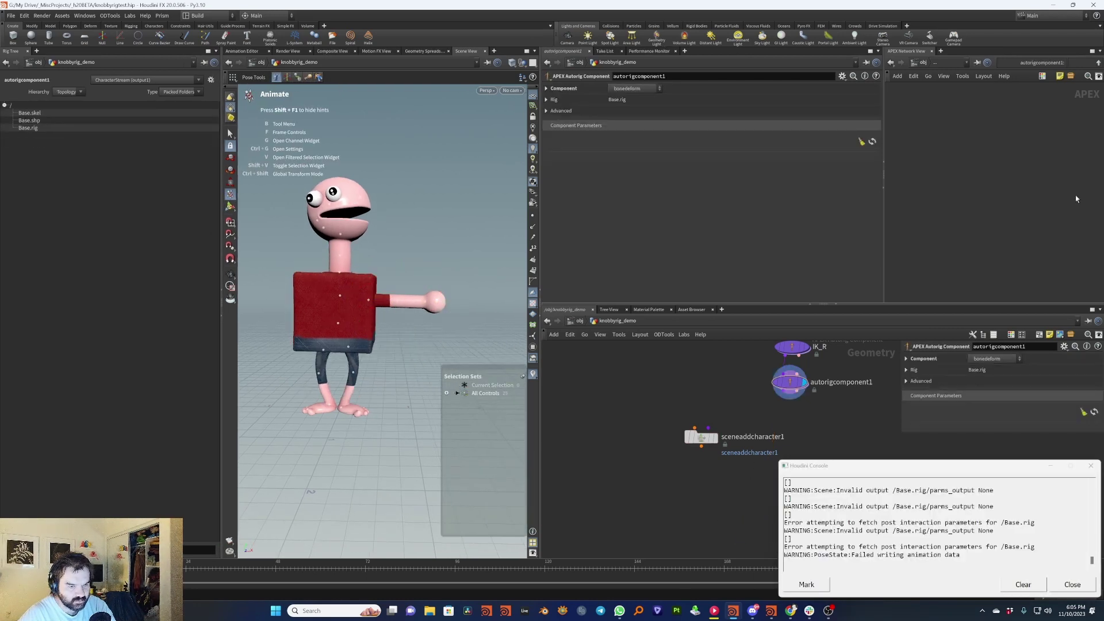
click(1072, 584)
middle_drag(832, 456, 837, 495)
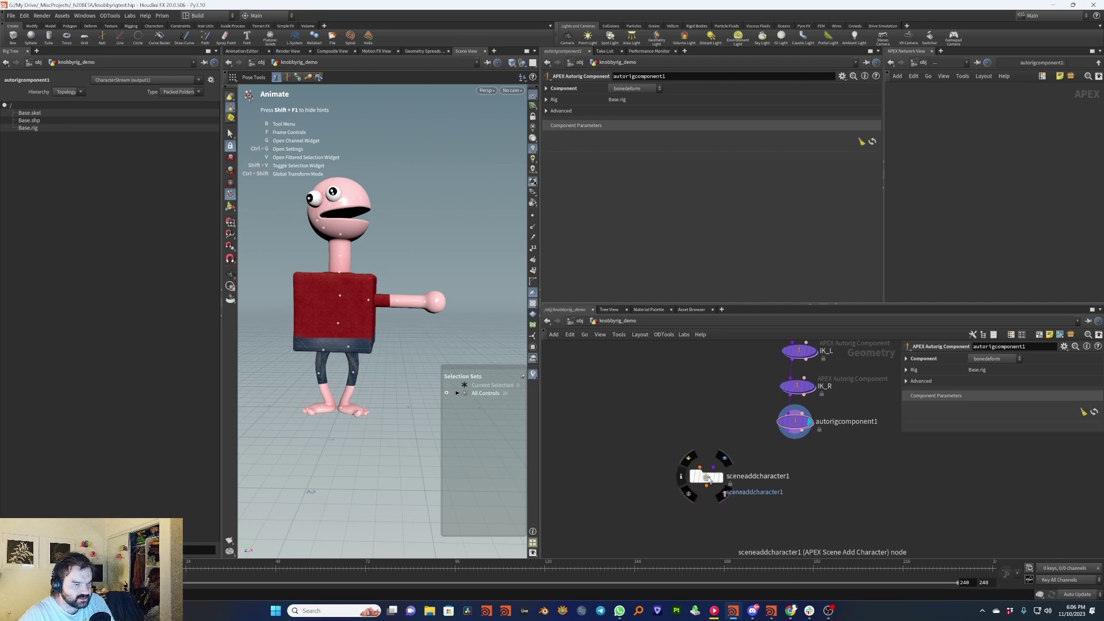
Move sceneaddcharacter1 lower, wire autorigcomponent1 into its second input, and display it with its .char folder expanded in the rig tree.
drag(708, 479, 709, 511)
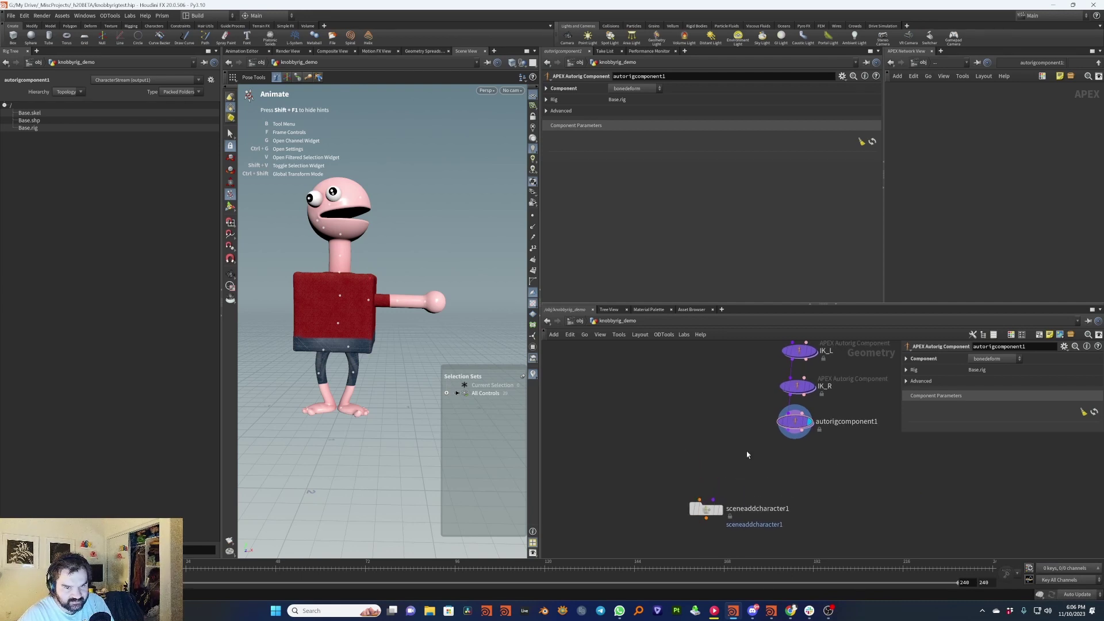
middle_drag(721, 497, 706, 465)
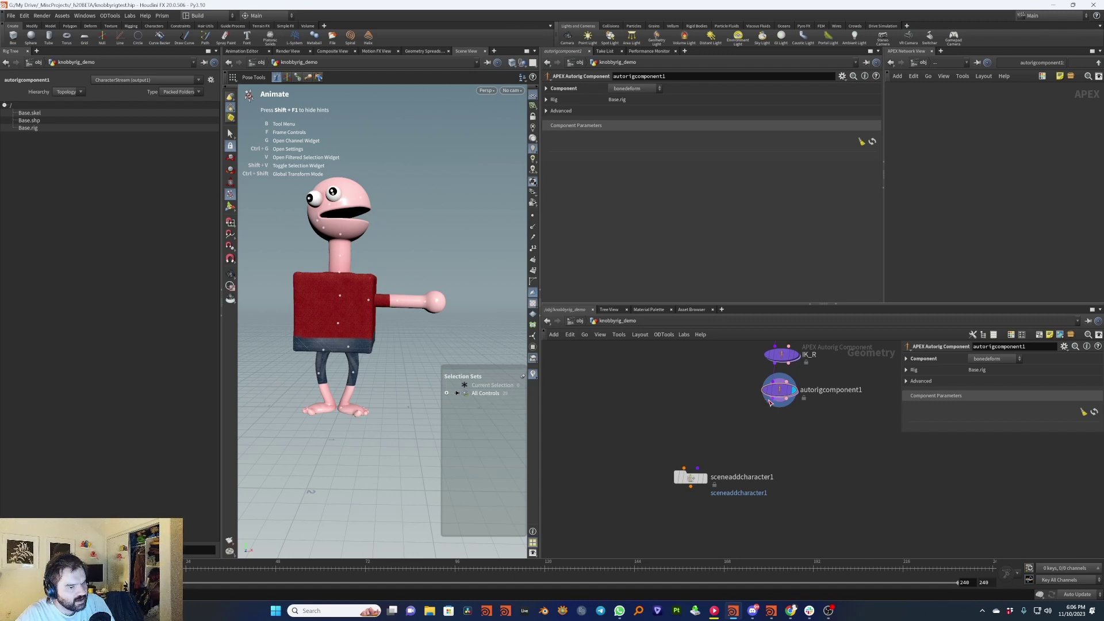
click(771, 403)
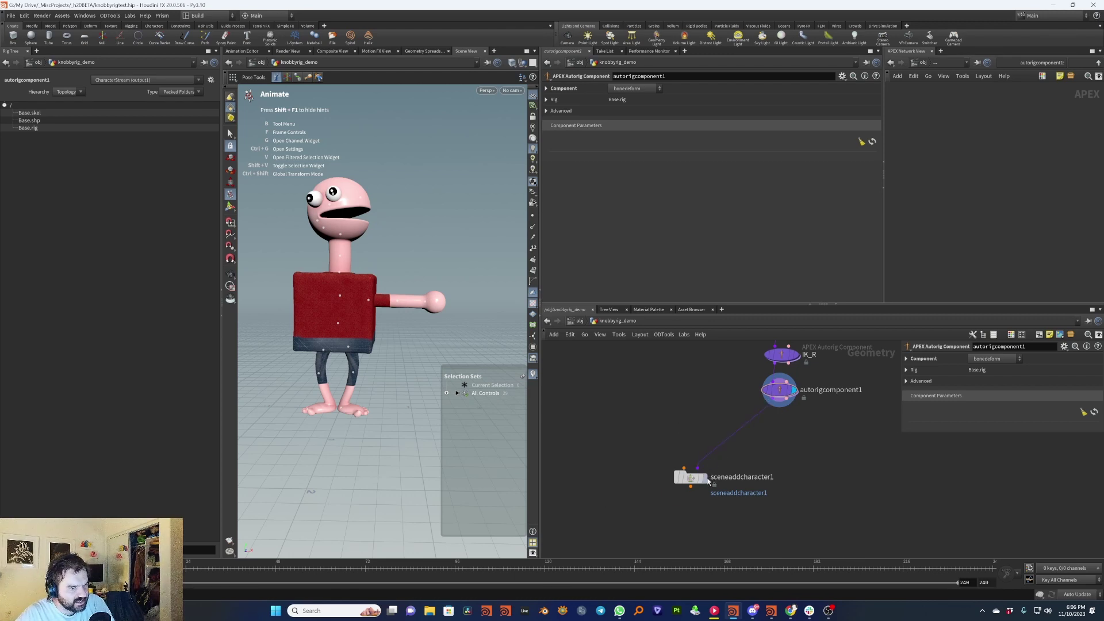
click(693, 477)
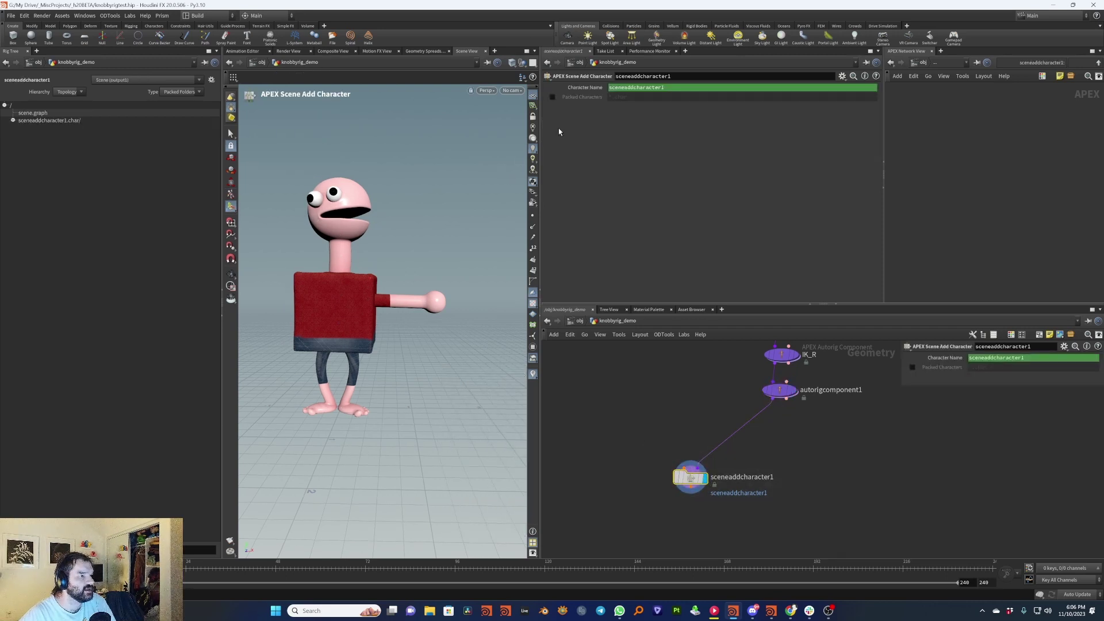
click(13, 120)
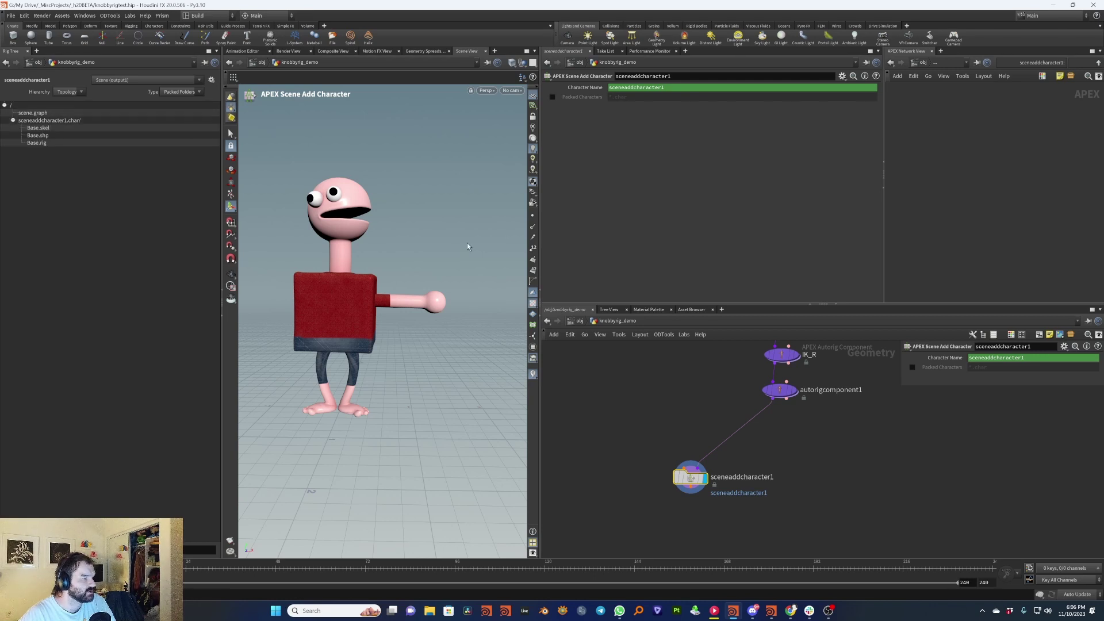
Check the Character Name expression, rename the Scene Add Character node to knobby, and expand its character folder in the rig tree.
click(598, 88)
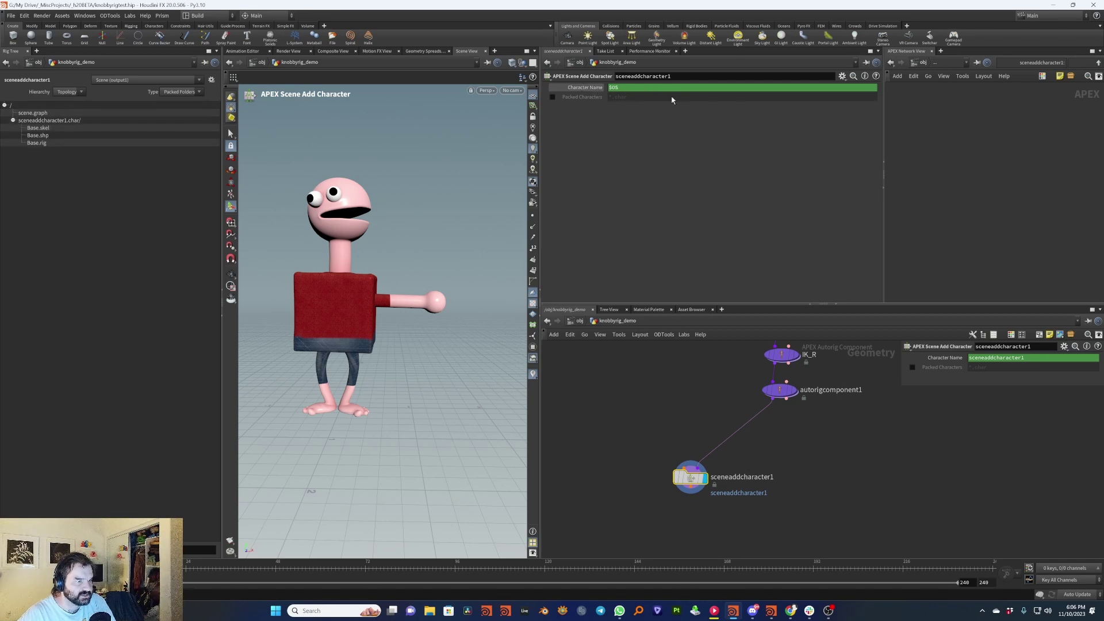
click(594, 89)
double_click(767, 478)
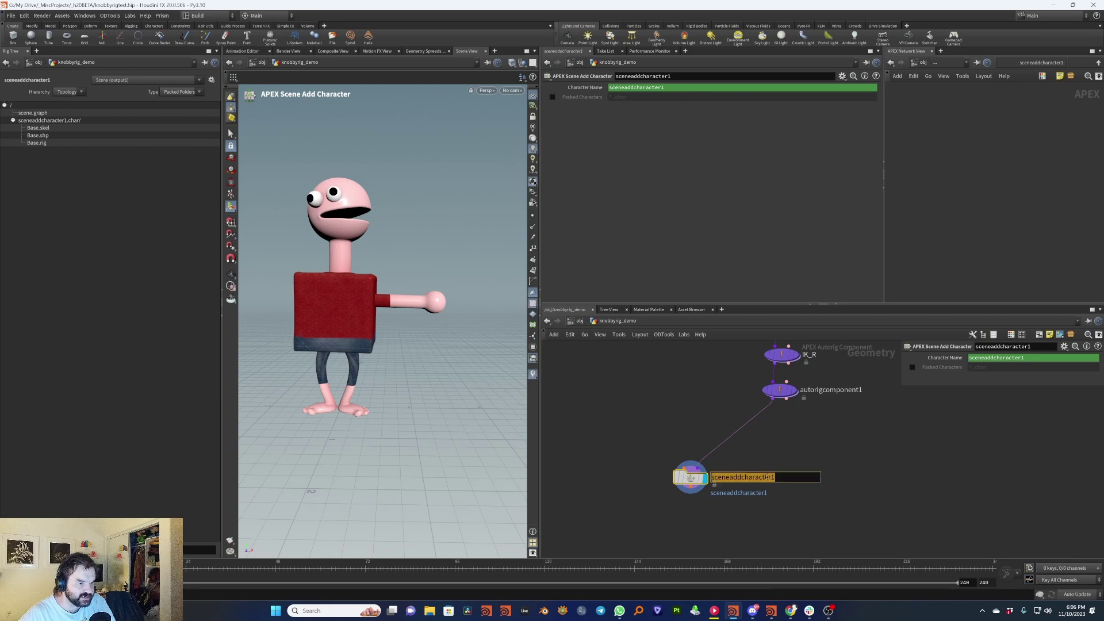
text(knobby)
key(Return)
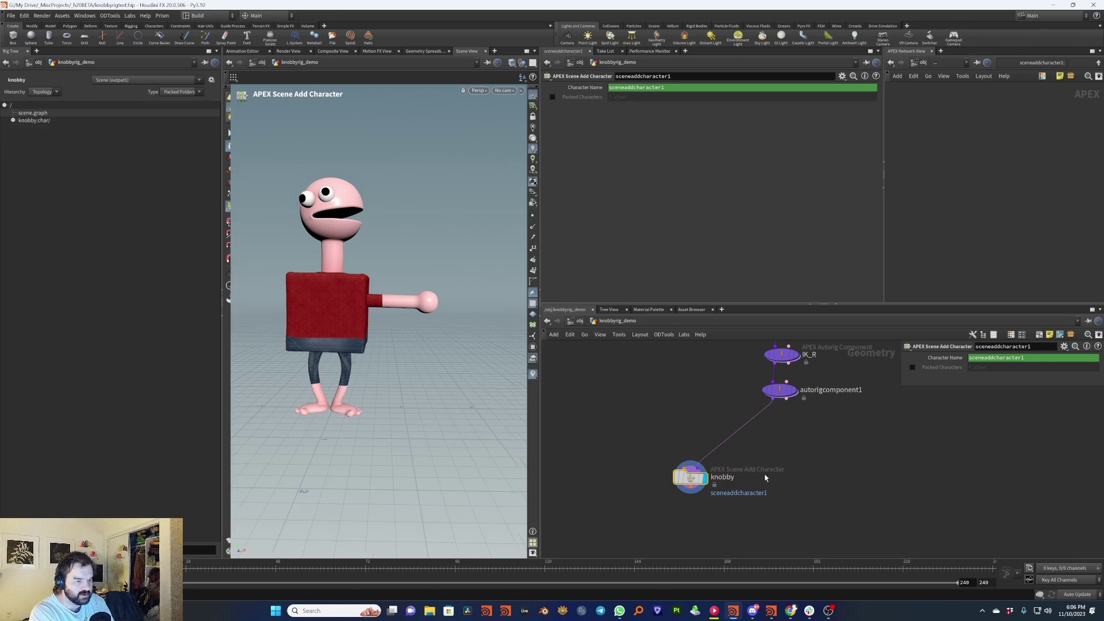
click(13, 120)
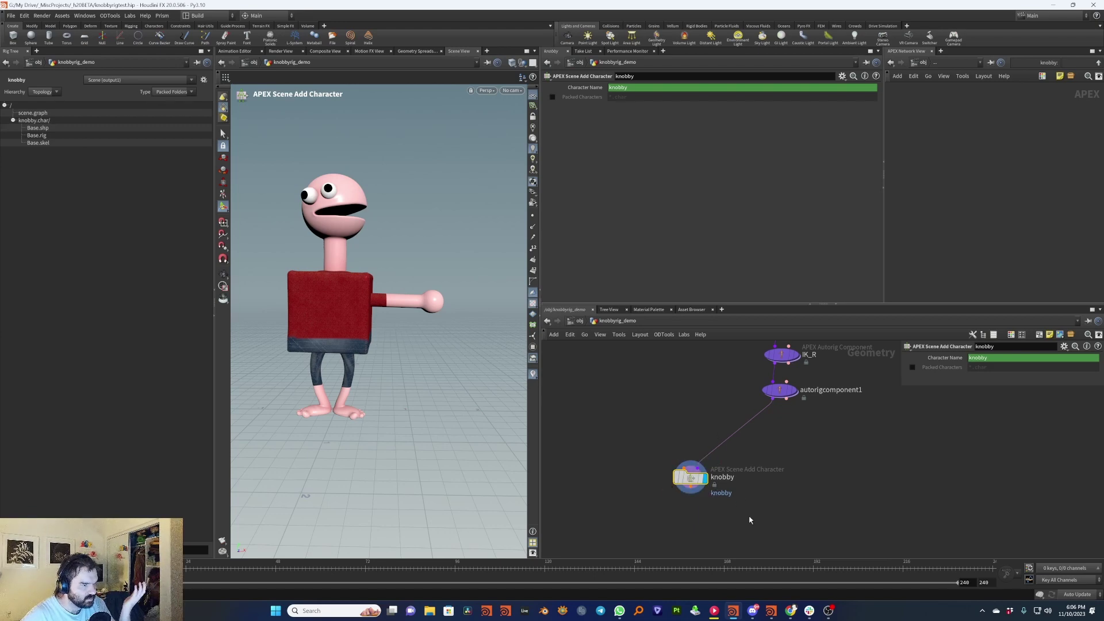
Add an APEX Scene Animate node below knobby, wire knobby into it, and display it with the knobby.char folder expanded.
key(Tab)
text(sceneani)
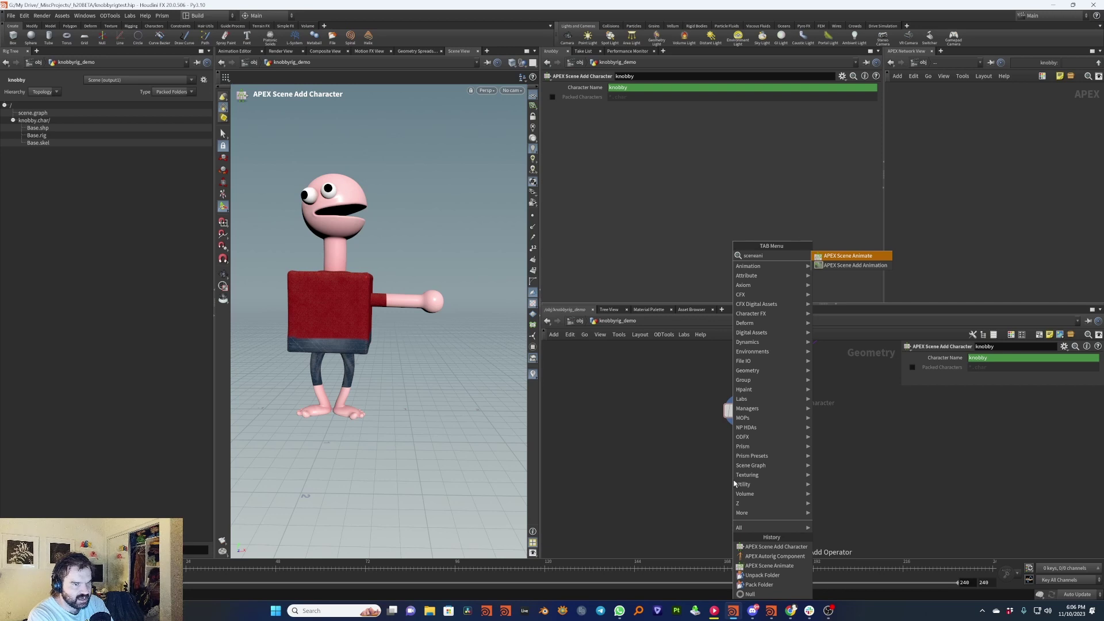
key(Return)
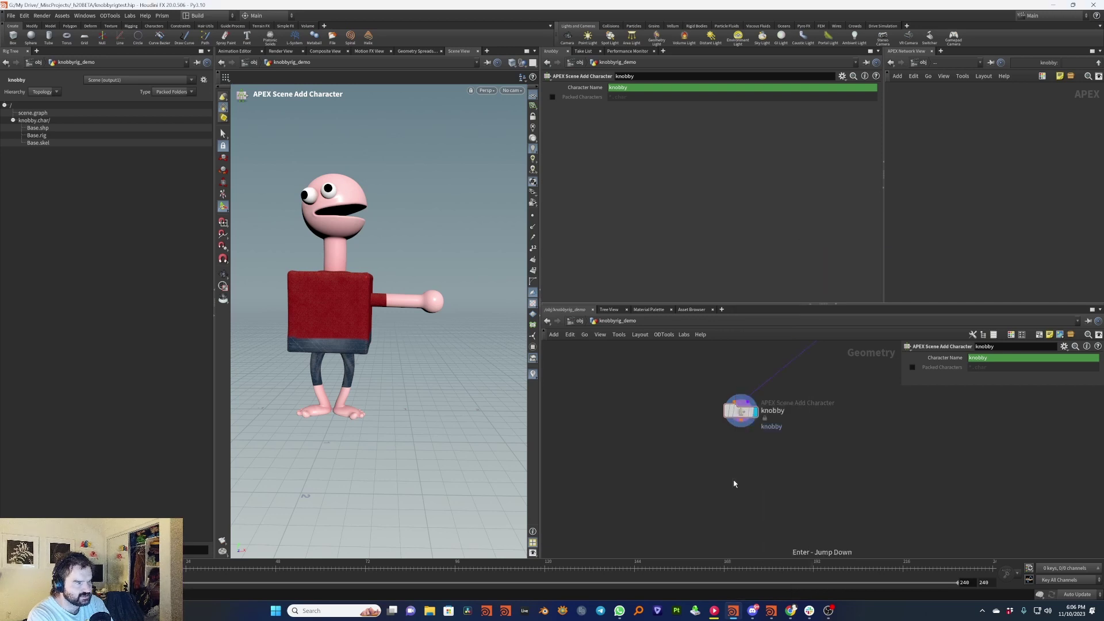
click(733, 482)
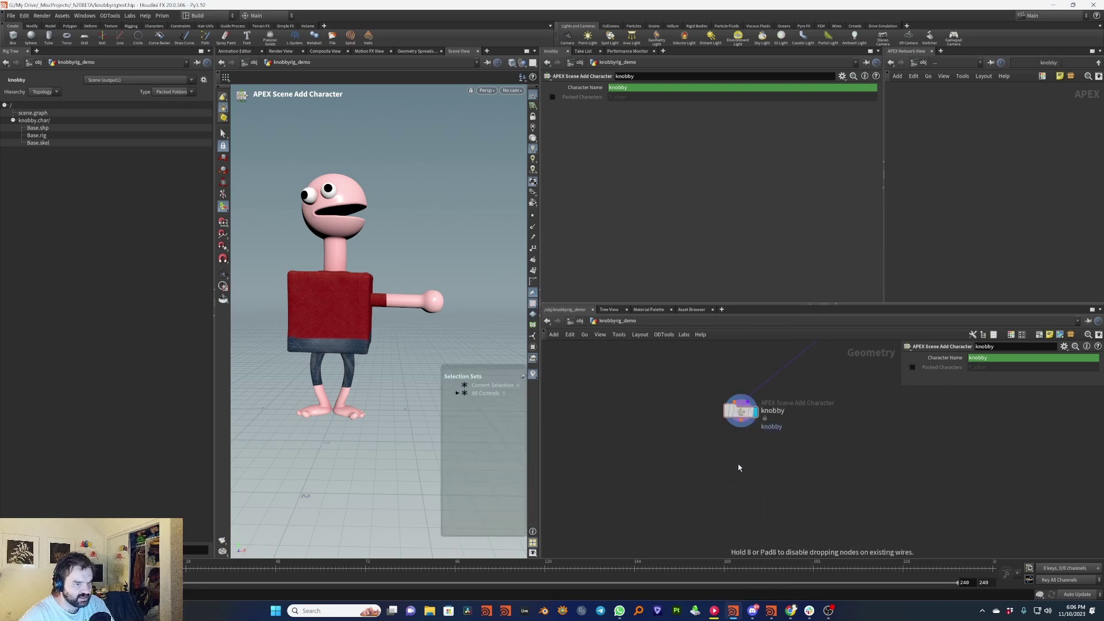
drag(739, 426, 740, 425)
drag(737, 464, 741, 420)
click(751, 473)
drag(739, 475, 742, 478)
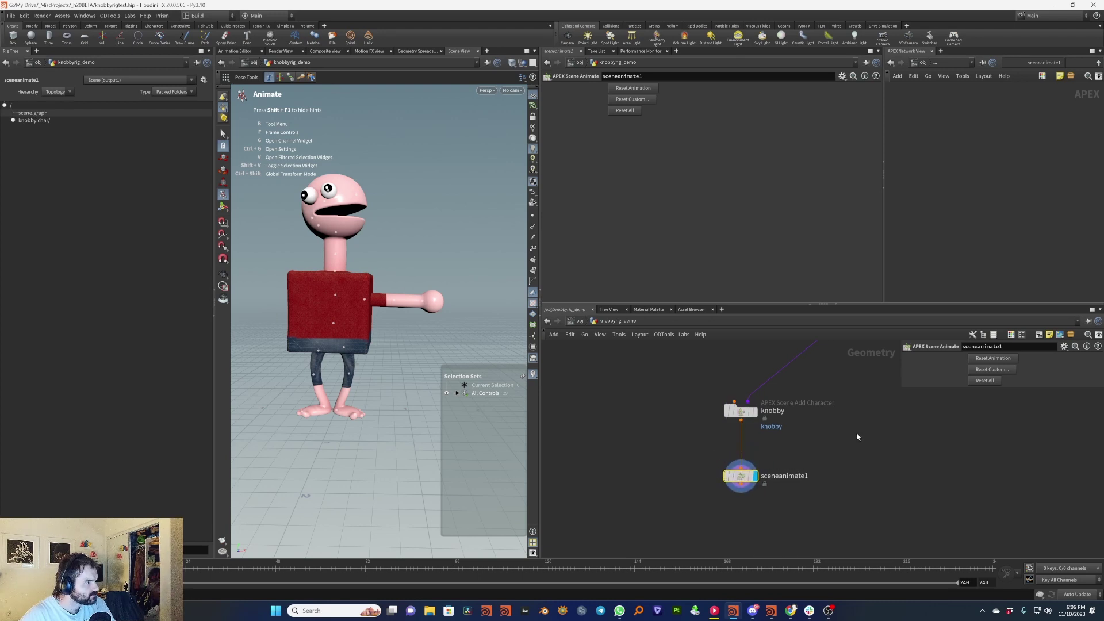
click(13, 120)
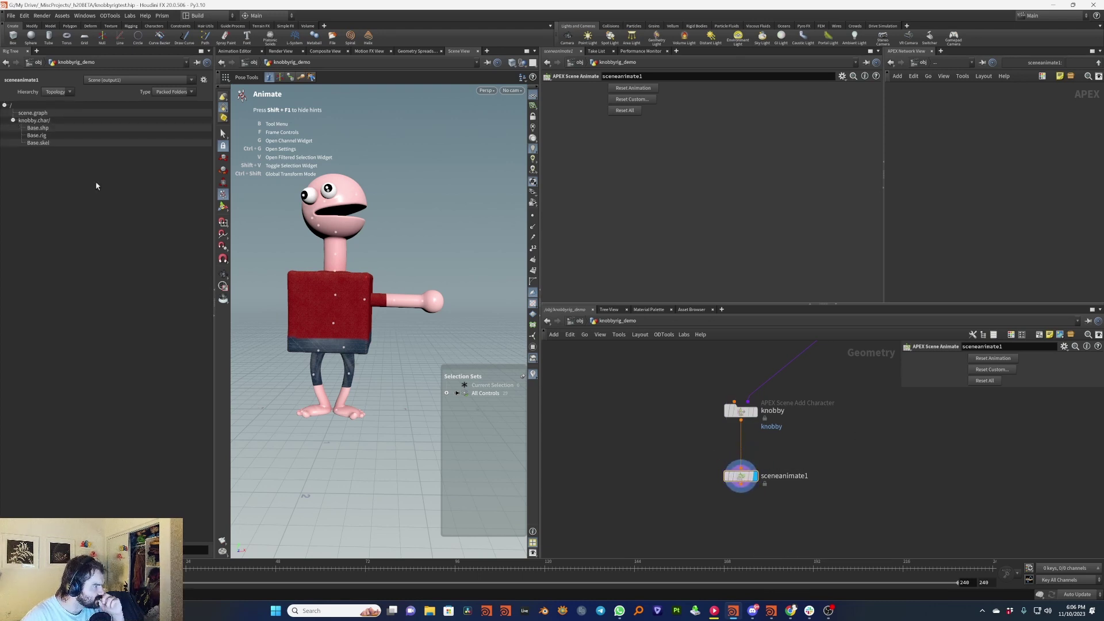
Lower the body control into a crouch, inspect the animation folder in the rig tree, then collapse the folders and close the console.
click(333, 326)
drag(333, 327, 301, 325)
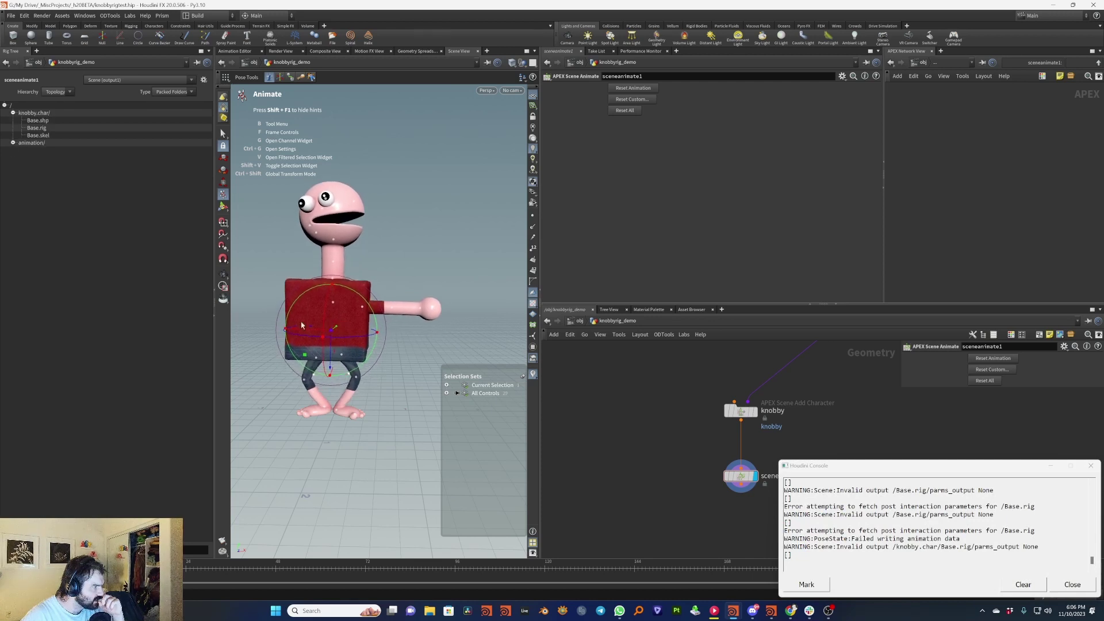
click(13, 143)
click(13, 143)
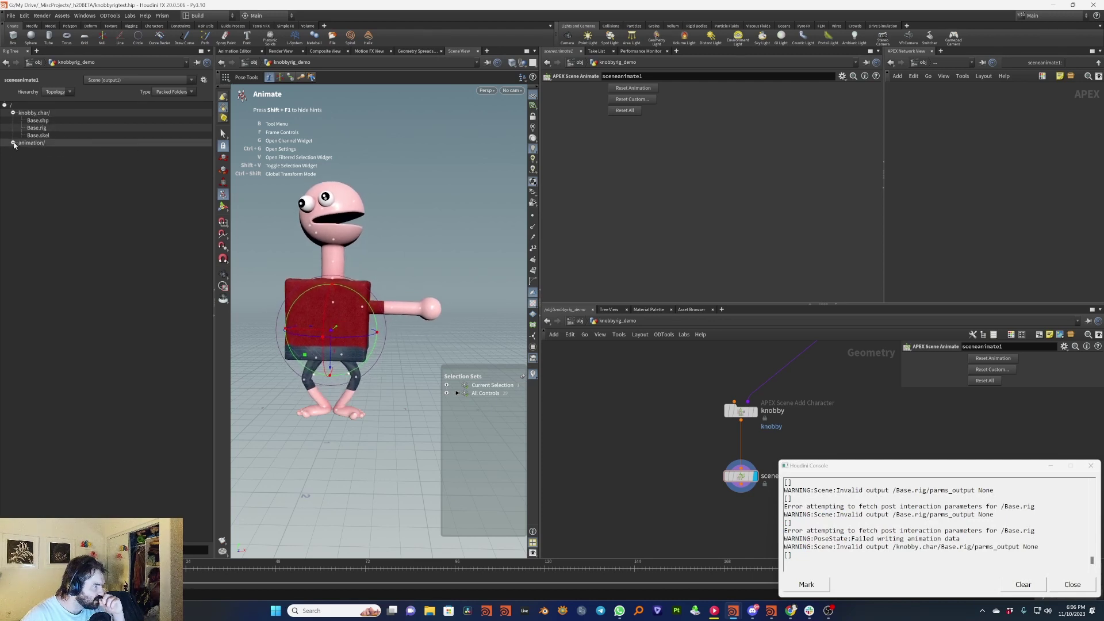
click(13, 143)
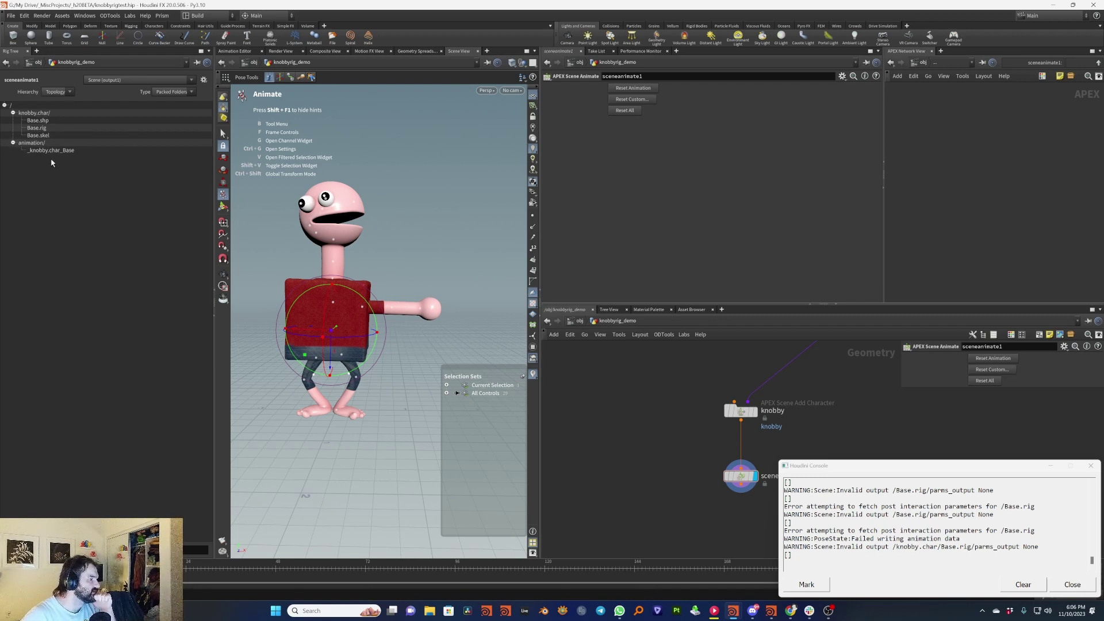
click(81, 143)
click(13, 142)
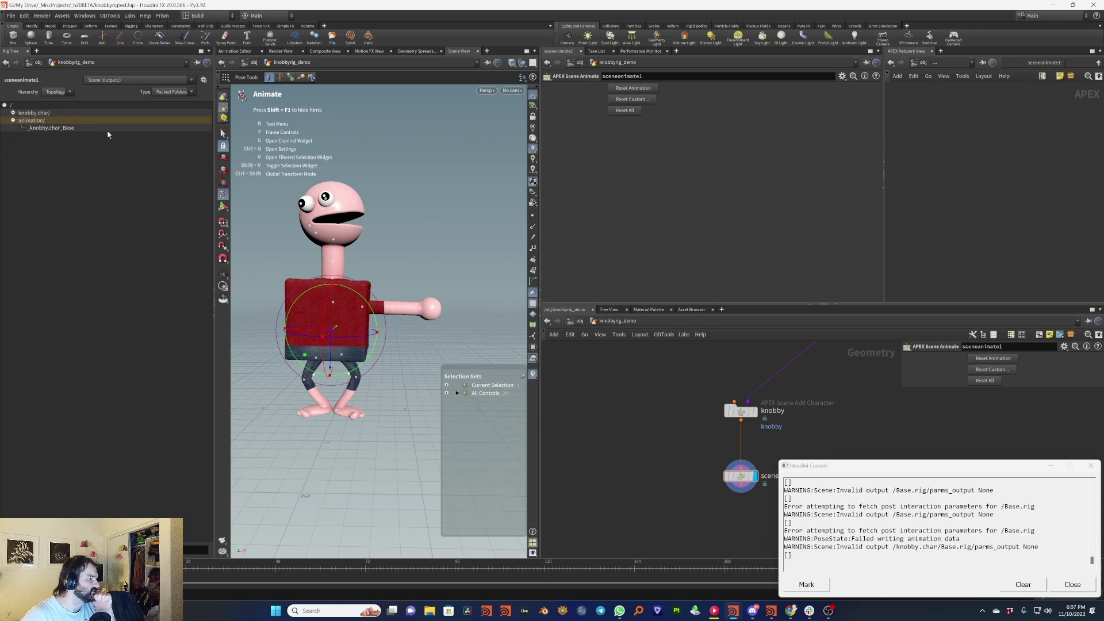
click(13, 113)
click(1073, 585)
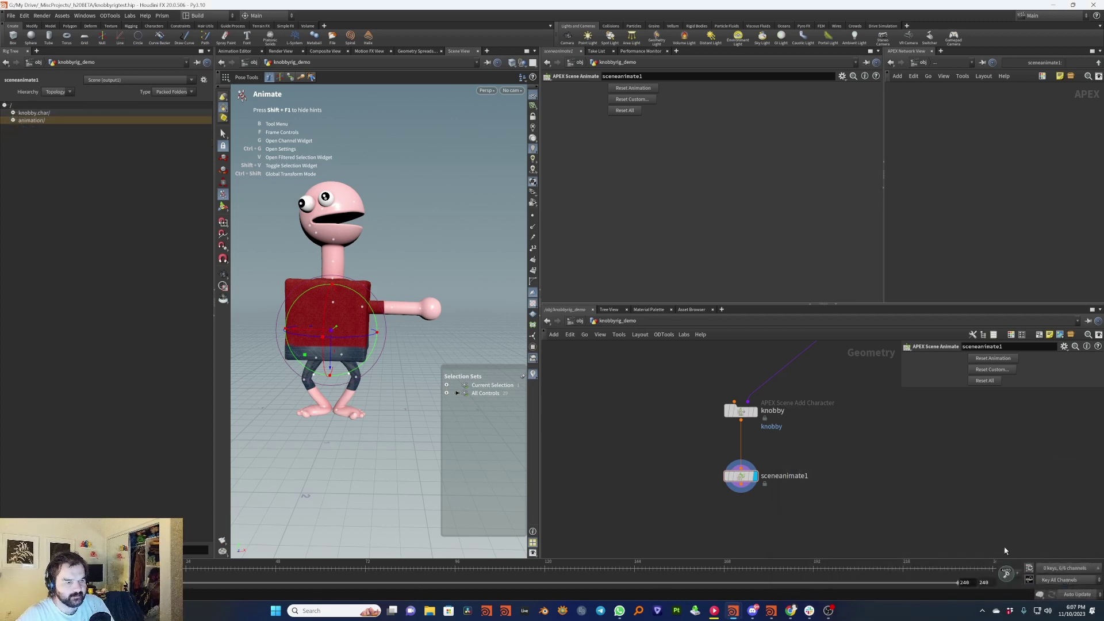
Shift the body control slightly sideways and pull both knee controls outward to either side of the character.
click(779, 483)
click(431, 344)
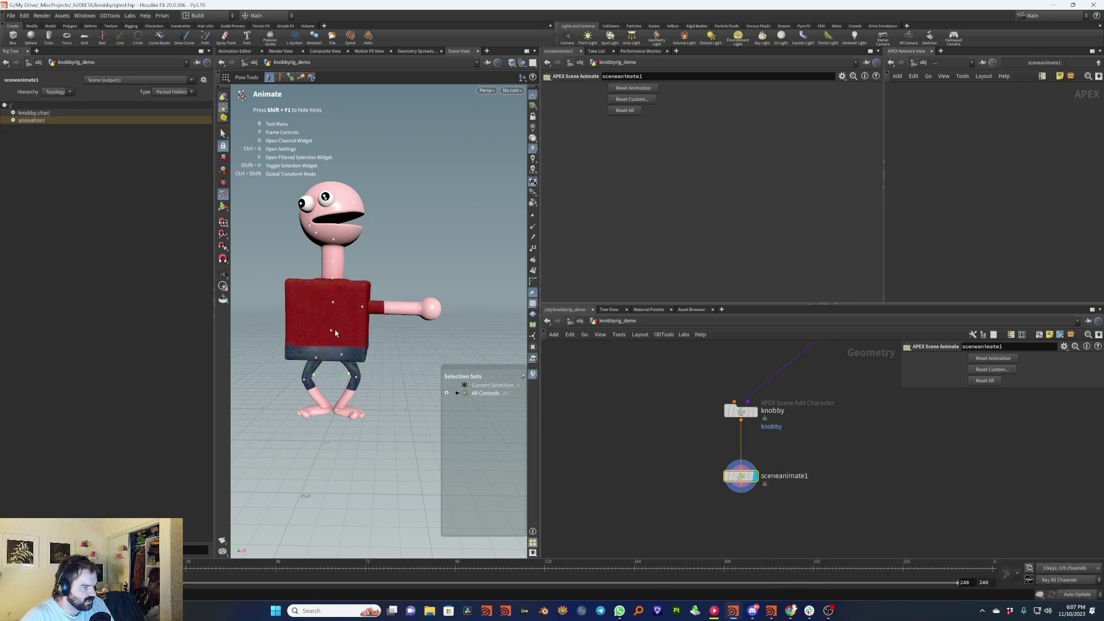
mouse_move(331, 335)
mouse_down()
mouse_move(345, 323)
mouse_move(345, 333)
mouse_up()
click(352, 377)
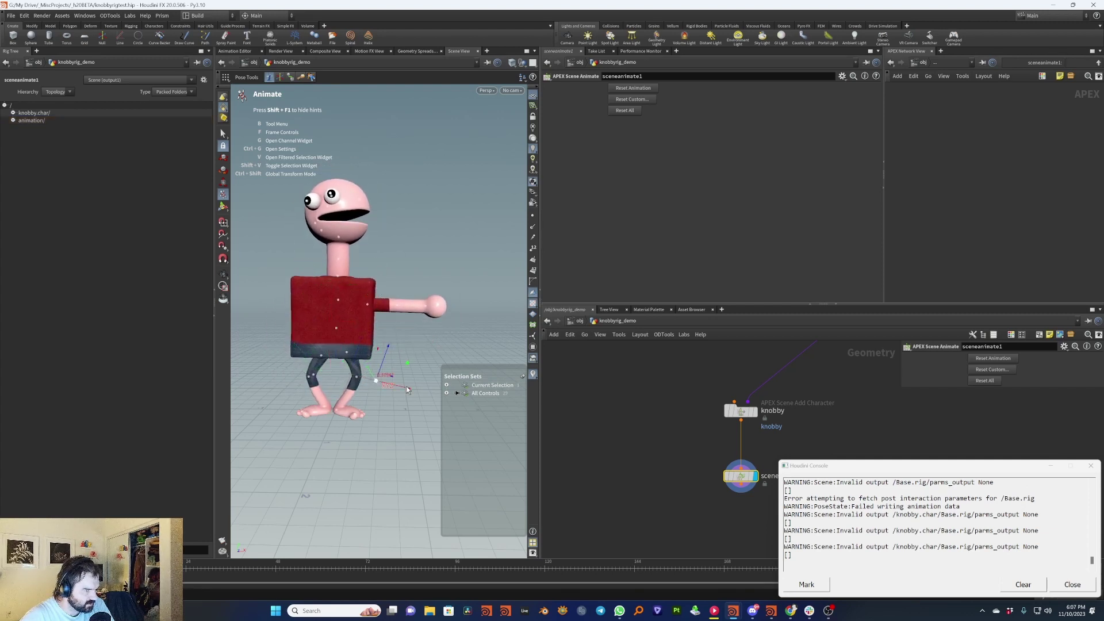
click(313, 377)
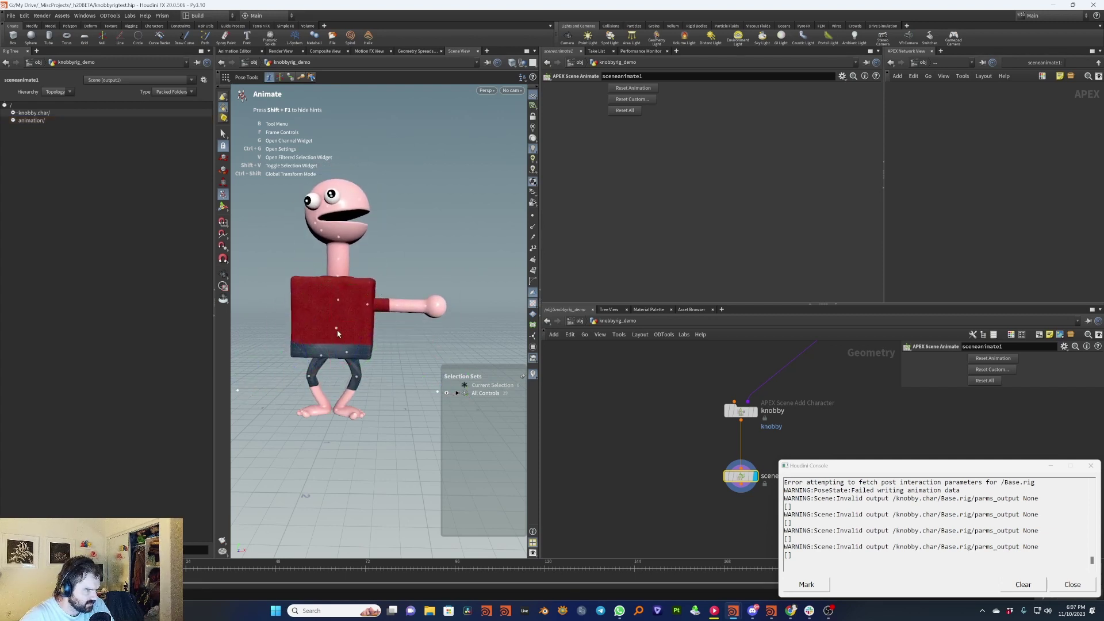
Animate the body control by turning, lowering and raising the character at successive frames, including frame 47.
drag(337, 333, 360, 333)
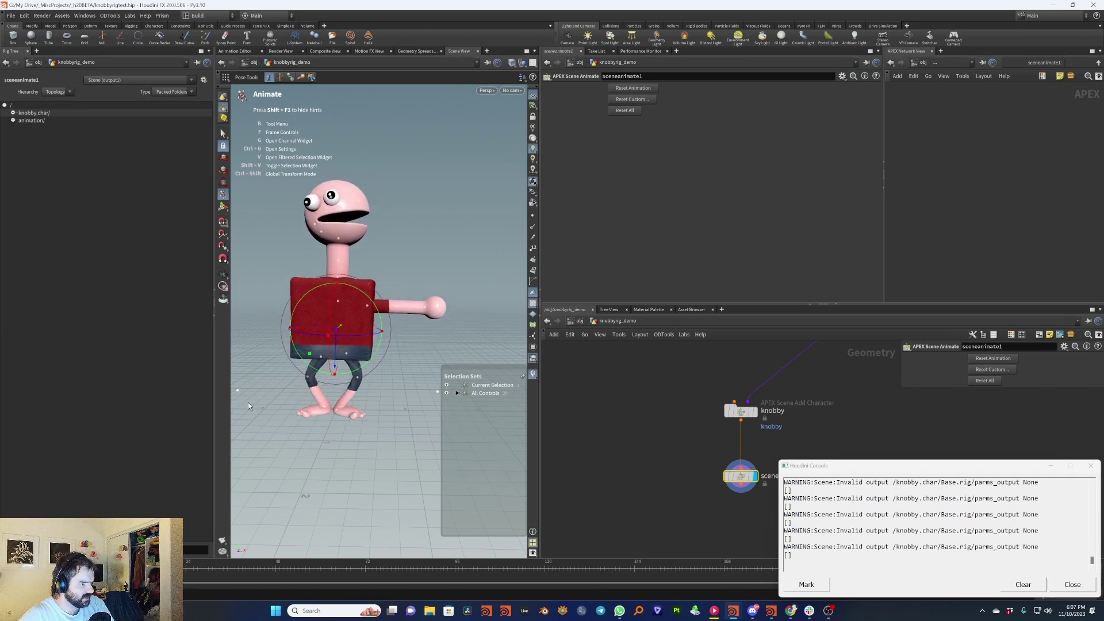
drag(333, 331, 359, 346)
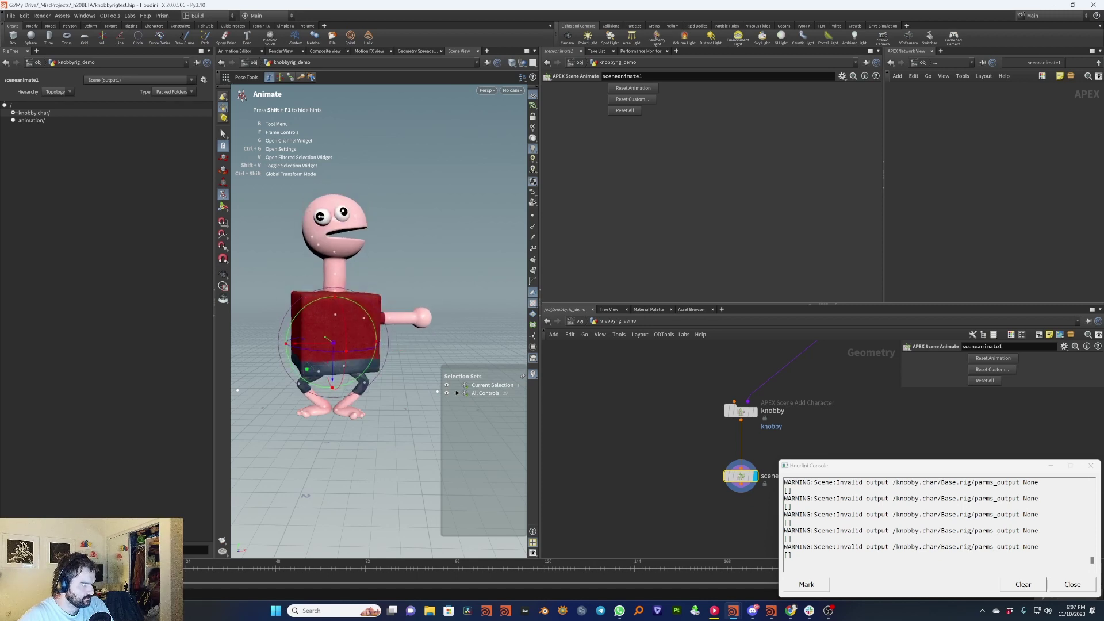
drag(198, 571, 187, 571)
mouse_move(334, 344)
mouse_down()
mouse_move(348, 356)
mouse_move(348, 327)
mouse_move(336, 334)
mouse_up()
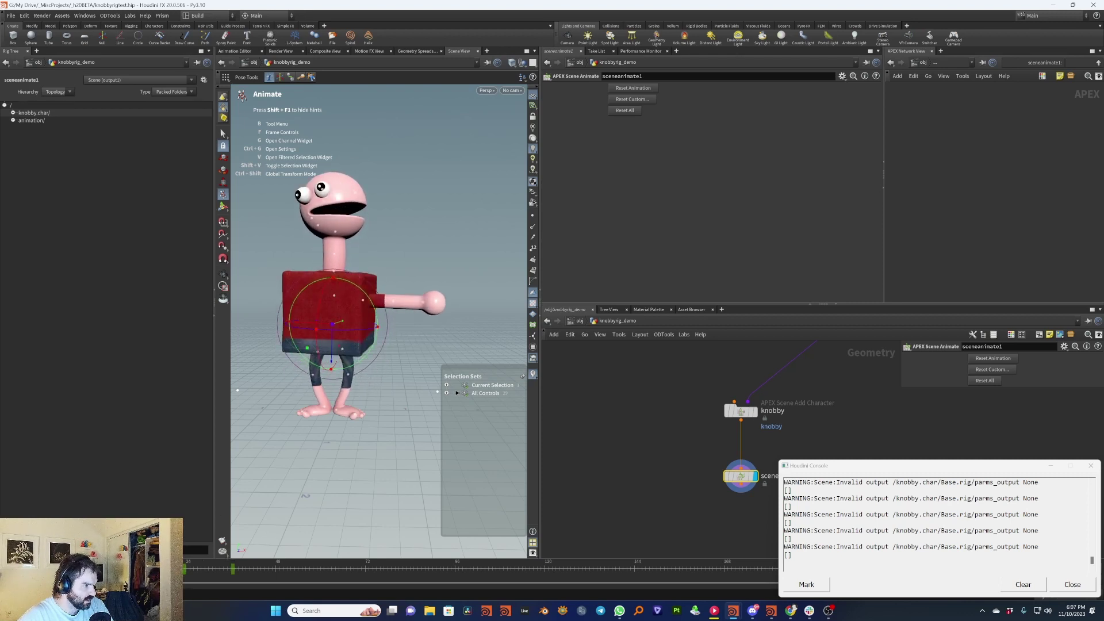
drag(183, 571, 273, 566)
drag(335, 328, 335, 320)
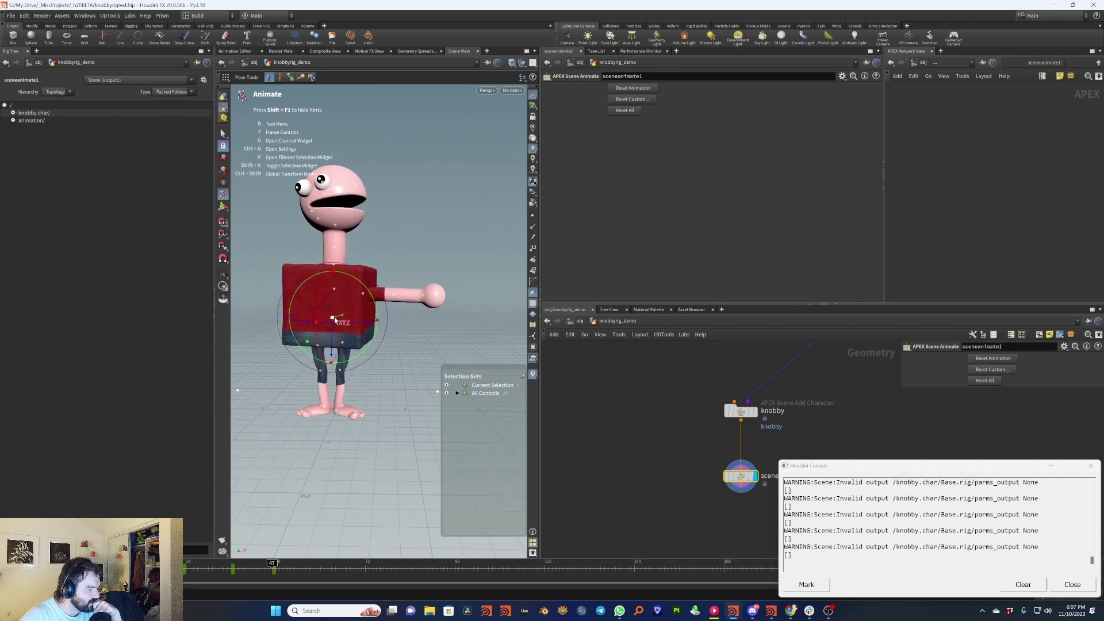
drag(273, 571, 327, 587)
drag(332, 319, 336, 332)
Animate the outstretched arm by rotating its control to different angles at several frames of the body motion.
drag(473, 262, 375, 333)
drag(327, 566, 283, 565)
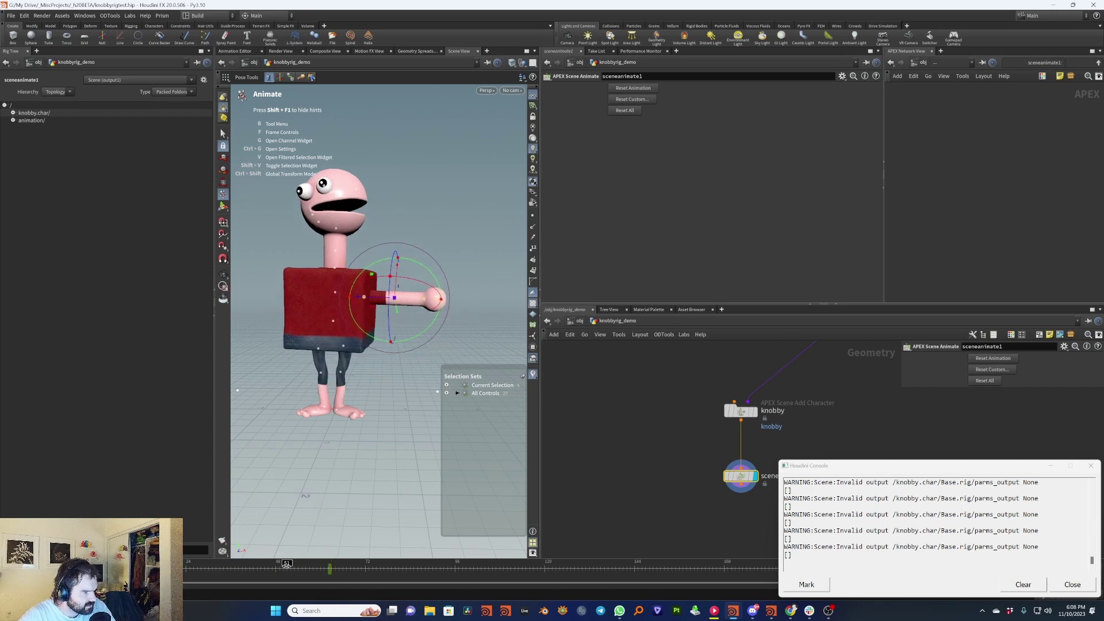
drag(434, 305, 341, 500)
drag(280, 570, 232, 569)
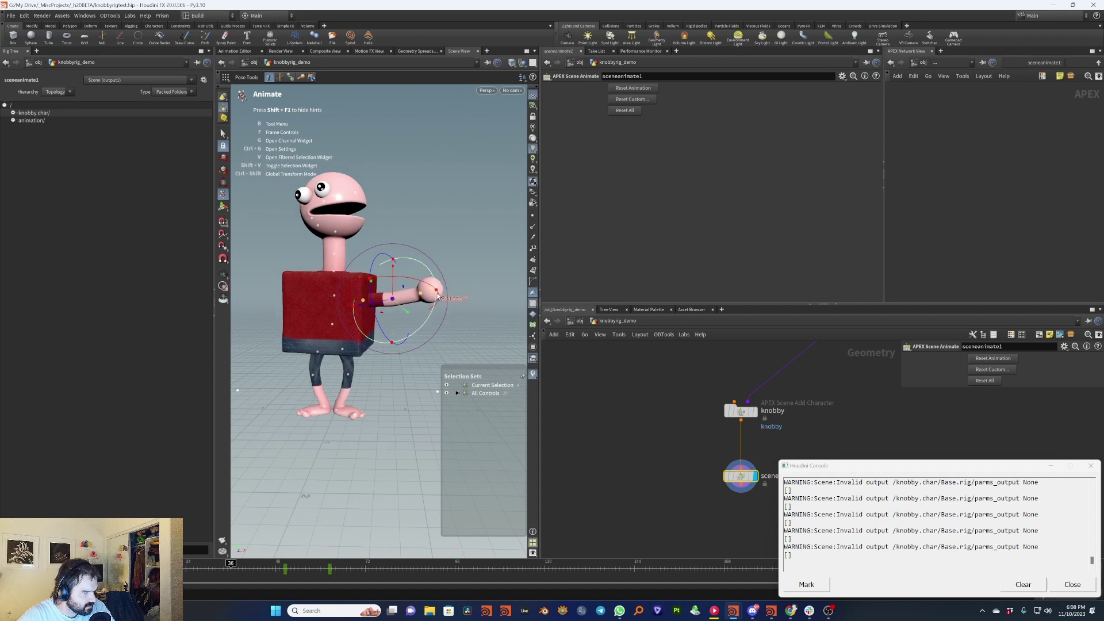
drag(444, 295, 398, 409)
drag(241, 574, 186, 564)
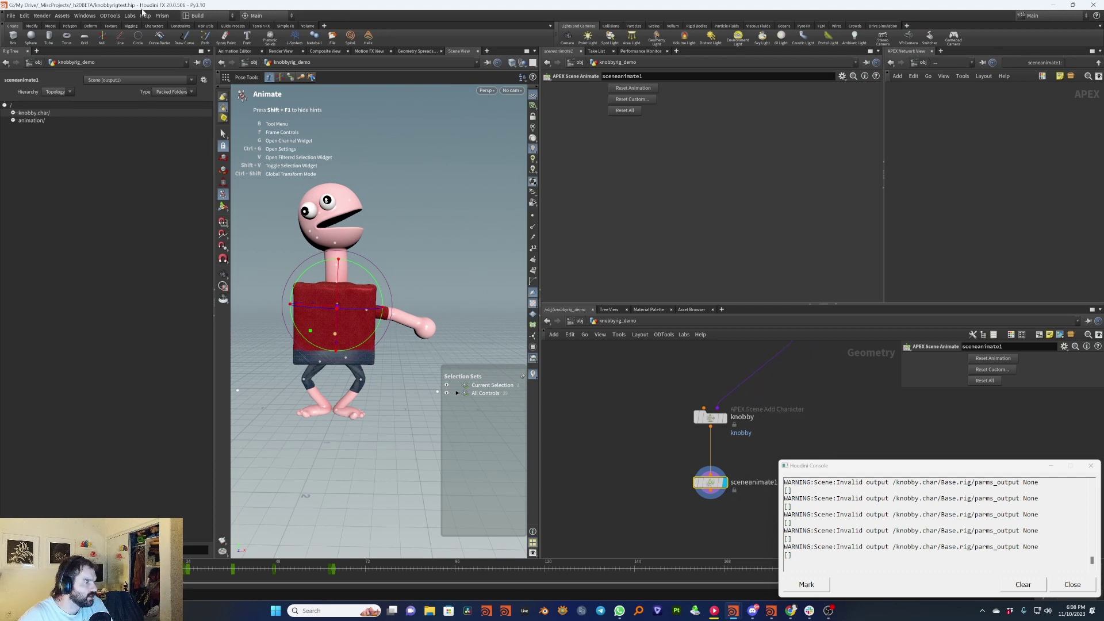
Open the Animation Editor in a separate window.
click(85, 16)
click(97, 32)
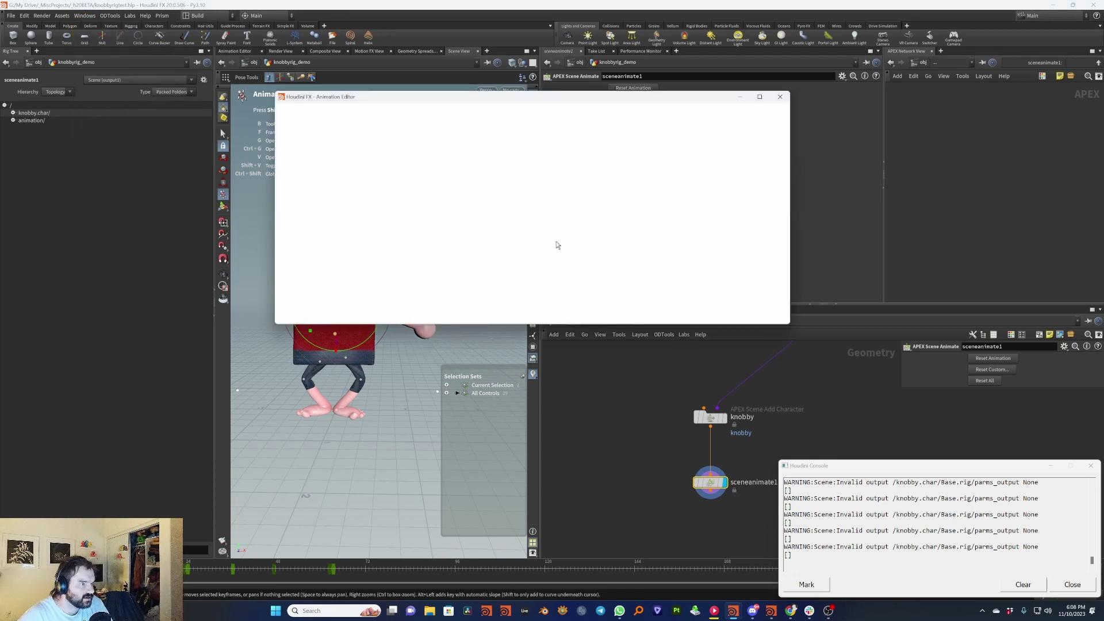
Examine the hip_tz curve and its bezier keys among the channels in the Animation Editor.
scroll(548, 207, up, 5)
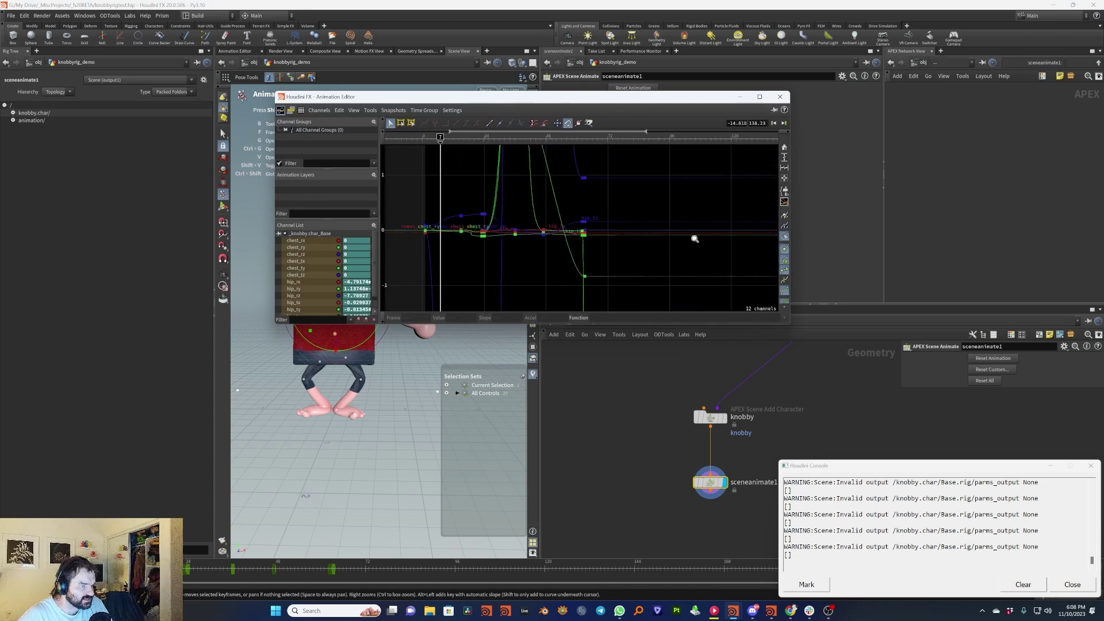
right_drag(614, 266, 713, 230)
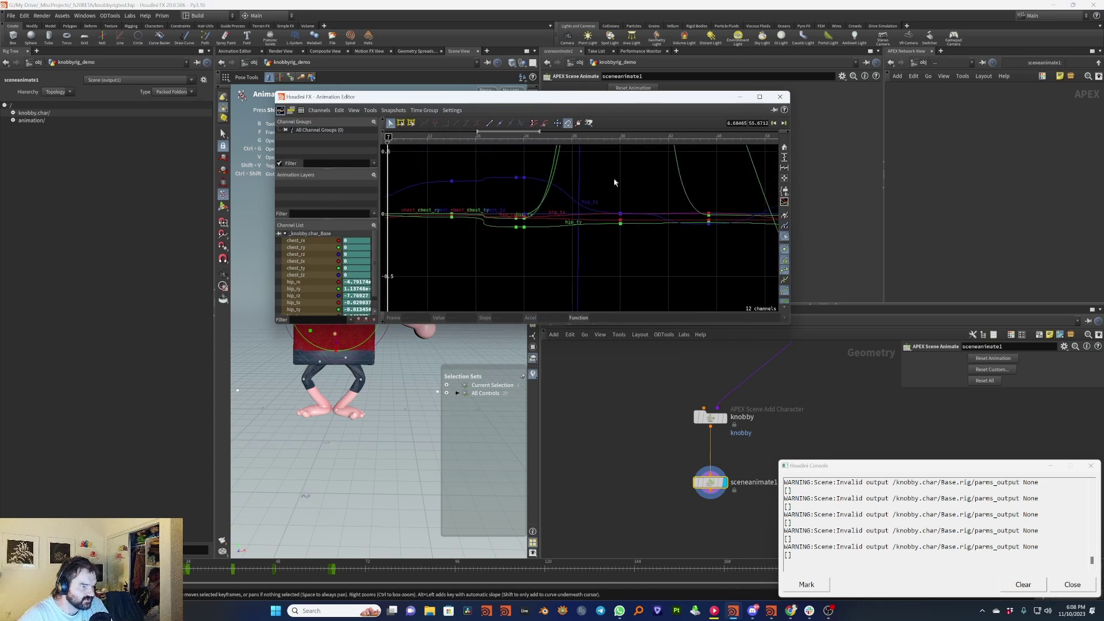
middle_drag(605, 158, 609, 209)
right_drag(610, 214, 578, 148)
middle_drag(518, 274, 552, 218)
right_drag(552, 218, 616, 166)
drag(566, 175, 419, 261)
right_drag(560, 177, 492, 181)
middle_drag(492, 182, 521, 180)
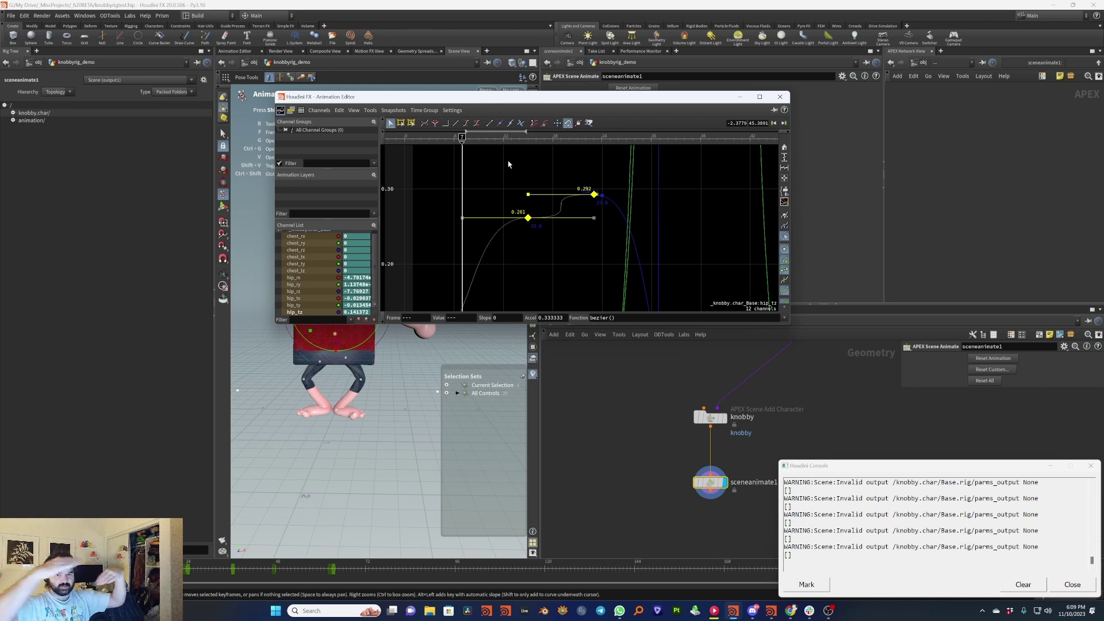
click(552, 179)
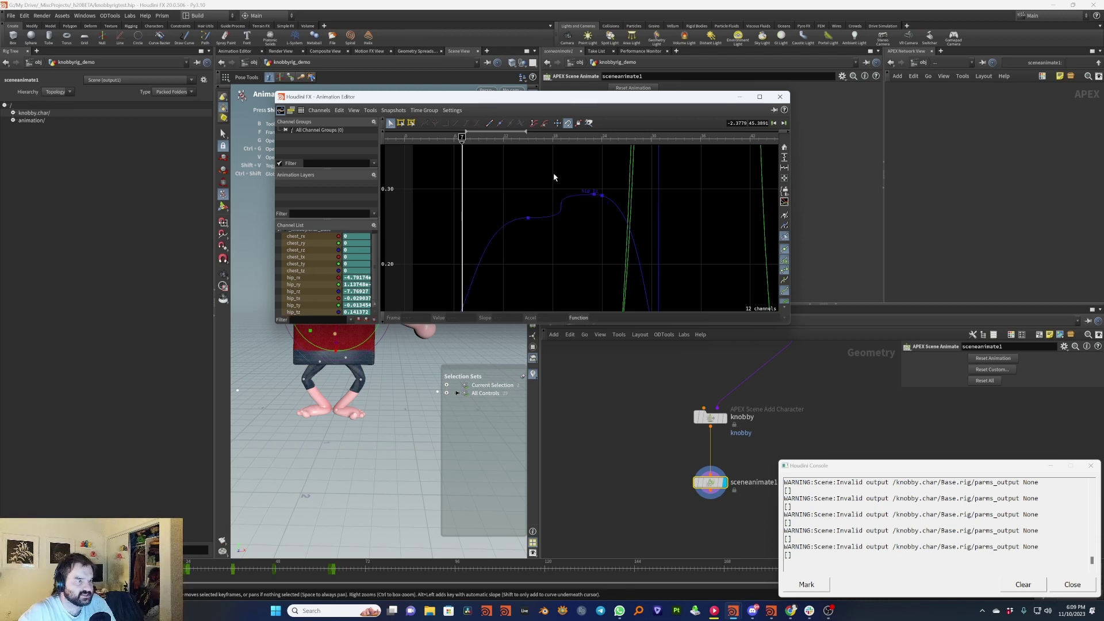
Frame all animation curves and inspect the keys across the chest and hip channels, including the hip_rz curve.
key(h)
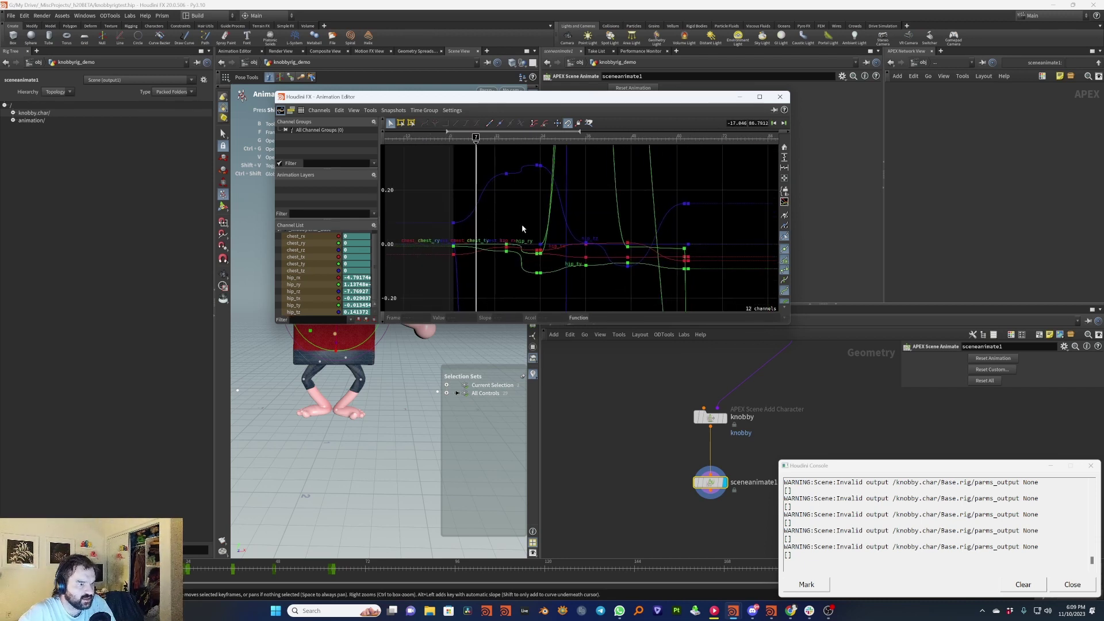
right_drag(522, 229, 736, 263)
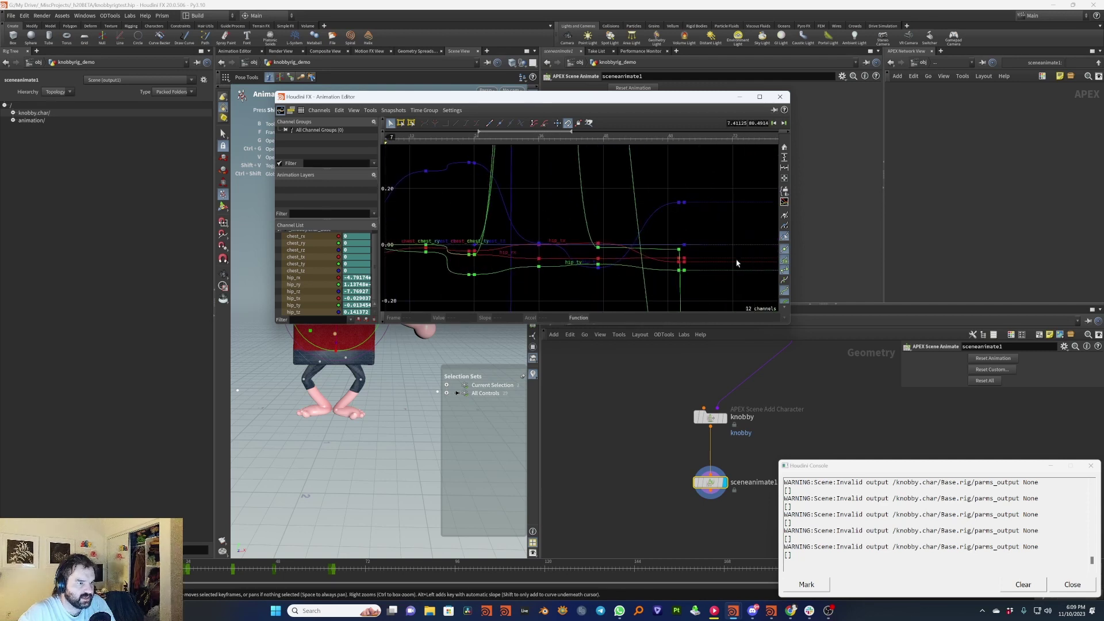
right_drag(561, 278, 521, 302)
right_drag(583, 186, 595, 323)
key(ctrl+a)
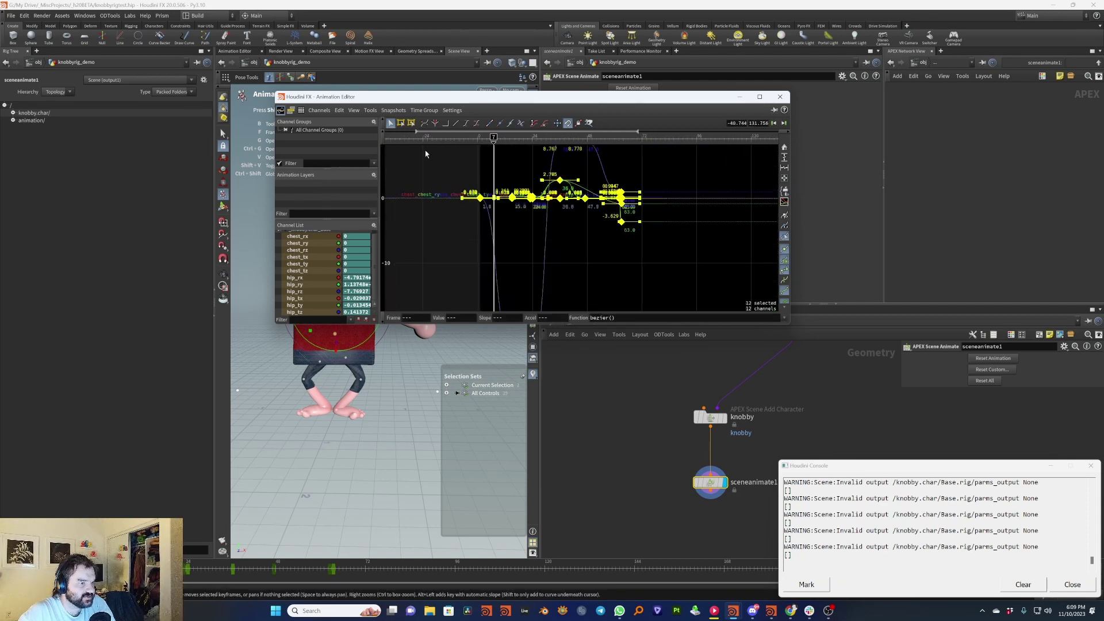
right_drag(688, 275, 488, 302)
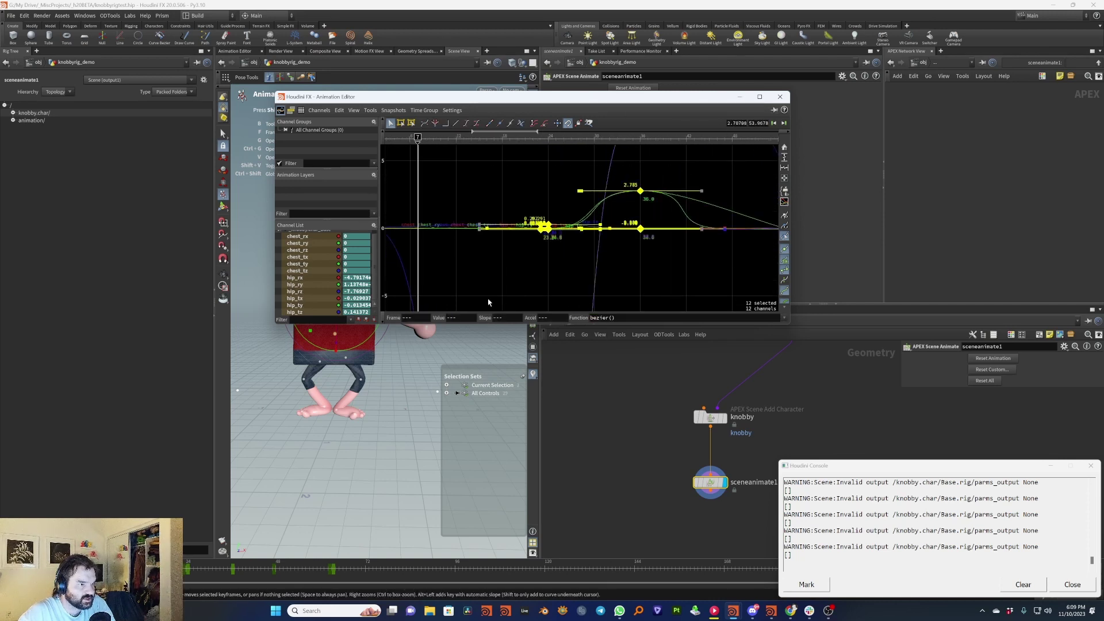
key(h)
click(602, 230)
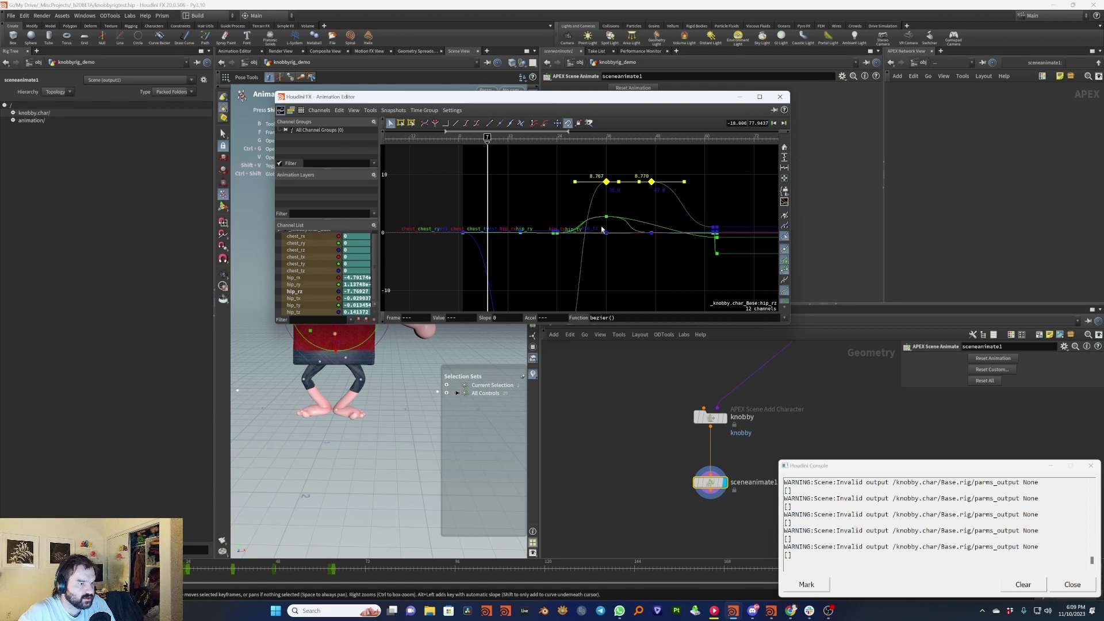
Select the earlier keys across the chest and hip channels and shorten their tangent handles.
drag(646, 286, 454, 172)
right_drag(562, 219, 583, 206)
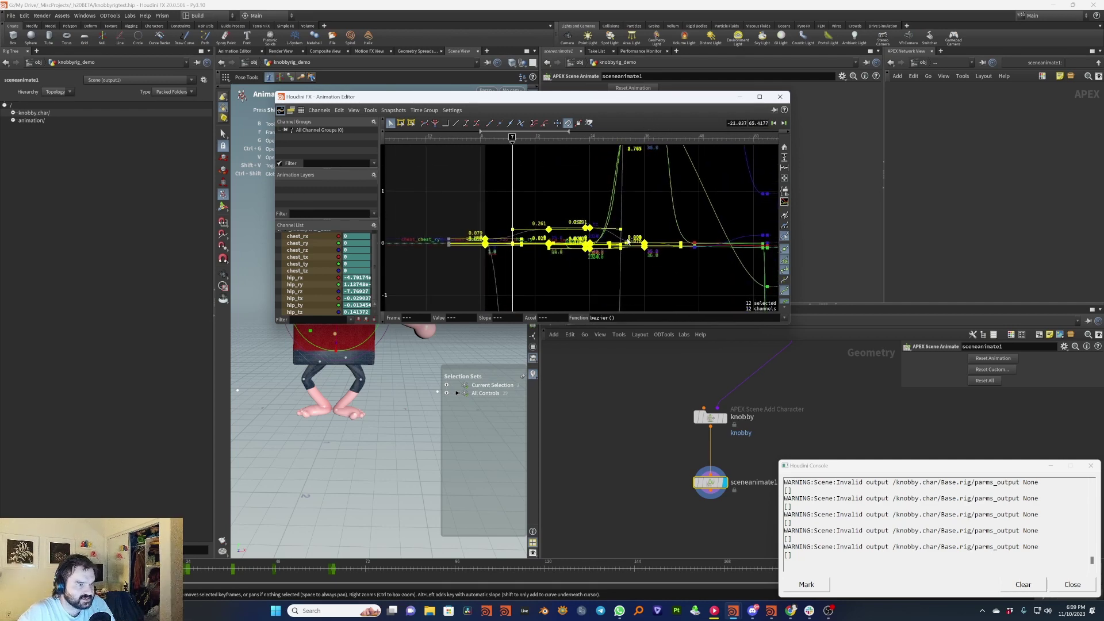
drag(587, 228, 594, 231)
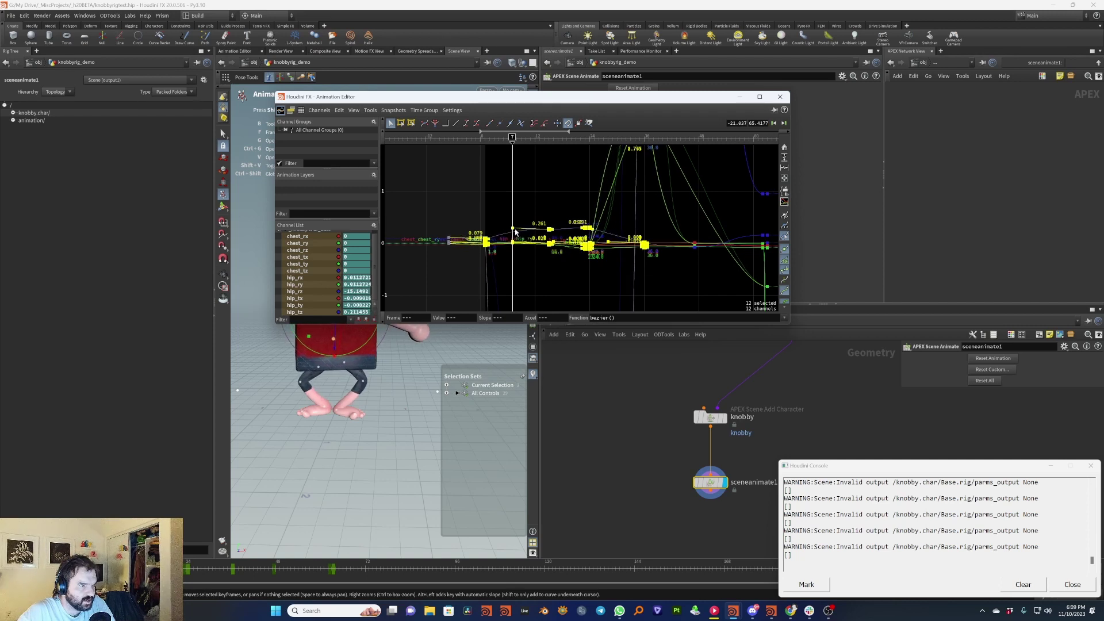
drag(516, 232, 546, 232)
Scrub through the animation to review the reshaped curves, and dismiss the console and autosave windows without saving.
drag(124, 570, 106, 587)
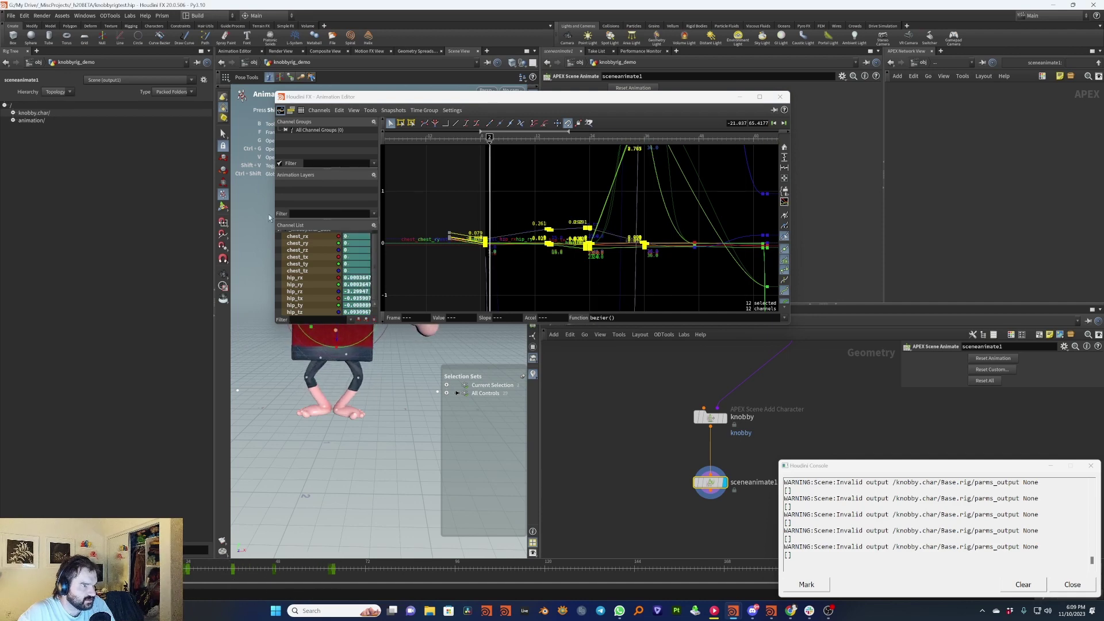
drag(441, 99, 713, 194)
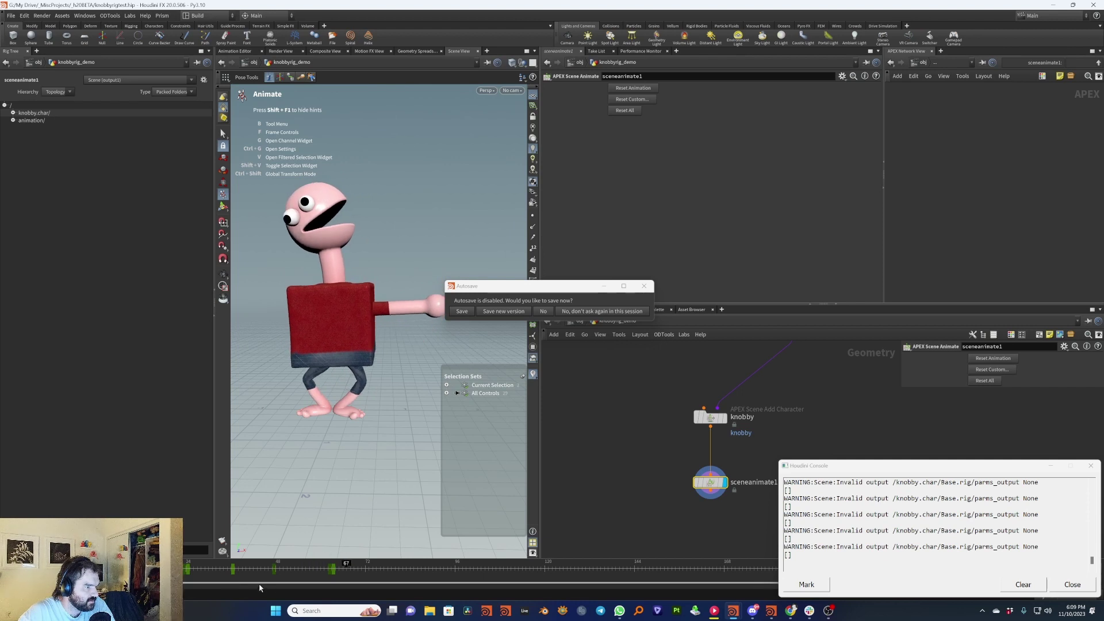
click(1071, 586)
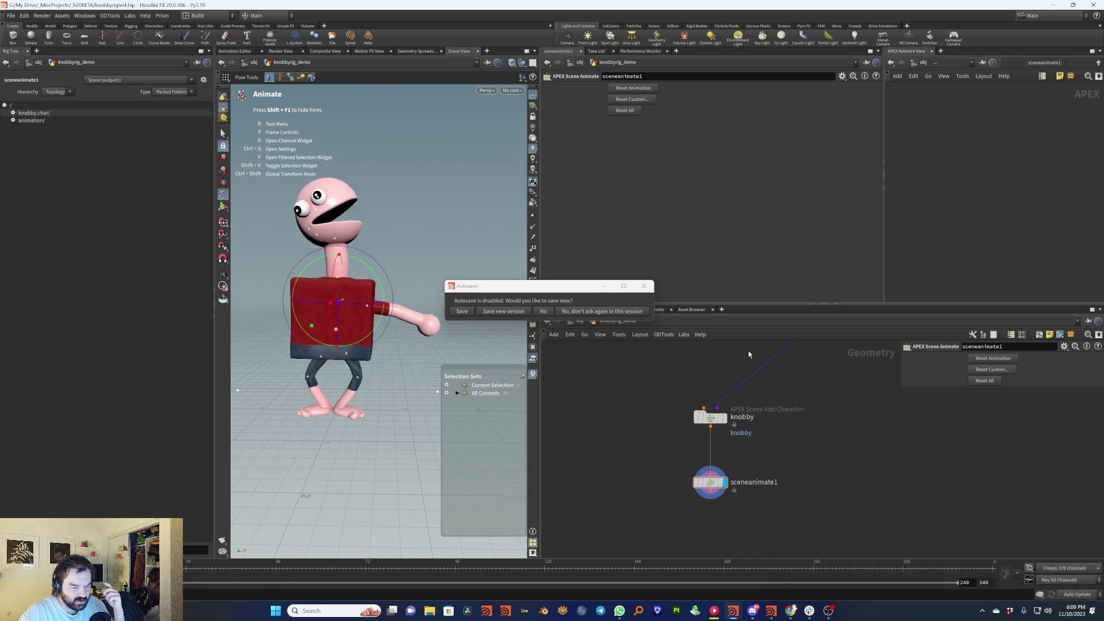
click(543, 311)
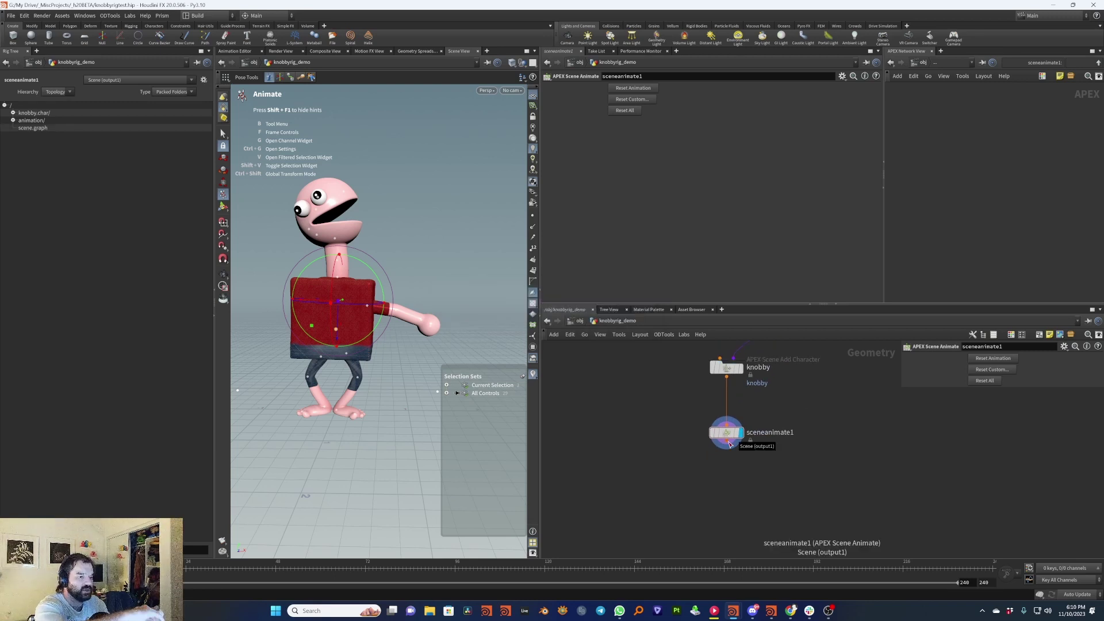
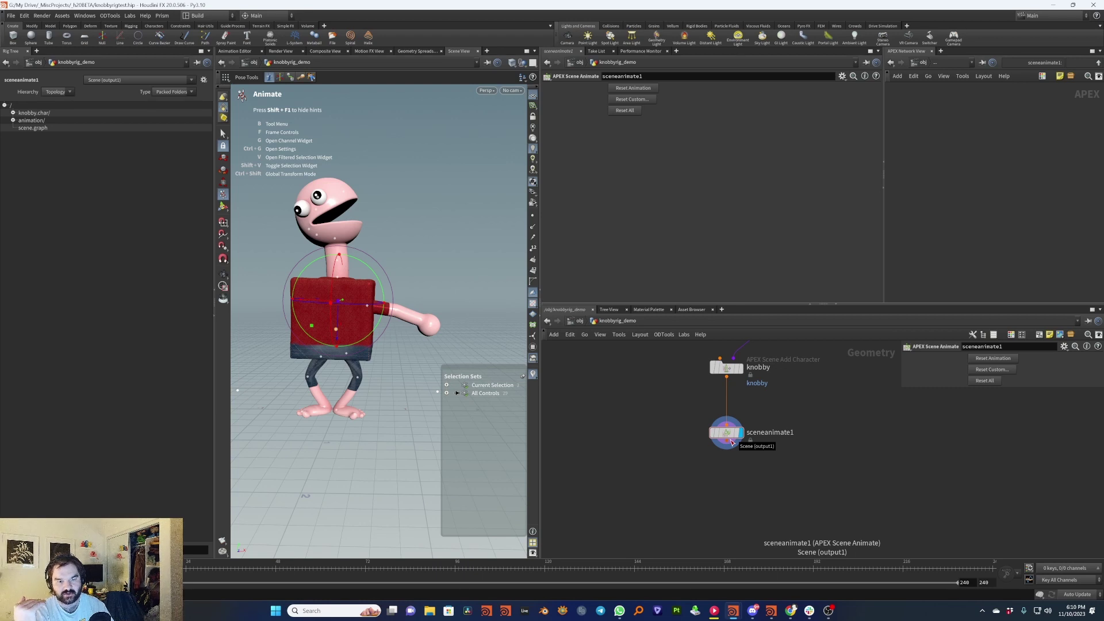
Add an Unpack Folder node beside sceneanimate1 in the knobbyrig_demo network.
middle_drag(758, 403, 714, 458)
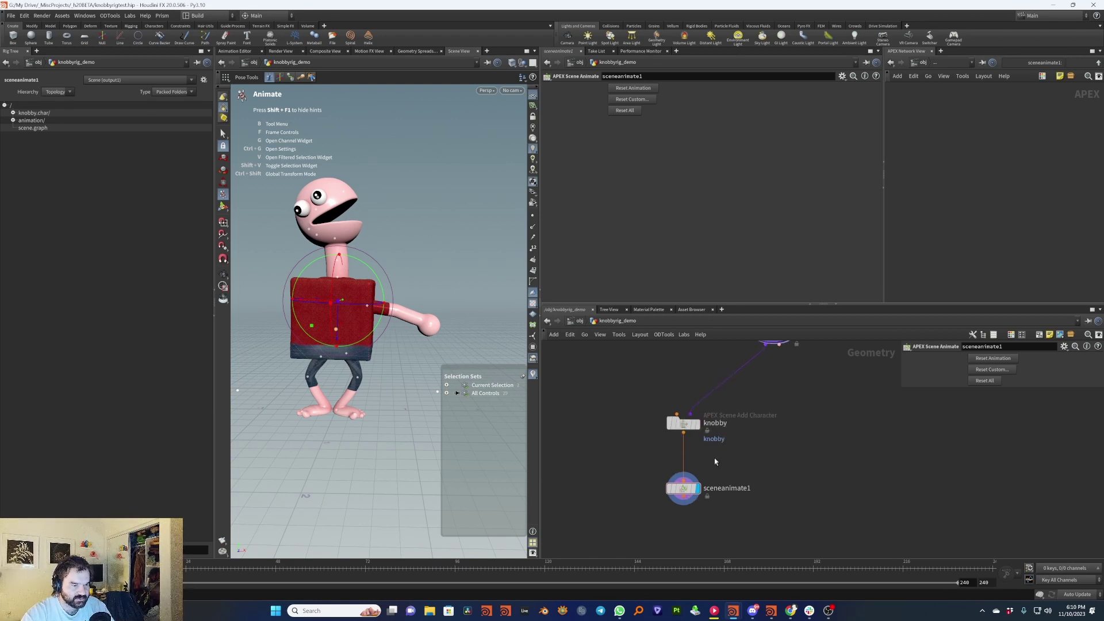
key(Tab)
text(unpack)
key(Return)
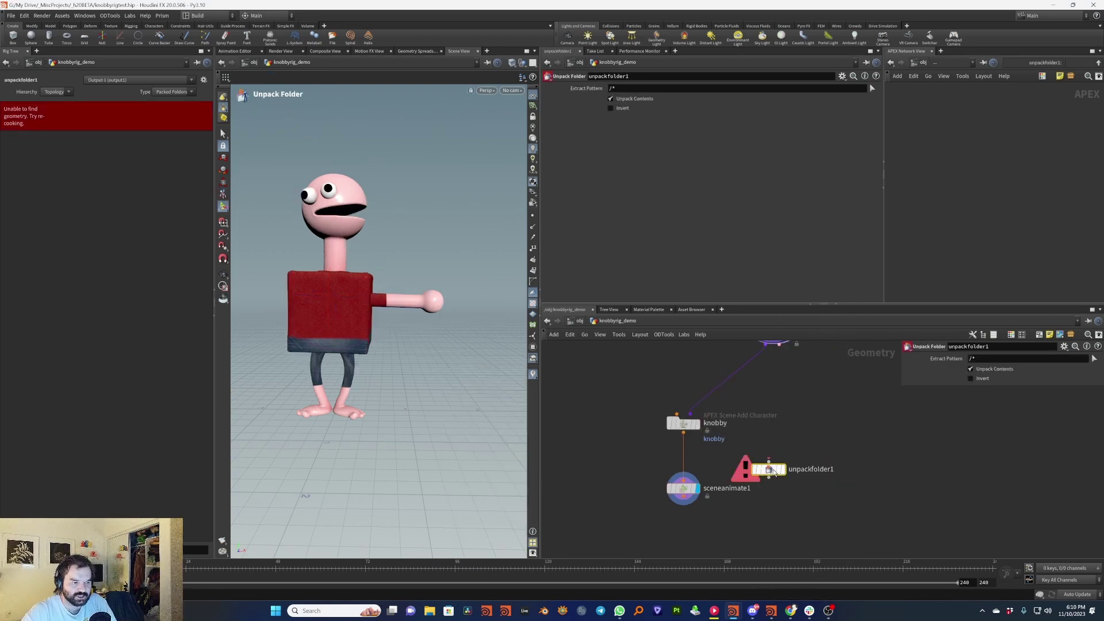
click(838, 470)
middle_drag(845, 434, 809, 465)
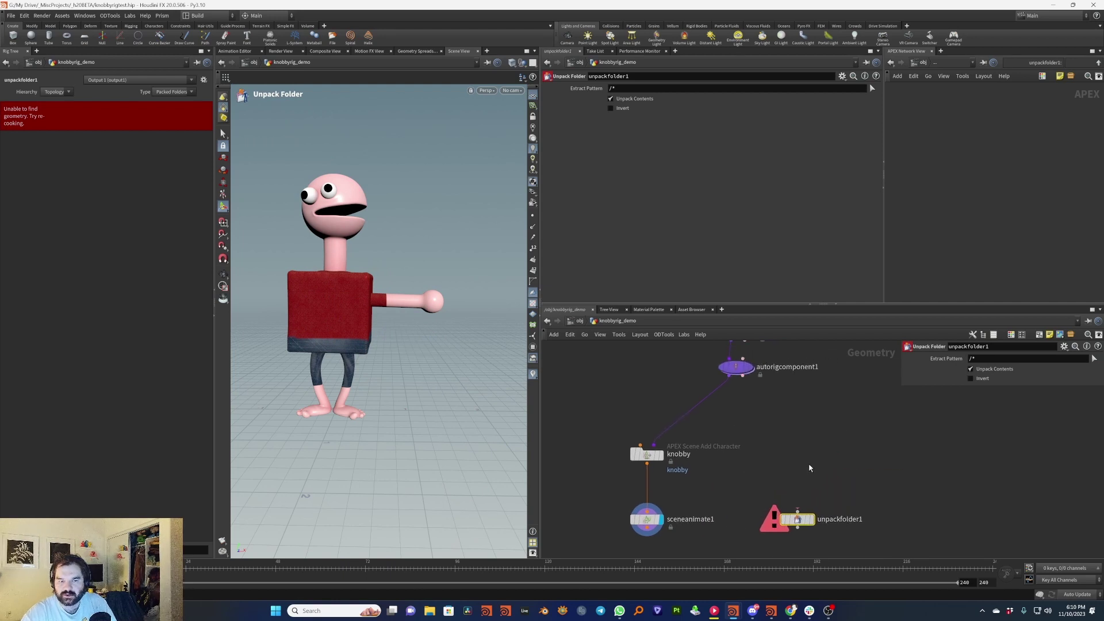
Wire the output of autorigcomponent1 into the Unpack Folder node and display that node.
scroll(805, 466, down, 5)
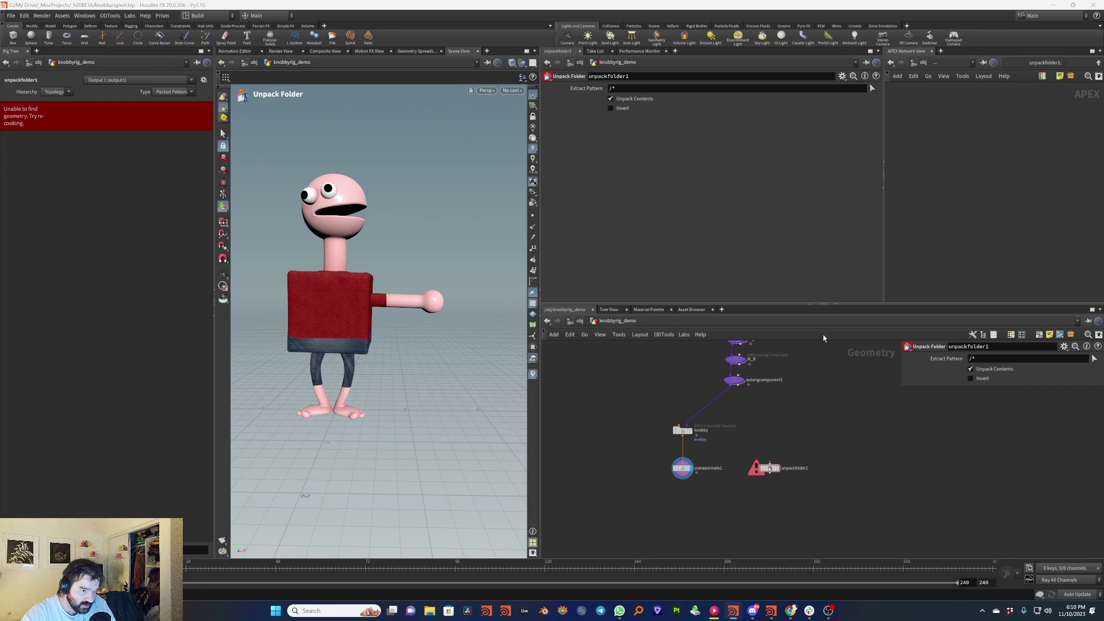
scroll(817, 454, up, 2)
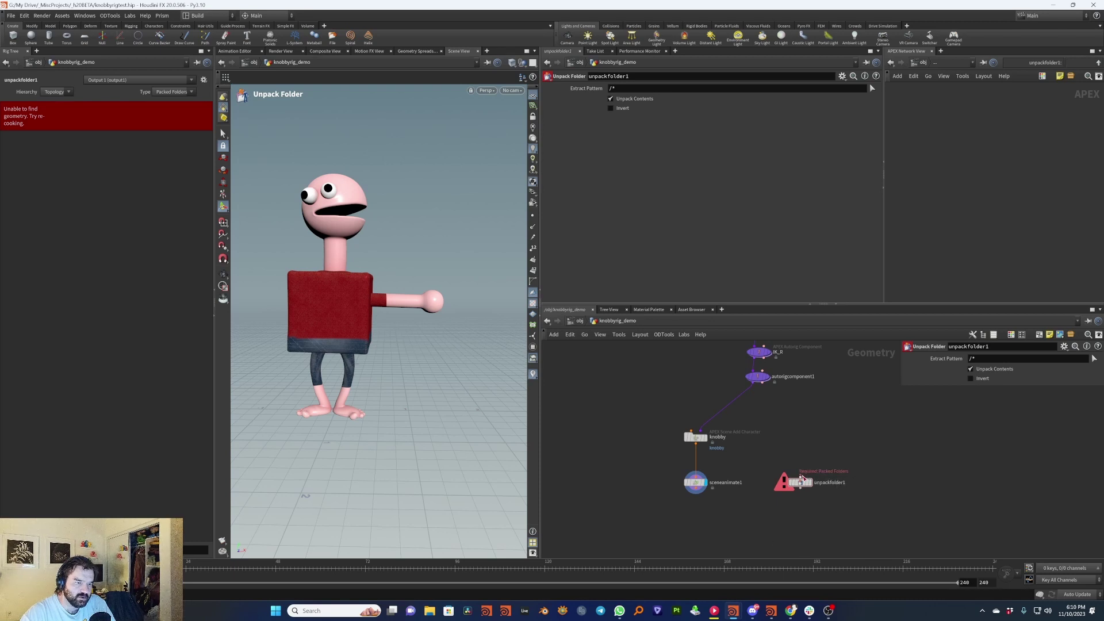
drag(802, 477, 757, 384)
click(807, 484)
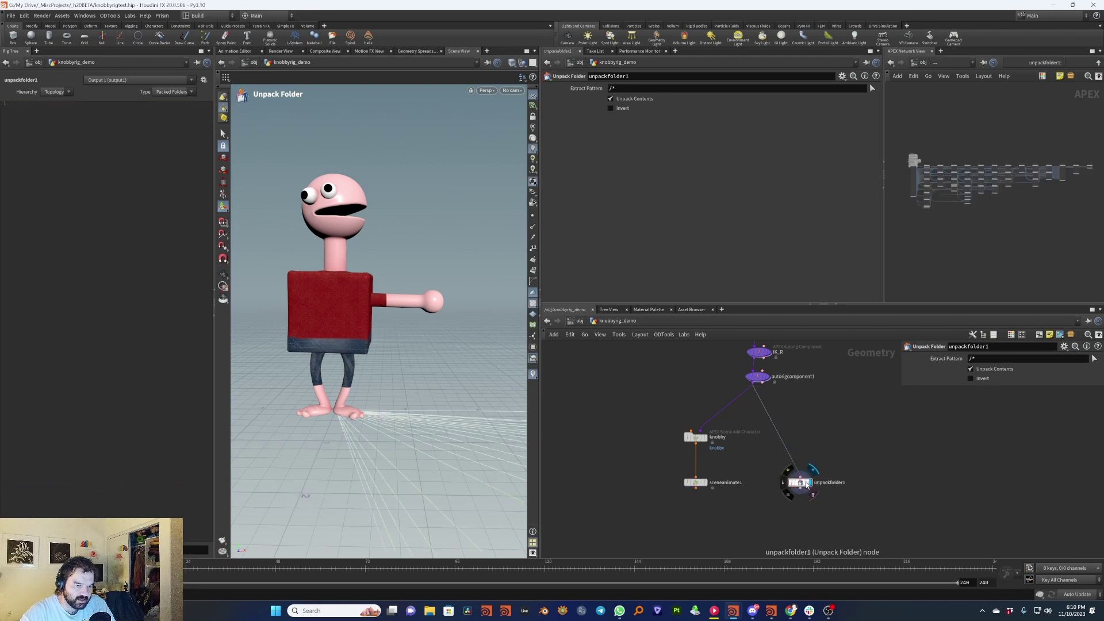
Set the Unpack Folder node's extract pattern to /*.rig.
middle_drag(811, 403, 807, 443)
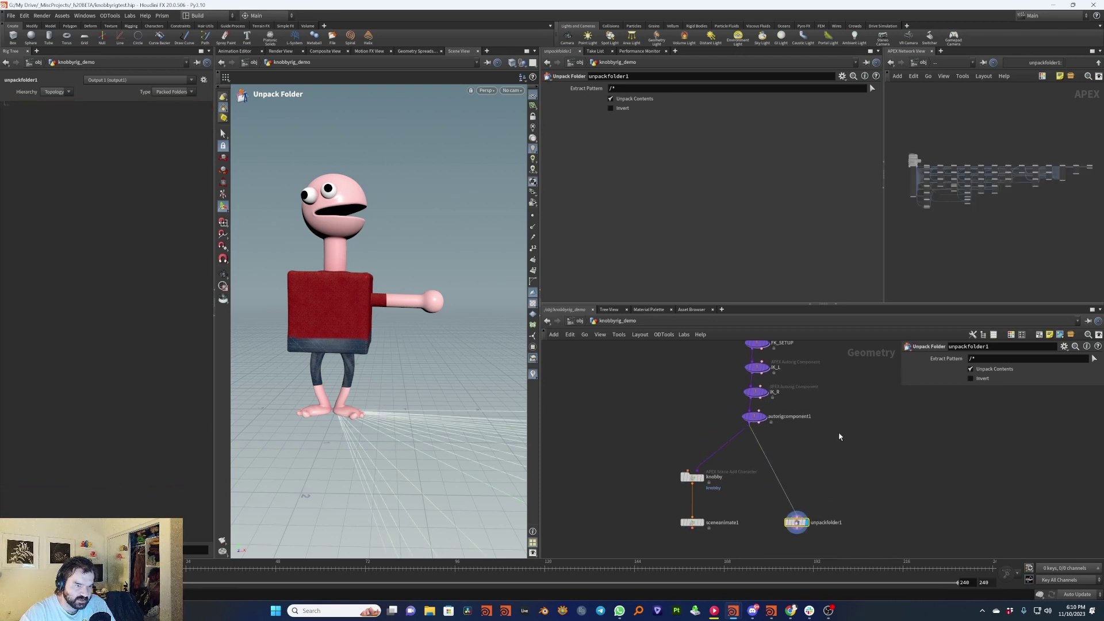
click(754, 416)
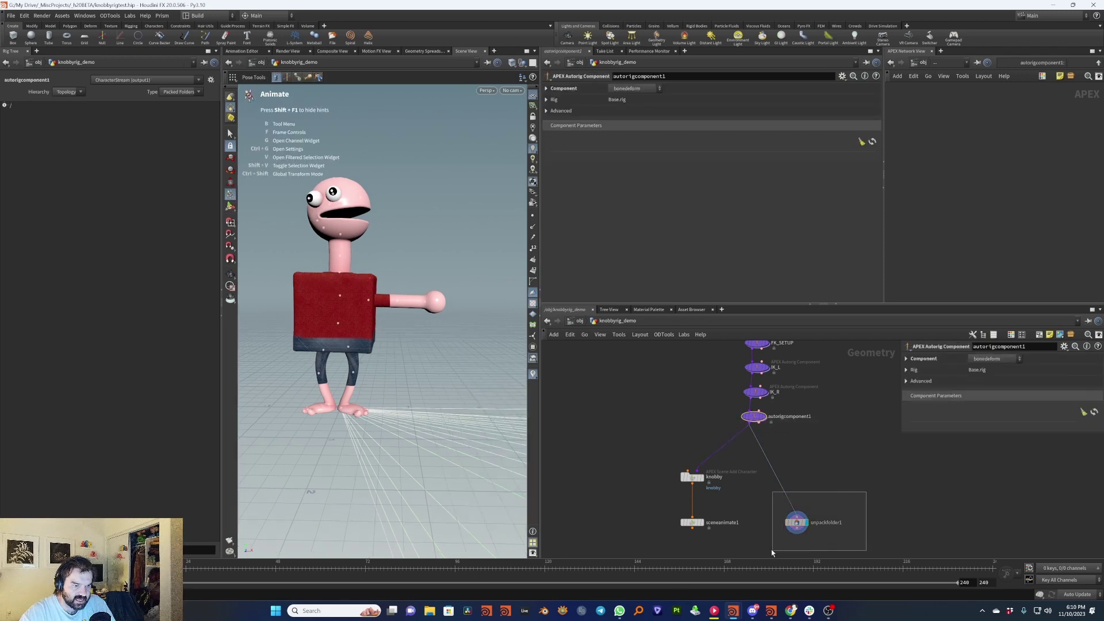
click(796, 522)
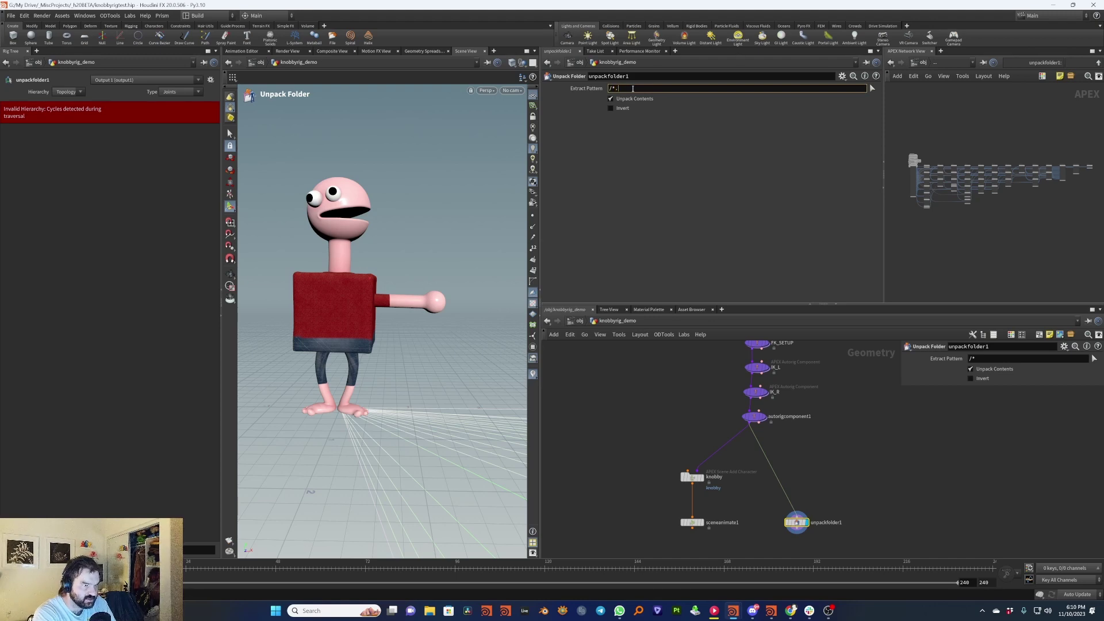
text(rig)
key(Return)
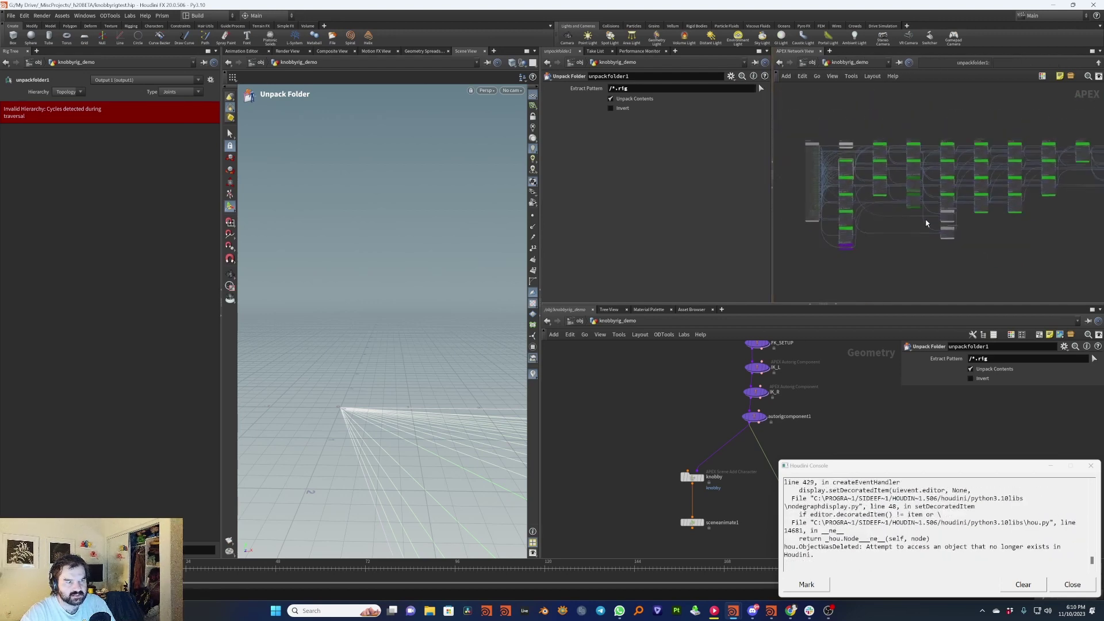
Examine the unpacked rig's APEX graph from its parameters and control nodes through the bone deformation to the output.
scroll(891, 122, up, 5)
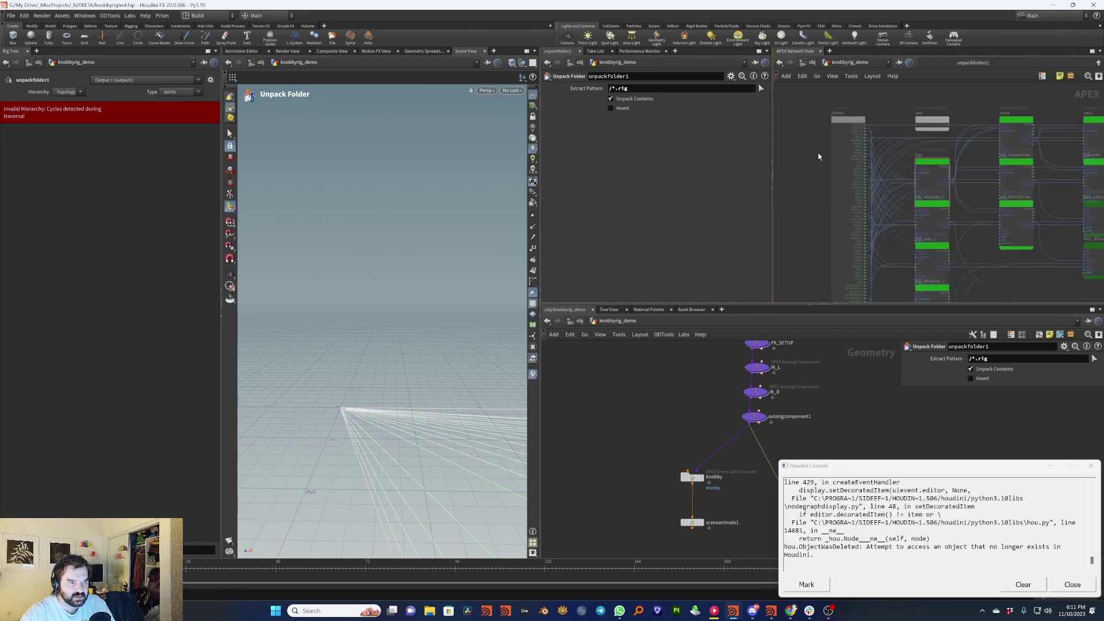
scroll(840, 172, down, 5)
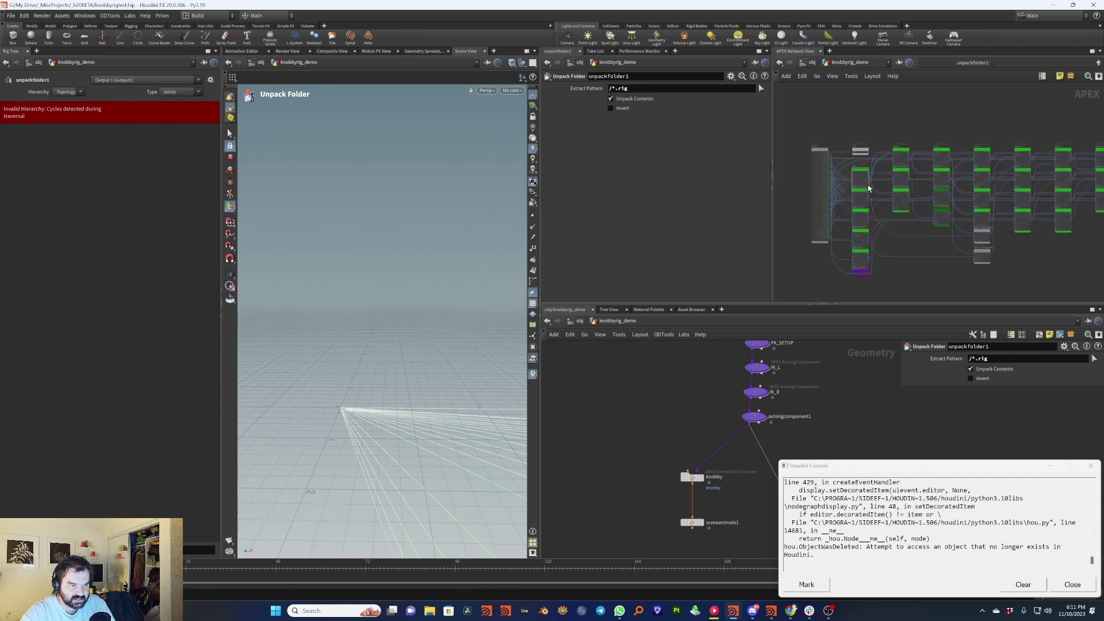
scroll(888, 204, up, 2)
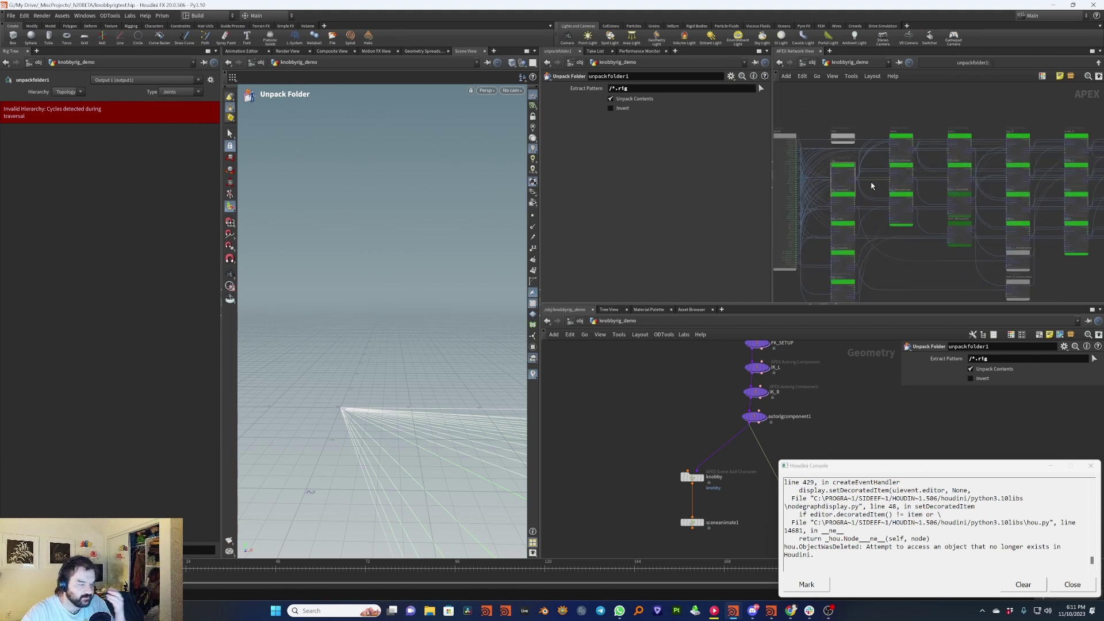
scroll(920, 202, down, 2)
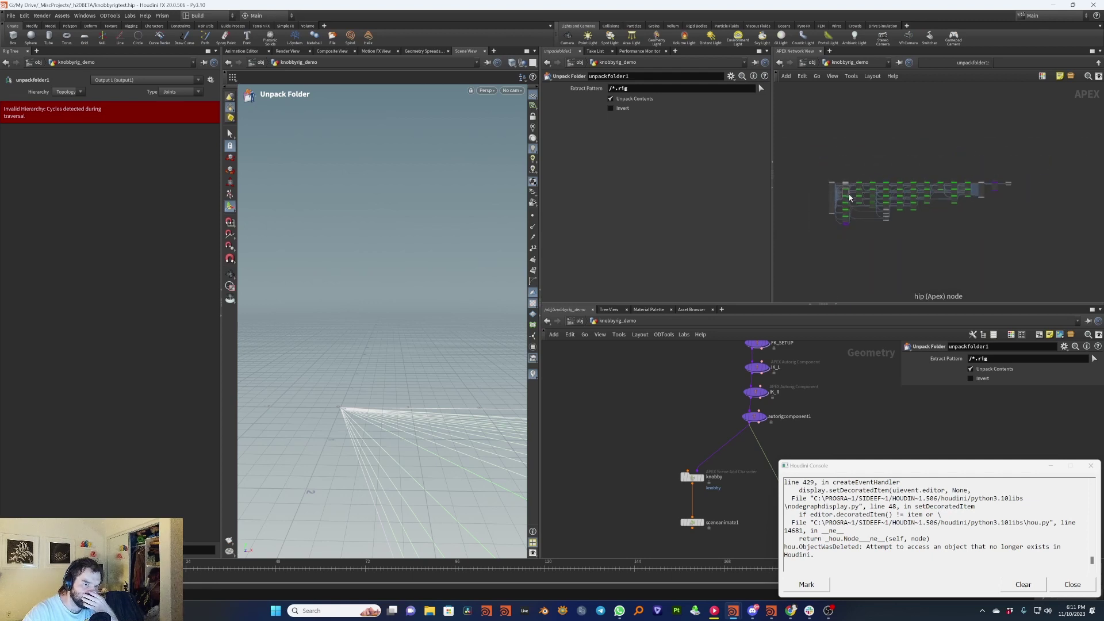
scroll(999, 190, up, 6)
scroll(998, 191, down, 6)
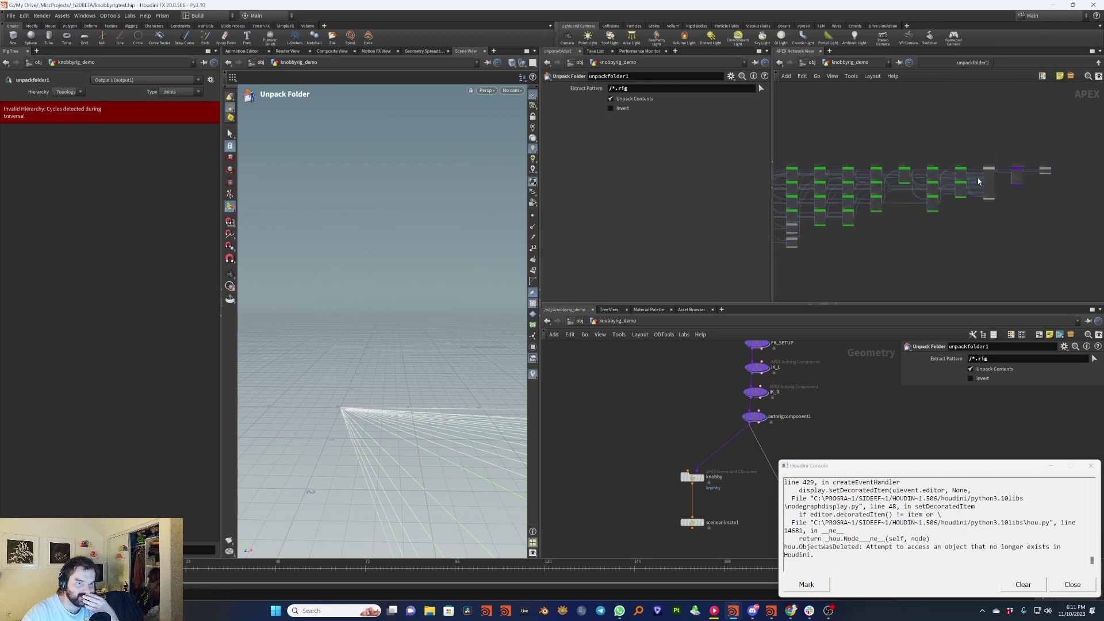
scroll(886, 201, up, 1)
scroll(886, 201, up, 5)
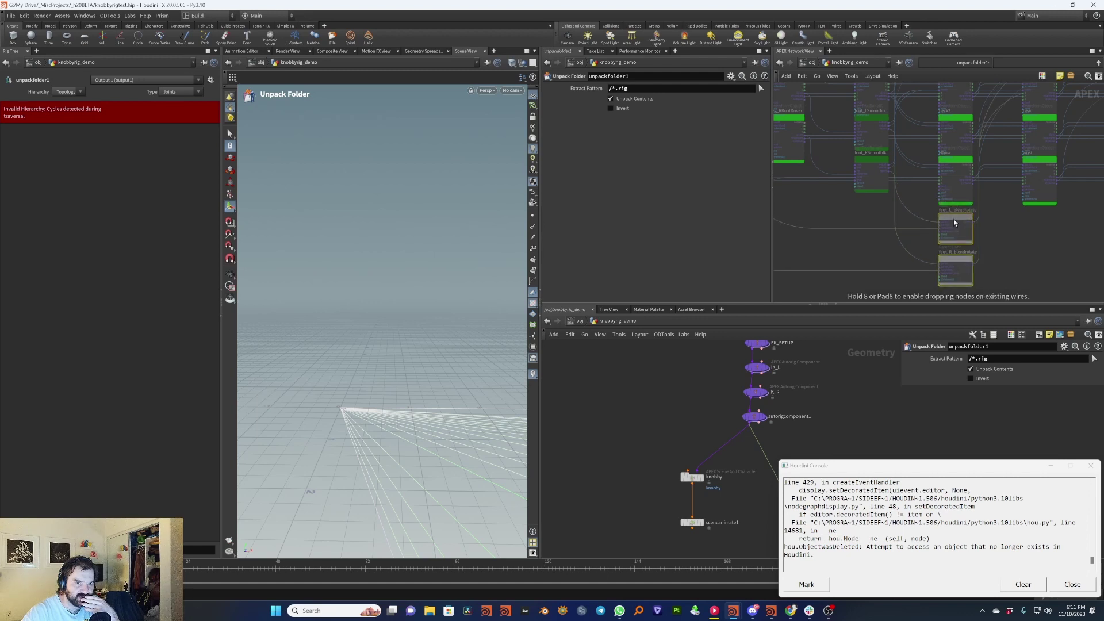
scroll(986, 239, down, 5)
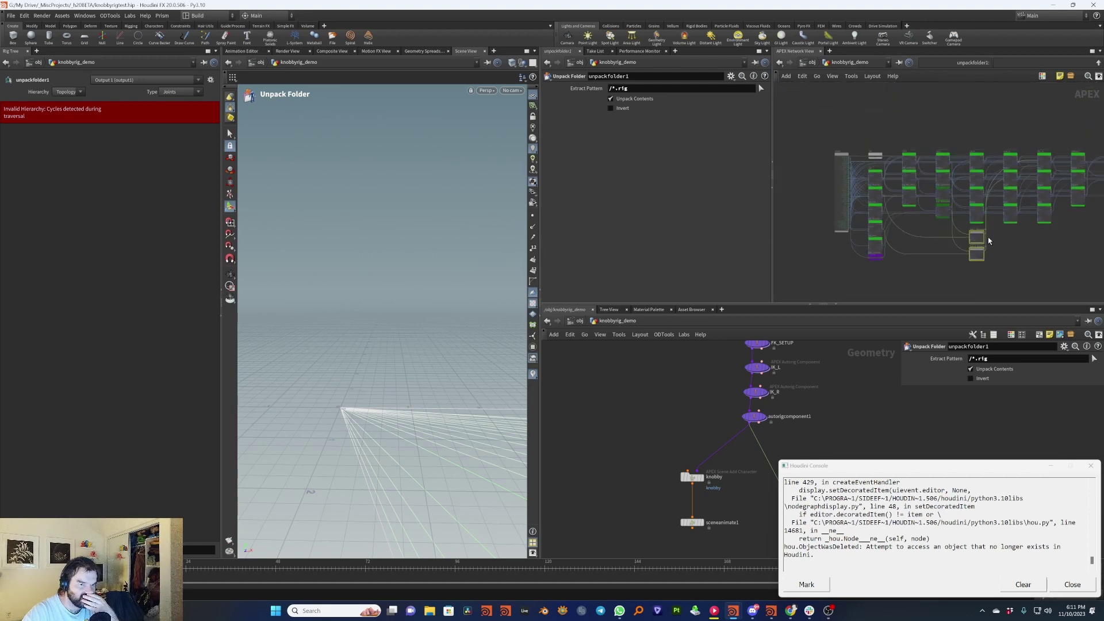
scroll(1001, 245, up, 5)
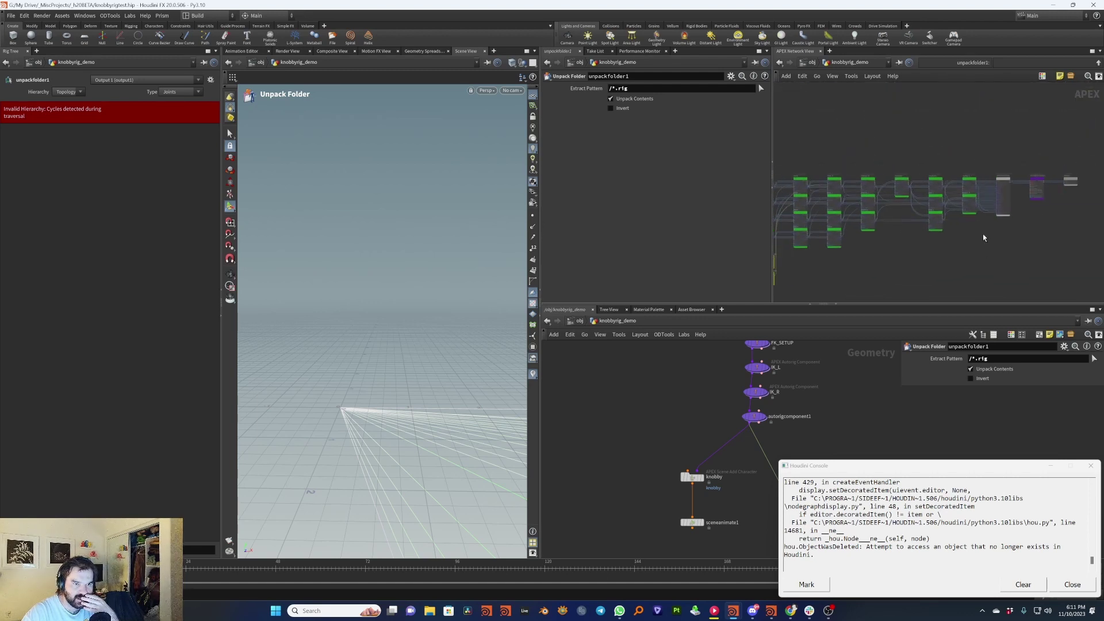
middle_drag(1021, 211, 958, 244)
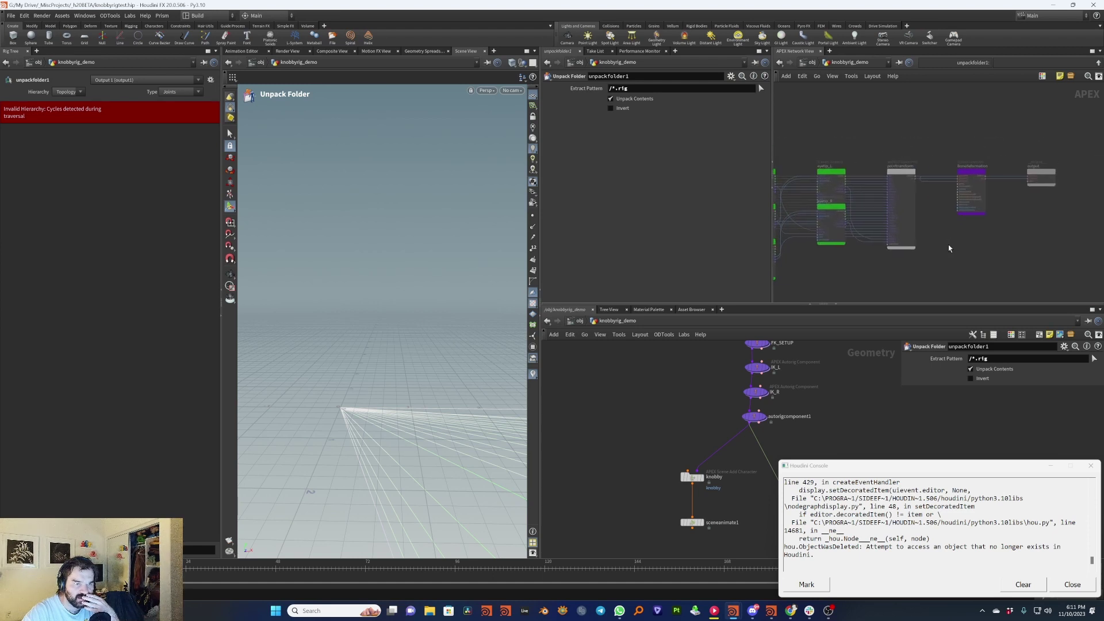
Examine the rig's APEX graph around the pointtransform, Bonedeformation and output nodes and back to its first control nodes.
scroll(986, 167, up, 4)
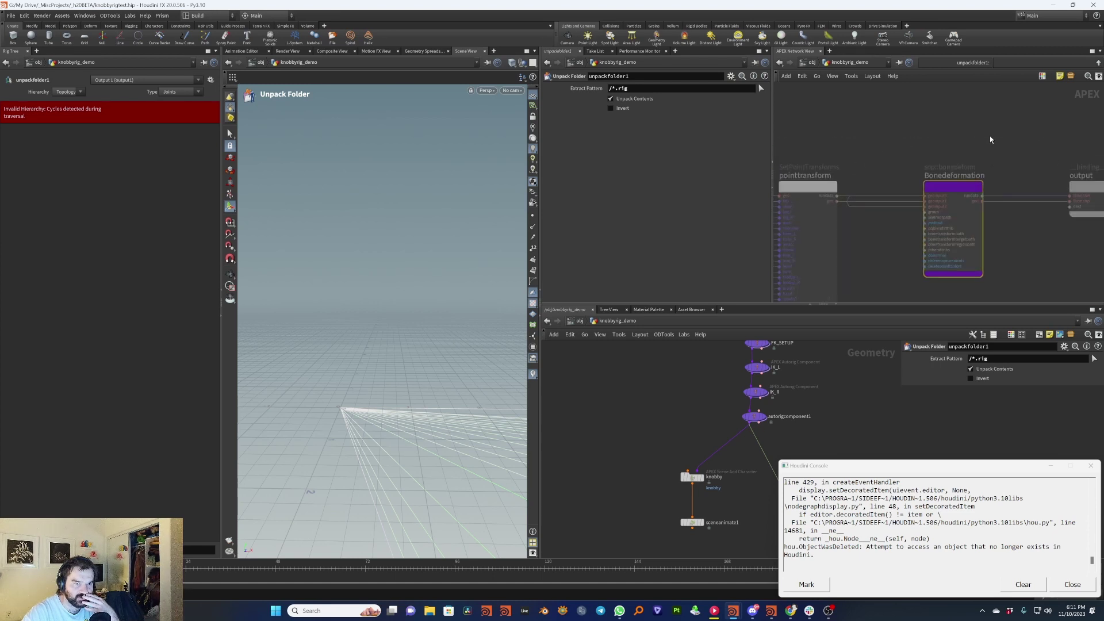
scroll(966, 148, down, 3)
scroll(965, 148, down, 4)
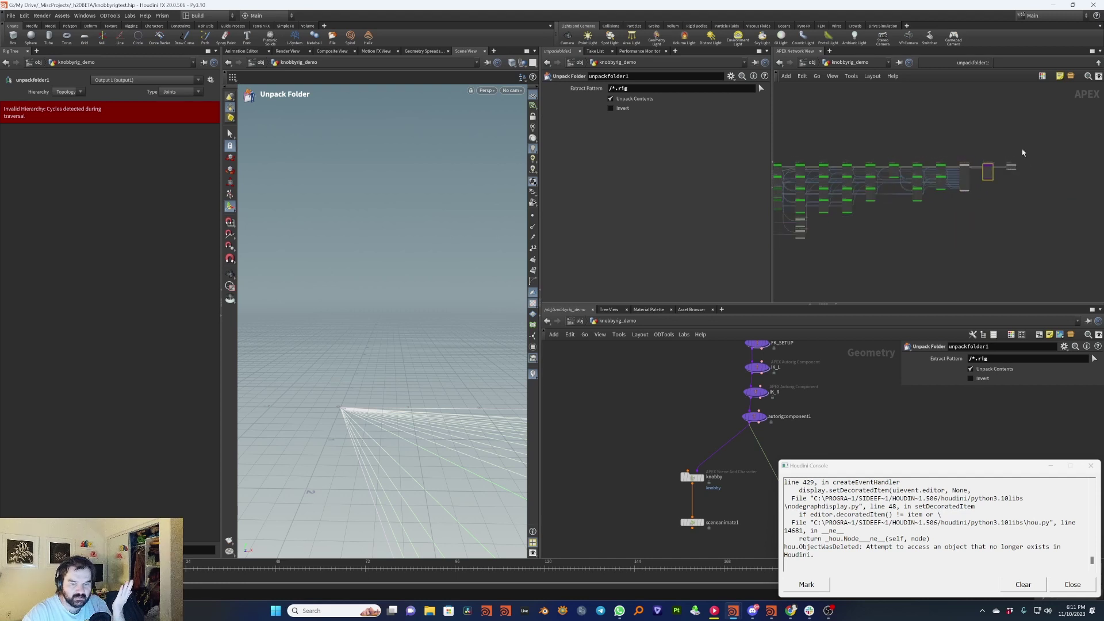
scroll(1018, 153, up, 2)
scroll(1004, 164, up, 4)
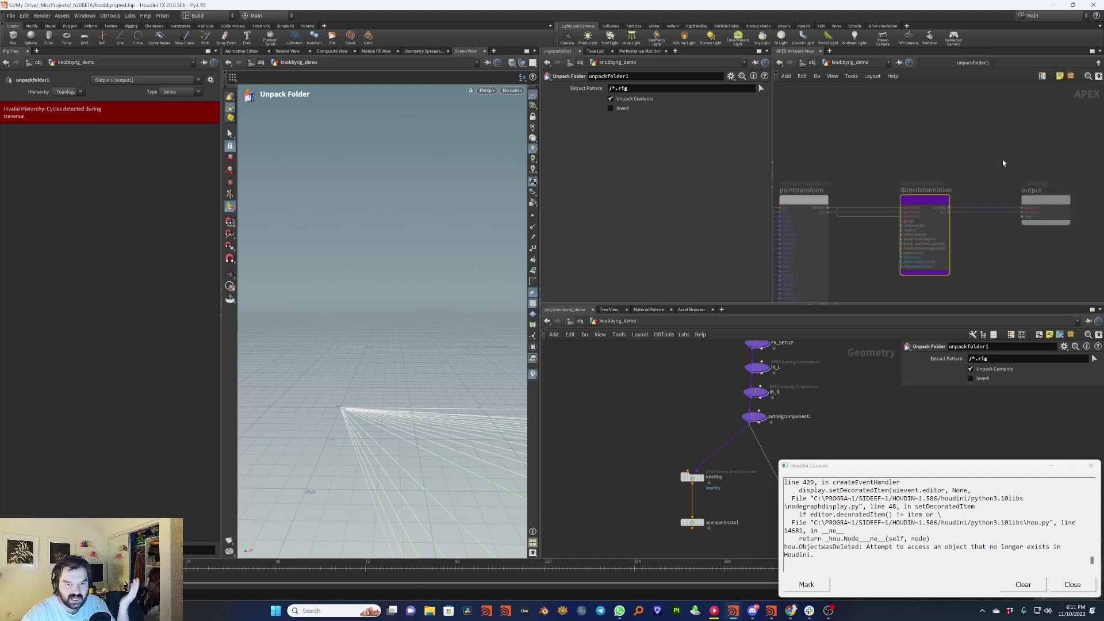
scroll(1007, 164, down, 2)
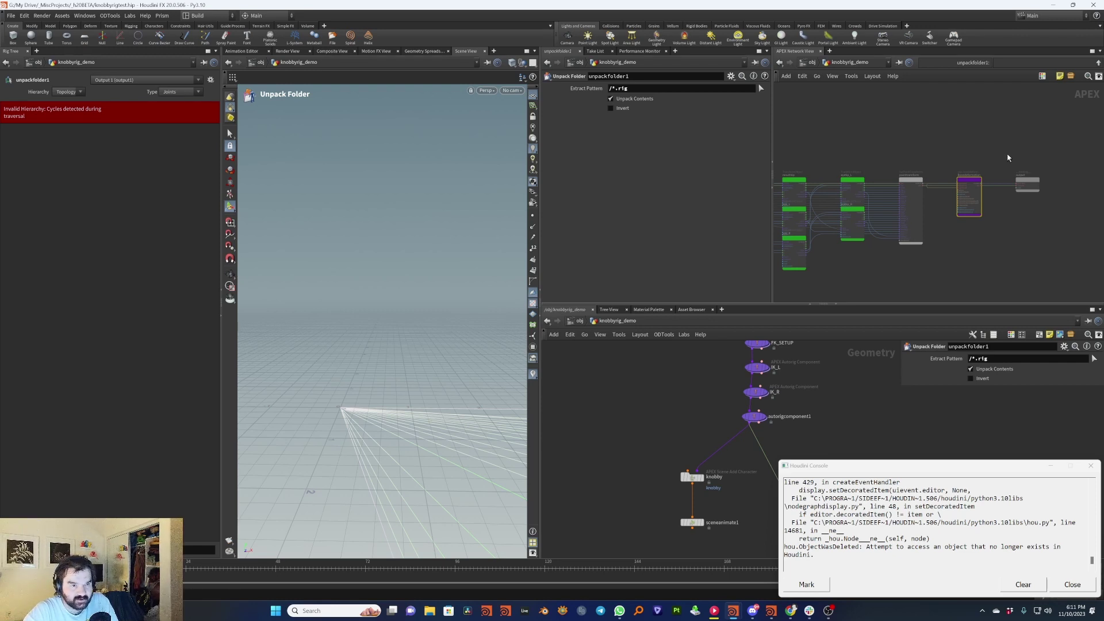
scroll(1007, 158, up, 2)
scroll(1022, 147, down, 5)
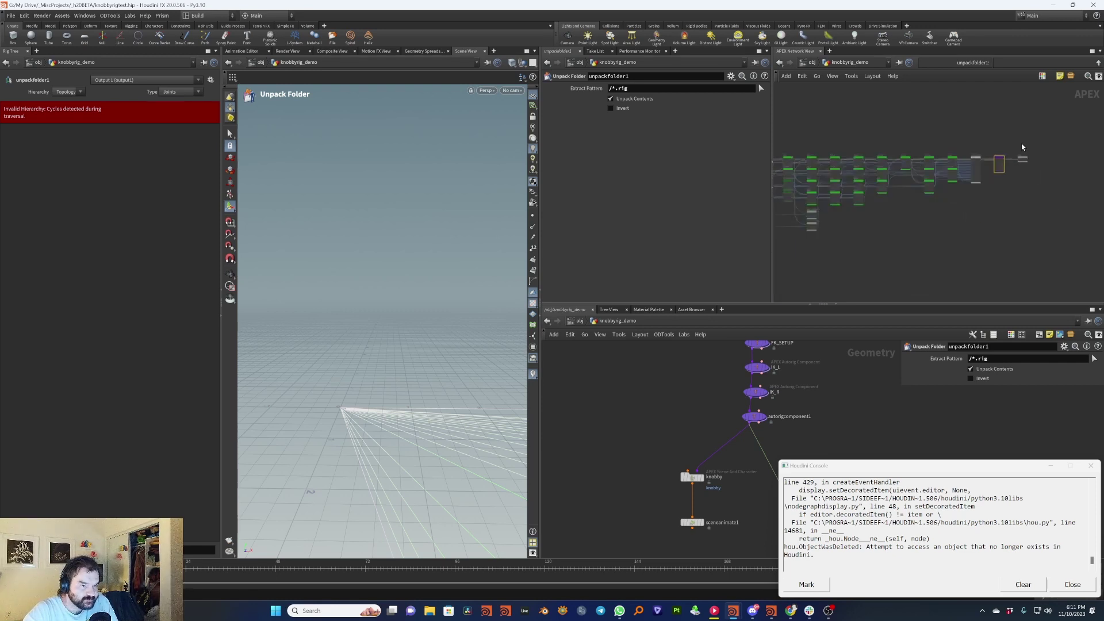
scroll(860, 237, up, 6)
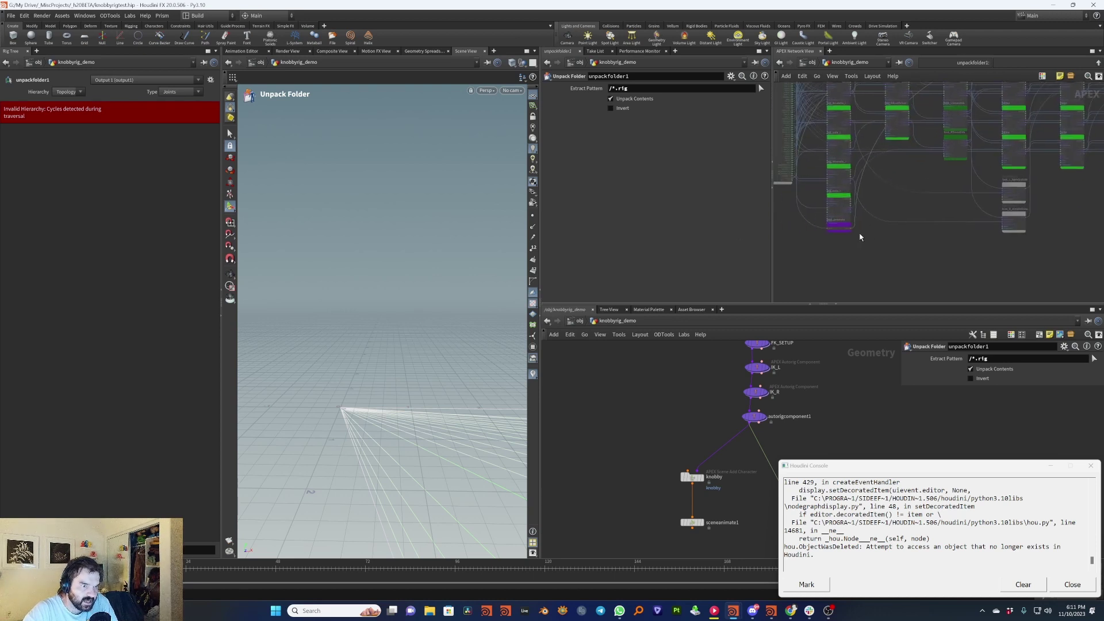
Move the rest_promote node from the start of the APEX graph to just above the Bonedeformation node.
scroll(861, 237, down, 2)
click(825, 249)
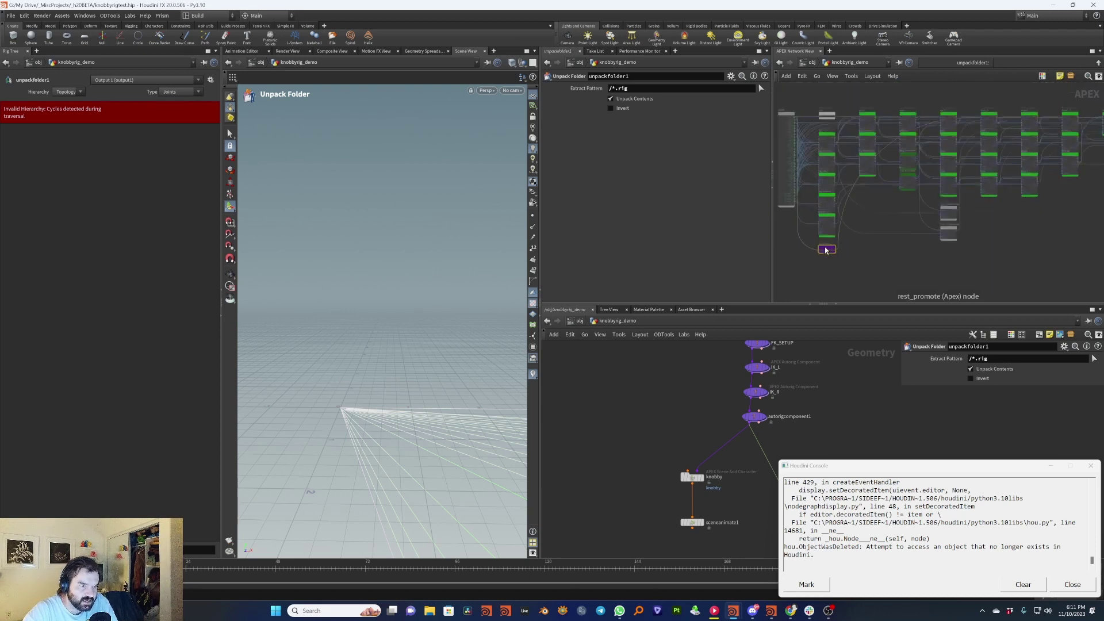
scroll(849, 226, down, 3)
drag(833, 244, 990, 150)
scroll(900, 211, up, 5)
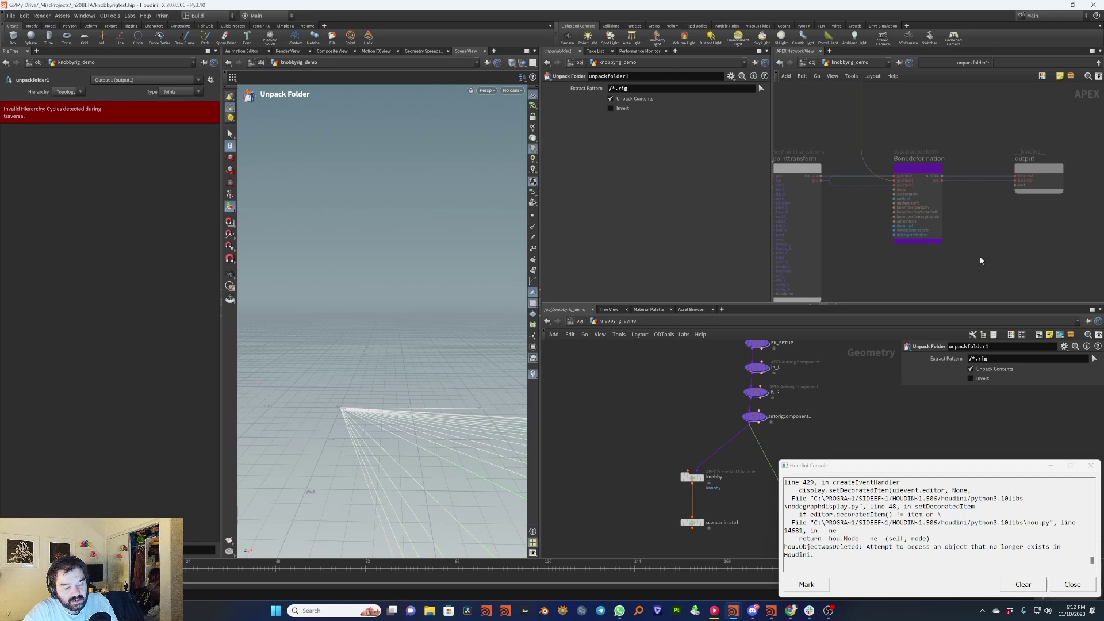
scroll(981, 122, down, 3)
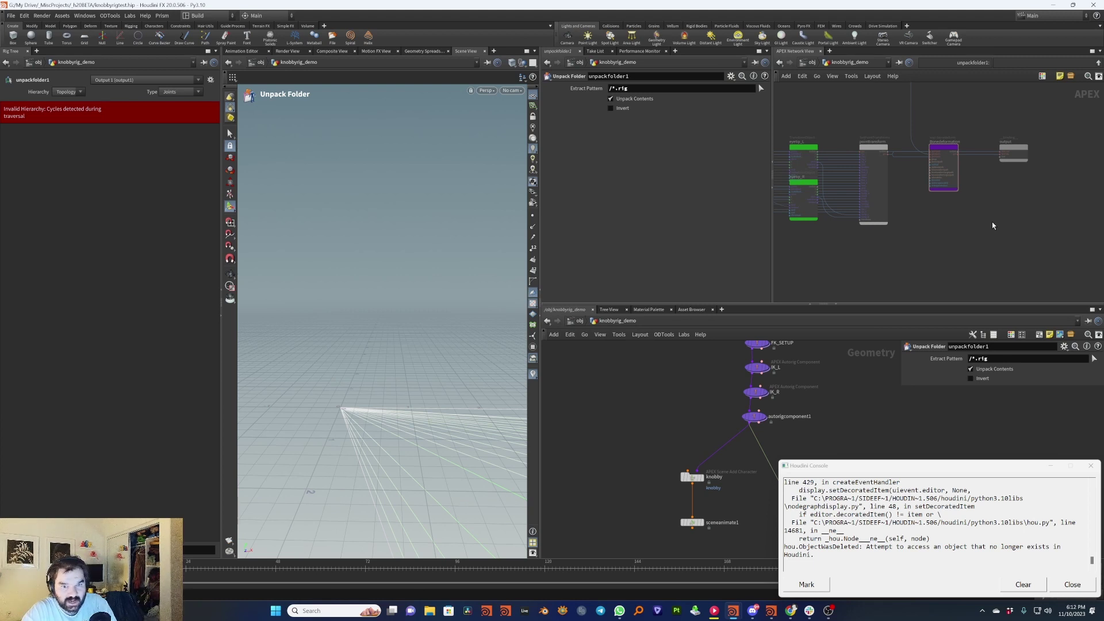
key(h)
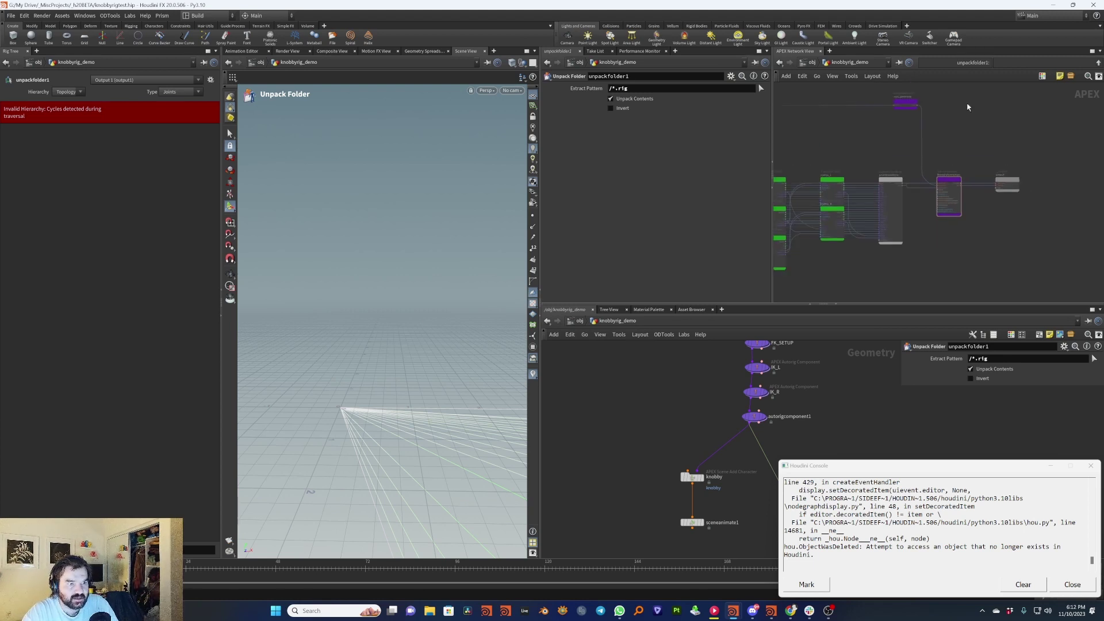
Close the Houdini console, and display and select the sceneanimate1 node.
click(1076, 585)
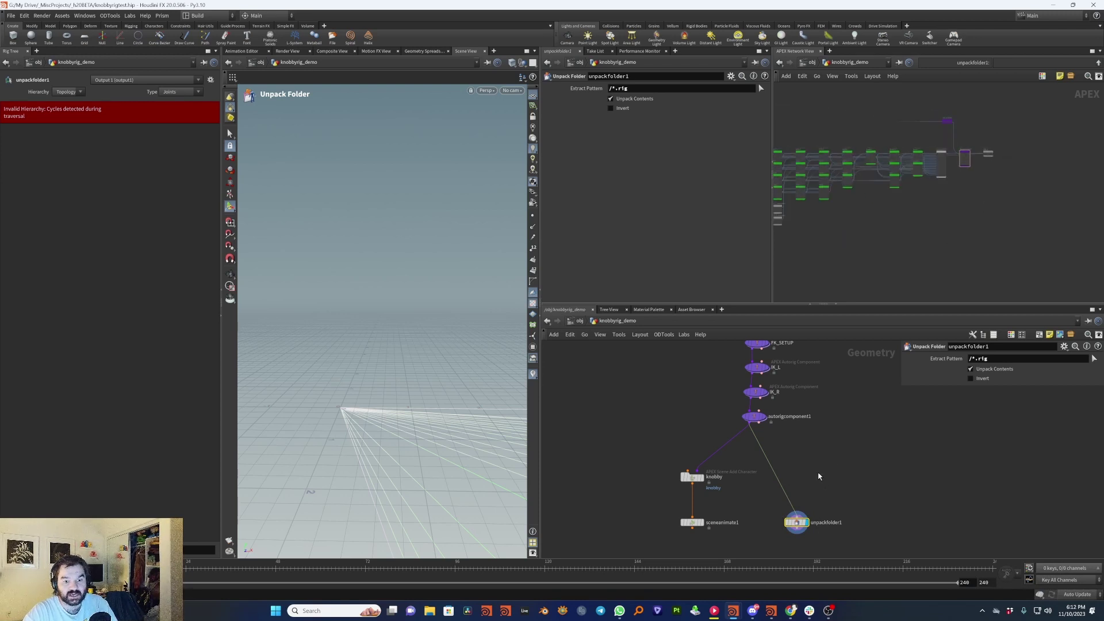
middle_drag(817, 473, 839, 458)
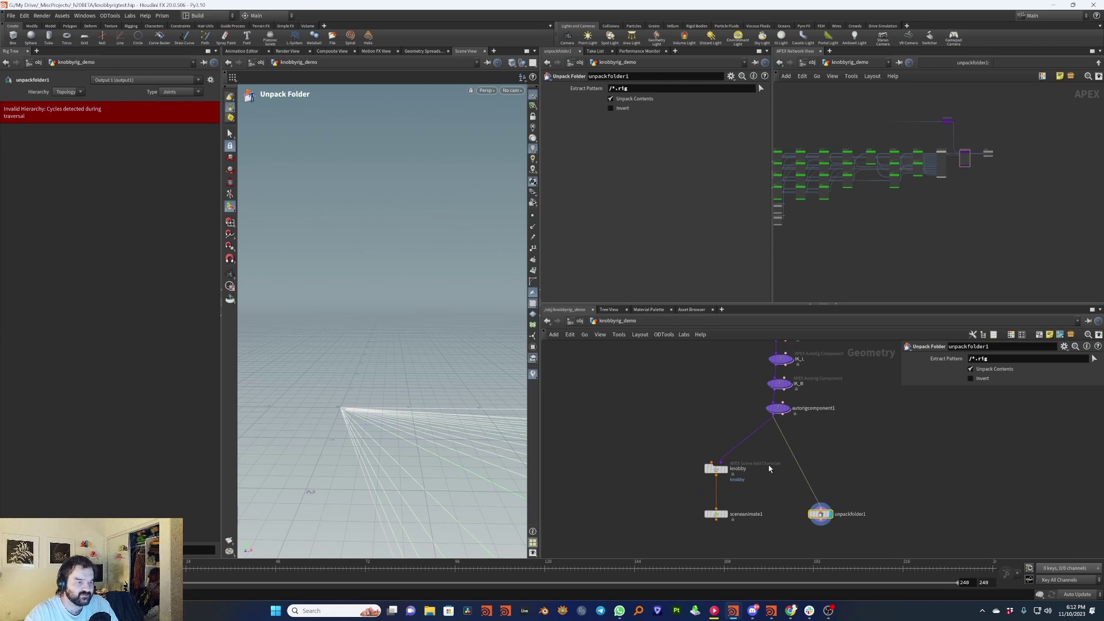
scroll(764, 451, down, 3)
scroll(763, 493, up, 3)
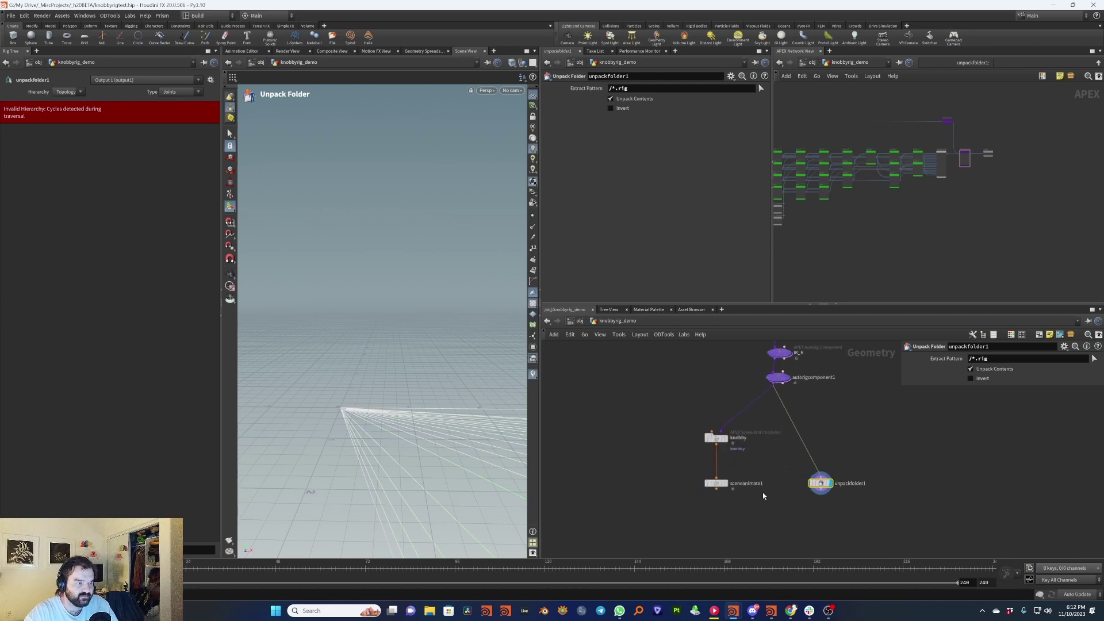
scroll(733, 486, up, 2)
click(723, 485)
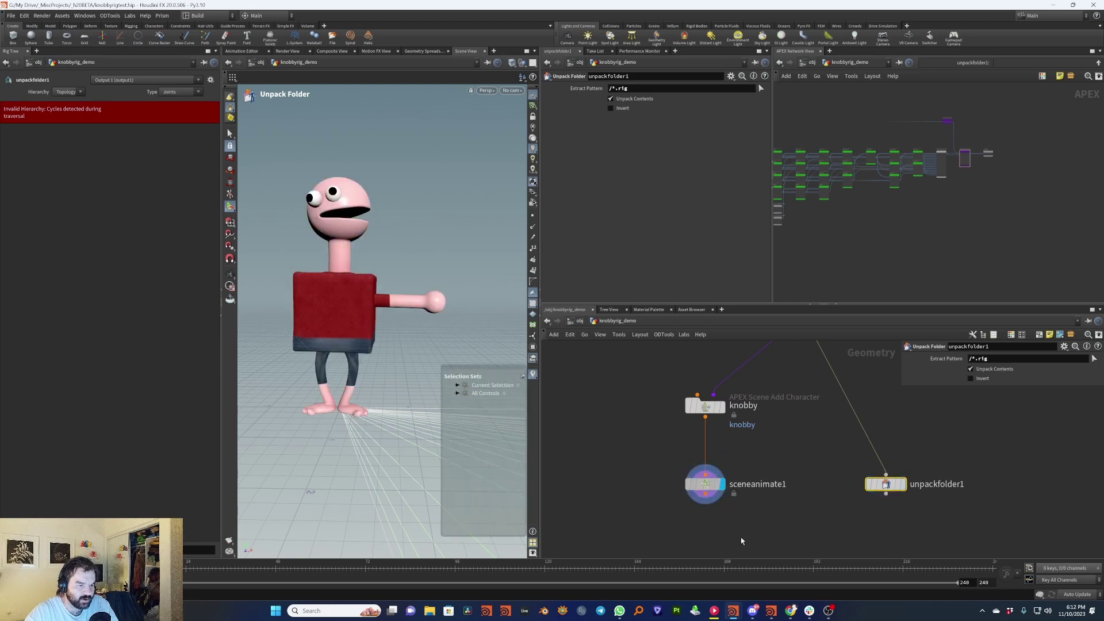
click(713, 484)
Add an APEX Scene Invoke node below sceneanimate1.
middle_drag(694, 560, 767, 481)
key(Tab)
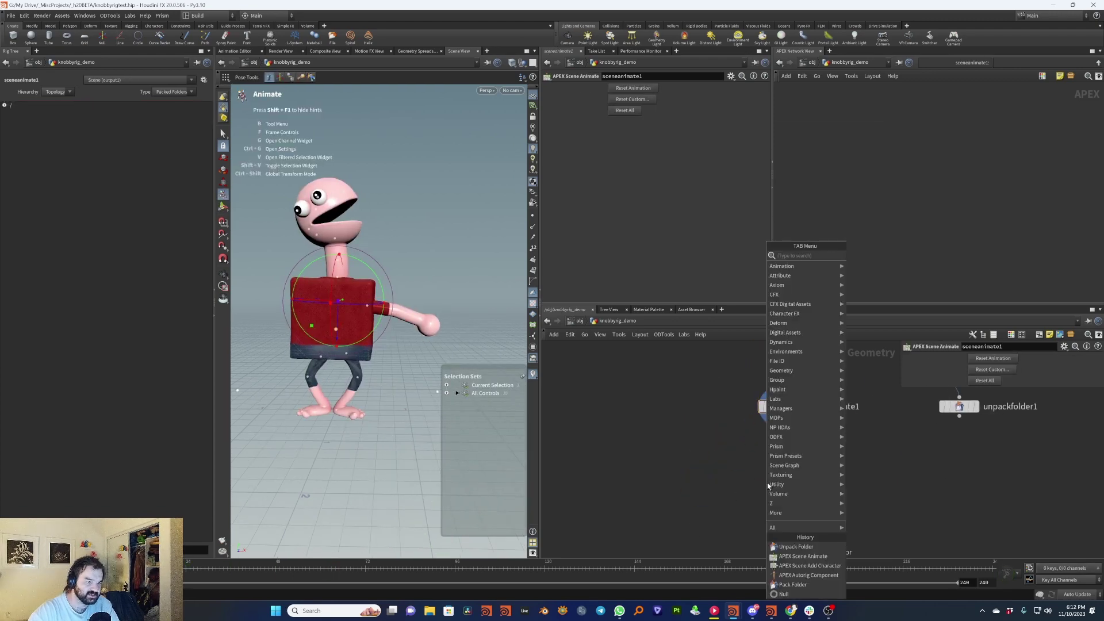
text(inv)
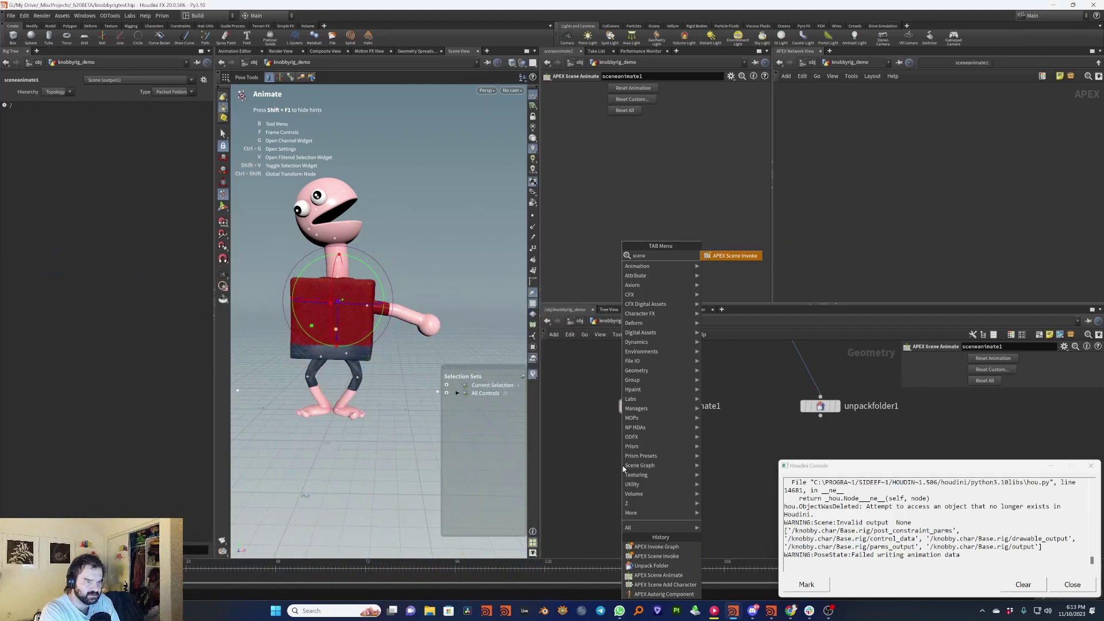
key(Return)
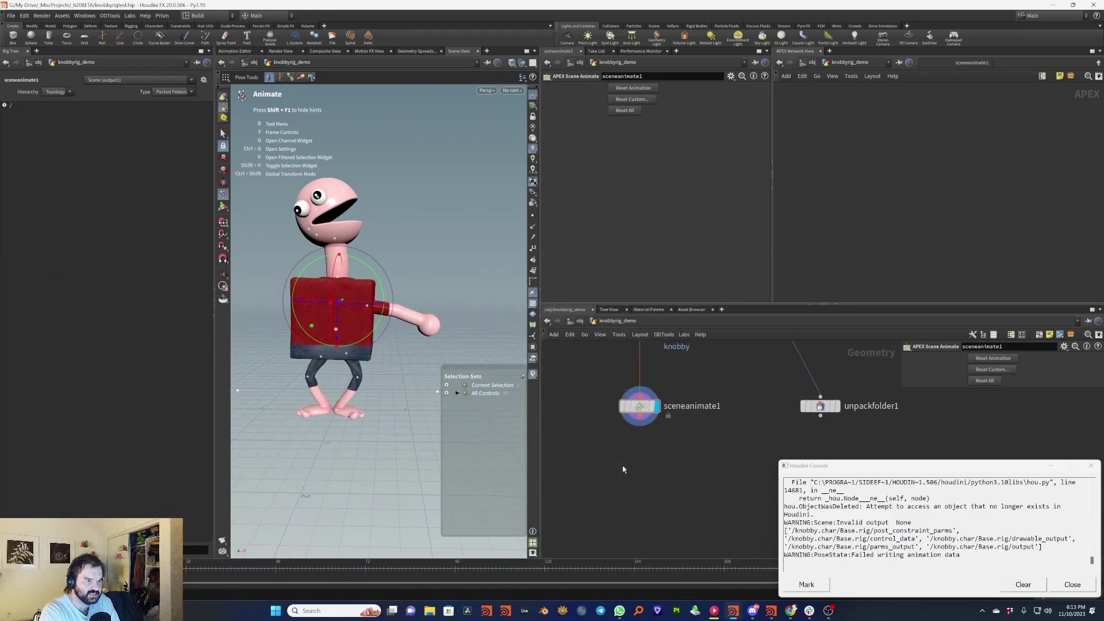
click(622, 469)
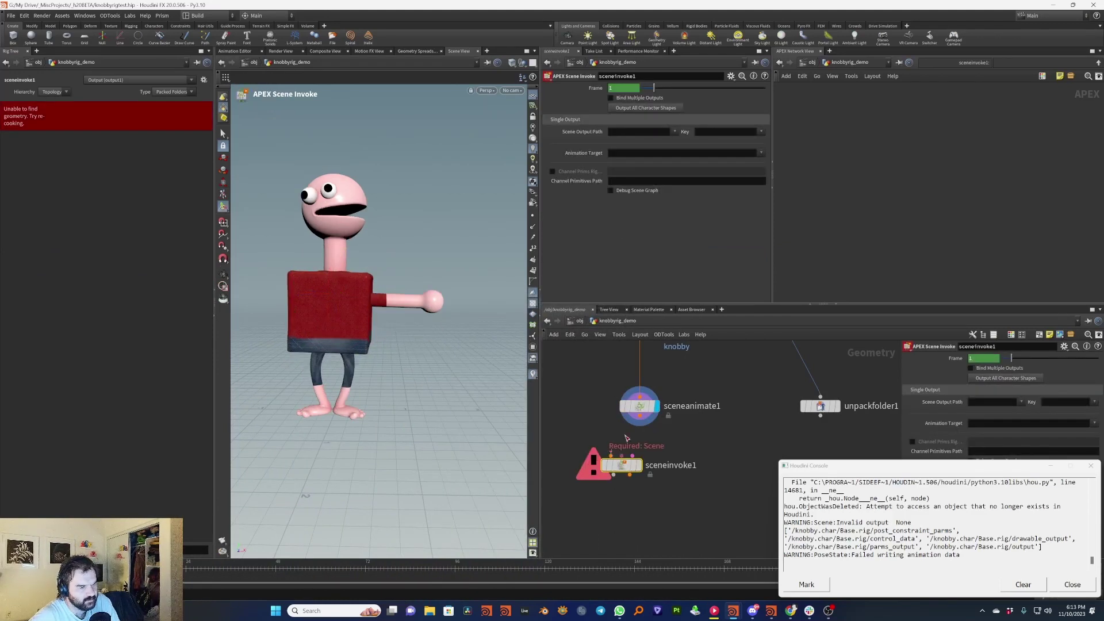
Wire sceneanimate1's output into the scene input of the Scene Invoke node and display that node.
drag(621, 464, 646, 488)
middle_drag(715, 434, 720, 381)
middle_click(658, 442)
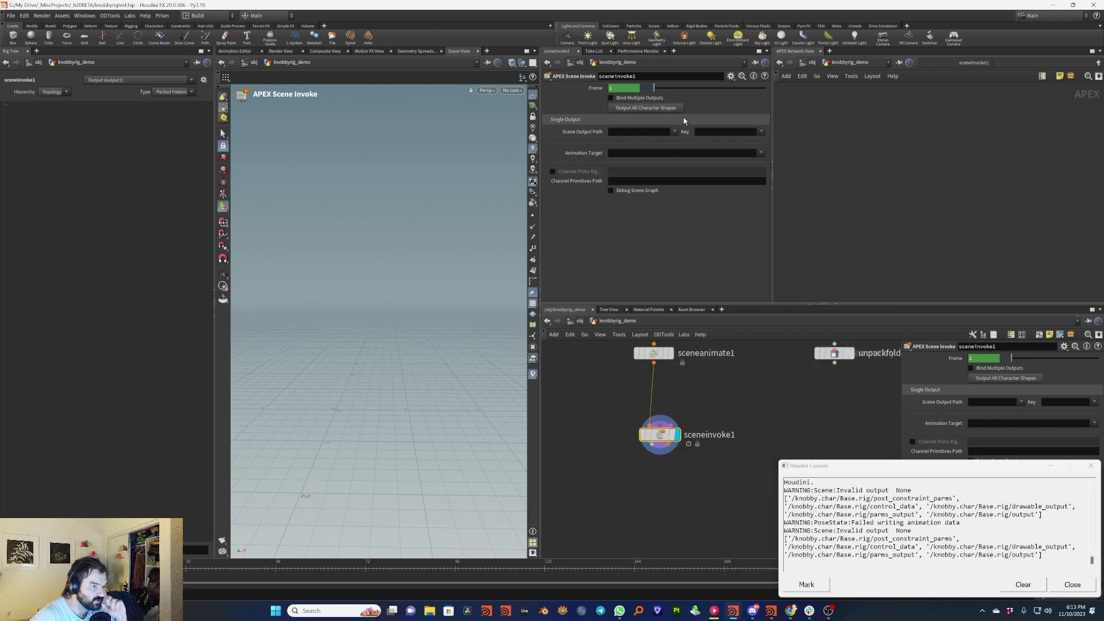
Set the Scene Invoke node to output all character shapes and scrub the timeline to check the animation.
click(675, 132)
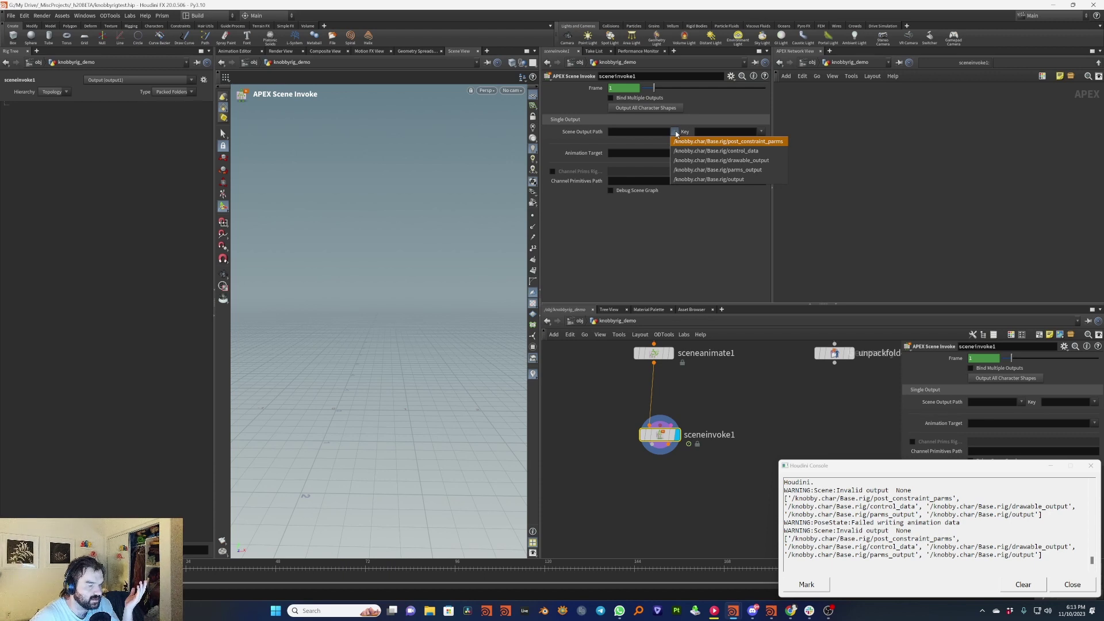
click(675, 132)
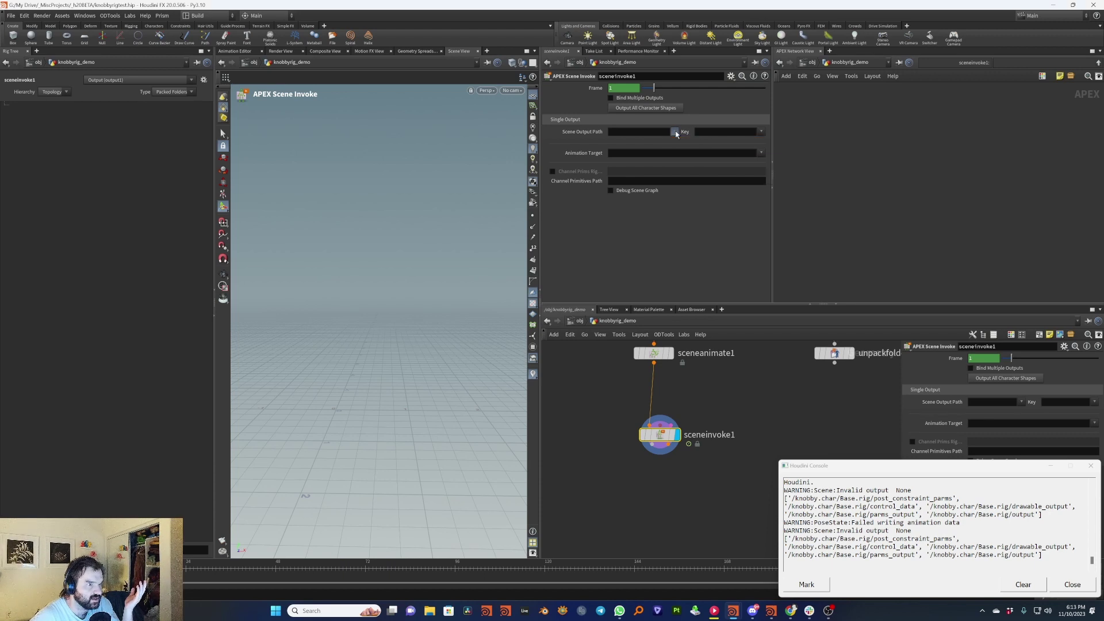
click(648, 113)
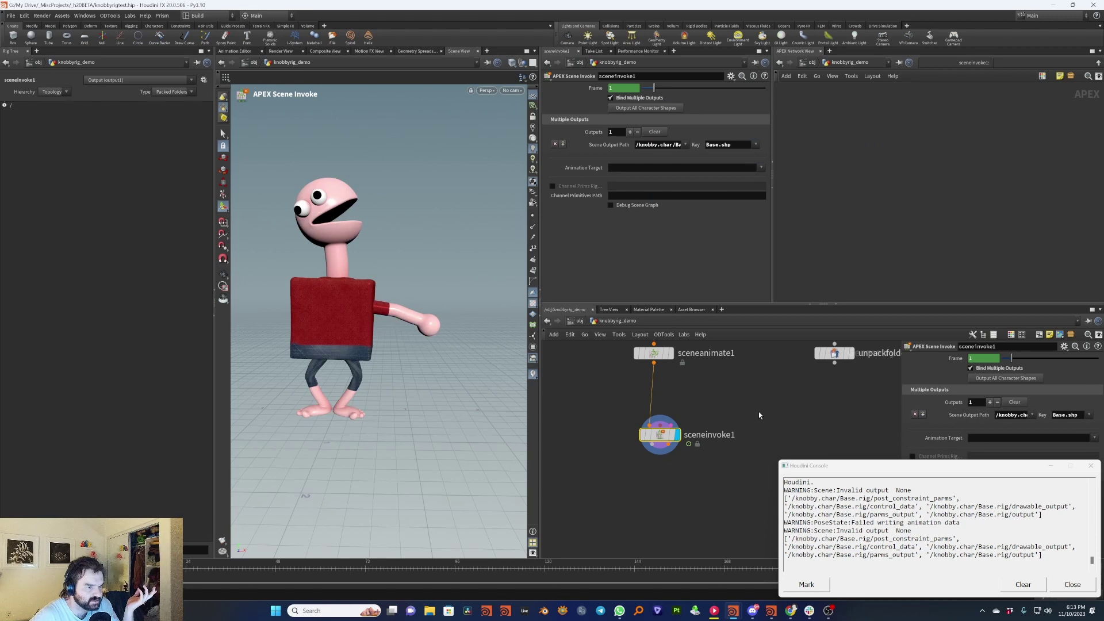
drag(322, 586, 291, 587)
middle_click(663, 436)
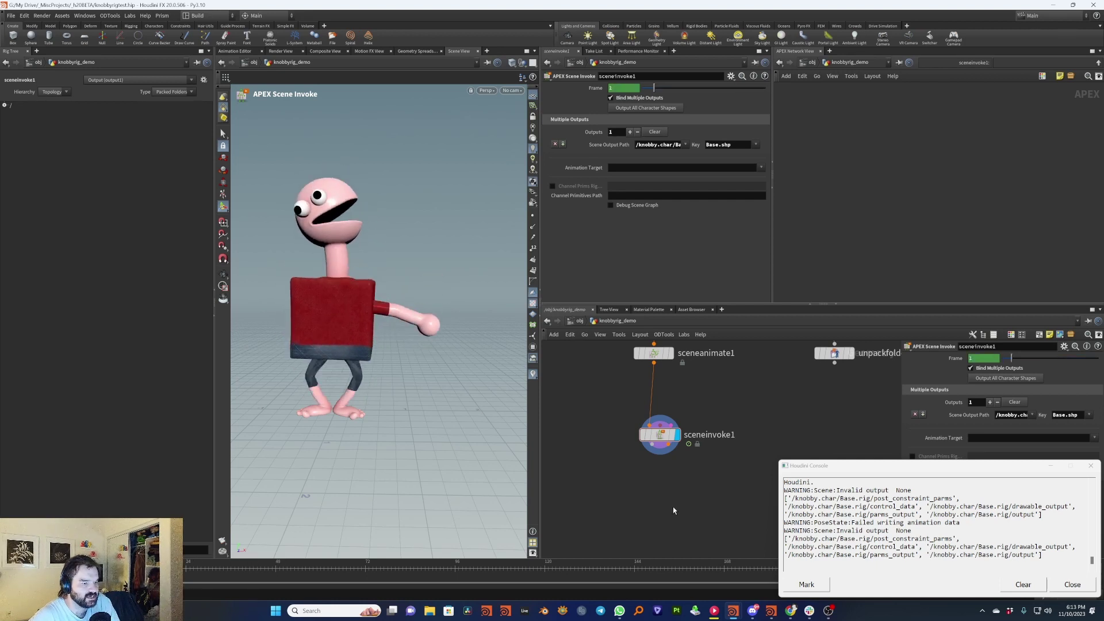
Add an Unpack Folder node below sceneinvoke1.
key(Tab)
text(unpo)
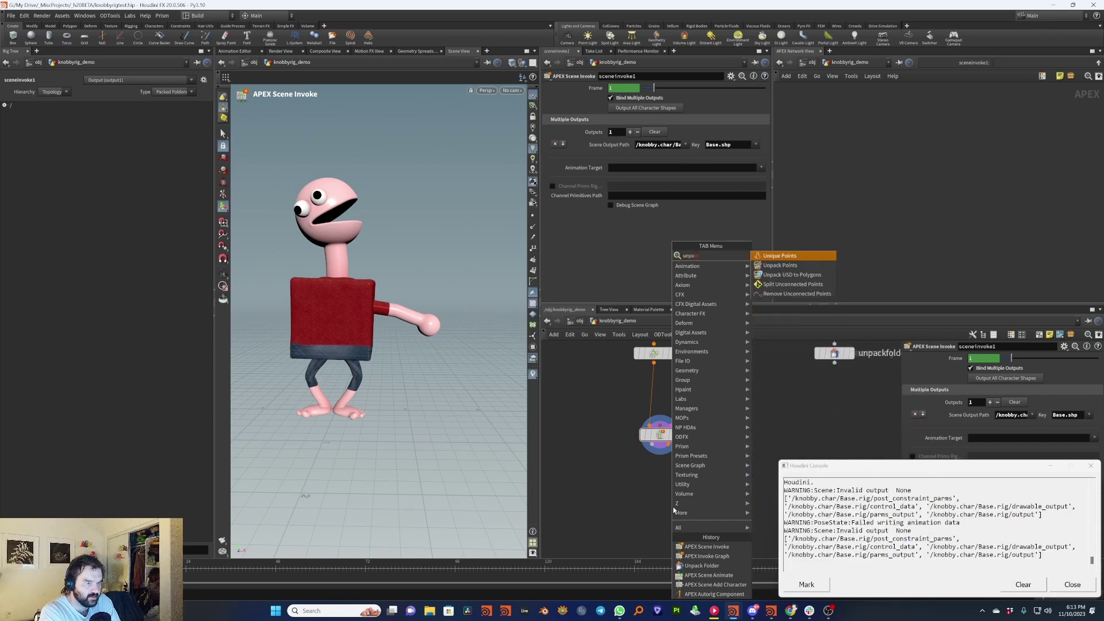
key(BackSpace)
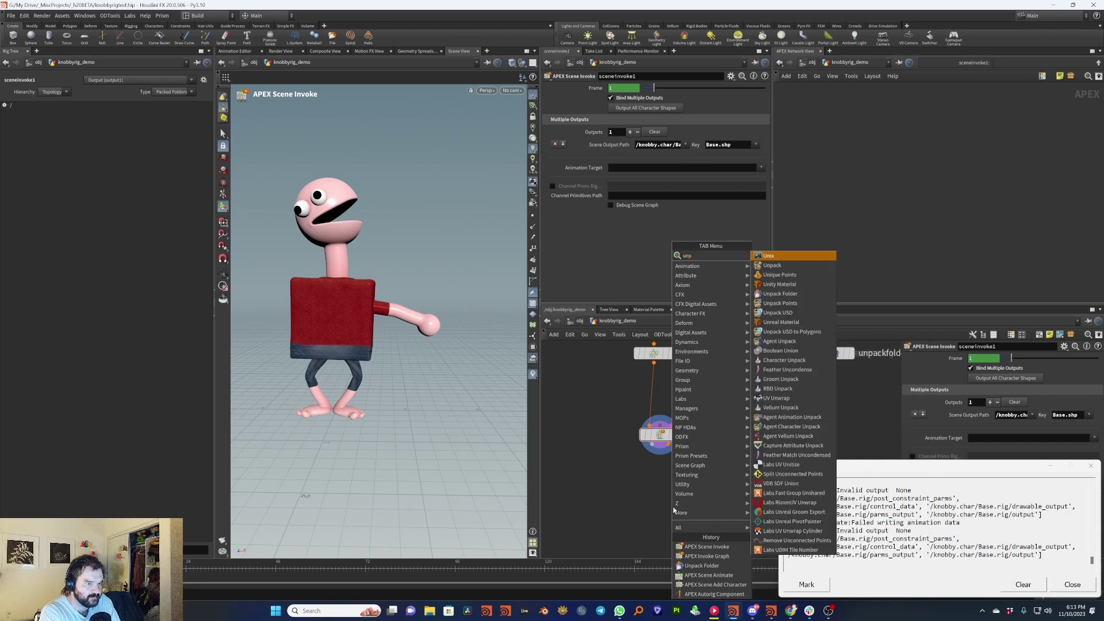
text(ack fold)
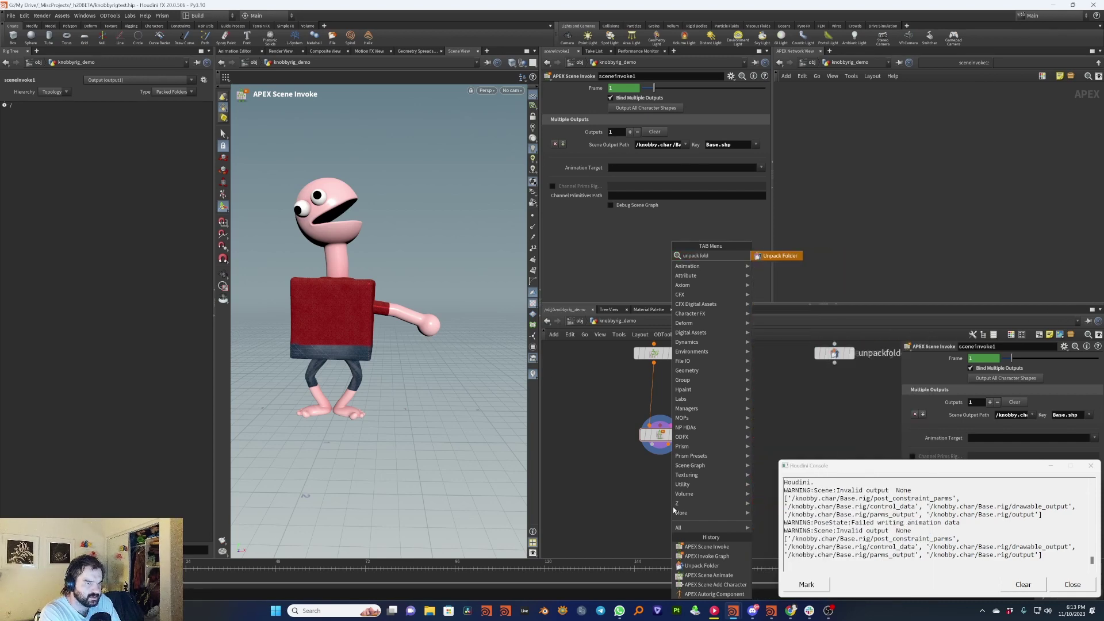
key(Return)
click(673, 506)
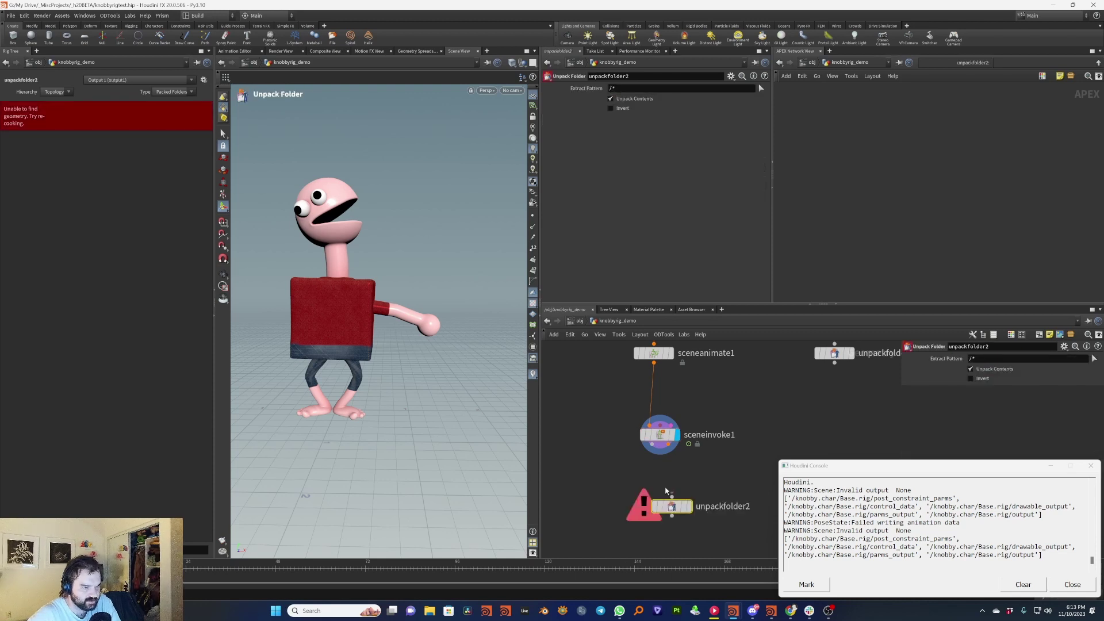
Wire sceneinvoke1's first output into the new Unpack Folder node, display it and line it up underneath.
click(689, 506)
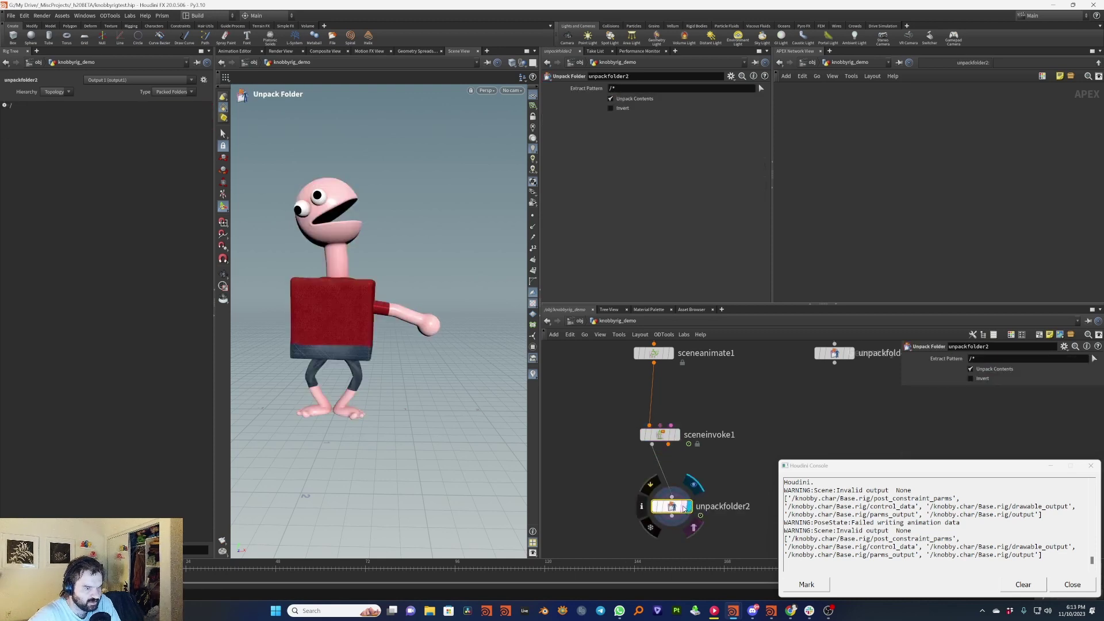
middle_click(672, 506)
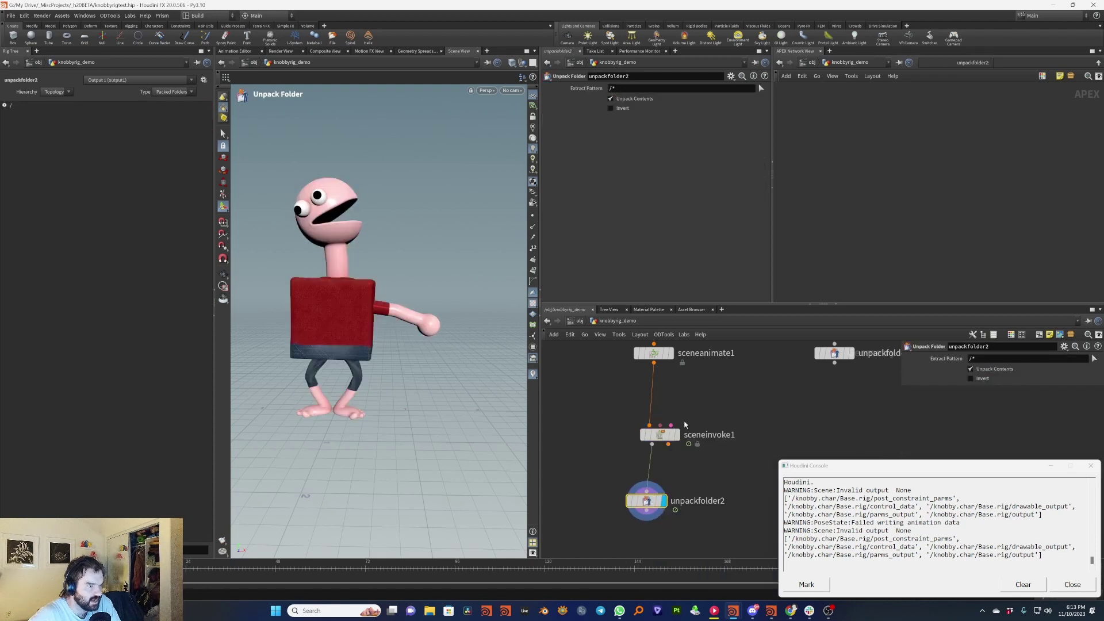
middle_drag(622, 461, 638, 412)
Expand the root folder in the rig tree and set the Unpack Folder node's extract pattern to /**.
click(4, 105)
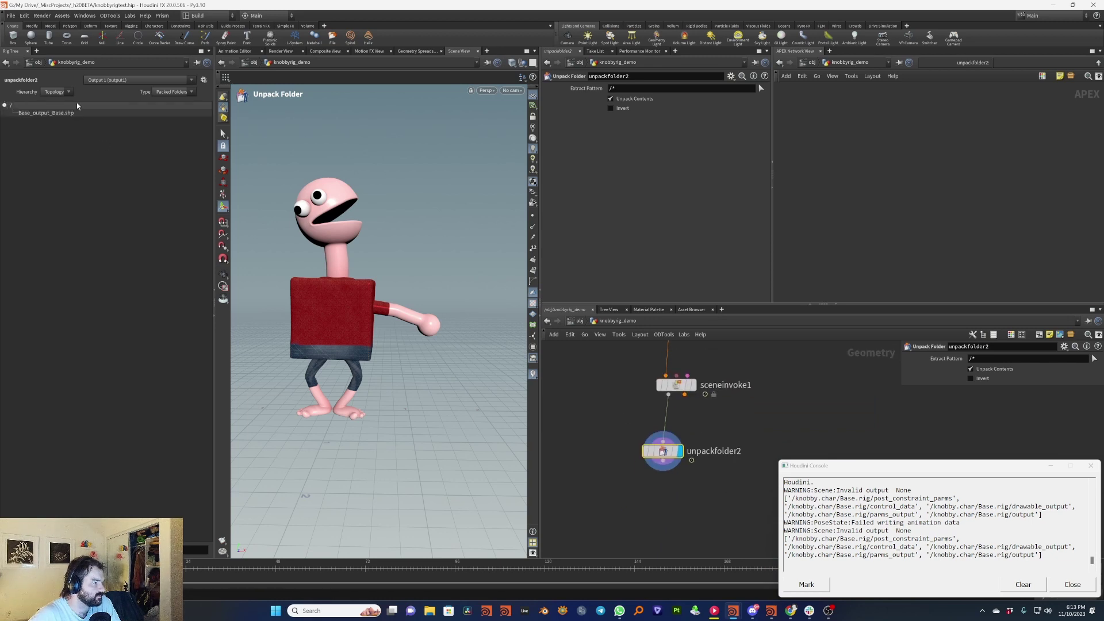
click(659, 89)
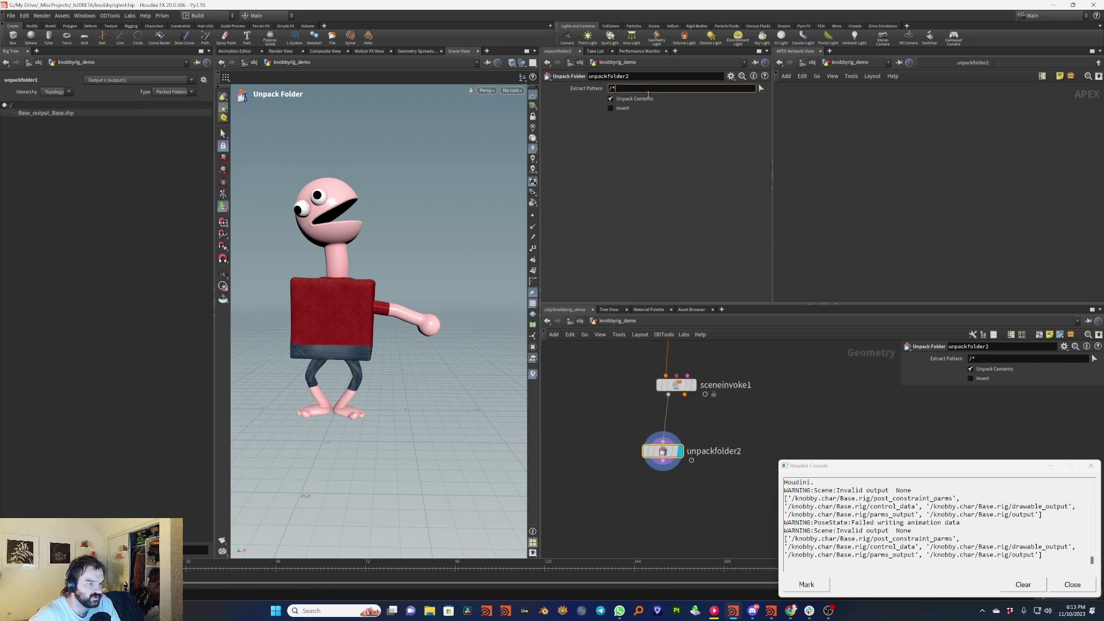
text(*)
key(Return)
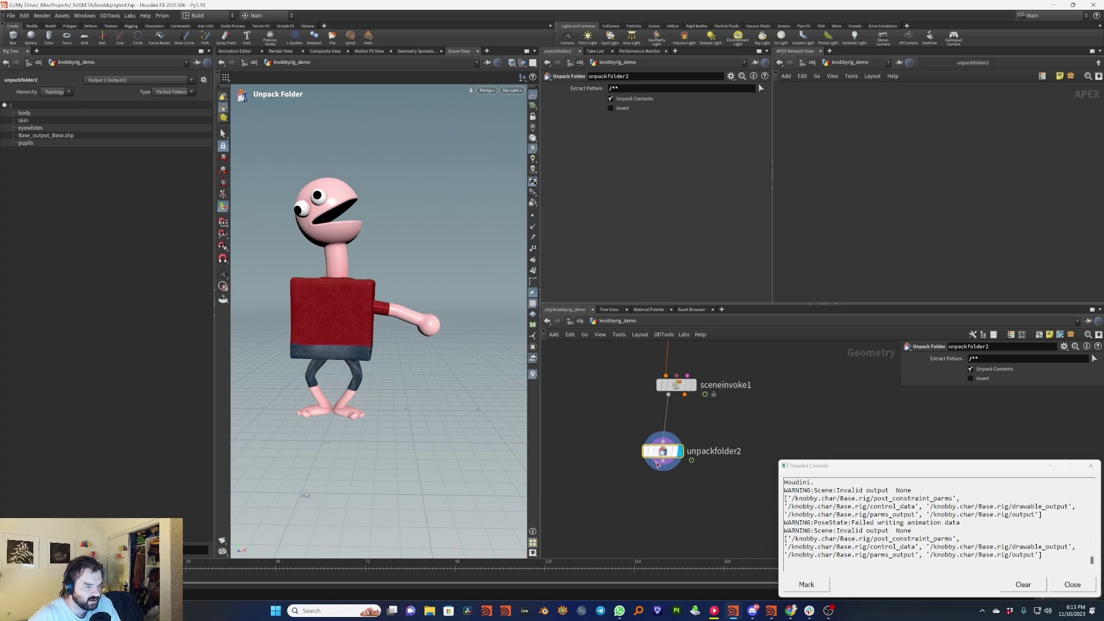
Inspect the geometry info of unpackfolder2 and scrub the timeline to check the unpacked character's animation.
middle_click(685, 460)
click(663, 522)
scroll(703, 380, down, 2)
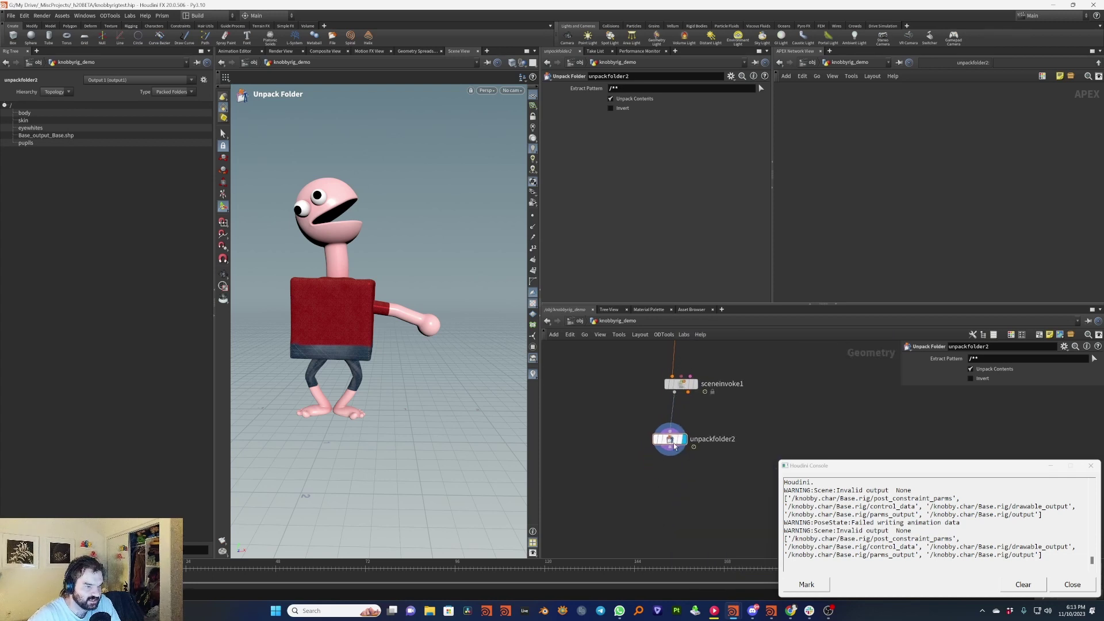
middle_click(670, 439)
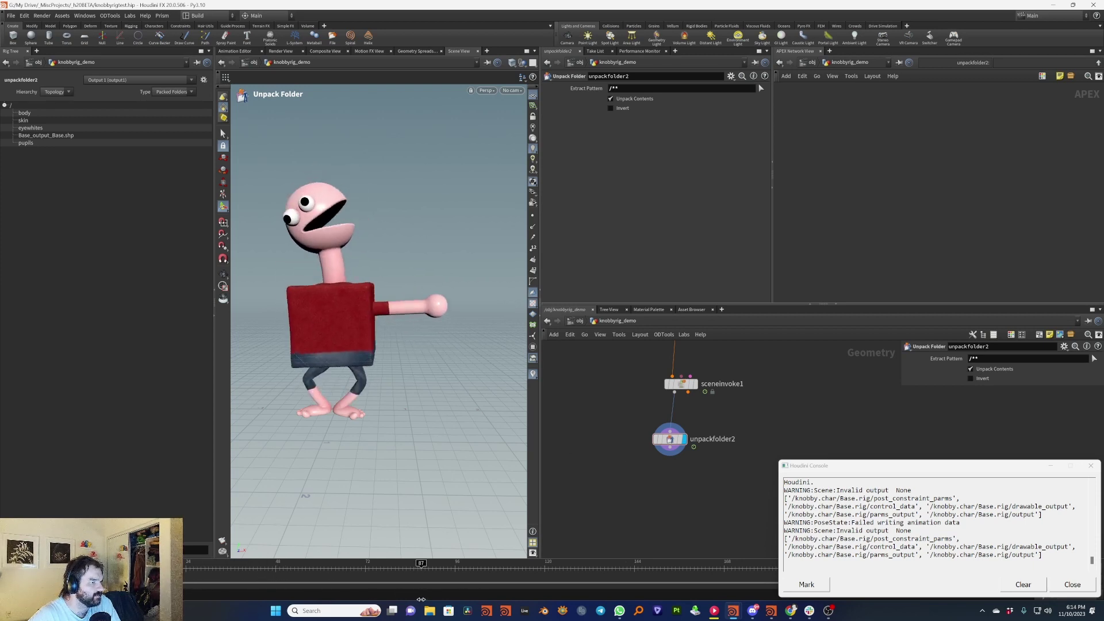
middle_drag(618, 384, 657, 436)
scroll(657, 436, down, 1)
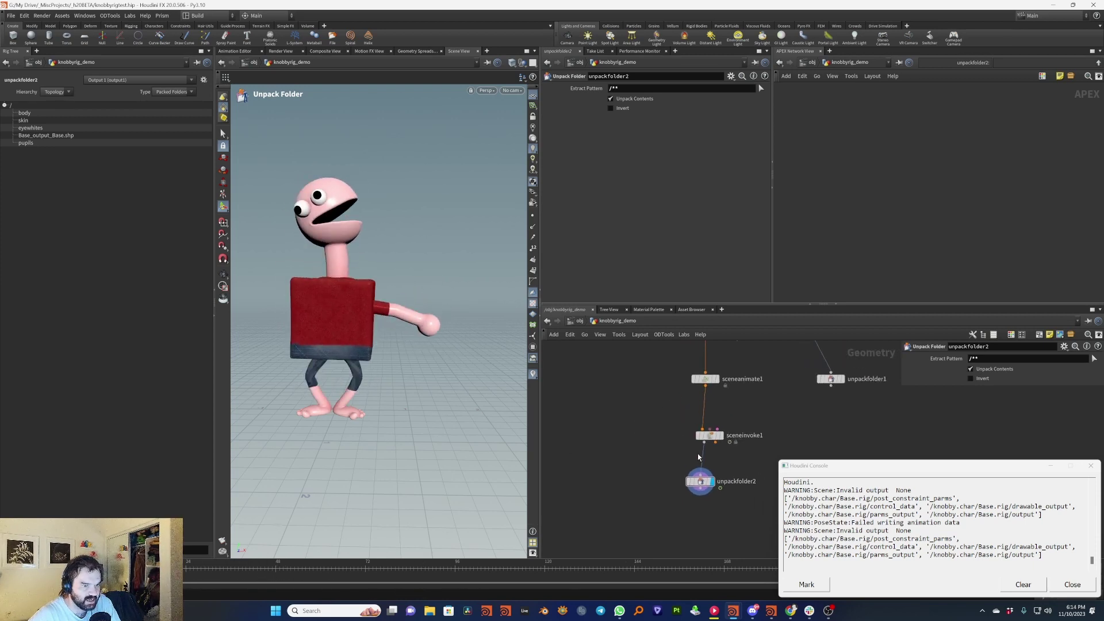
Inspect the geometry info of the unpackfolder2 node, checking its points, primitives and attributes.
click(700, 446)
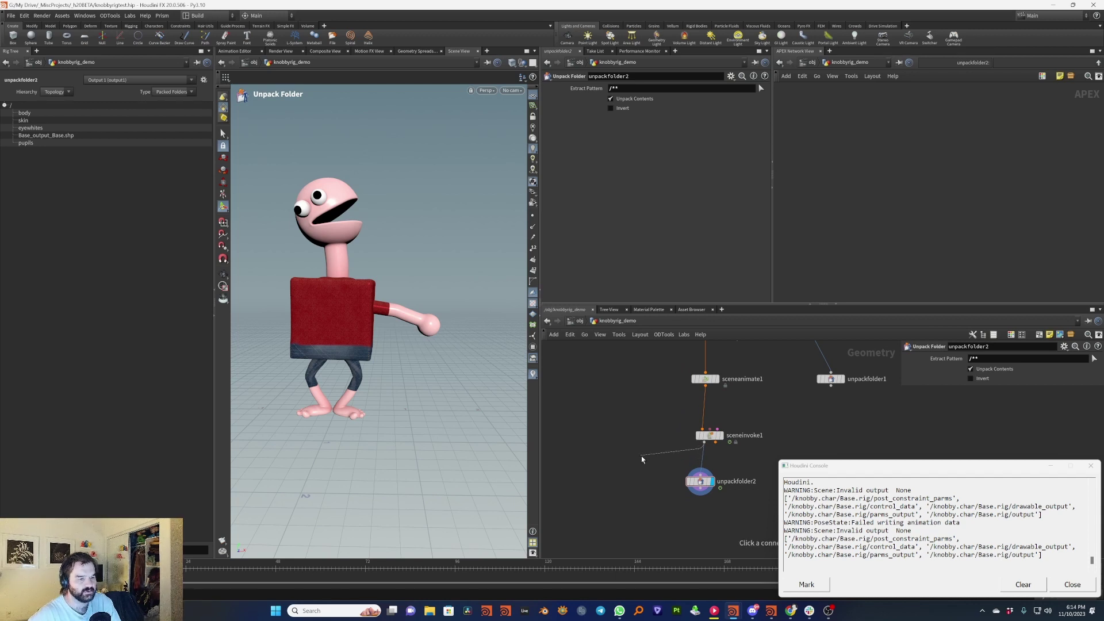
key(Escape)
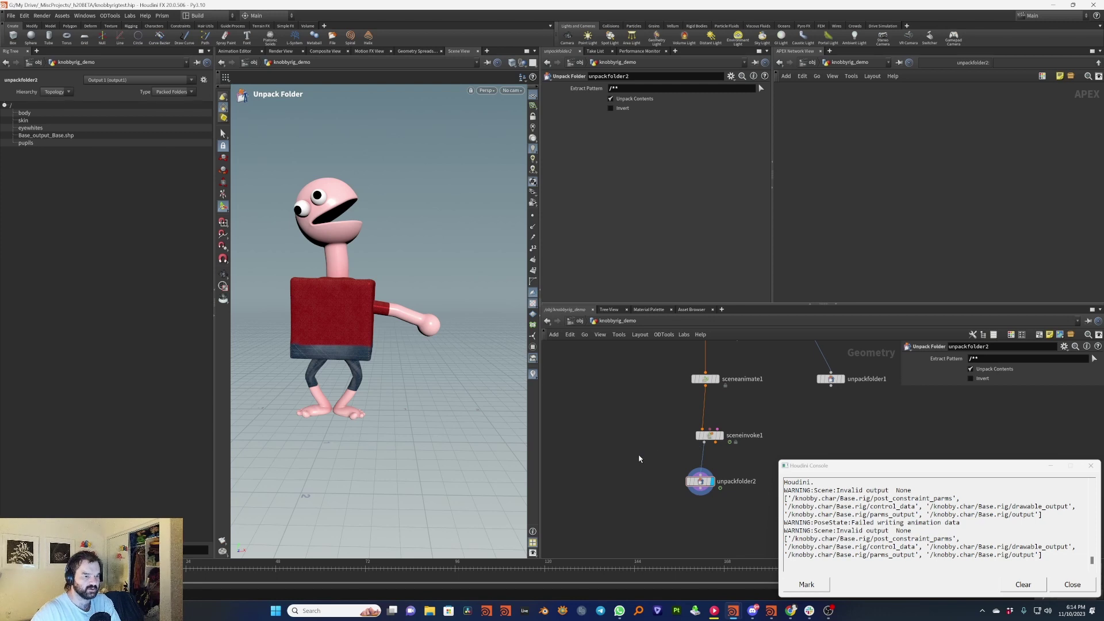
middle_click(699, 480)
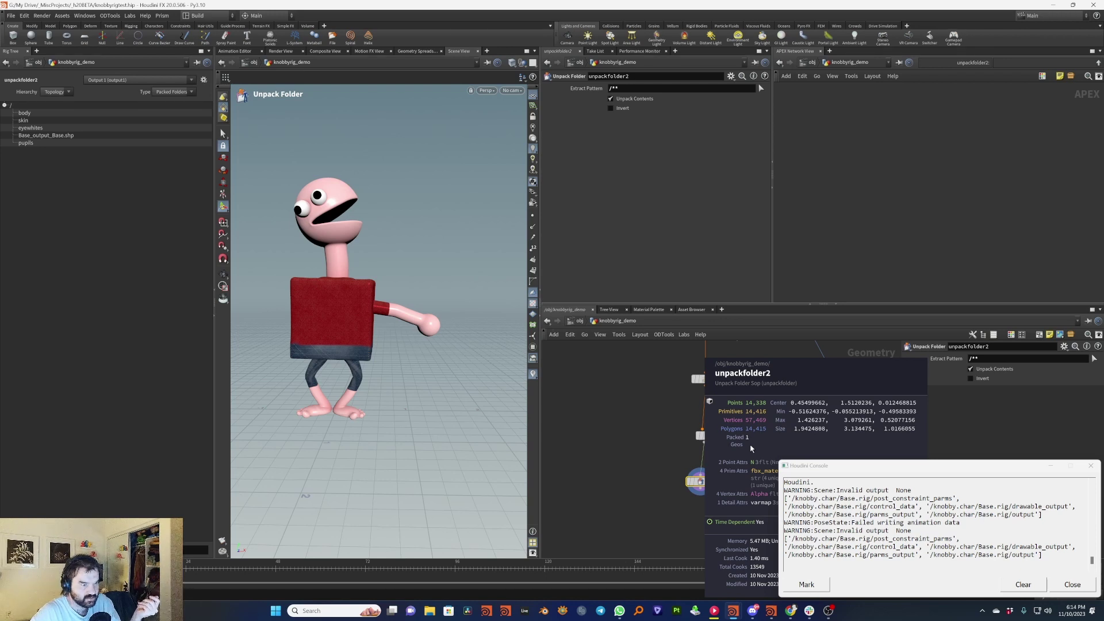
scroll(733, 449, up, 1)
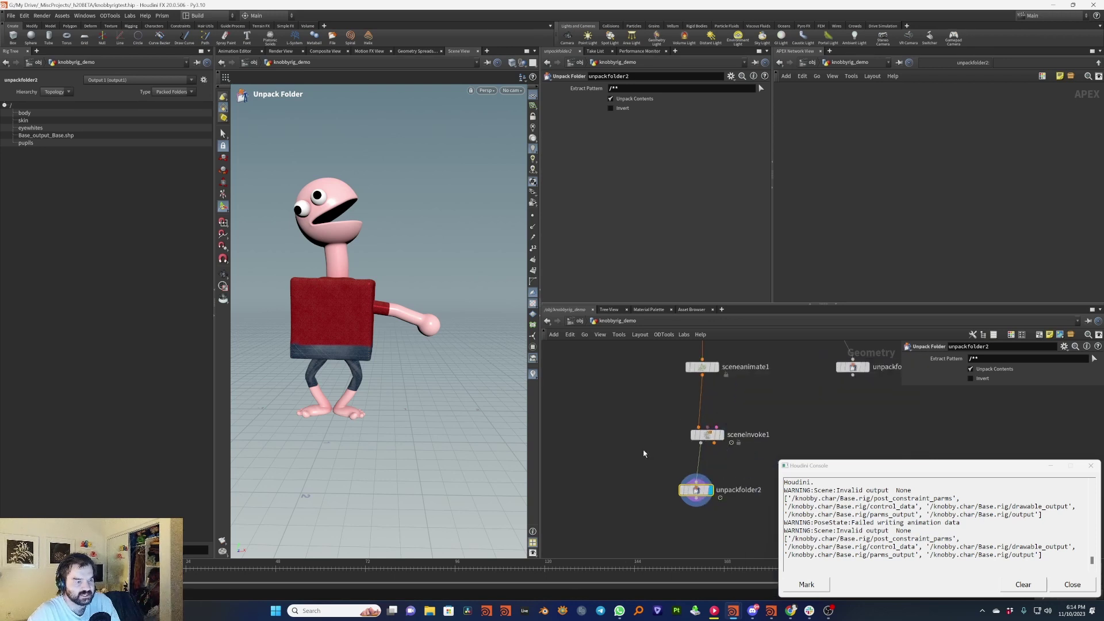
middle_drag(609, 487, 629, 534)
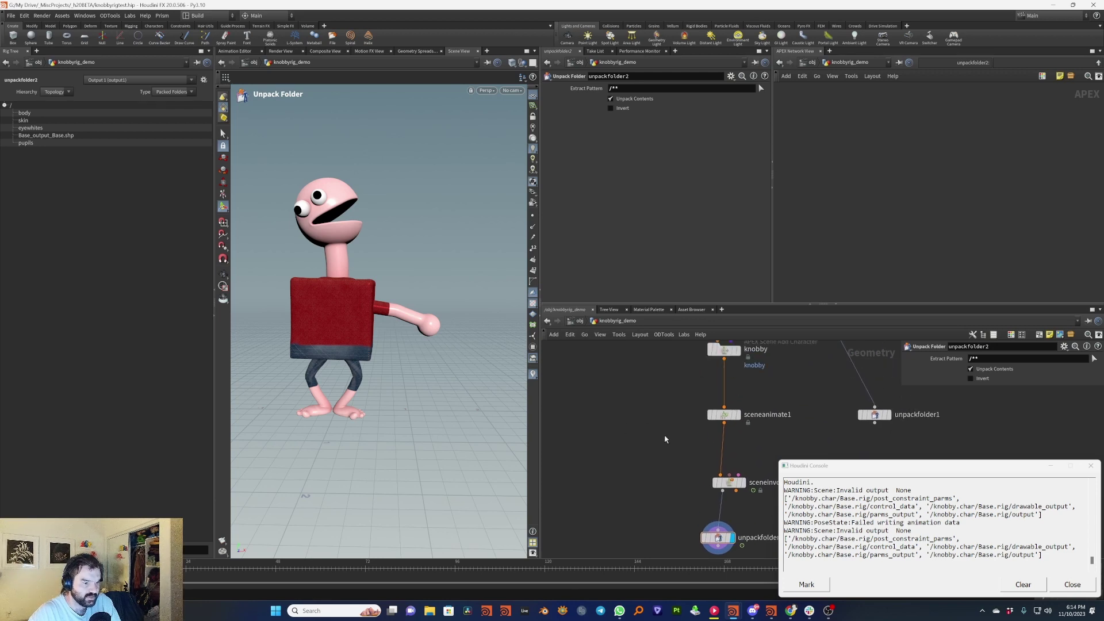
middle_drag(645, 416, 675, 385)
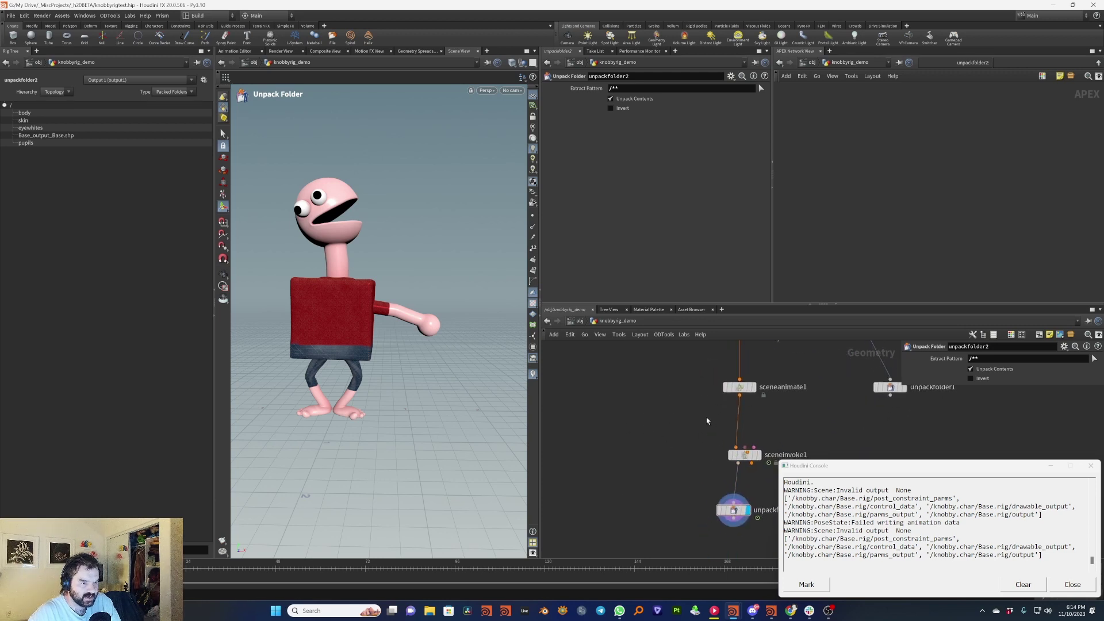
middle_drag(707, 419, 702, 391)
middle_drag(737, 431, 735, 457)
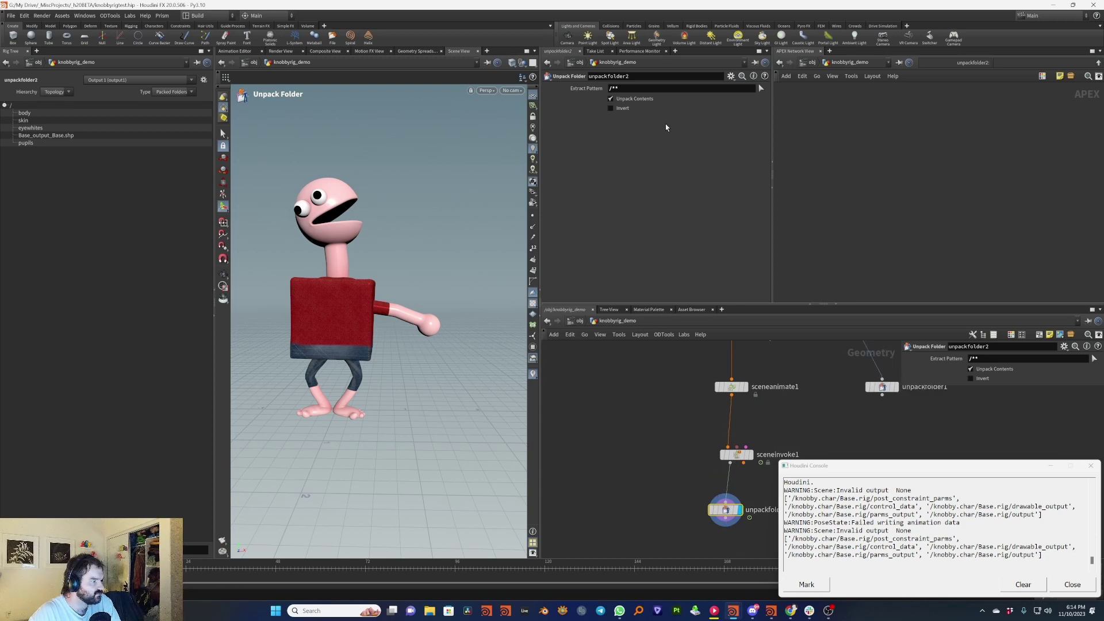
middle_drag(660, 434, 653, 442)
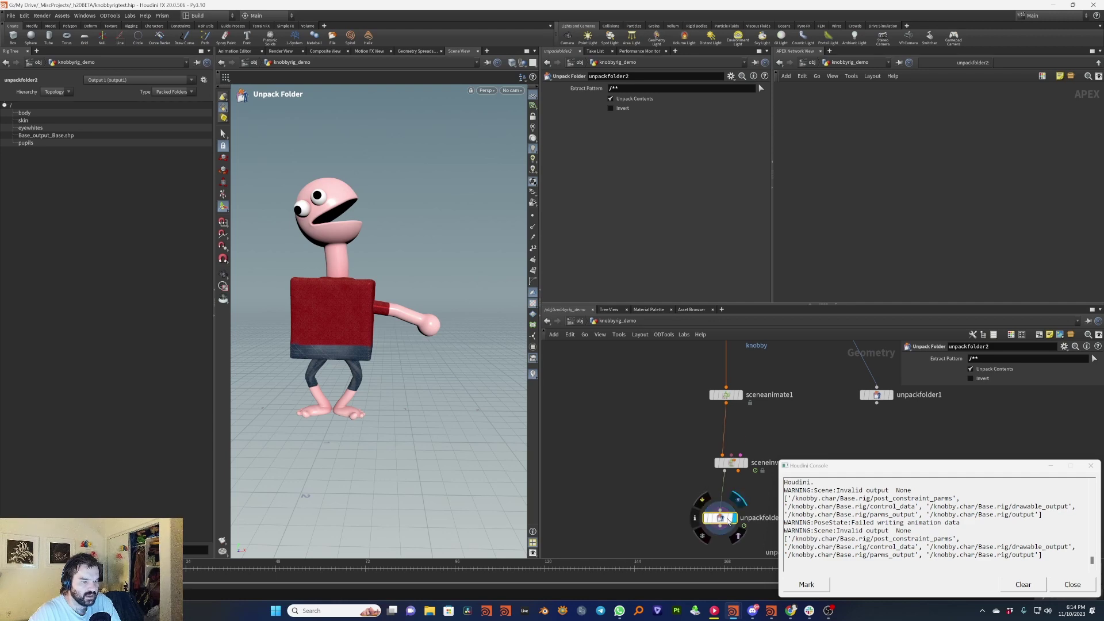
Add another Unpack Folder node beside sceneinvoke1, wire it to sceneanimate1's output and display it.
key(Tab)
text(unpackf)
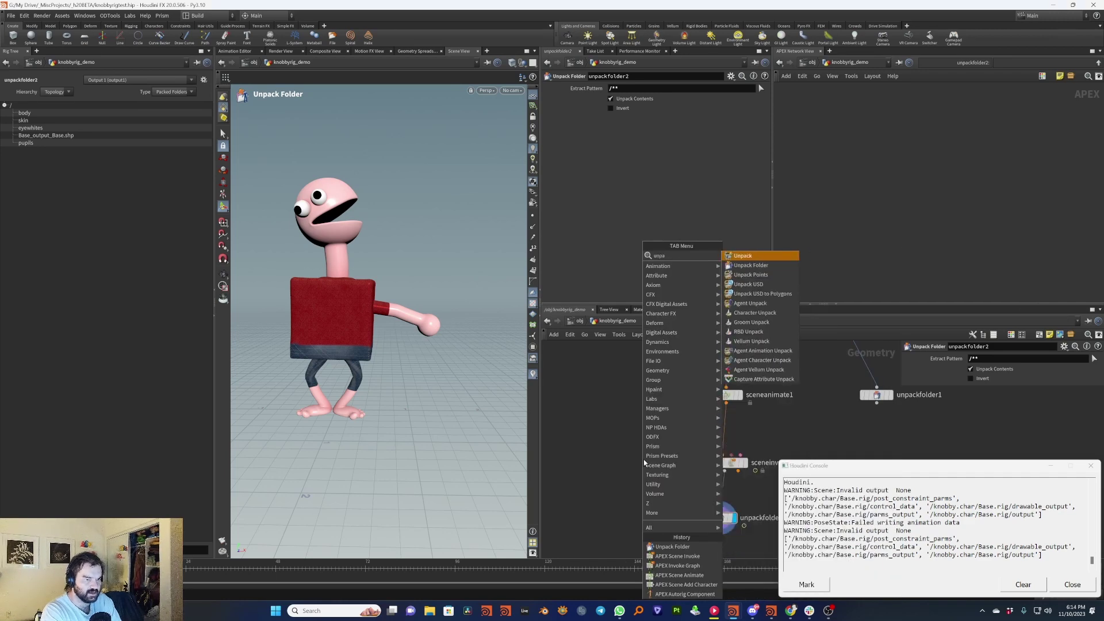
key(Return)
click(644, 463)
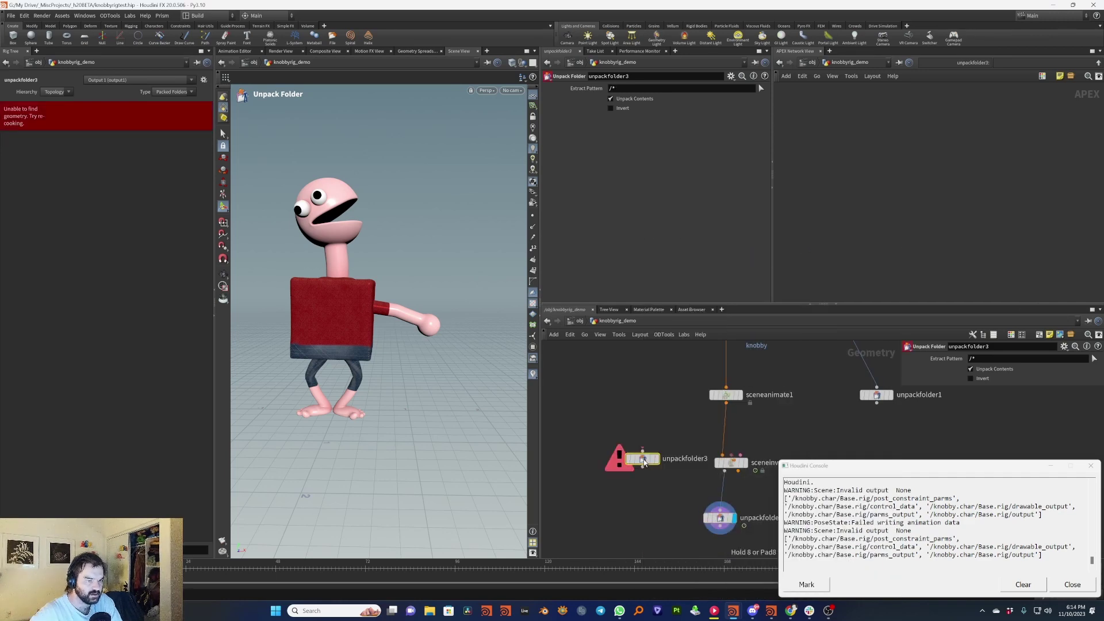
drag(642, 451, 726, 404)
click(659, 459)
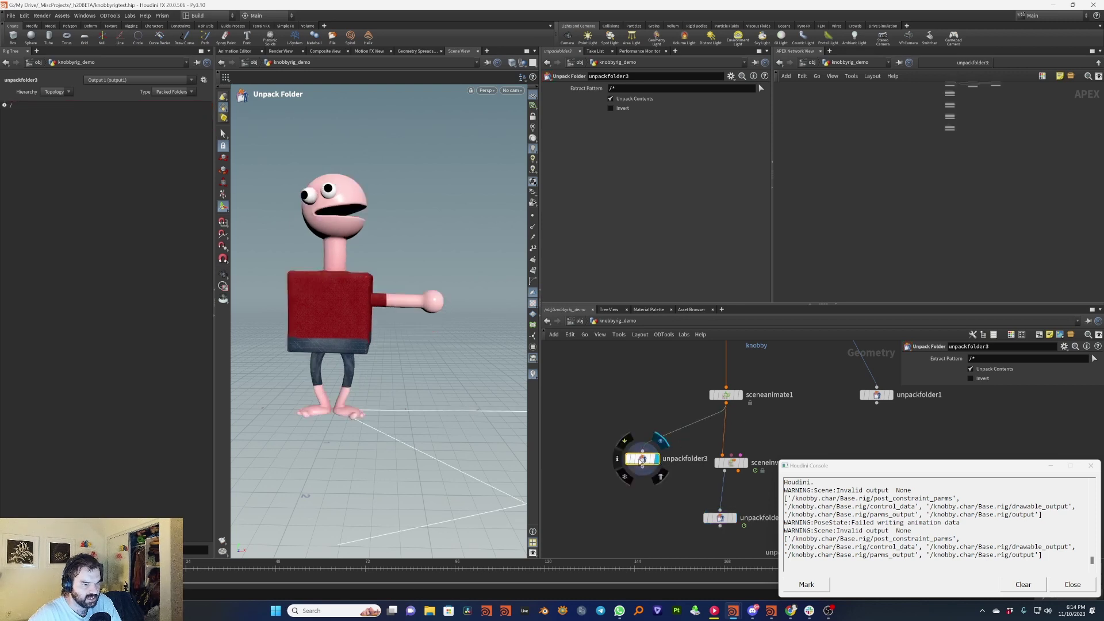
Expand the root folder in the rig tree and try to bring Base.skel into unpackfolder3's extract pattern.
click(5, 105)
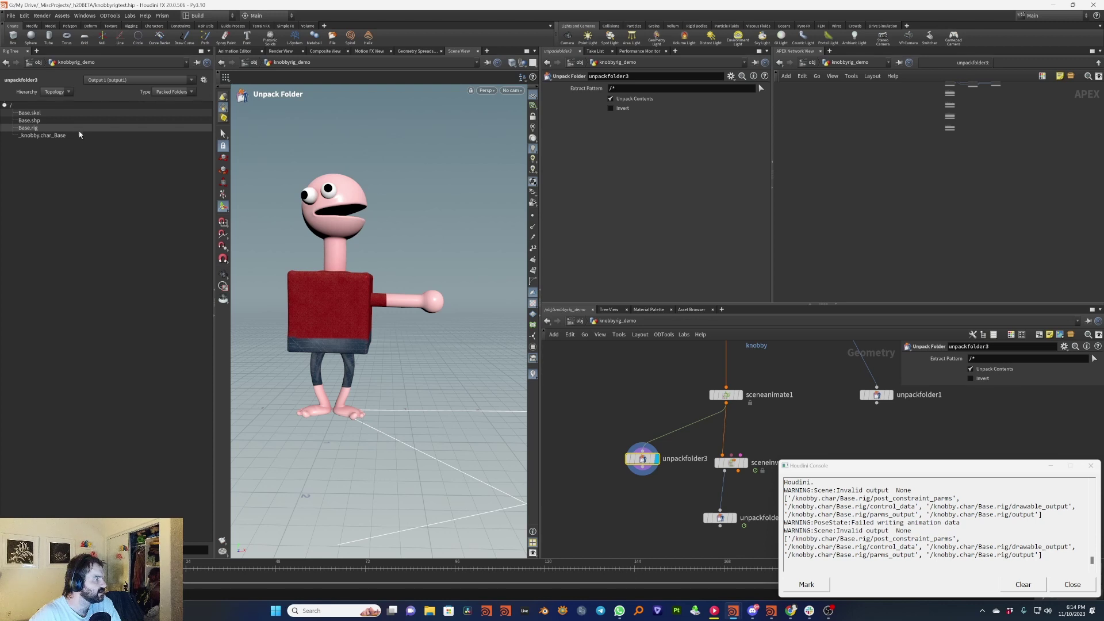
click(69, 115)
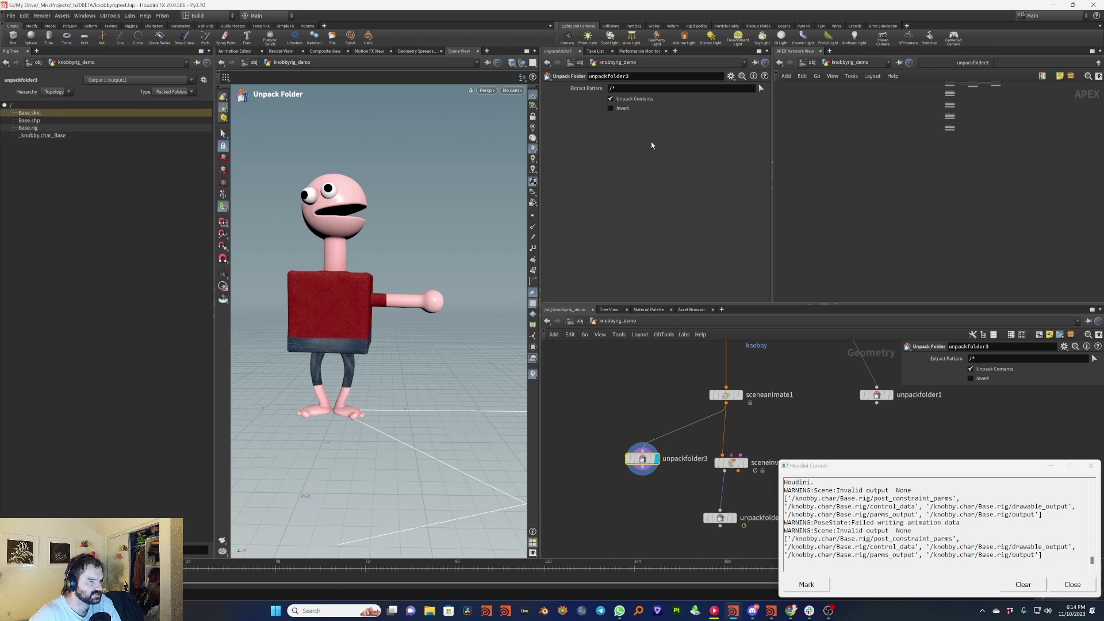
drag(50, 116, 633, 88)
click(634, 88)
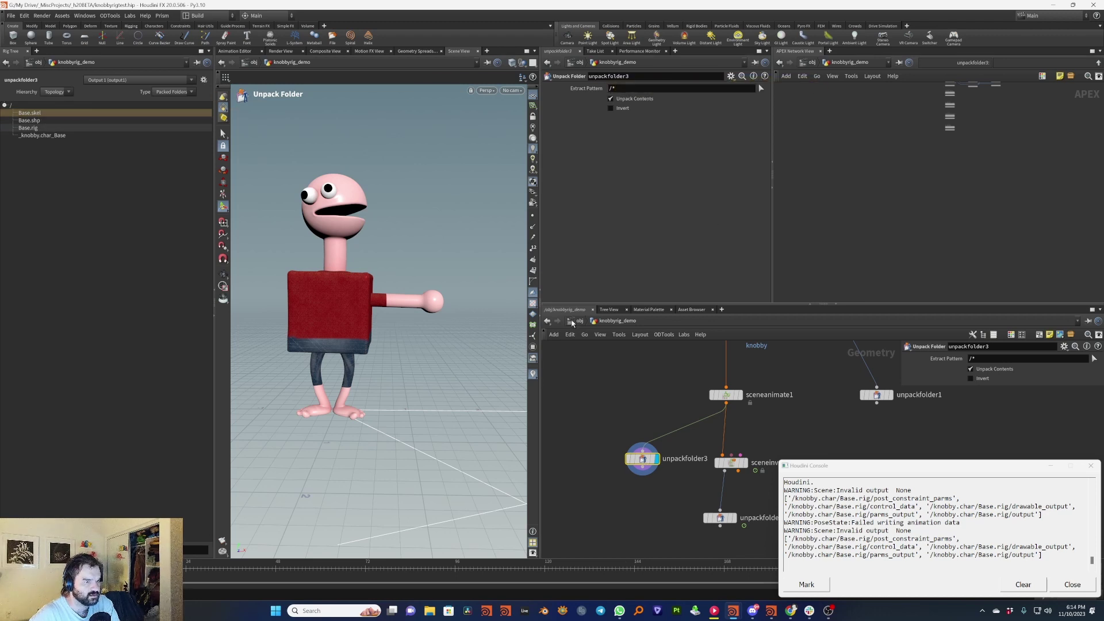
Open the geo1 network and check its Scene Invoke node's output path and key for the skeleton output.
key(u)
double_click(751, 402)
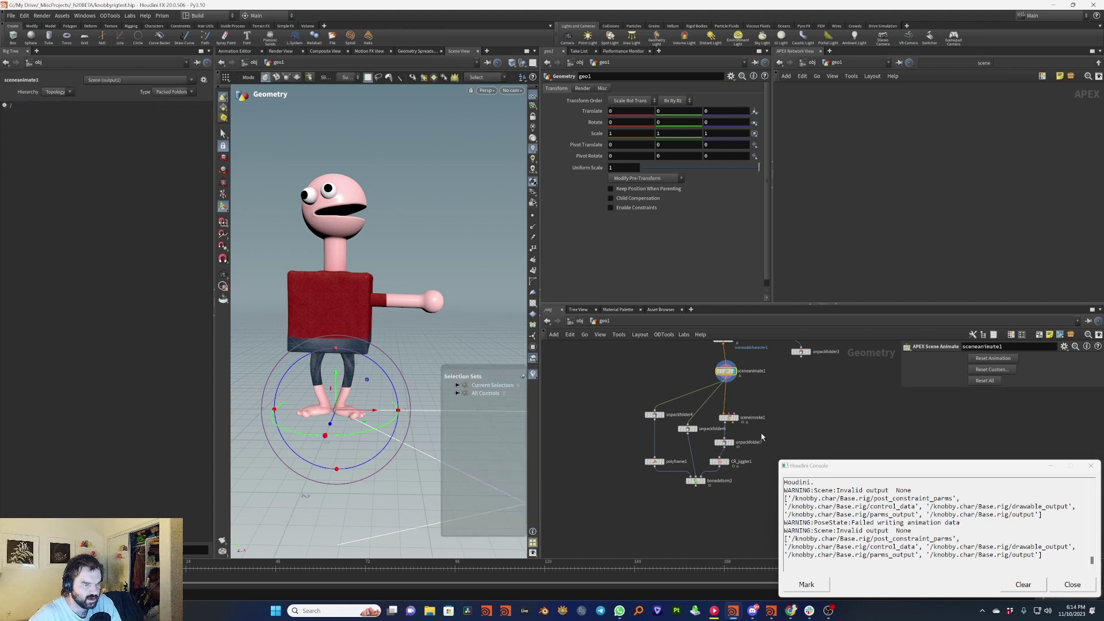
scroll(757, 435, up, 2)
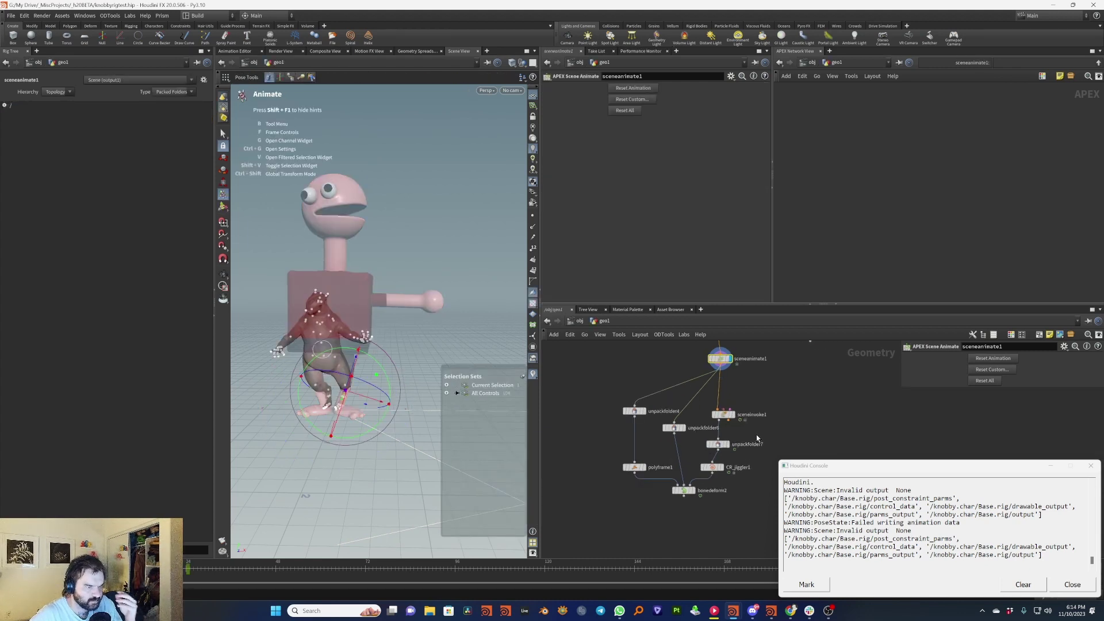
click(719, 445)
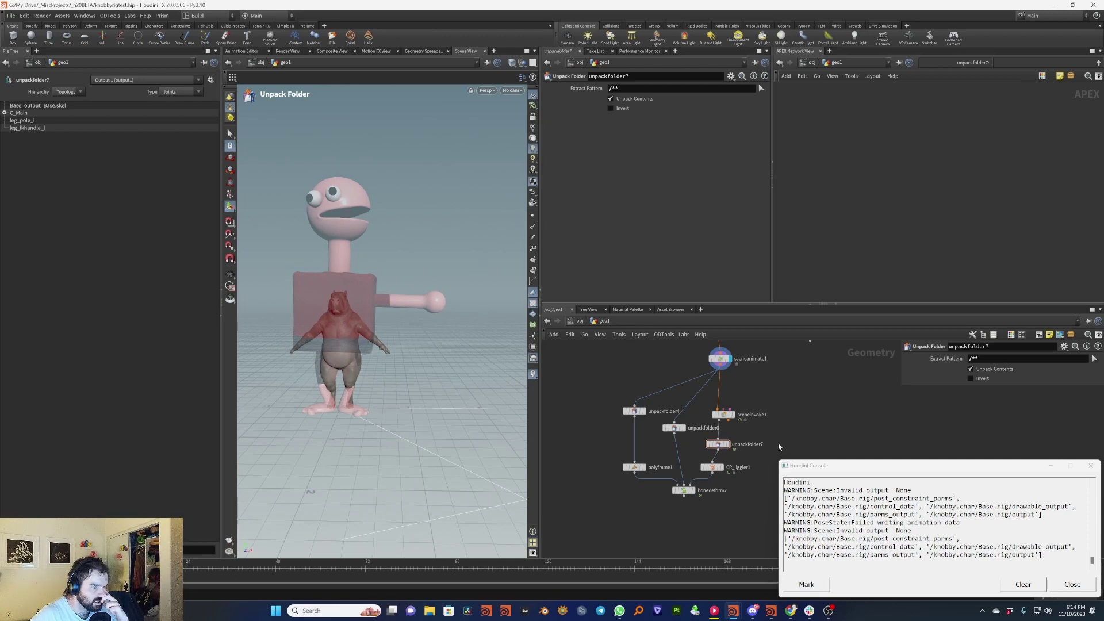
drag(781, 436, 730, 400)
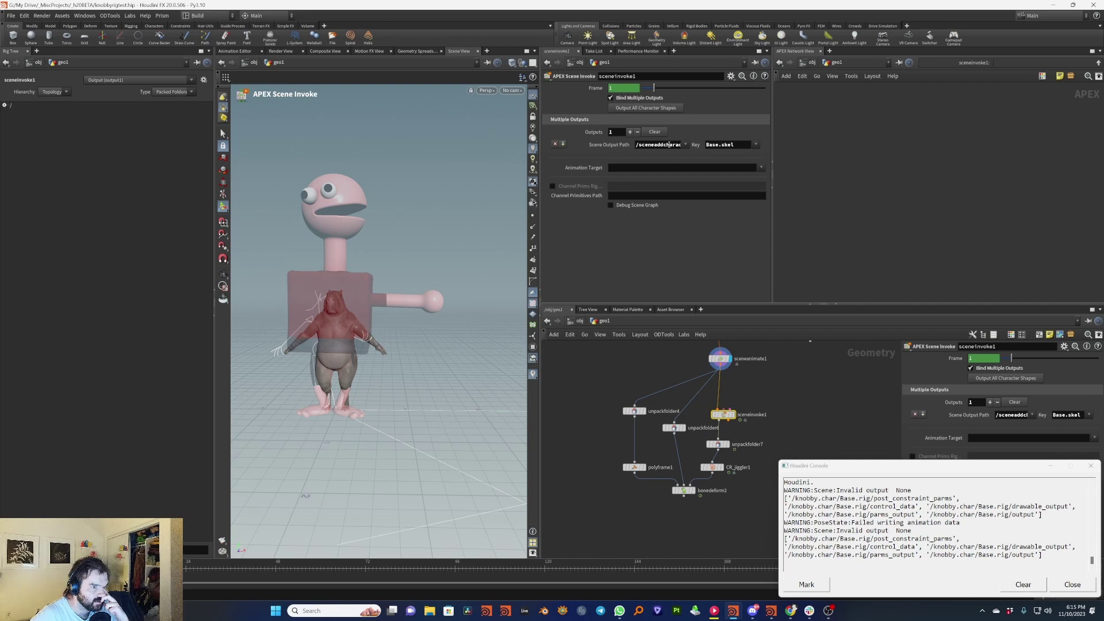
drag(669, 145, 744, 144)
Return to the knobbyrig_demo network, display sceneinvoke1 and set its output key to Base.skel.
key(u)
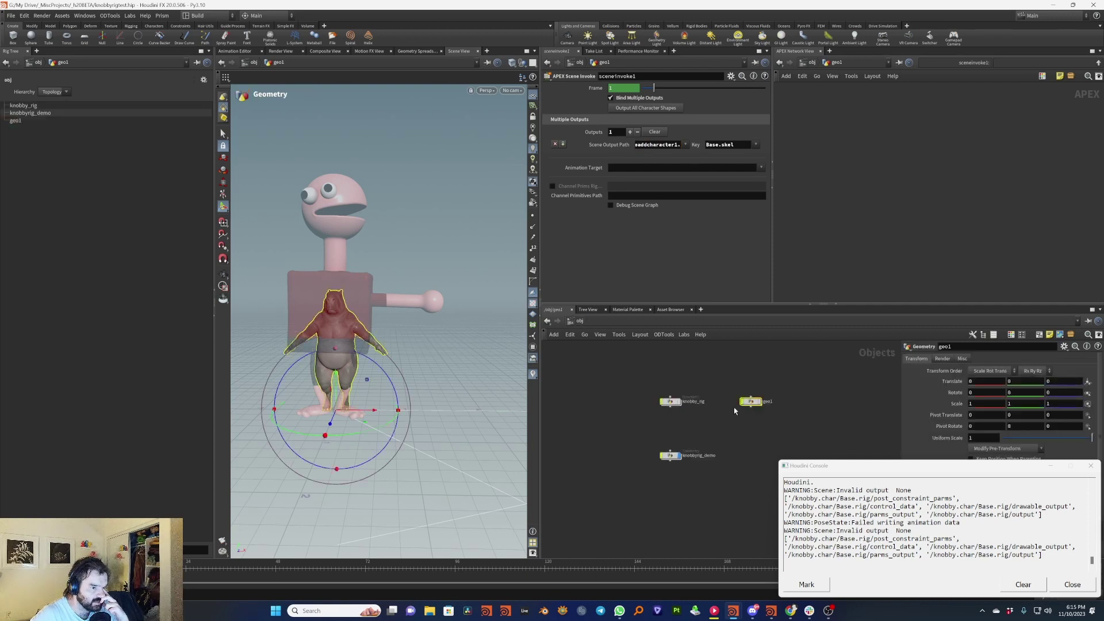
double_click(670, 456)
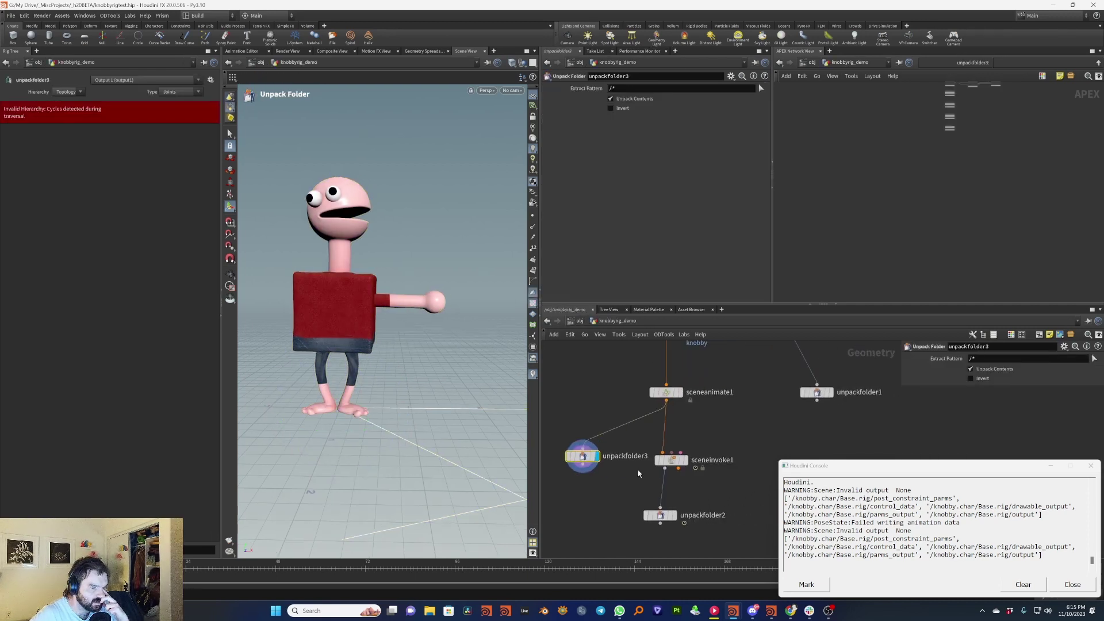
click(676, 463)
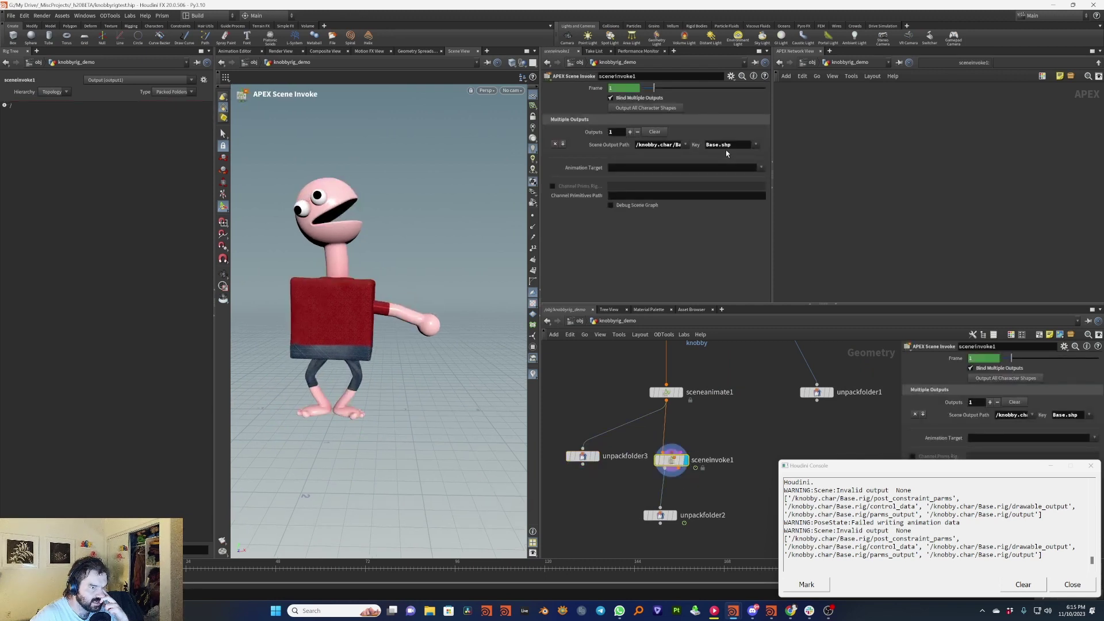
drag(735, 147, 728, 148)
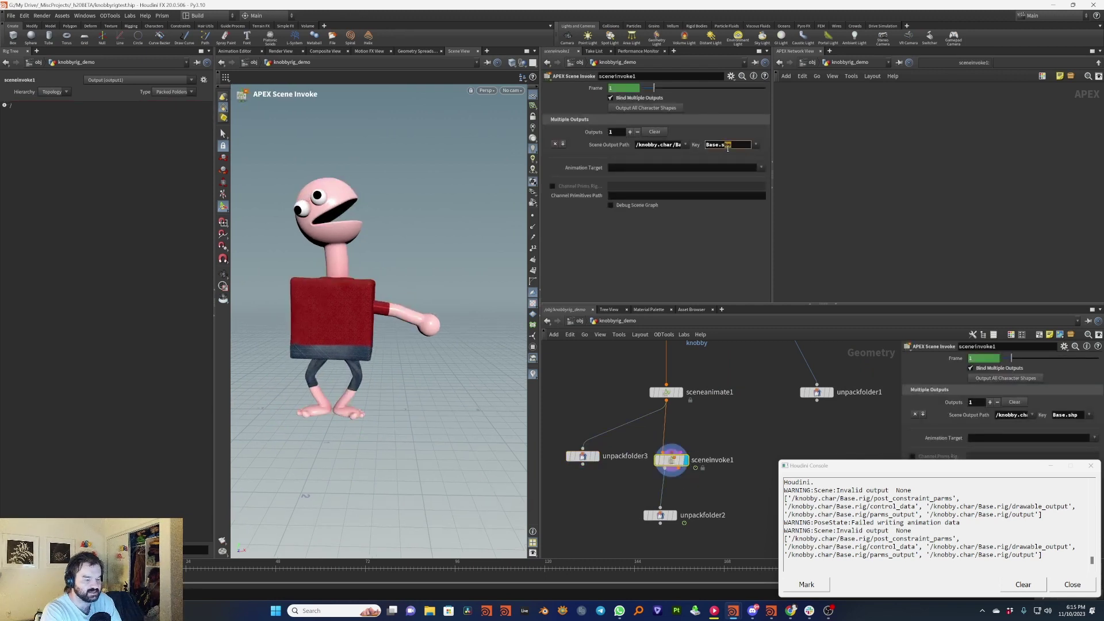
text(kel)
key(Return)
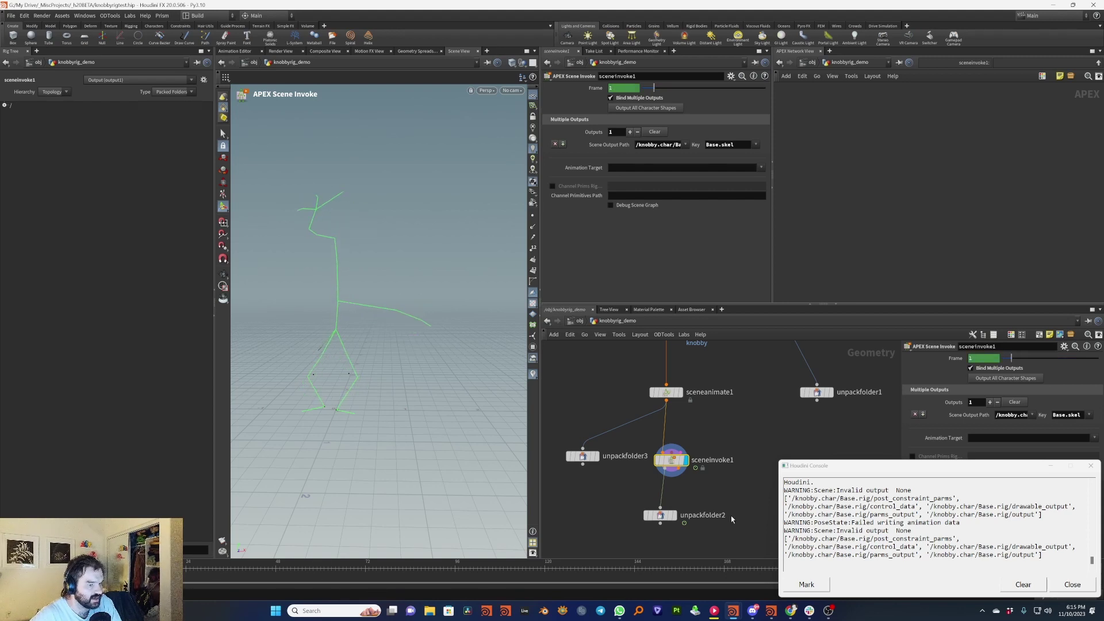
Display unpackfolder2 and inspect its geometry info and the output of sceneinvoke1.
click(660, 516)
middle_click(660, 519)
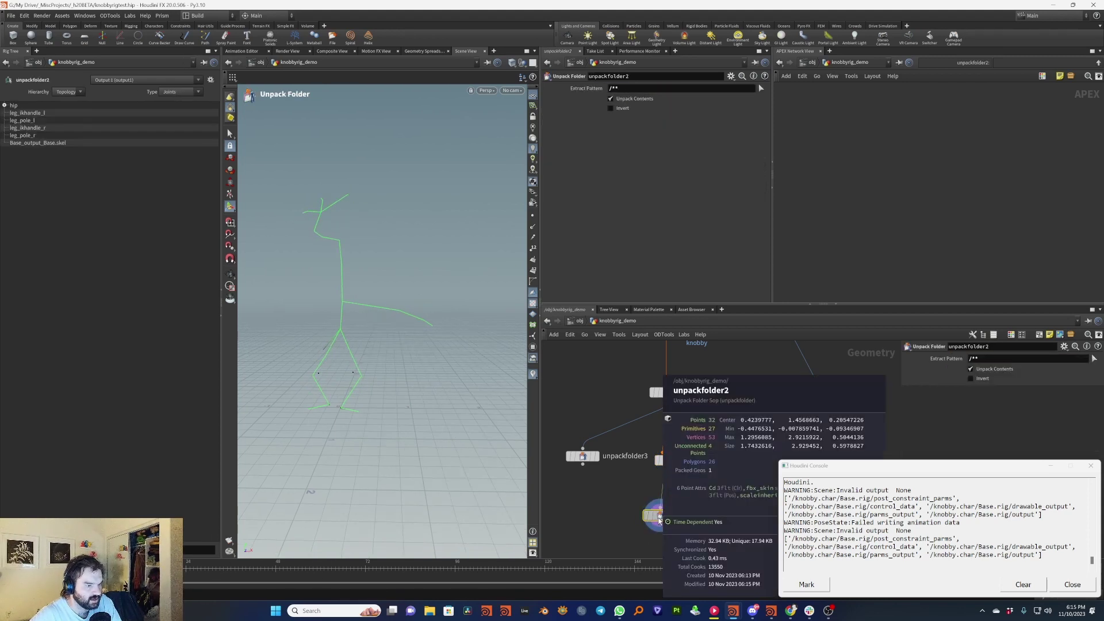
click(666, 467)
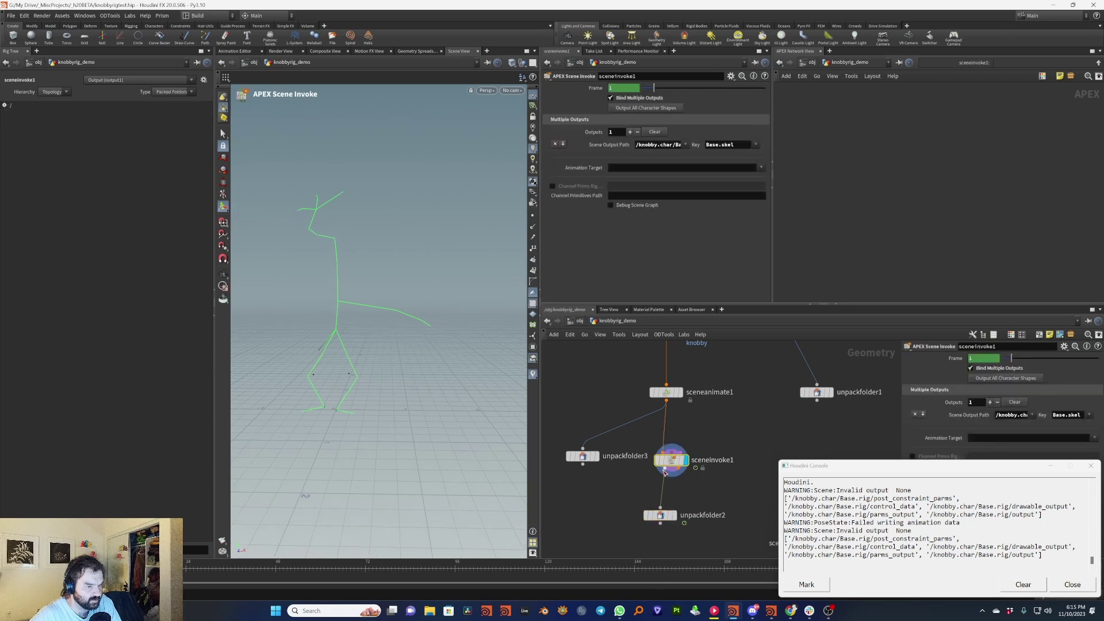
middle_click(665, 472)
middle_drag(661, 495, 723, 457)
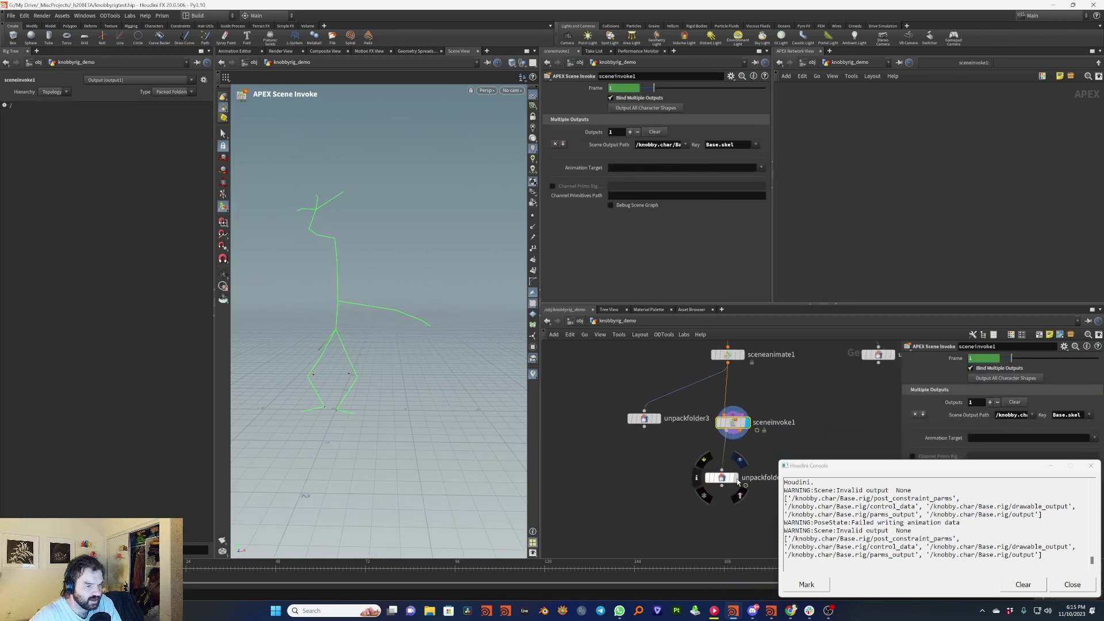
click(736, 480)
middle_drag(673, 516, 680, 483)
middle_drag(667, 388, 684, 433)
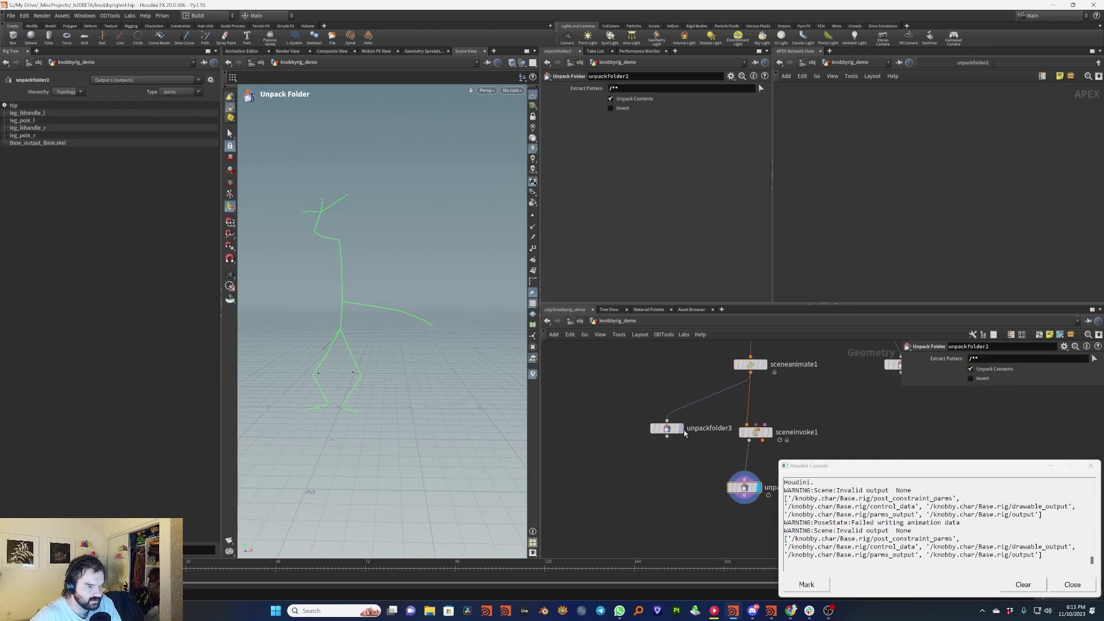
Display unpackfolder3 farther away from sceneinvoke1, set its extract pattern to /** and inspect its geometry info.
click(668, 430)
drag(671, 432, 640, 432)
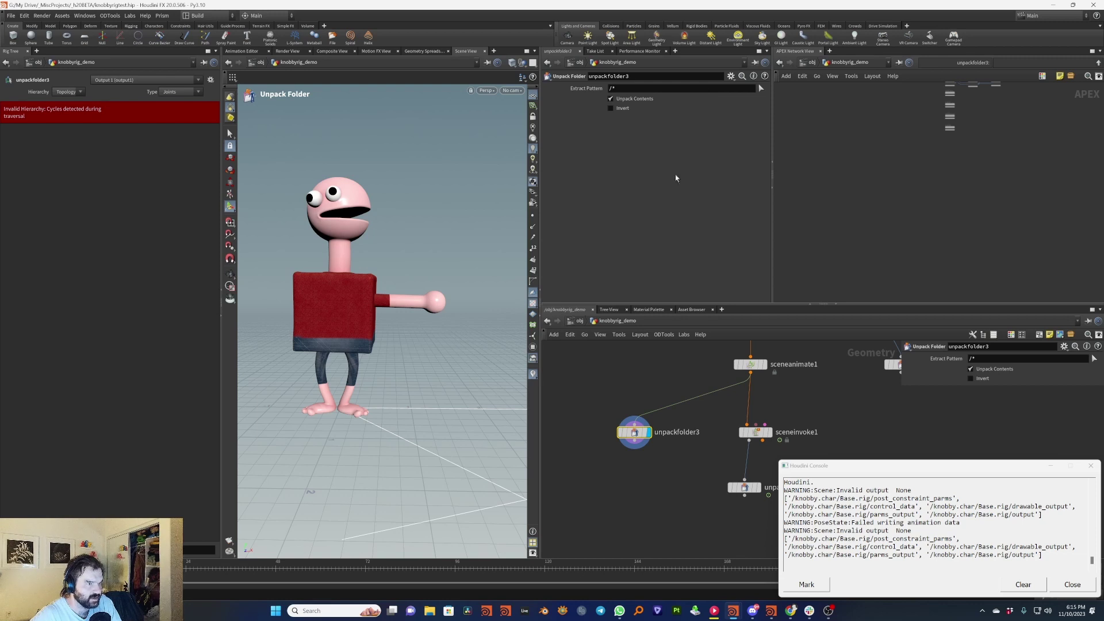
mouse_move(633, 422)
middle_down()
mouse_move(633, 500)
mouse_move(628, 432)
middle_up()
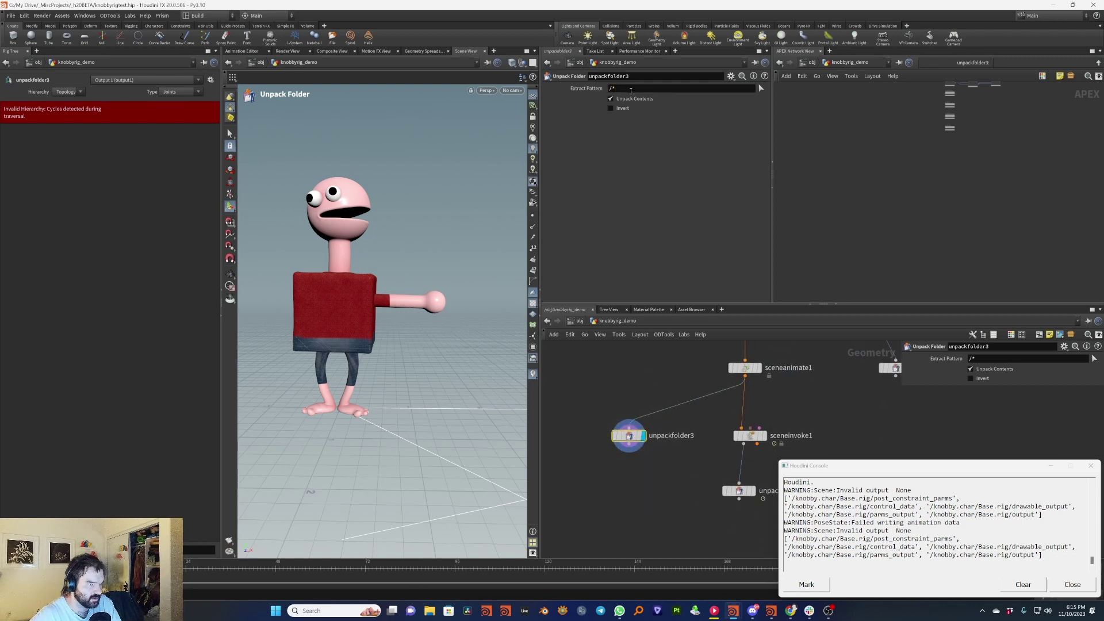
click(635, 88)
text(*)
key(Return)
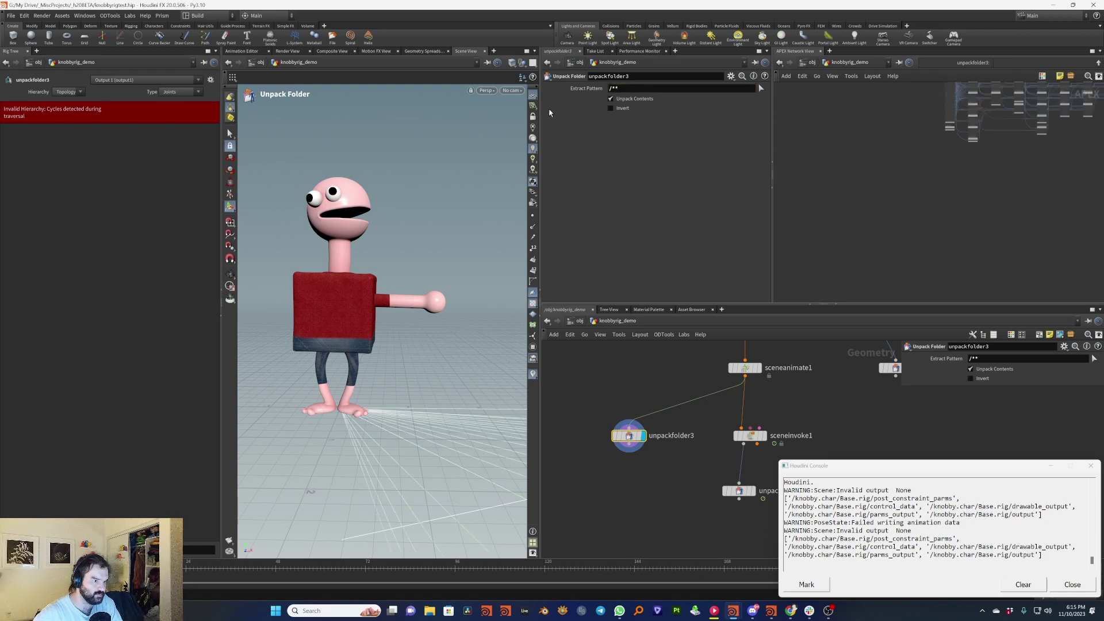
middle_click(627, 439)
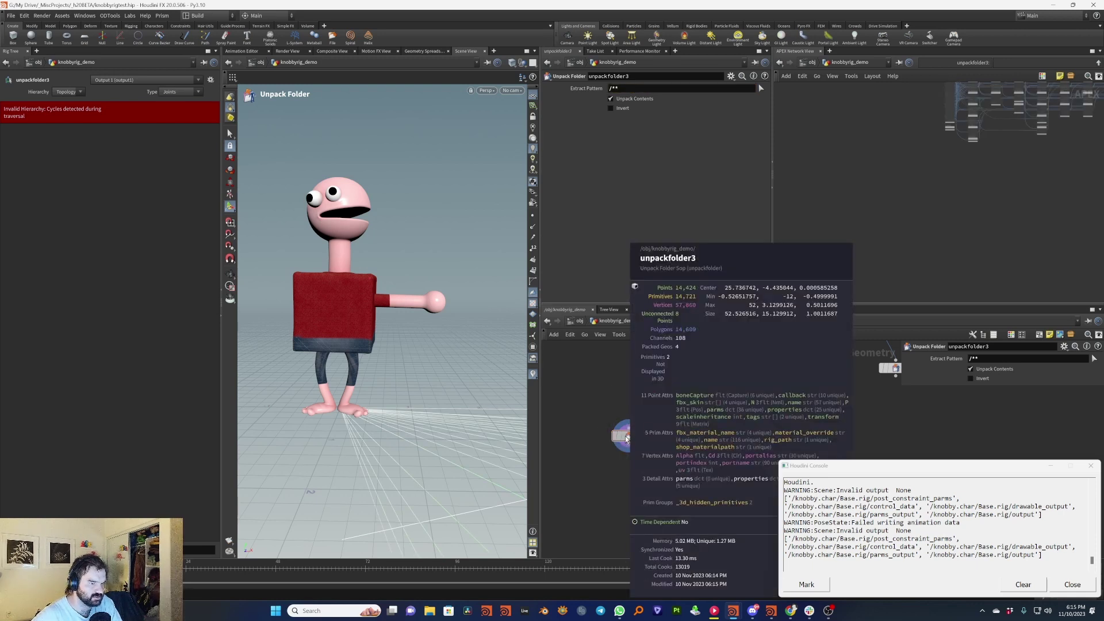
Try / as unpackfolder3's extract pattern and delete the node.
click(635, 88)
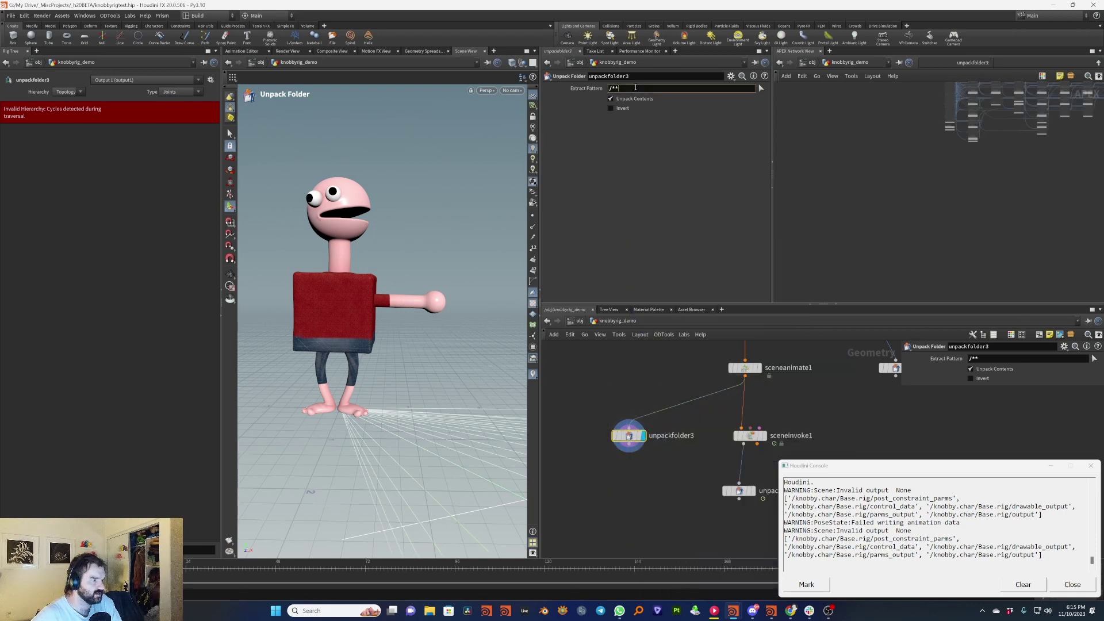
key(BackSpace)
key(BackSpace)
key(Return)
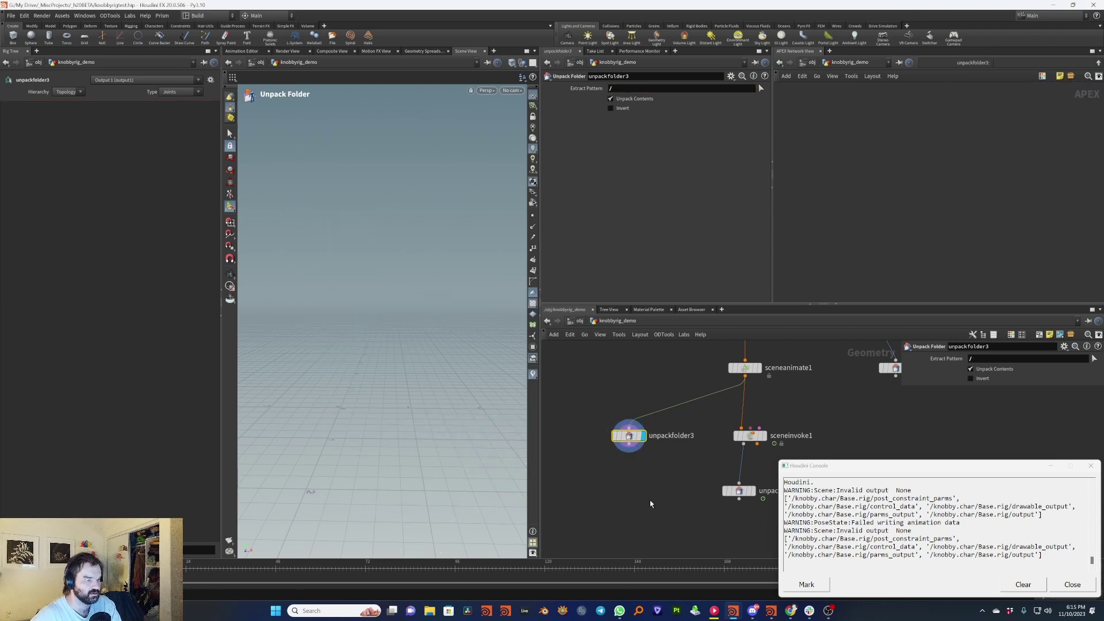
key(Delete)
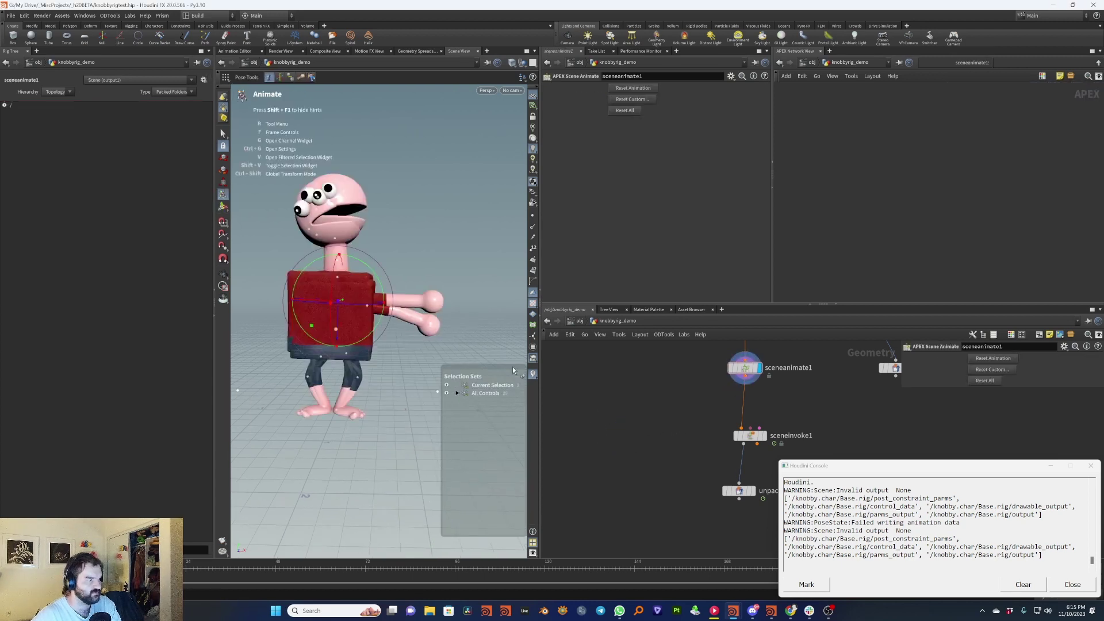
Expand the root and knobby.char folders of sceneanimate1 in the rig tree to examine the character's contents.
click(3, 105)
click(12, 113)
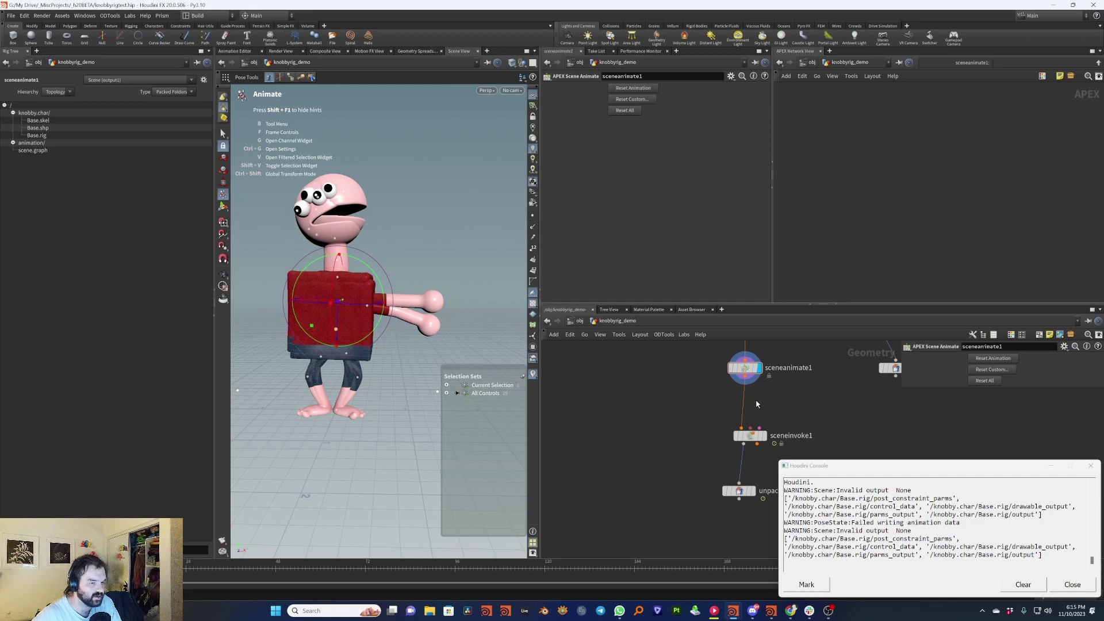
Branch a new Unpack Folder node off sceneanimate1 and set its extract pattern to /*.shp.
click(750, 379)
key(Tab)
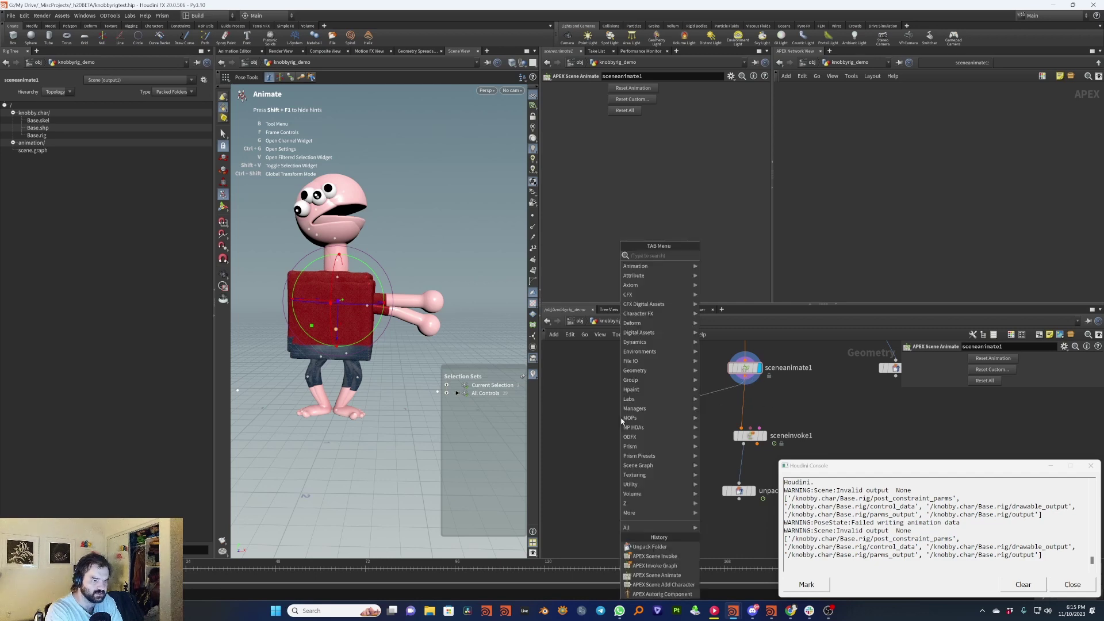
text(unpack)
key(Return)
click(621, 422)
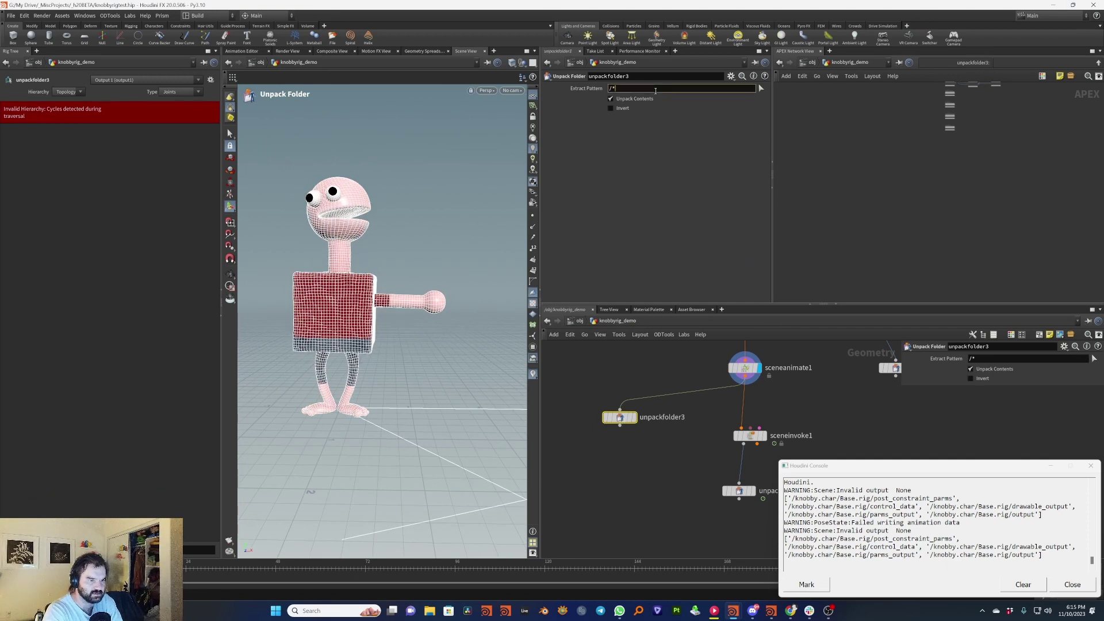
key(Return)
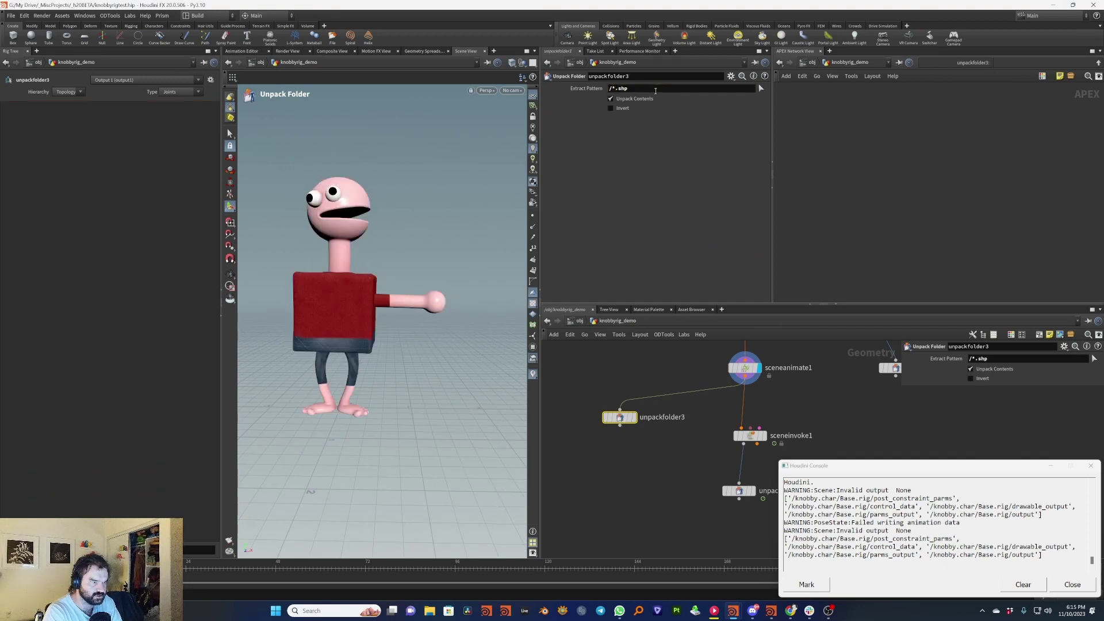
Display unpackfolder3, move it lower in the network and set its extract pattern to /**.shp.
click(633, 417)
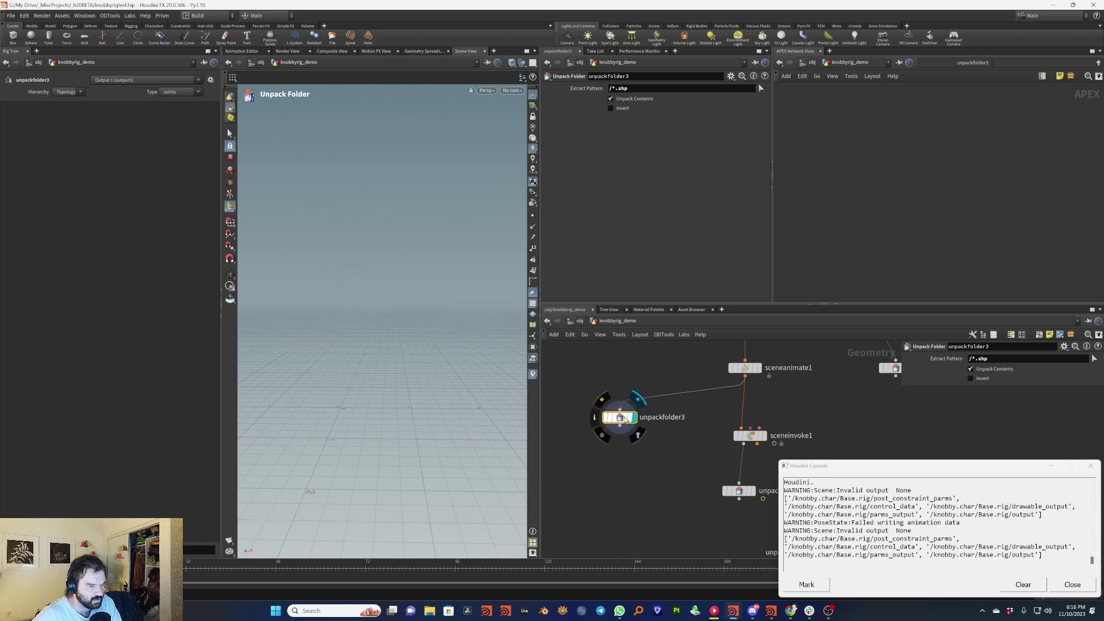
drag(625, 417, 638, 490)
middle_click(632, 428)
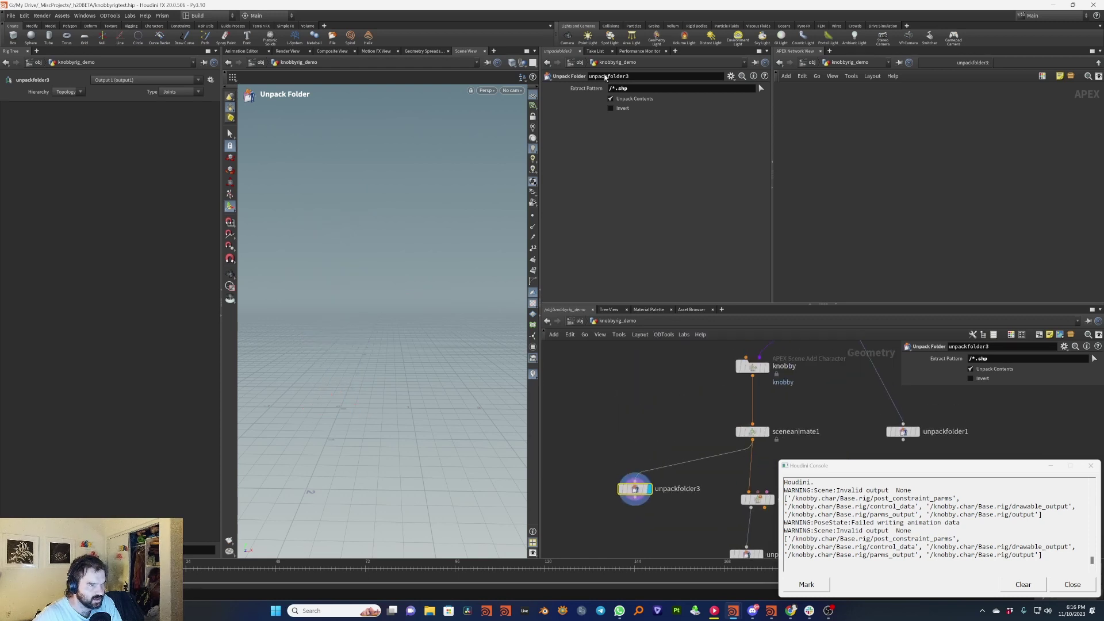
click(614, 88)
text(*)
key(Return)
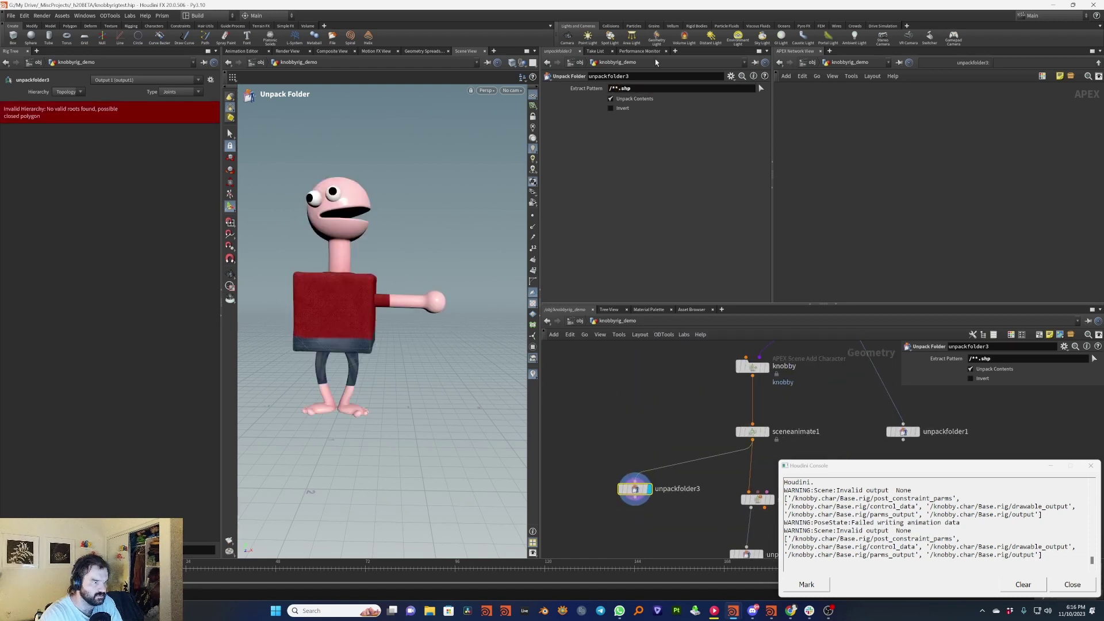
Inspect unpackfolder3's geometry info, including its point and primitive attributes.
middle_click(639, 494)
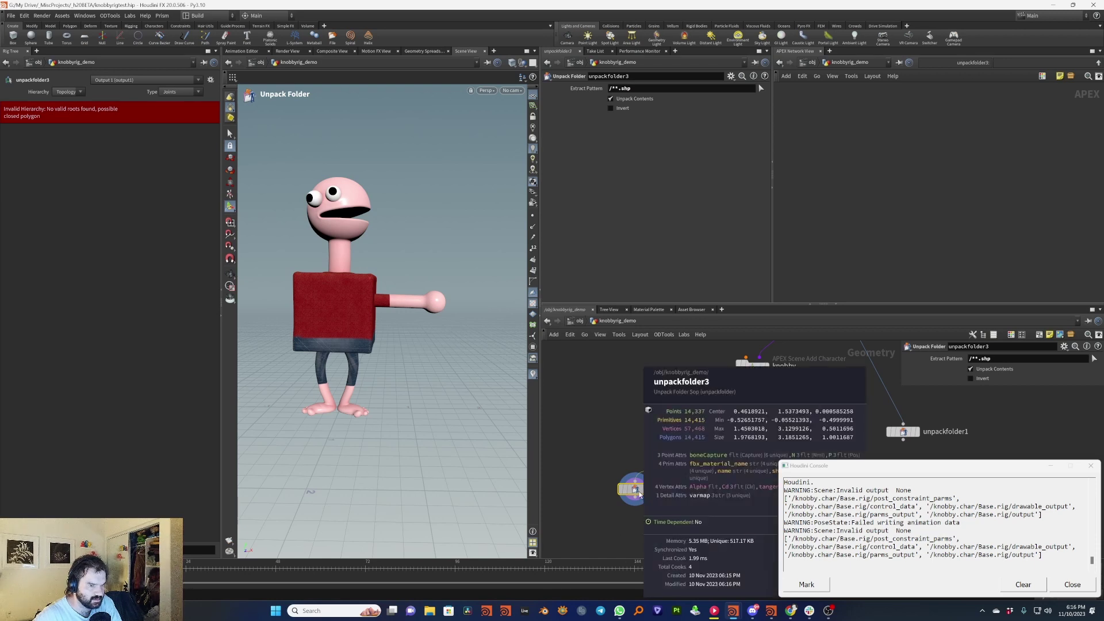
middle_drag(610, 460, 609, 404)
middle_click(636, 432)
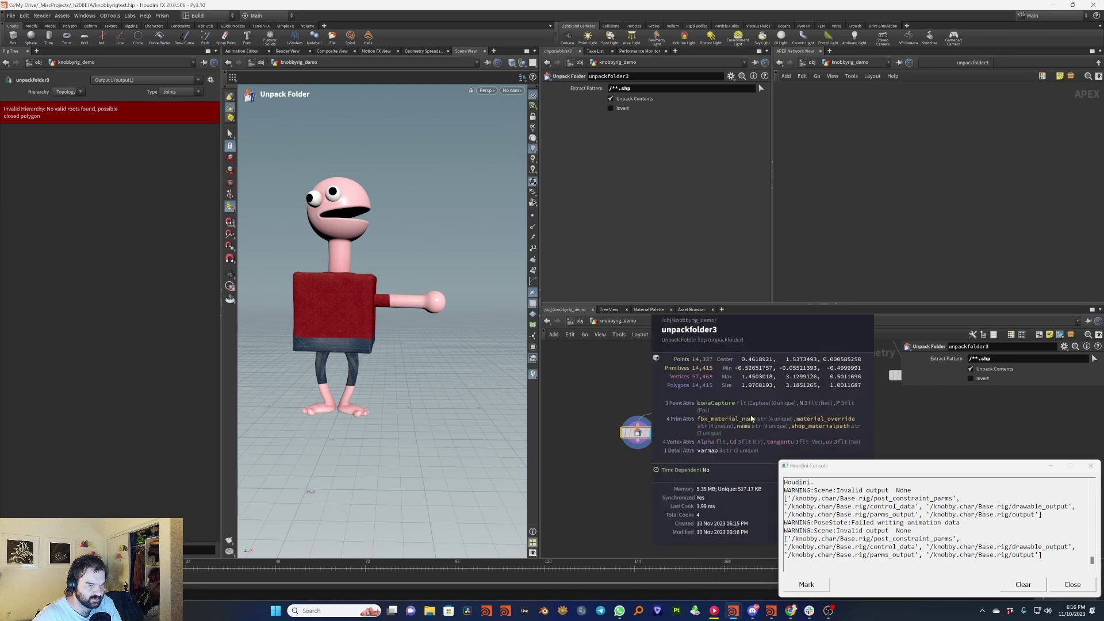
Add and display a Bone Deform node, connecting unpackfolder3 to its first input and unpackfolder2 to its third input.
middle_drag(673, 511, 675, 468)
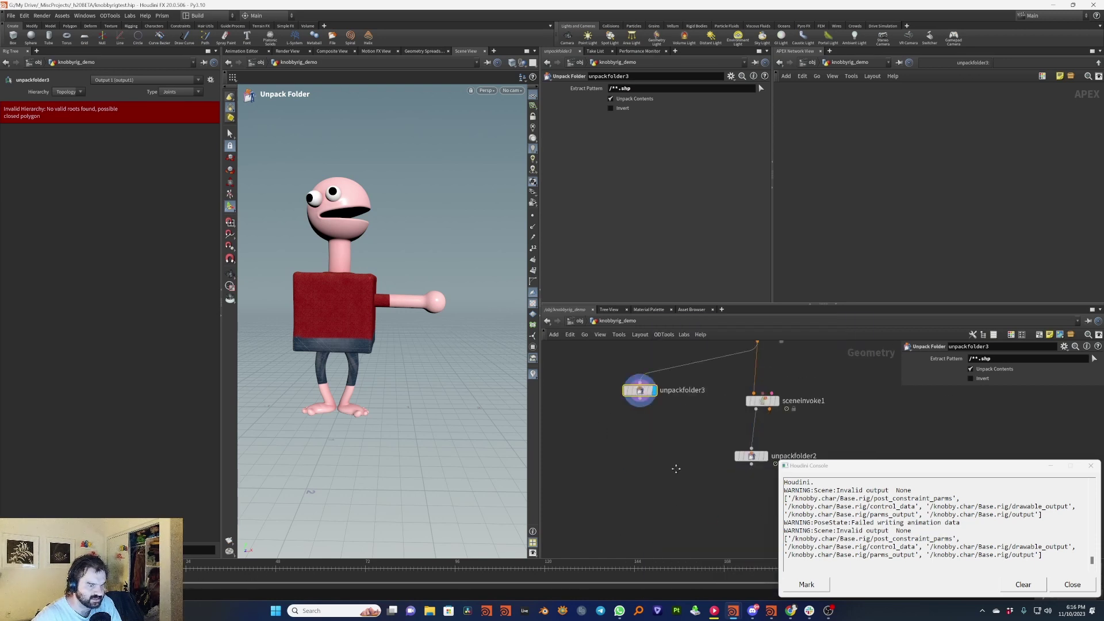
key(Tab)
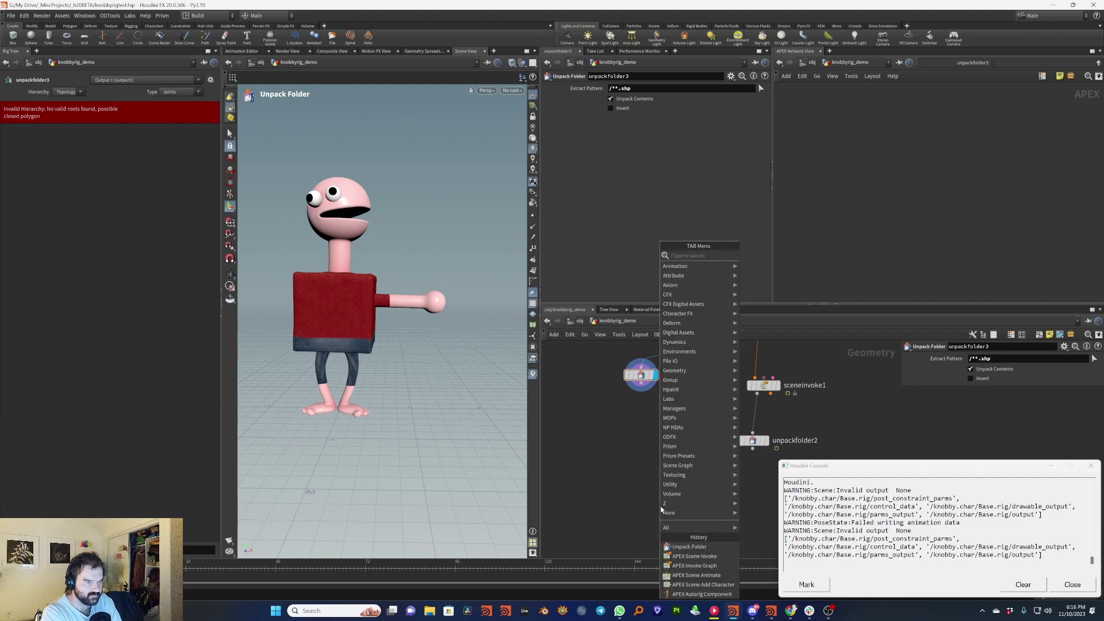
text(bone)
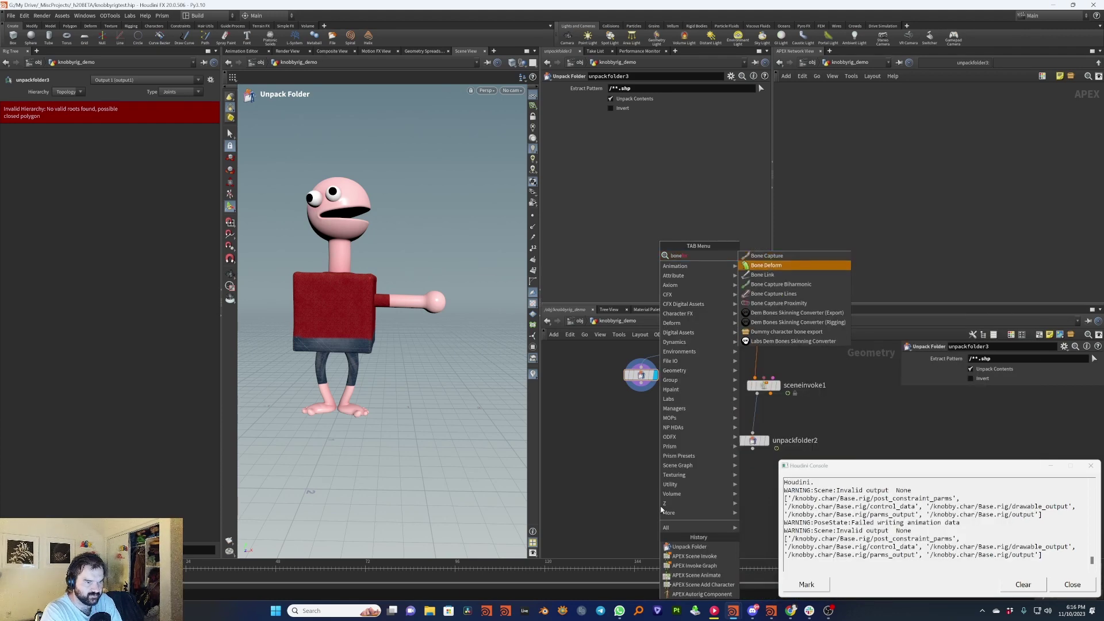
key(Return)
click(661, 509)
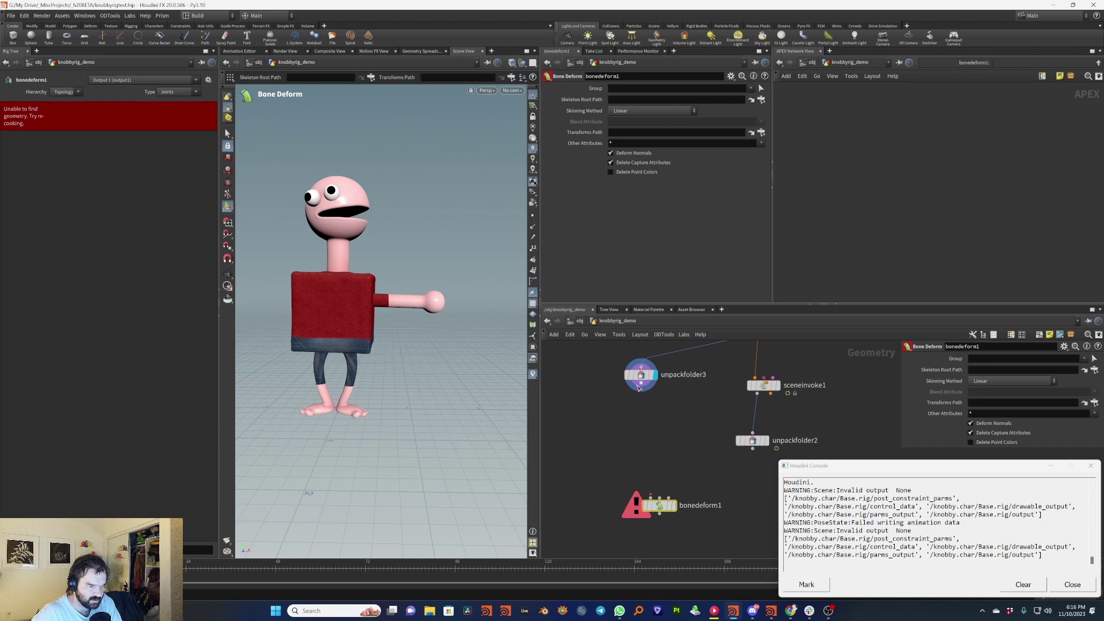
drag(641, 391, 753, 449)
click(674, 505)
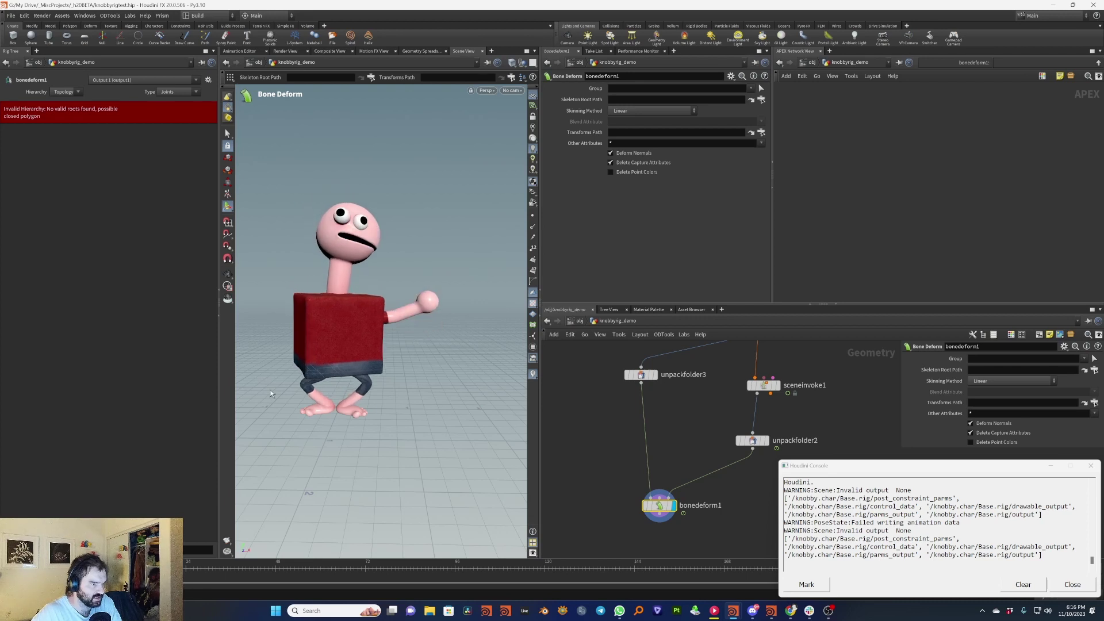
Scrub through the timeline to review the bone-deformed character's animation.
key(Escape)
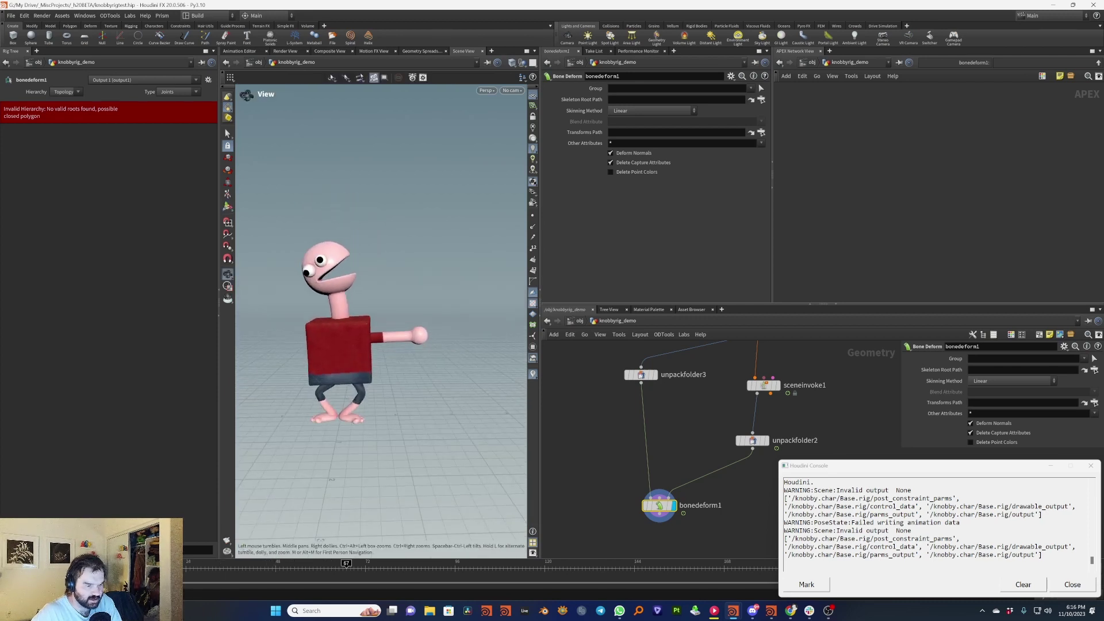
key(Return)
drag(375, 576, 138, 575)
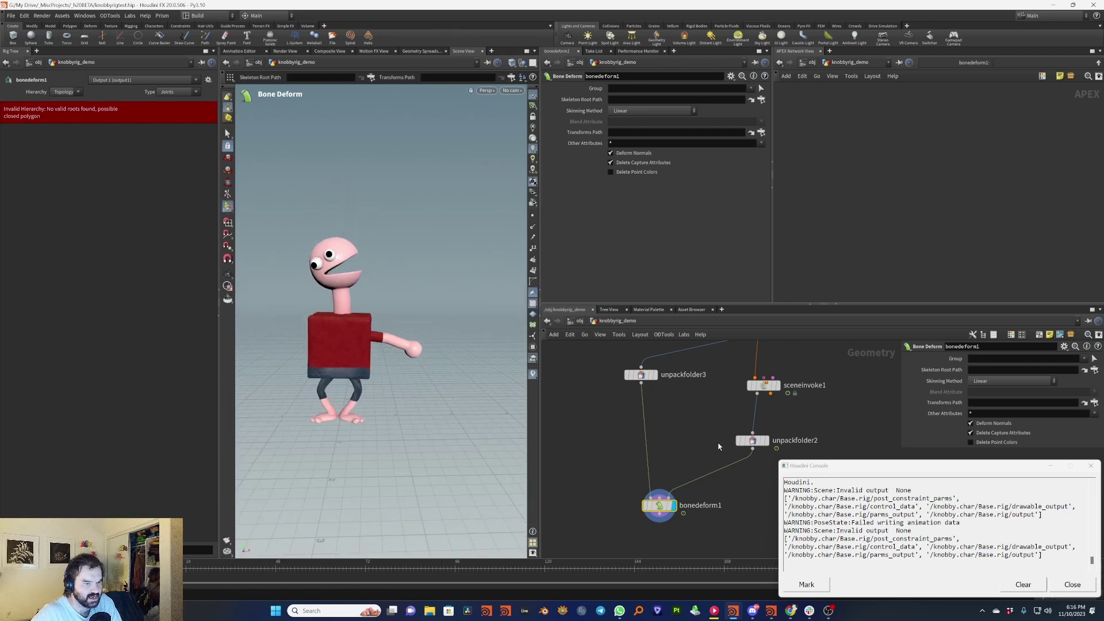
Insert a CR jiggler node on the connection between unpackfolder2 and bonedeform1.
middle_drag(718, 445, 686, 416)
key(Tab)
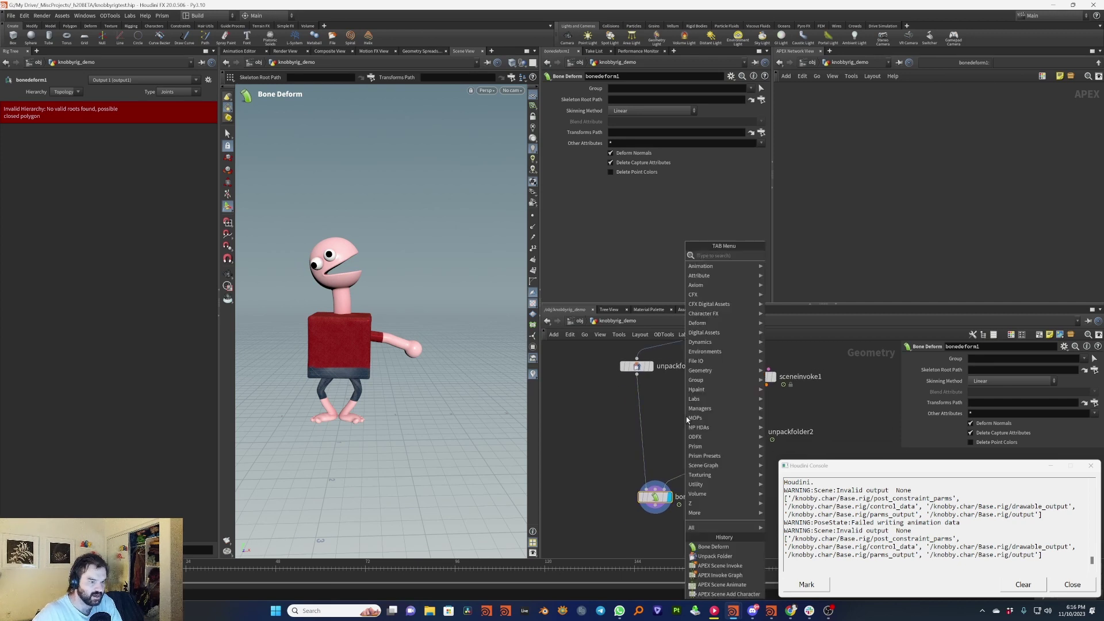
mouse_move(687, 418)
key(Right)
key(Return)
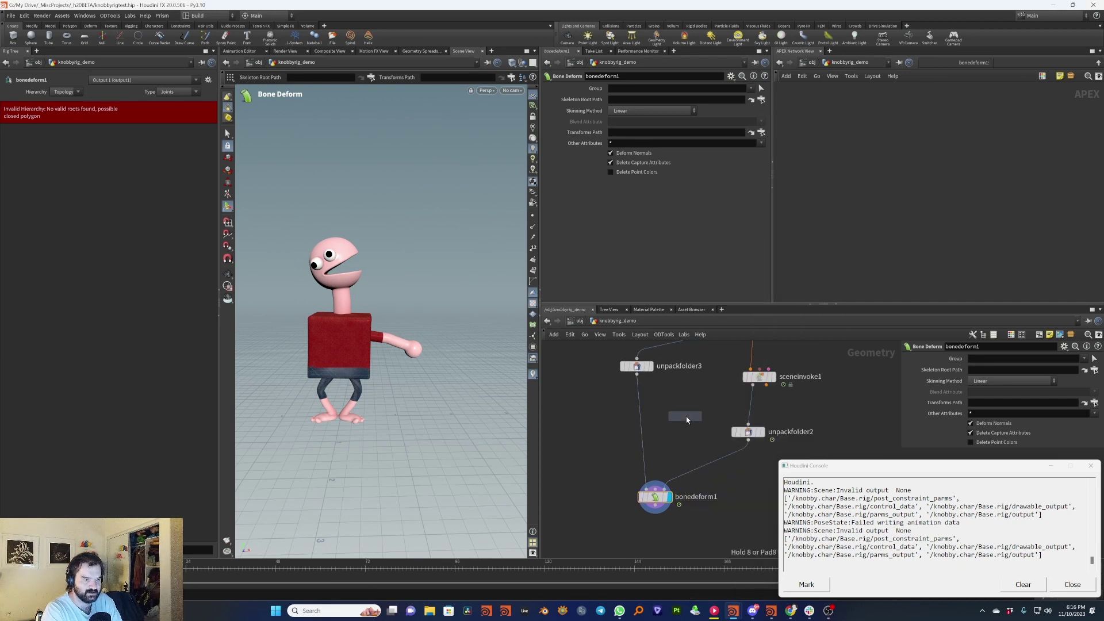
click(686, 416)
drag(686, 416, 704, 466)
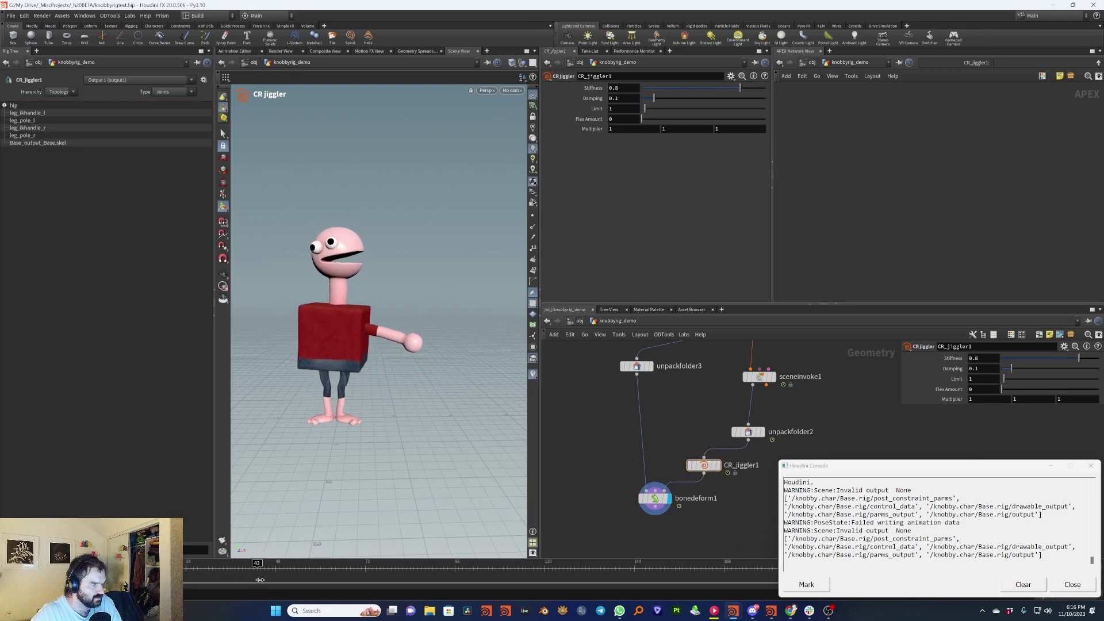
Return to the start frame, set CR_jiggler1's stiffness to 0.168 and play the animation.
key(ctrl+Up)
click(662, 89)
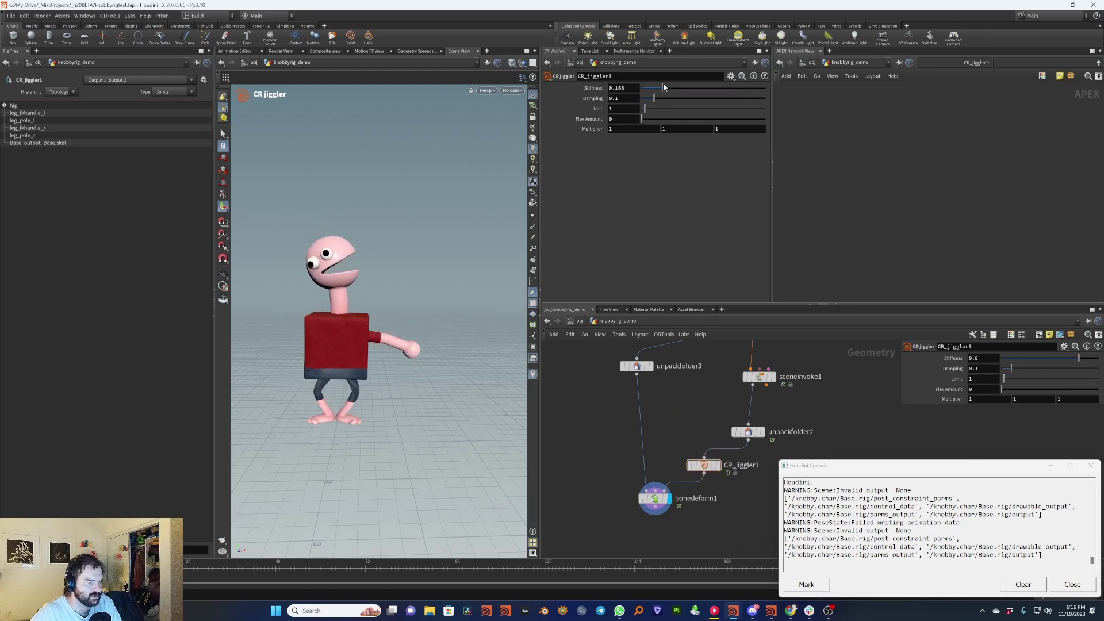
key(Up)
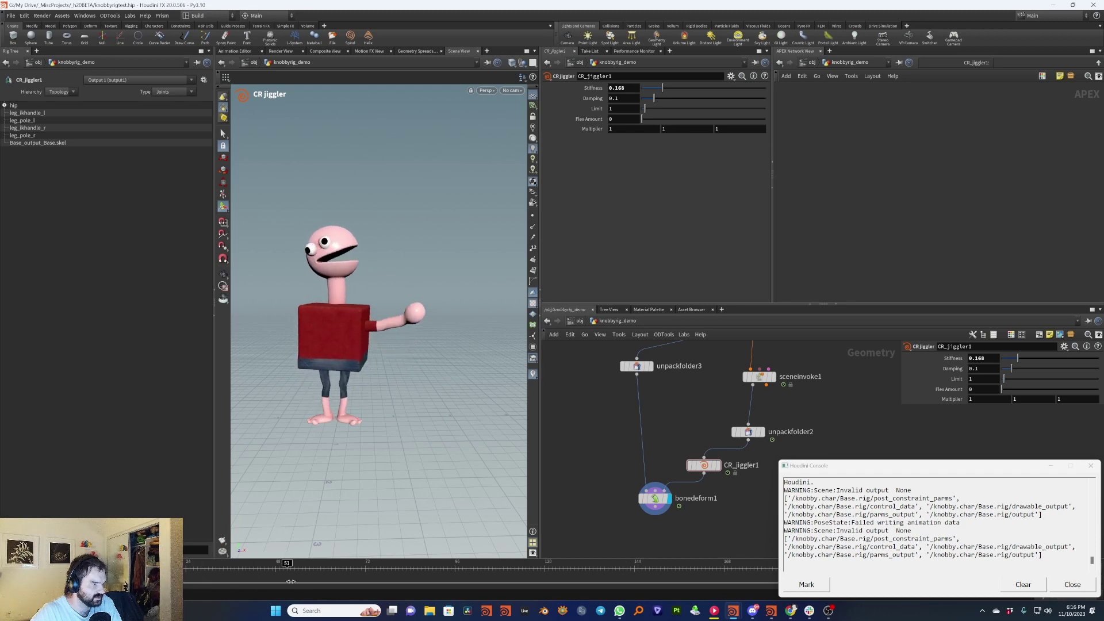
Scrub the timeline and orbit around the character to review the jiggling animation.
drag(392, 570, 271, 573)
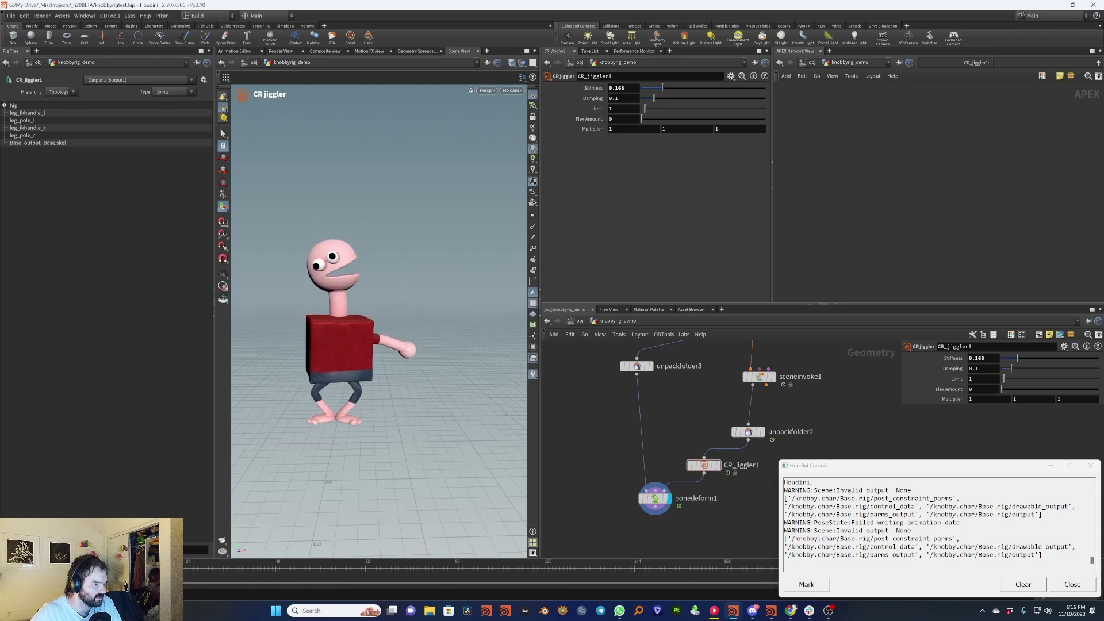
key(Escape)
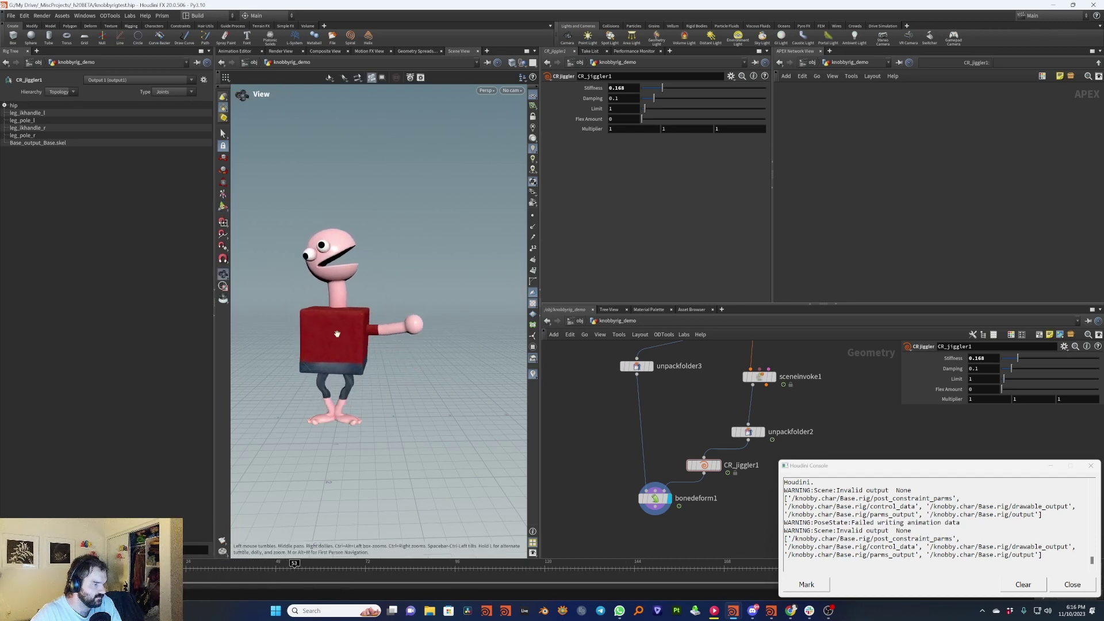
drag(382, 297, 369, 356)
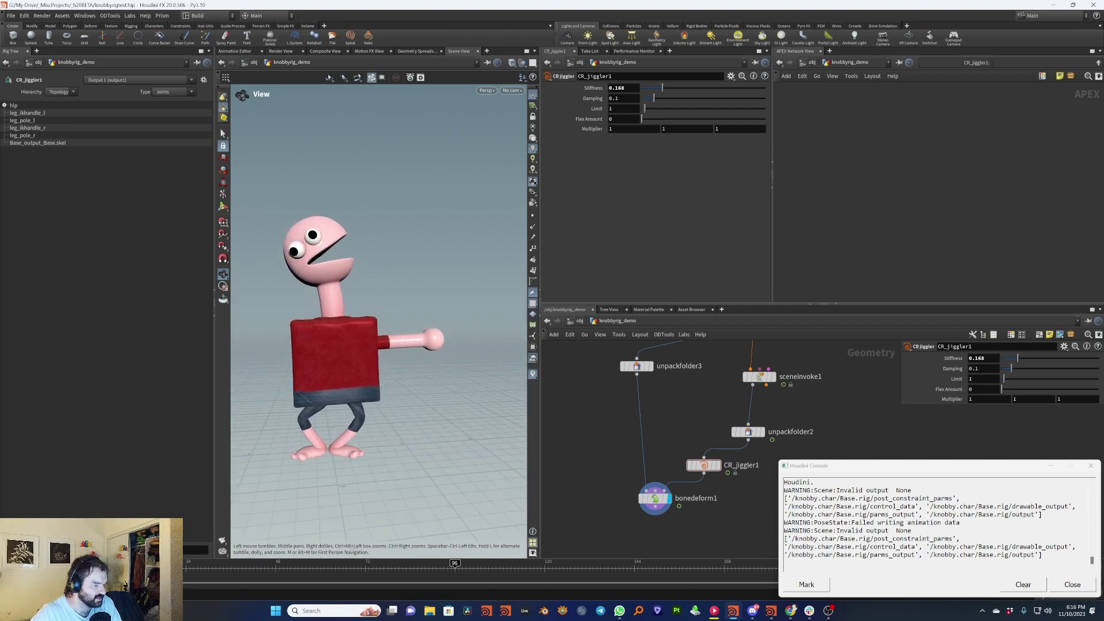
key(Return)
key(Escape)
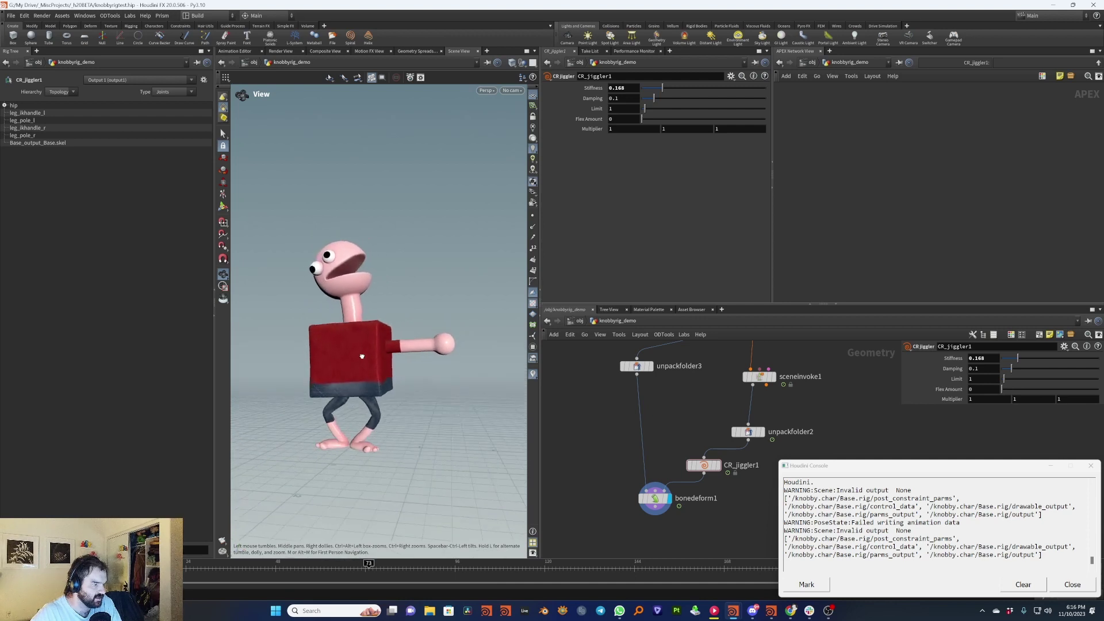
key(Return)
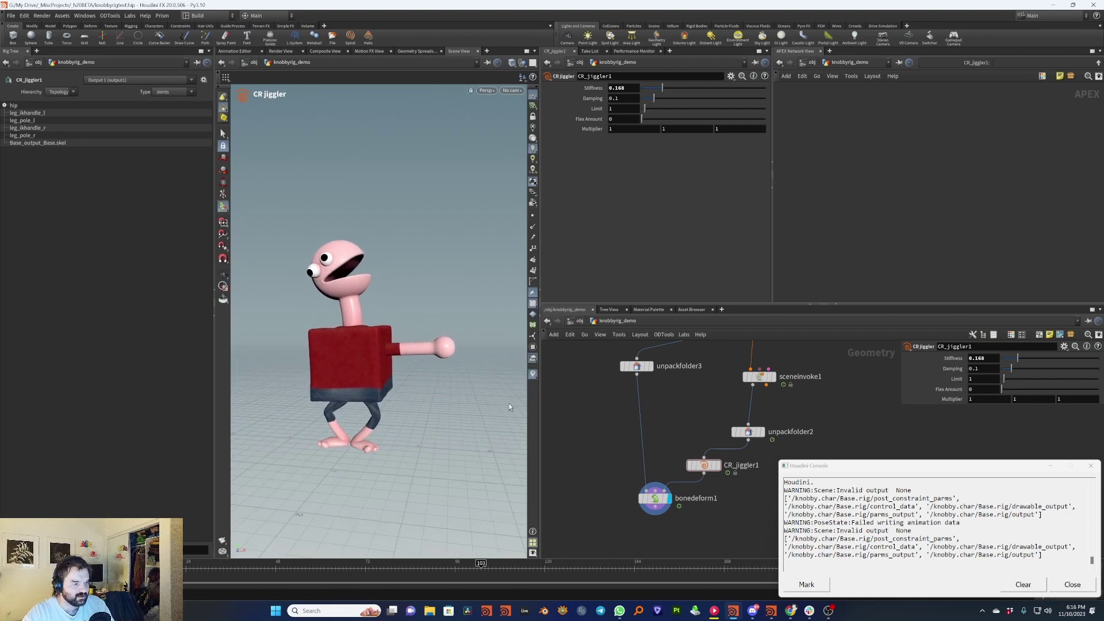
drag(525, 568, 288, 568)
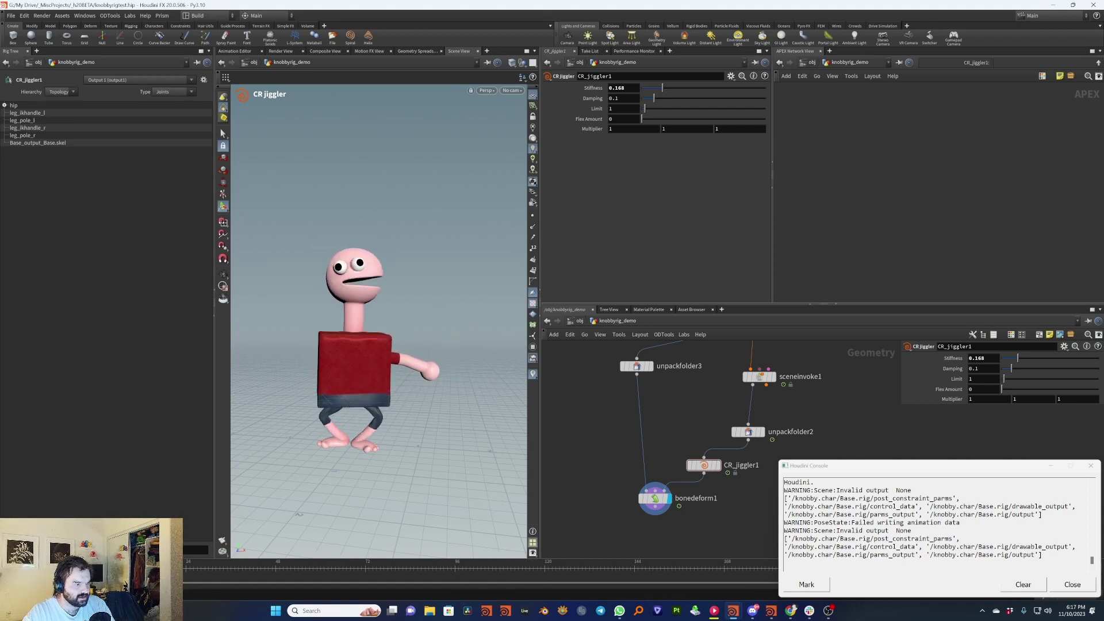